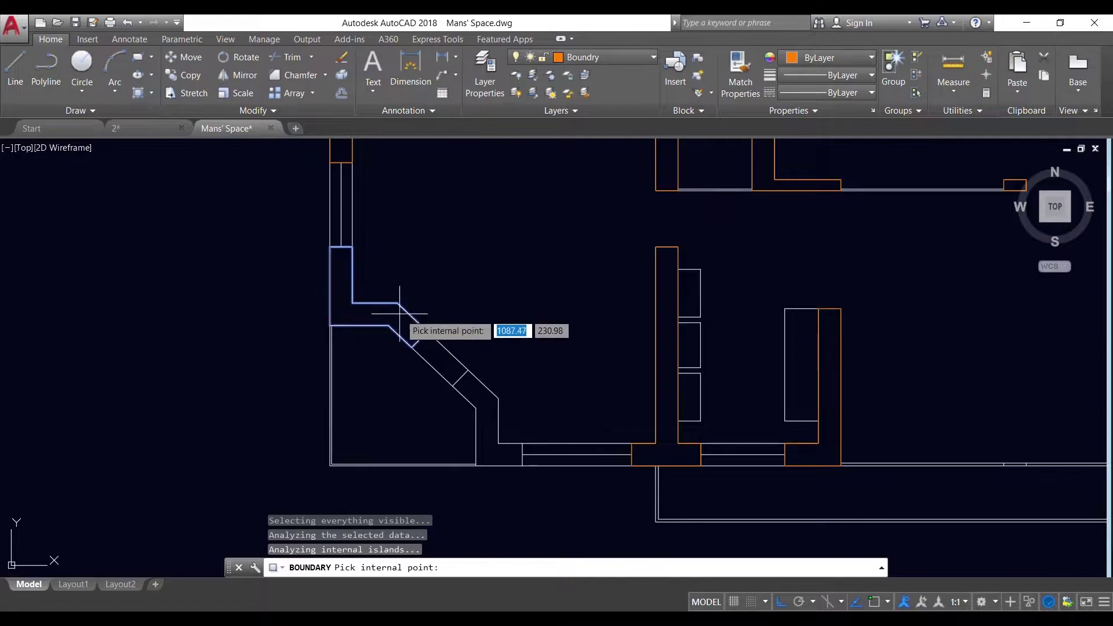
Pick internal points for boundaries in the lower wall segment of the diagonal corner and the adjoining diagonal window opening
left_click(484, 399)
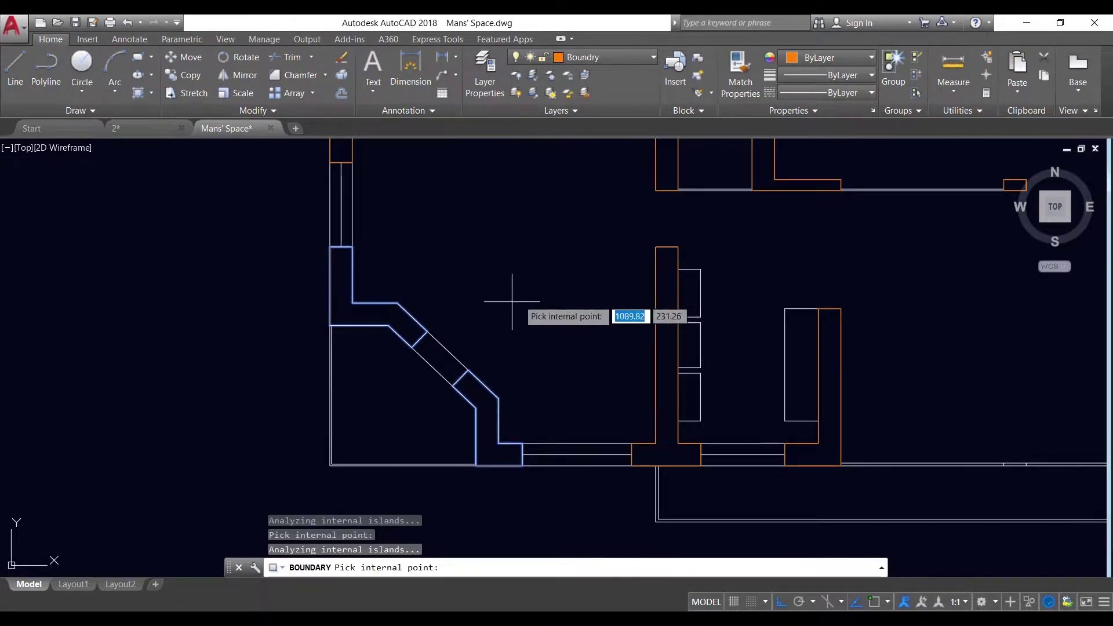
left_click(445, 361)
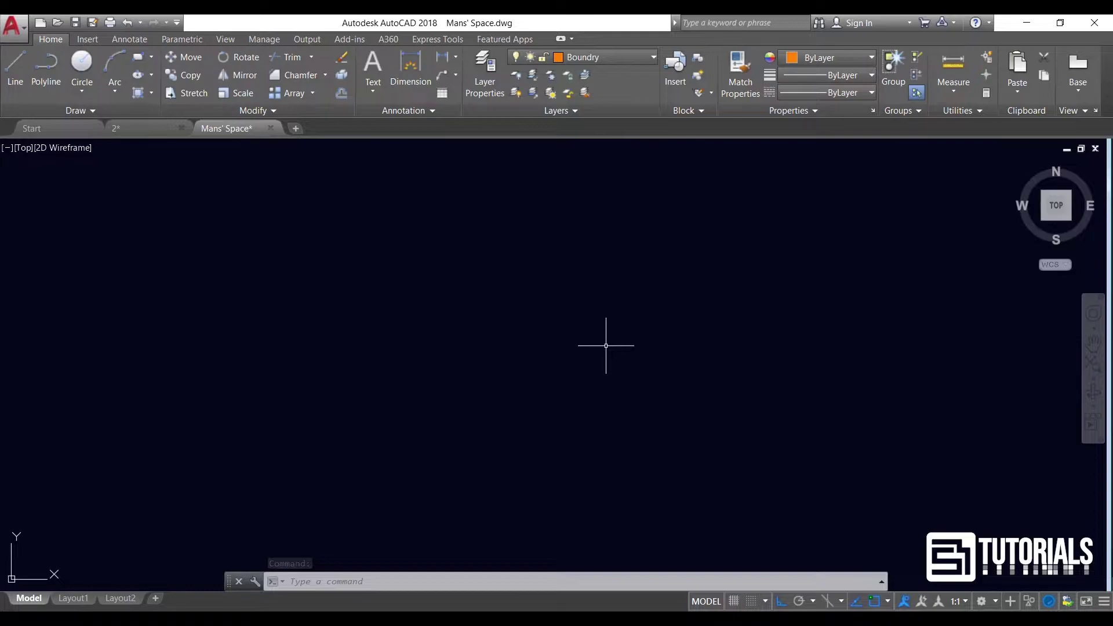
Toggle the grid display on and off, and check which object snap modes are enabled
left_click(735, 602)
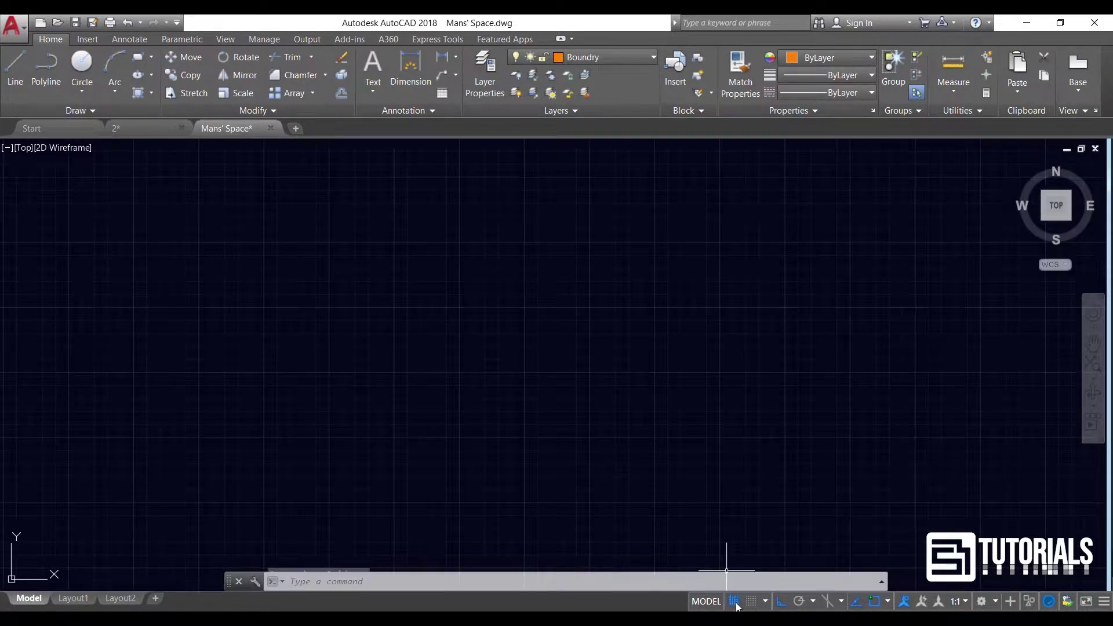
left_click(734, 602)
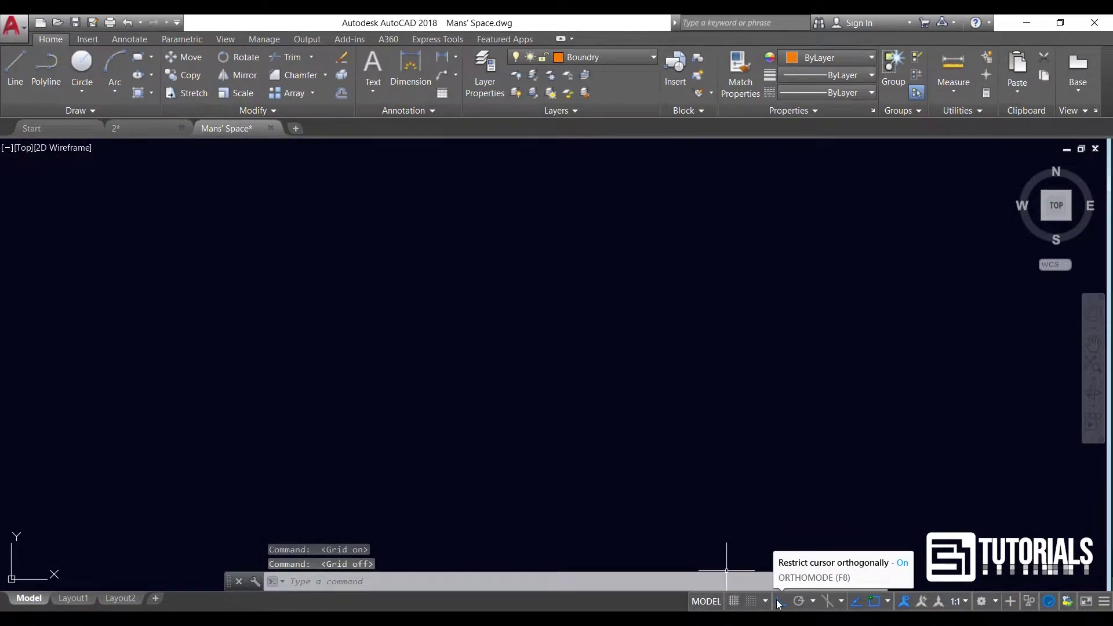
left_click(888, 601)
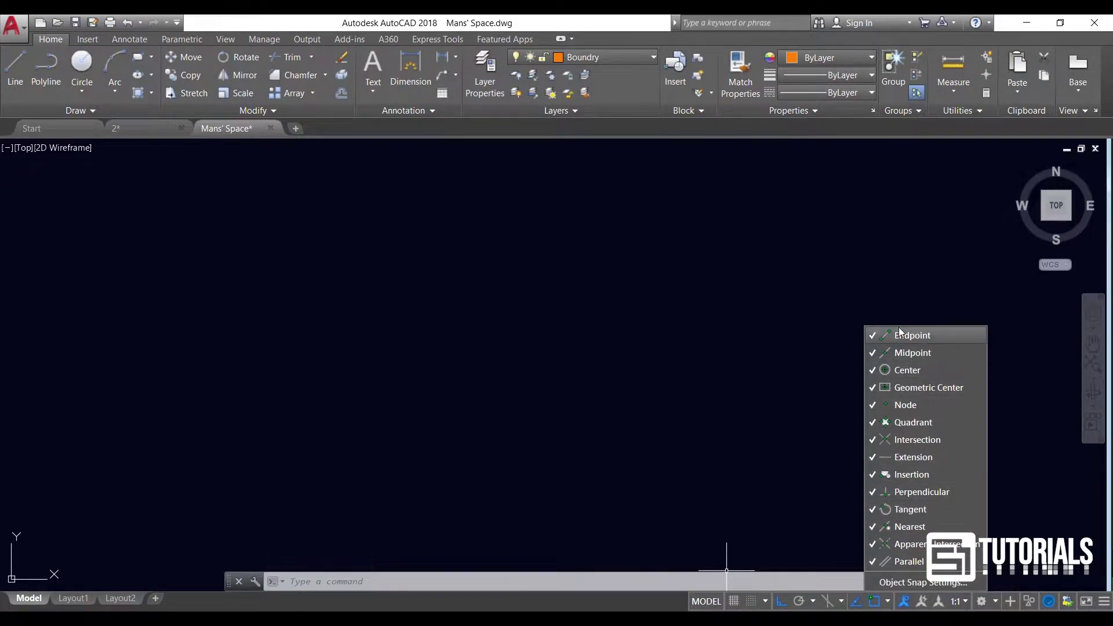
left_click(651, 305)
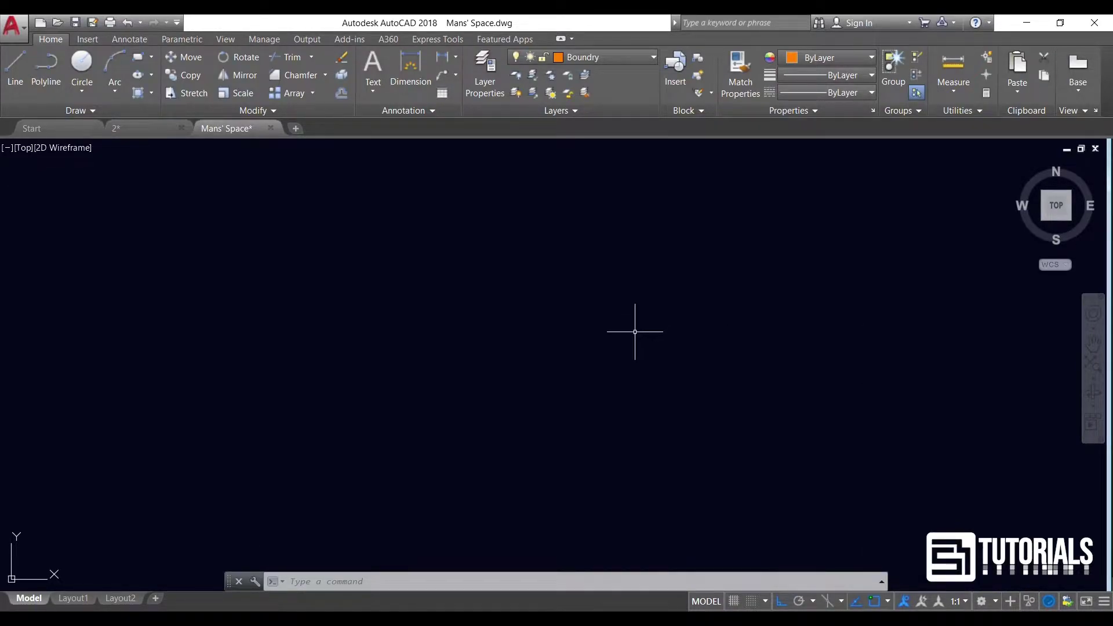
Configure the drawing units to decimal length with 0.00 precision and an insertion scale in meters
type("UN")
key("Return")
left_click(447, 220)
left_click(448, 225)
left_click(452, 249)
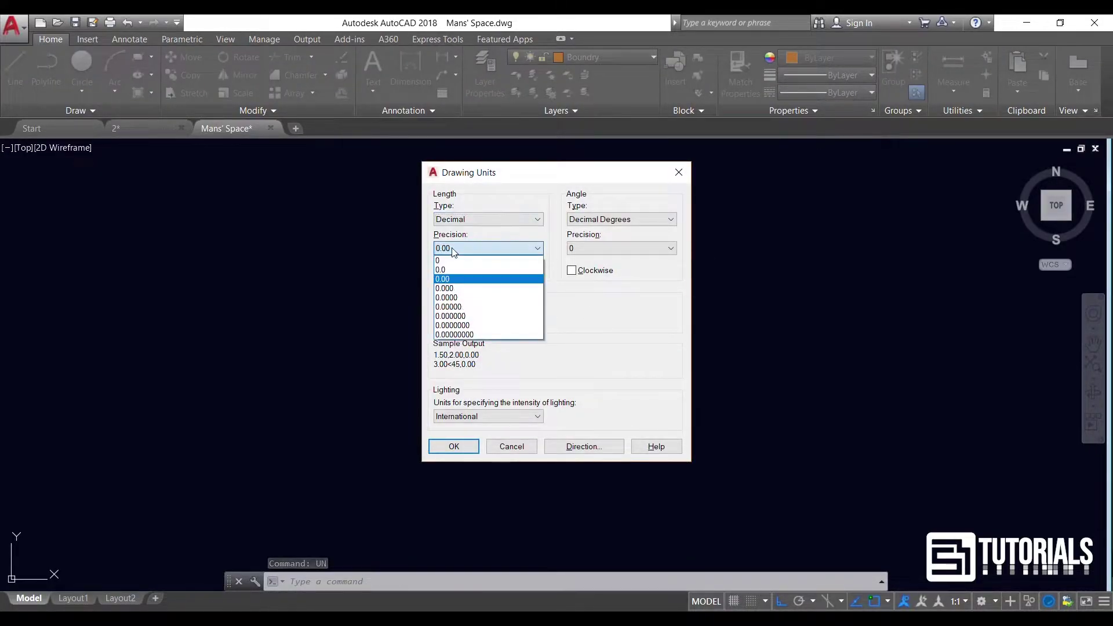
left_click(452, 280)
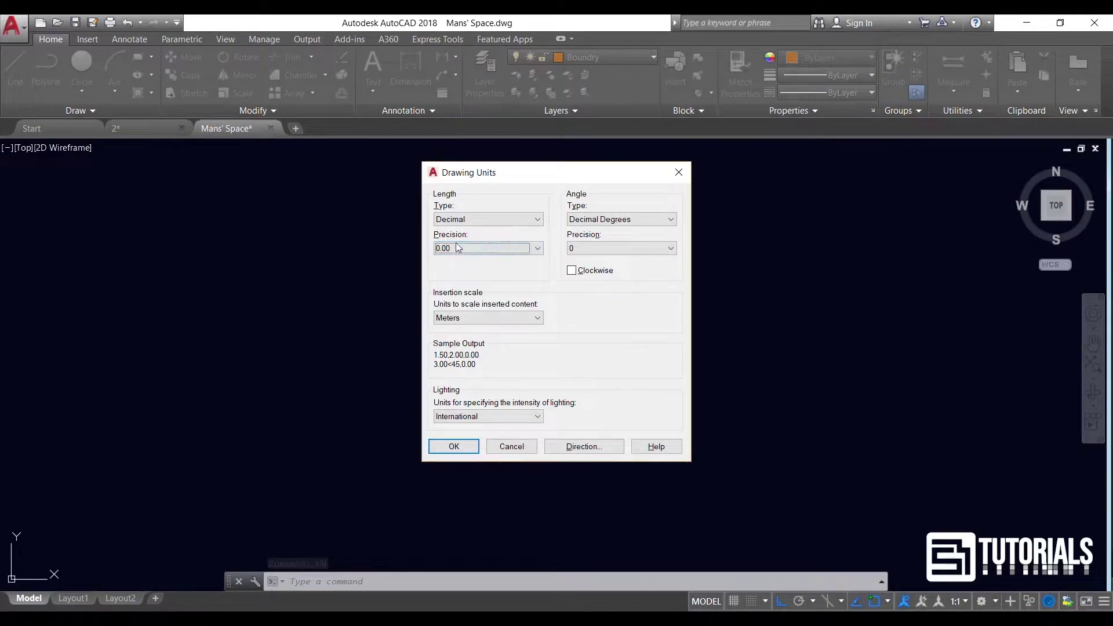
left_click(471, 317)
left_click(463, 395)
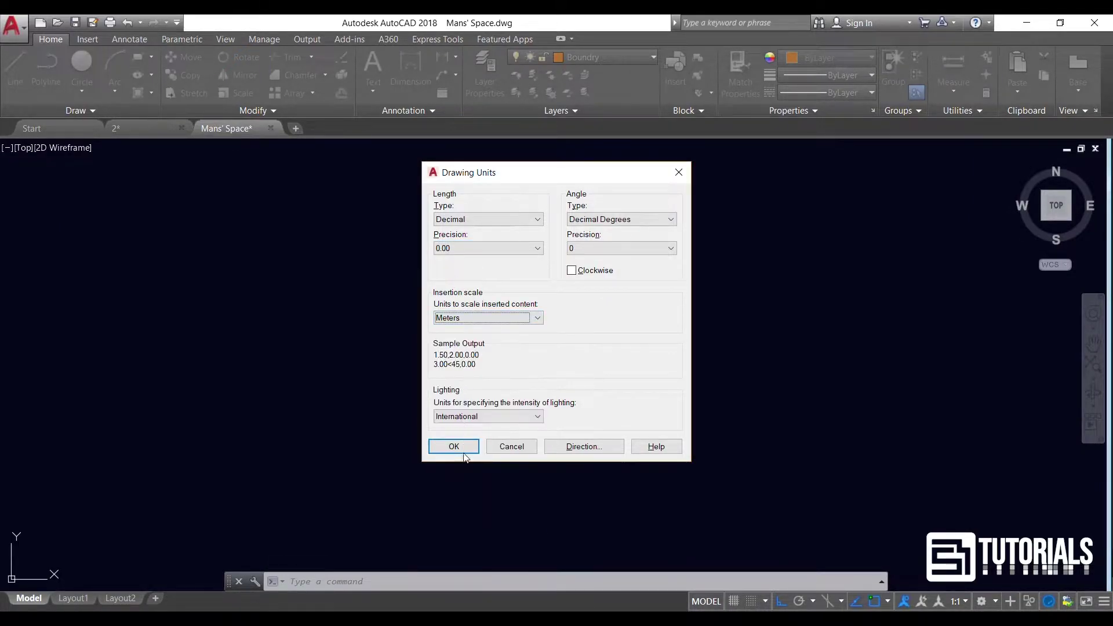
left_click(461, 448)
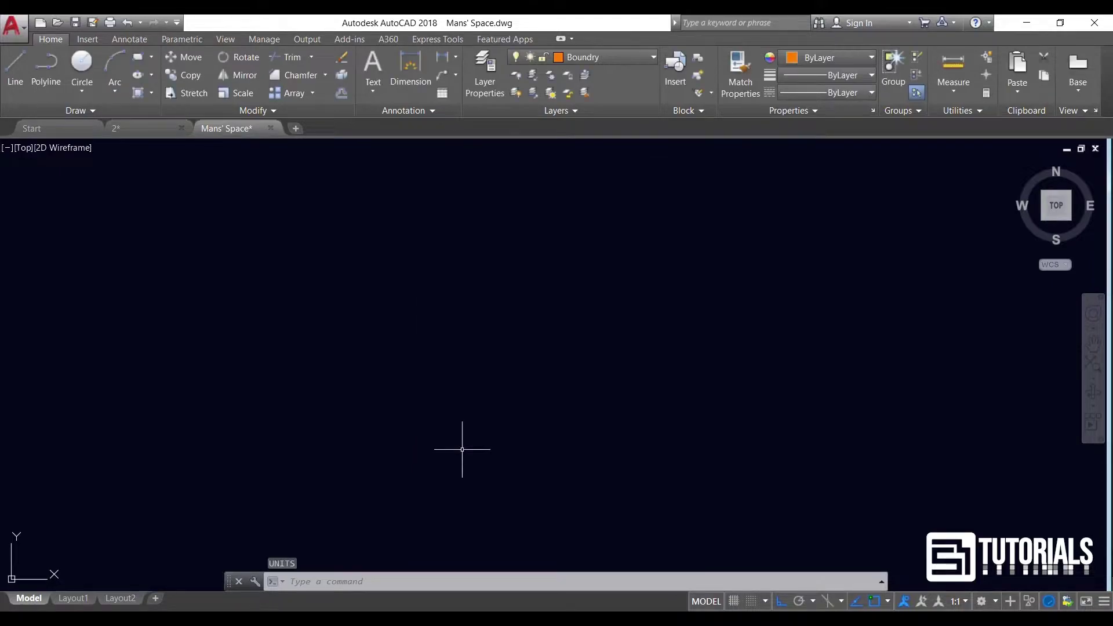
Make Walls the current layer and draw a vertical line 6.8 upward as the right side of the outline
left_click(622, 60)
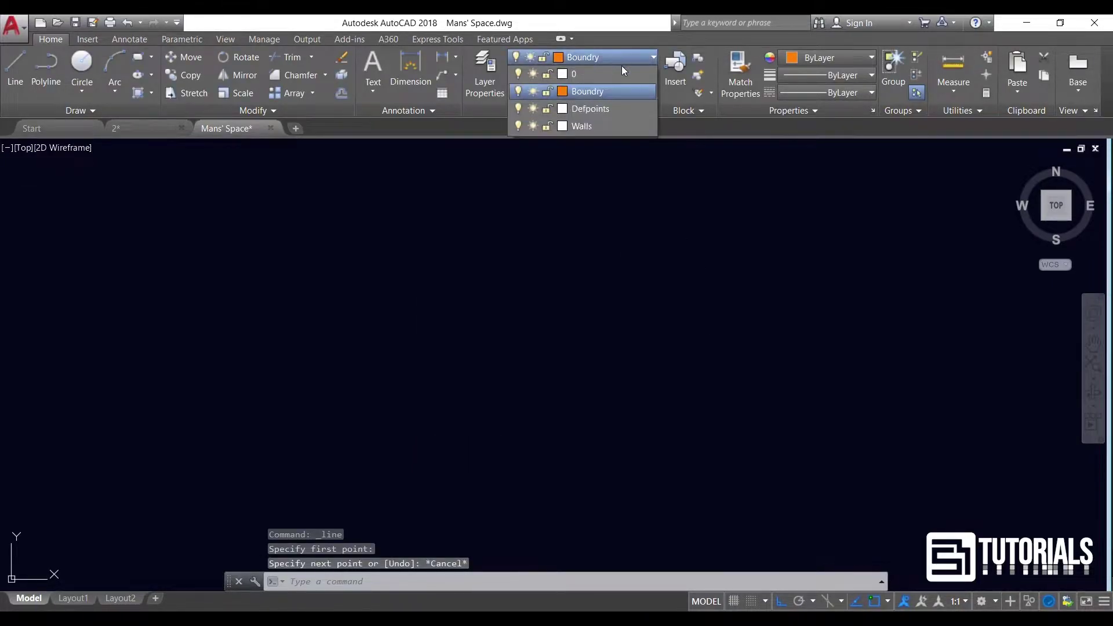
left_click(616, 126)
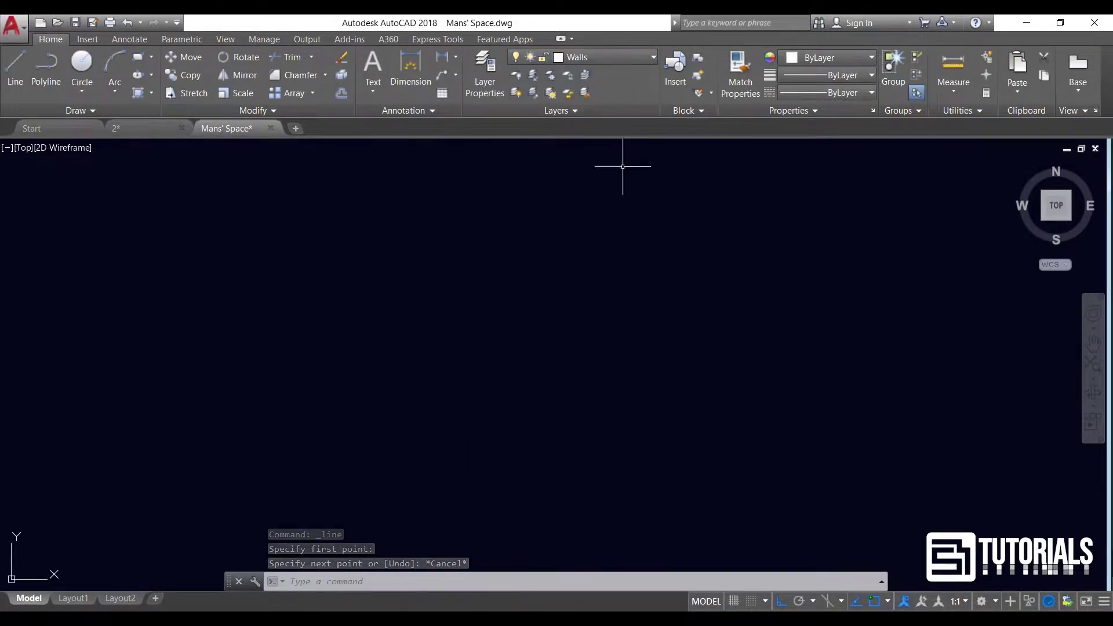
left_click(15, 70)
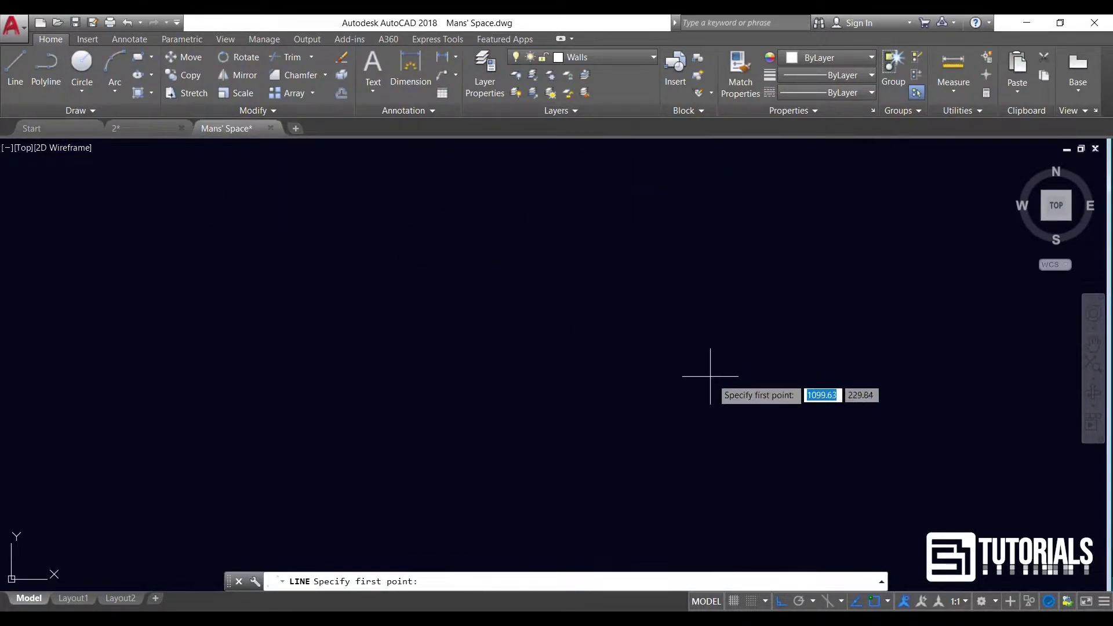
left_click(739, 416)
type("6")
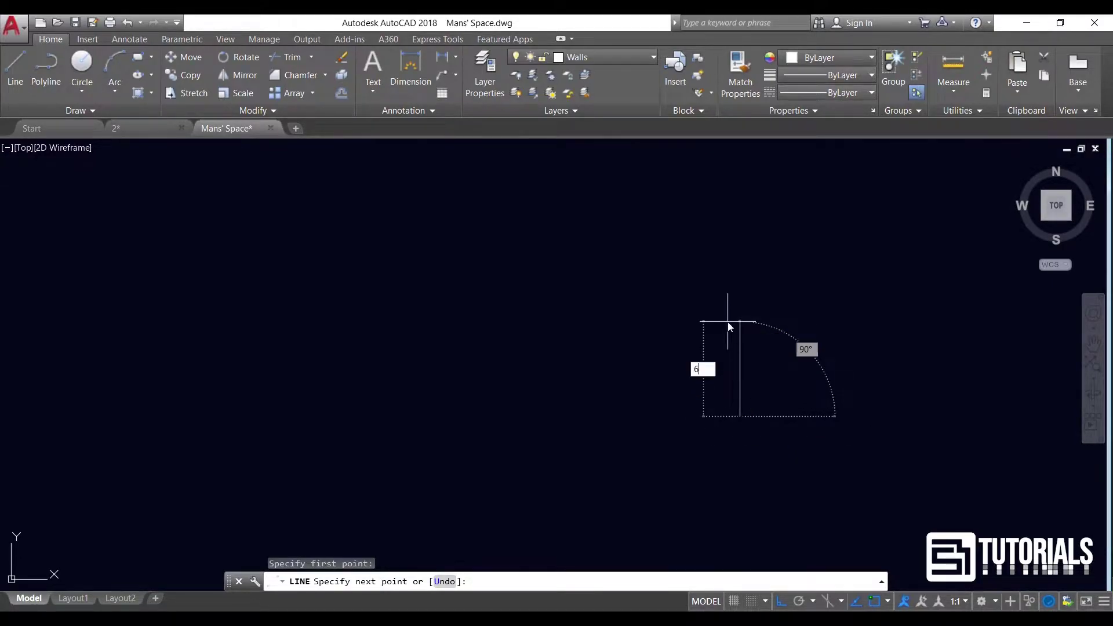
type(".8")
key("Return")
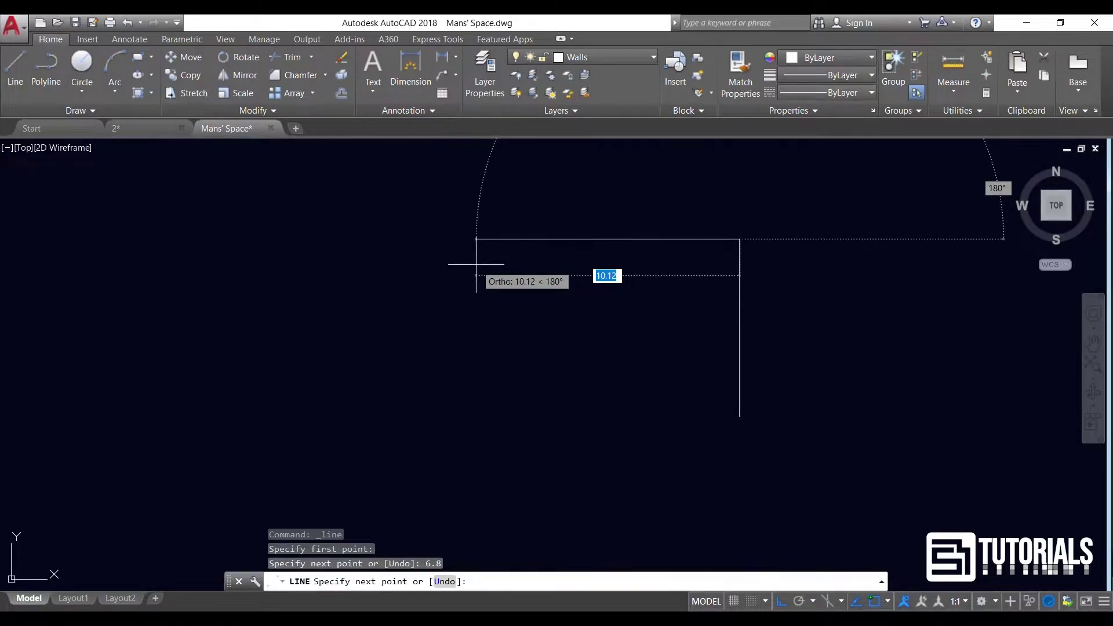
Continue the outline 14.3 to the left and 6.8 down, and close it at the starting point
type("14")
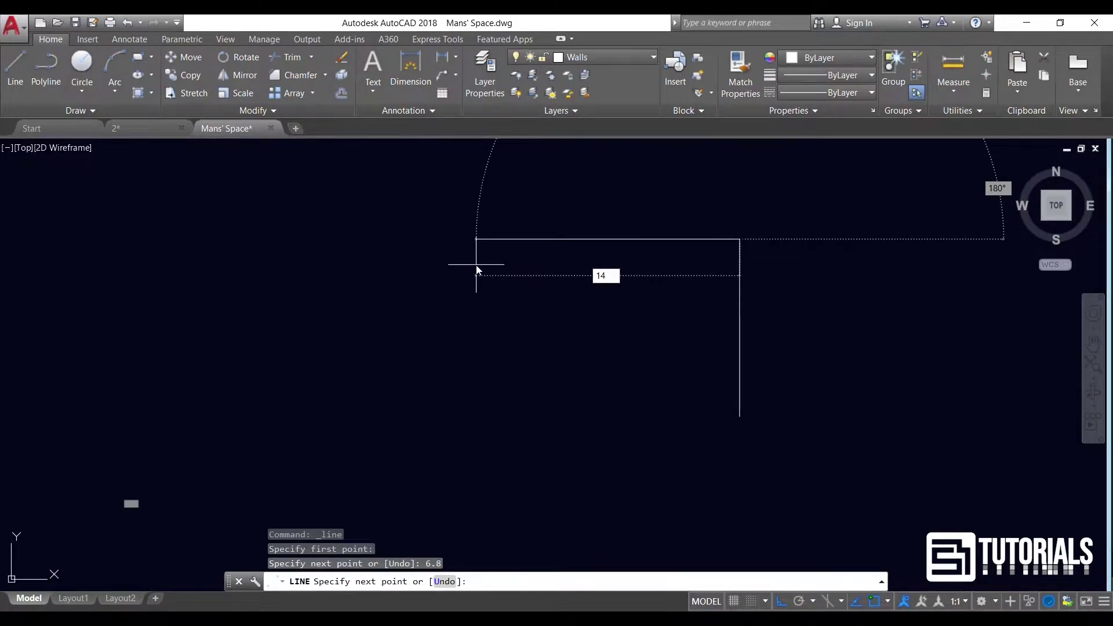
type(".3")
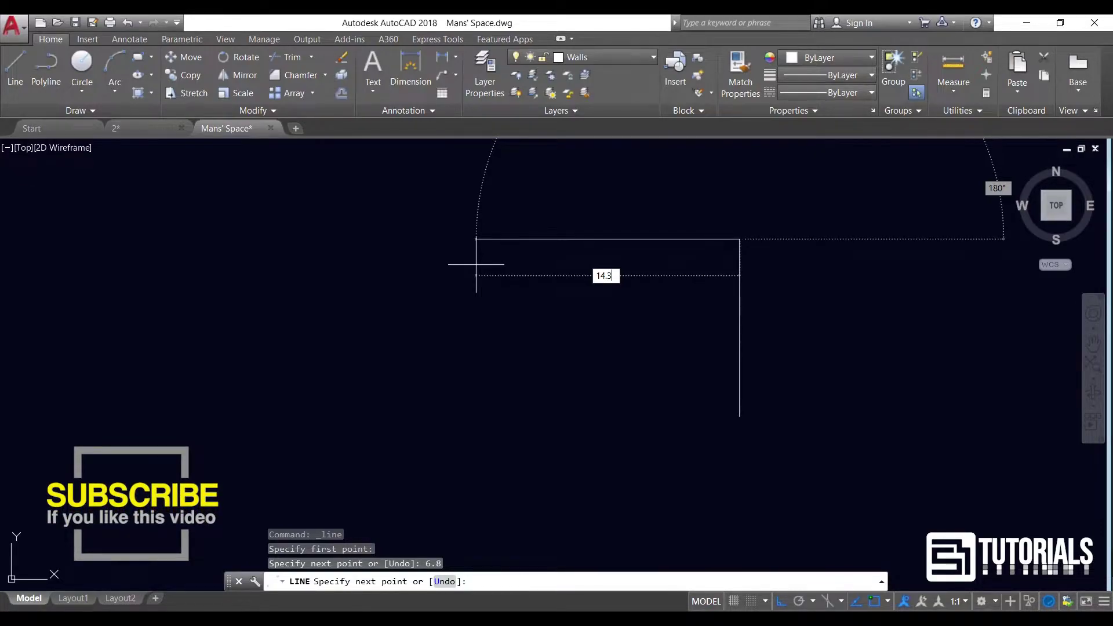
key("Return")
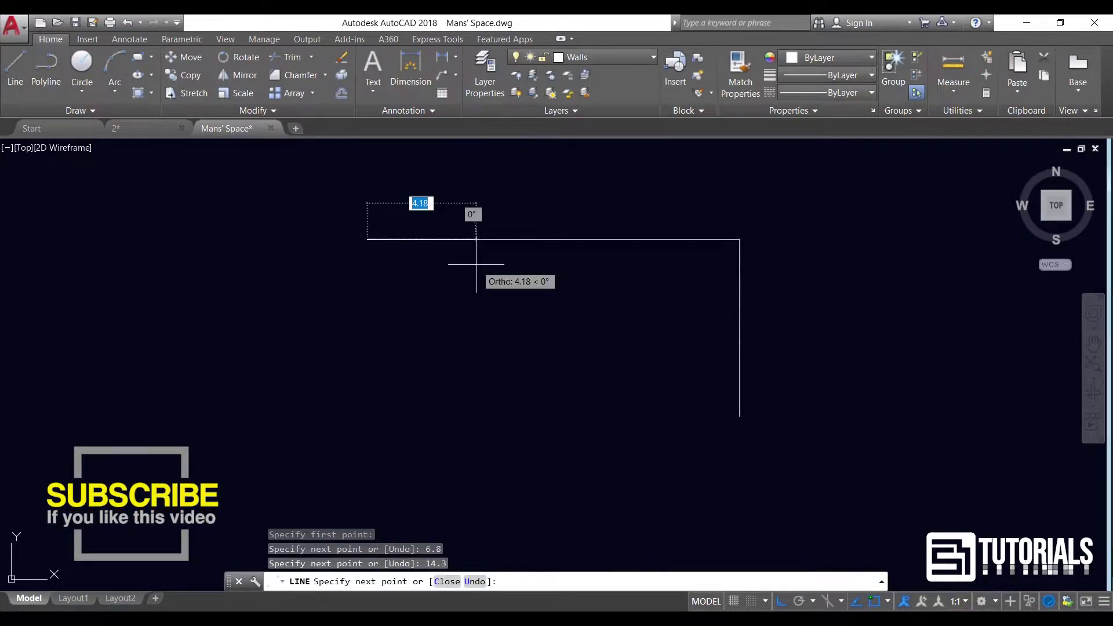
type("6")
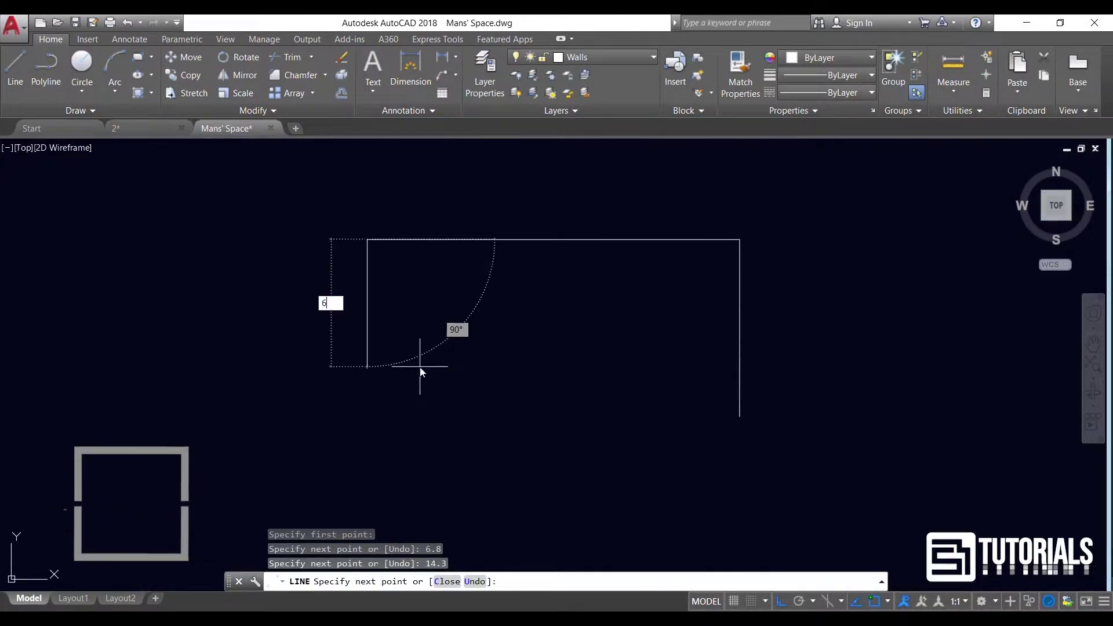
type(".8")
key("Return")
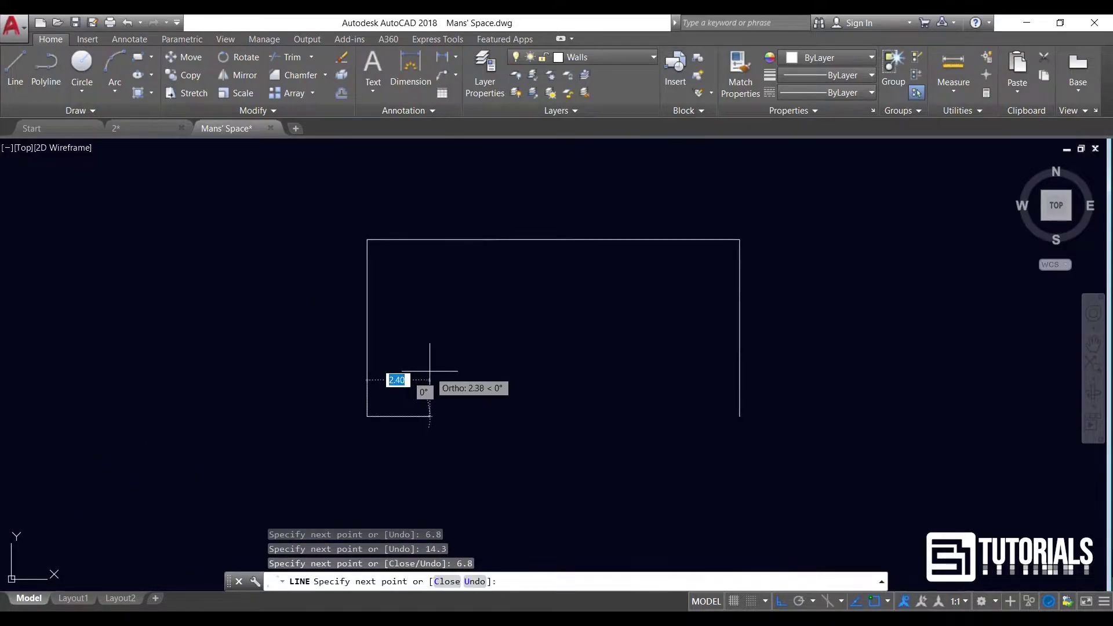
left_click(739, 416)
key("Return")
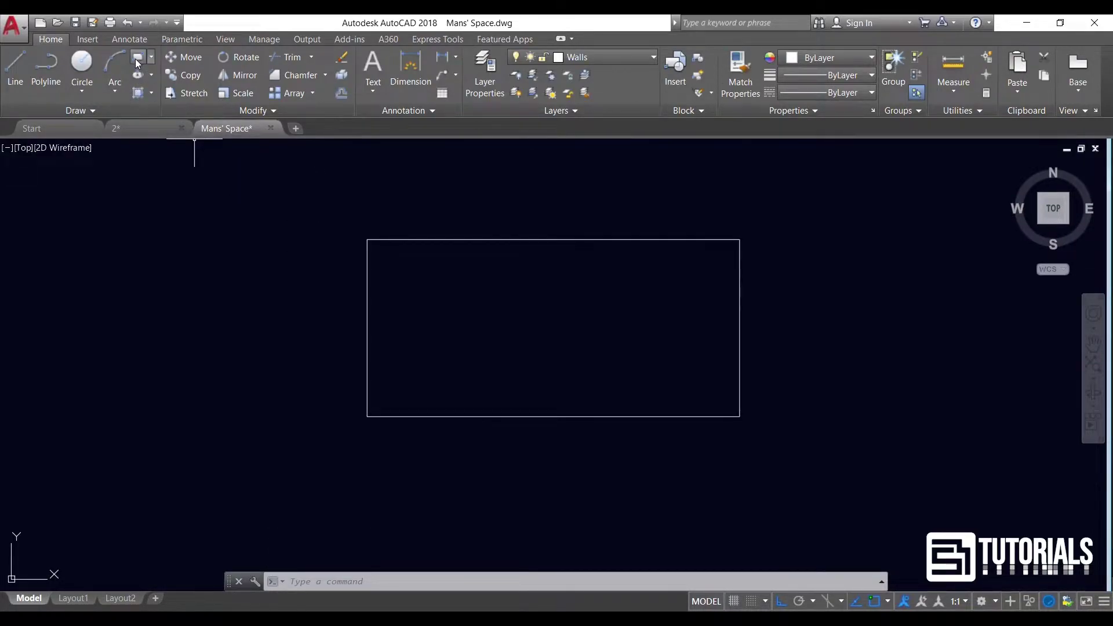
Draw a rectangle over the line outline, from its upper-left corner to its lower-right corner
left_click(137, 59)
left_click(367, 239)
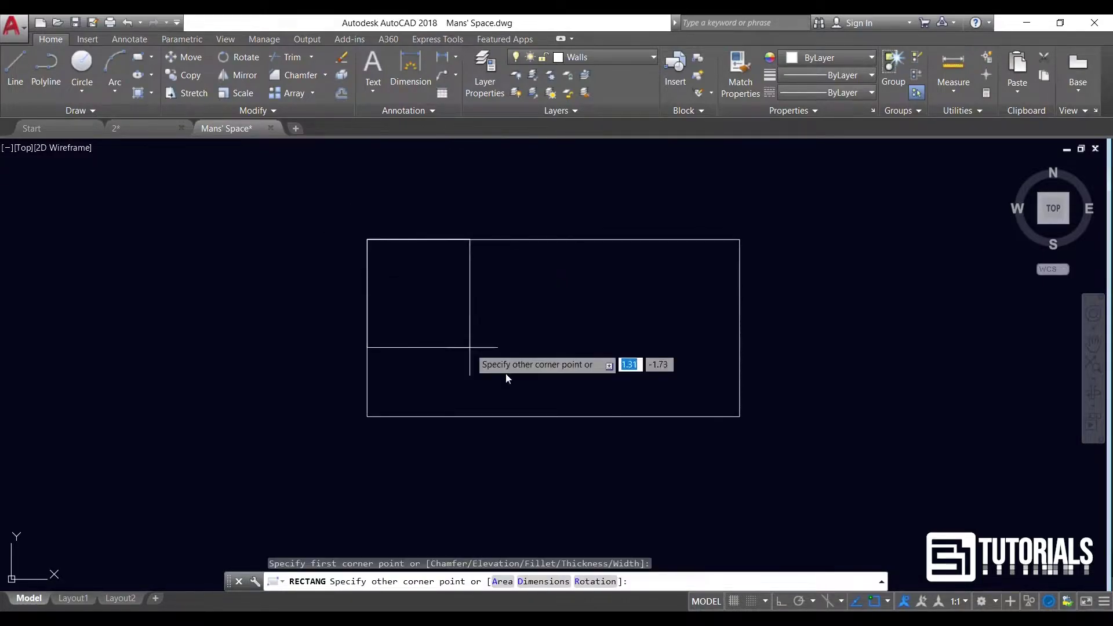
left_click(740, 416)
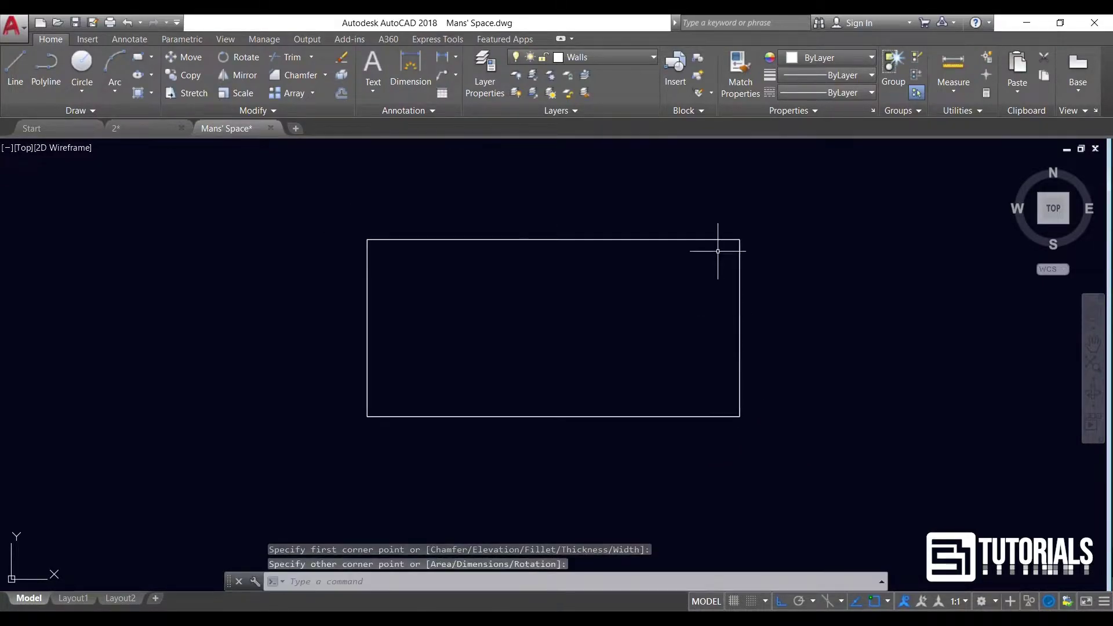
Delete the four separate outline lines lying beneath the rectangle
left_click(725, 219)
left_click(768, 442)
left_click(347, 207)
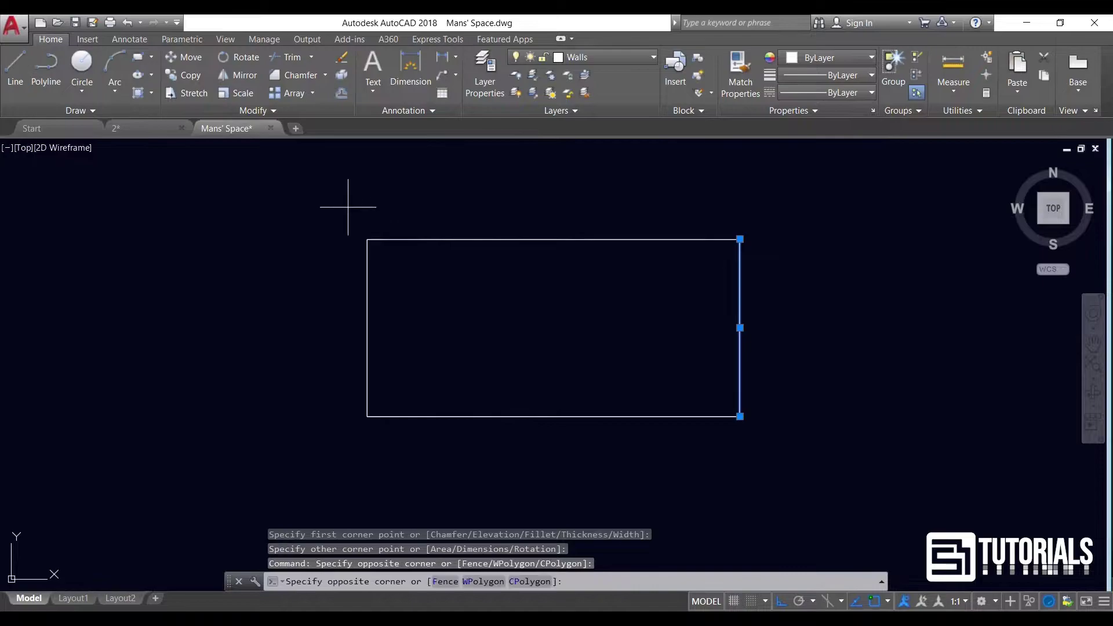
left_click(746, 262)
left_click(342, 217)
left_click(396, 459)
left_click(321, 396)
left_click(773, 445)
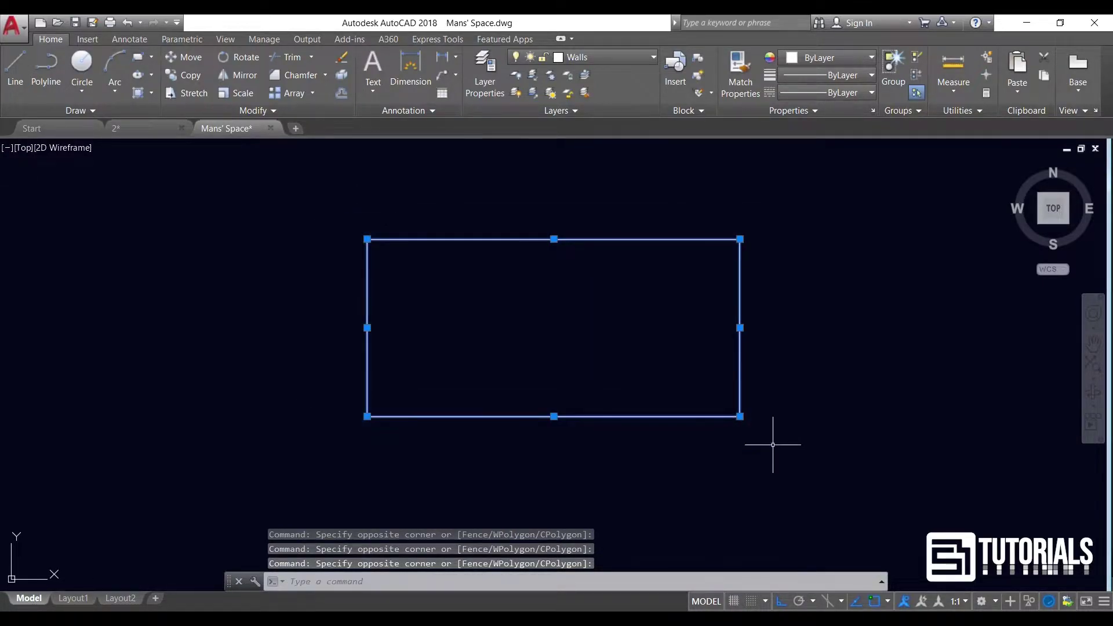
key("Delete")
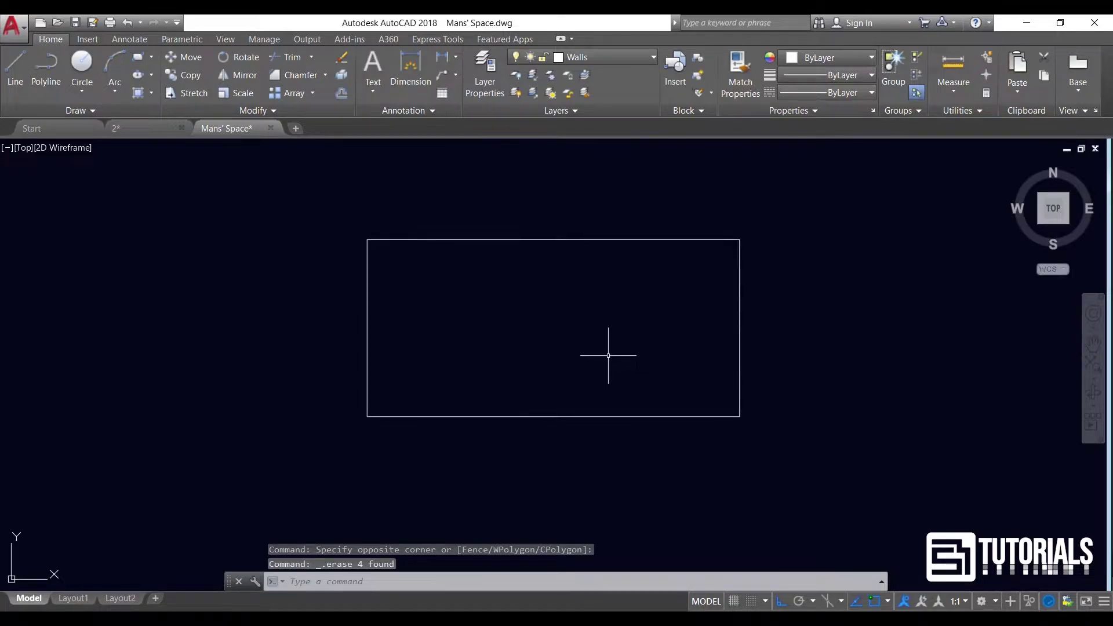
Offset the rectangle 0.4 inward to form the wall thickness
left_click(341, 93)
type("0.4")
key("Return")
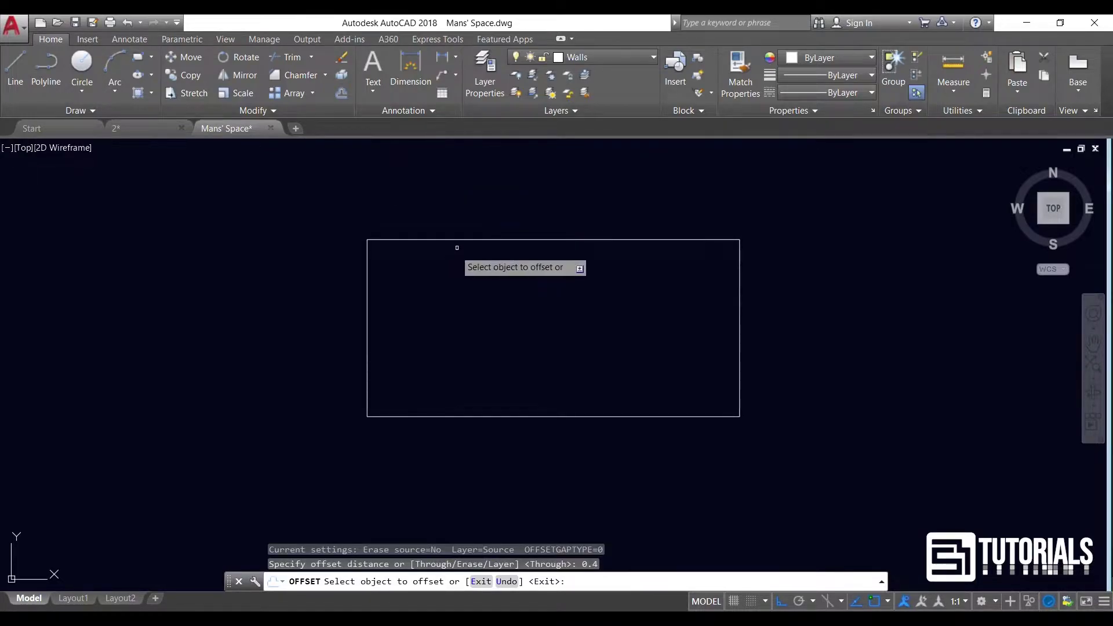
left_click(462, 240)
left_click(470, 287)
key("Return")
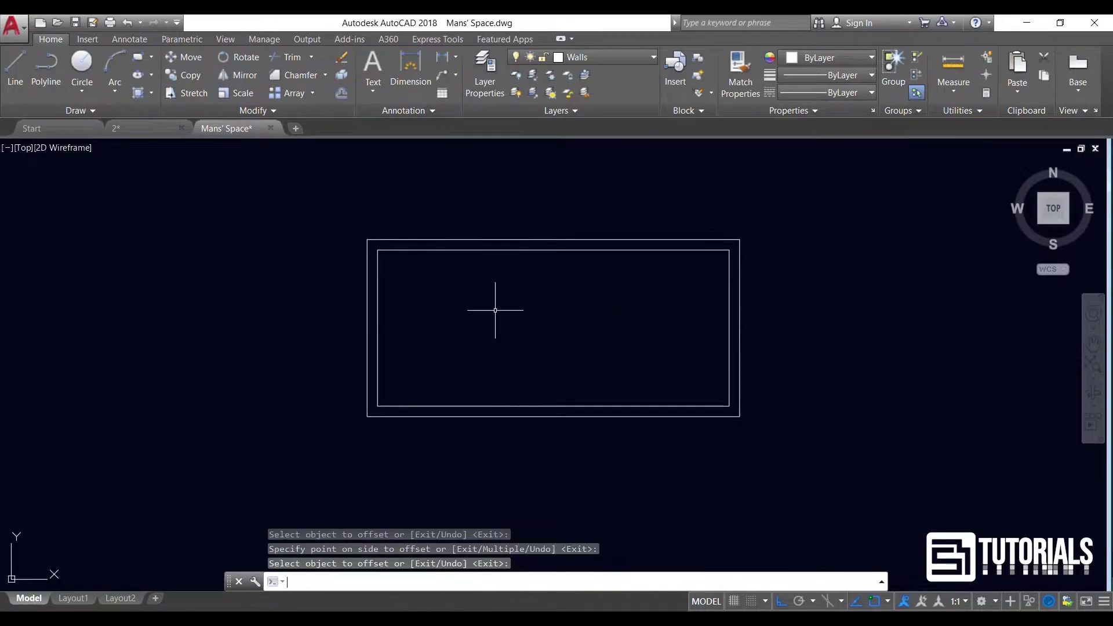
key("Escape")
key("Escape")
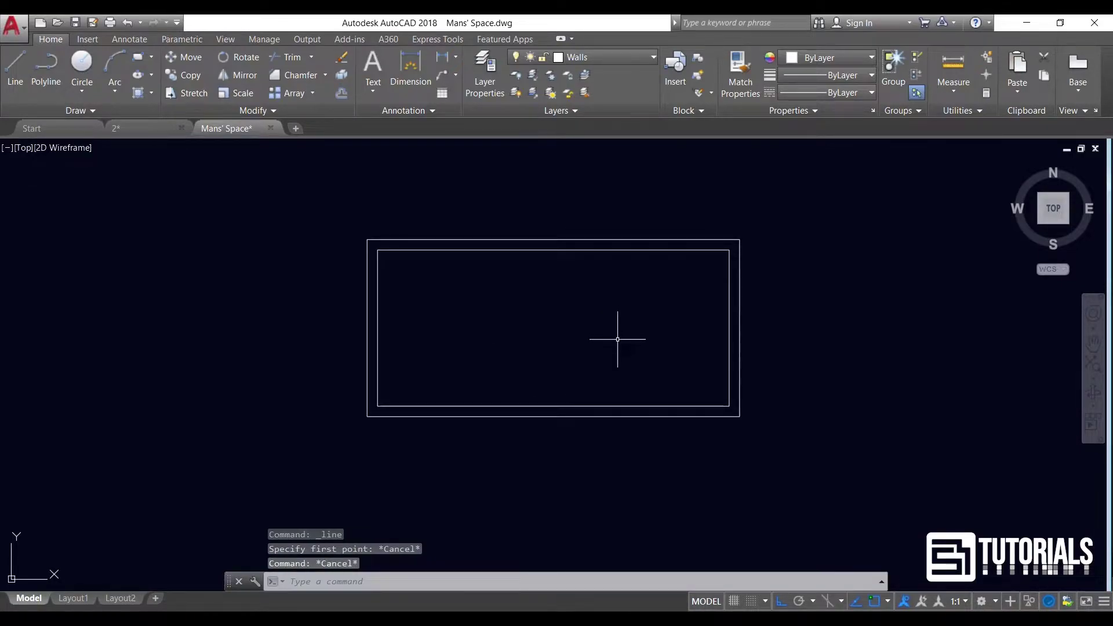
Explode the inner rectangle into separate lines
left_click(603, 405)
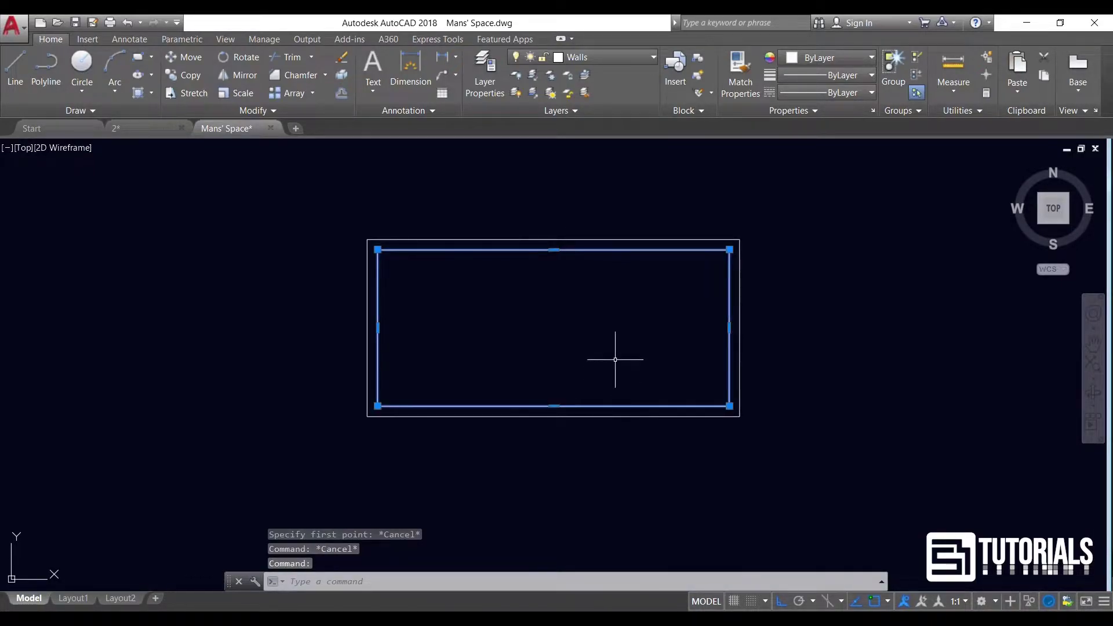
type("X")
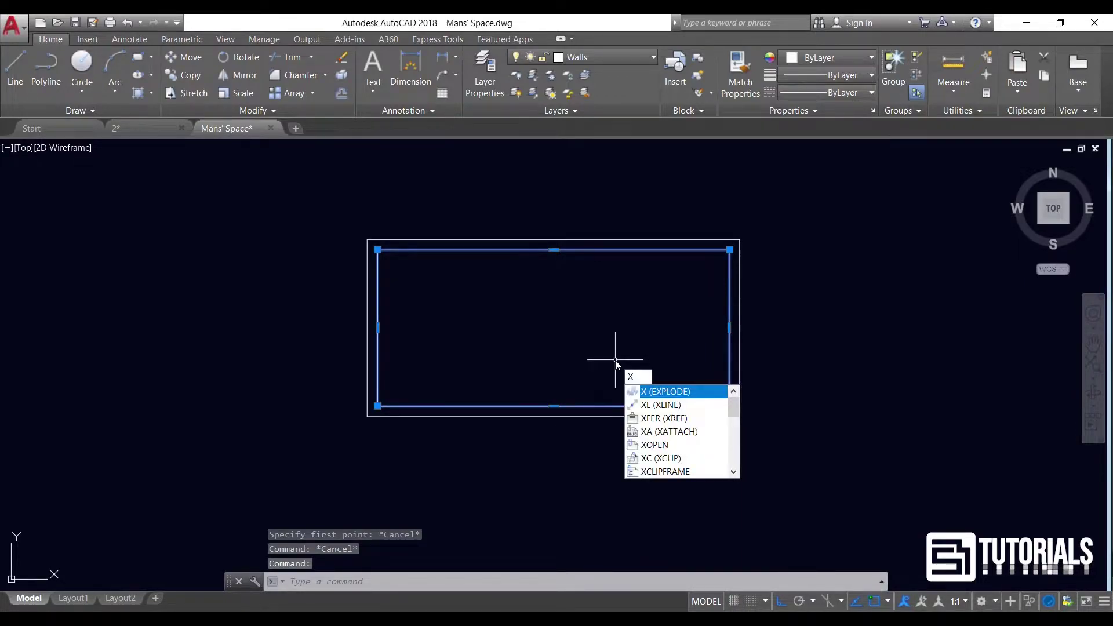
key("Return")
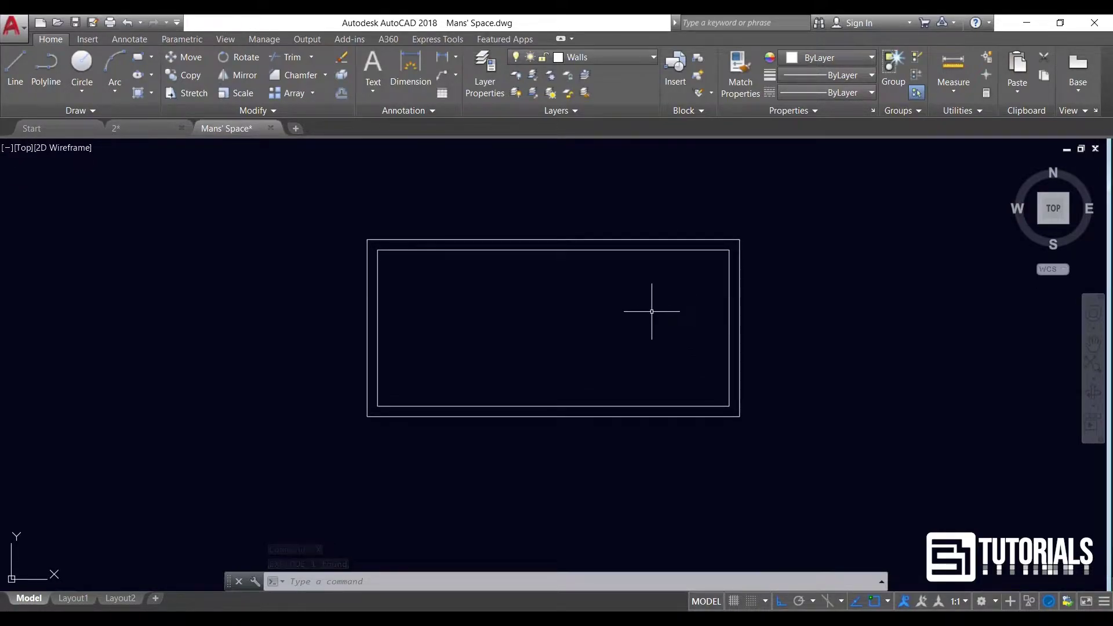
Offset the right inner wall line 4.8 to the left, into the room
left_click(340, 99)
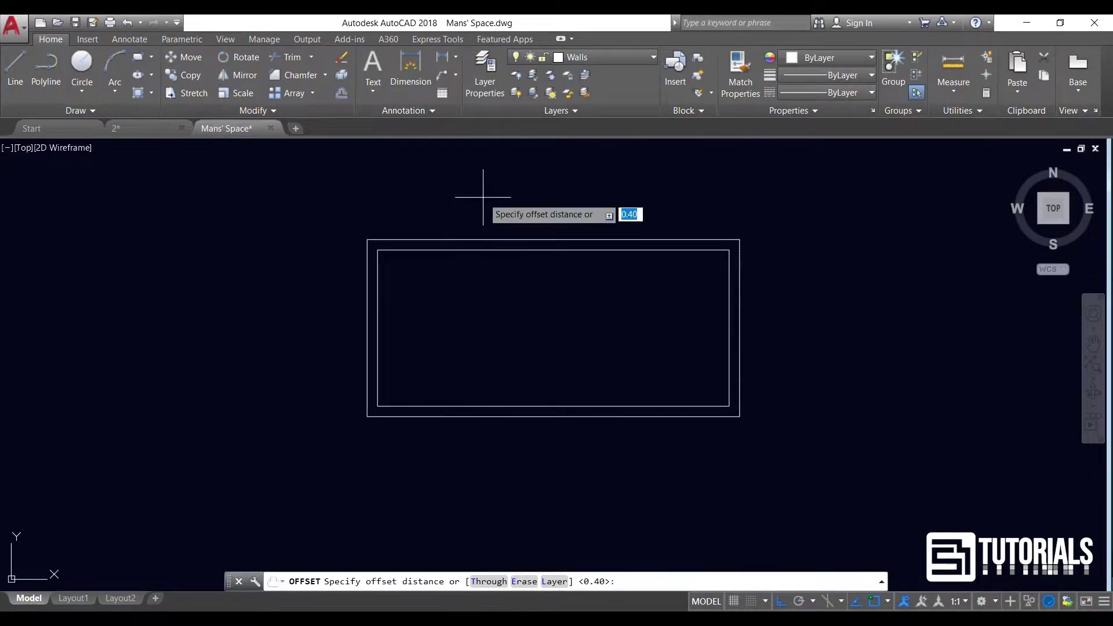
type("4.8")
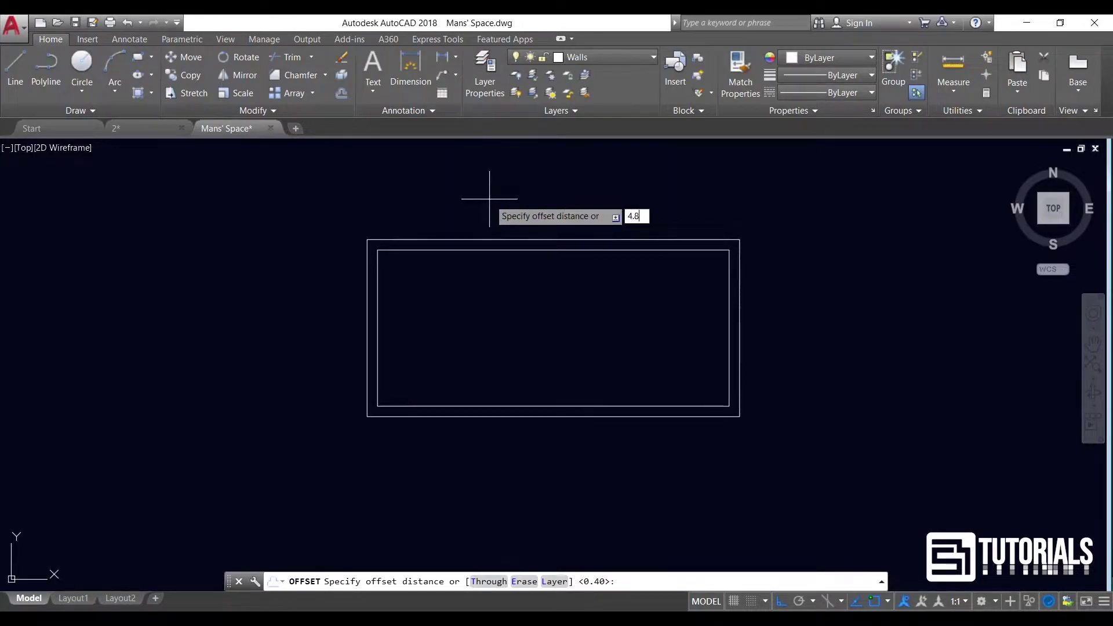
key("Return")
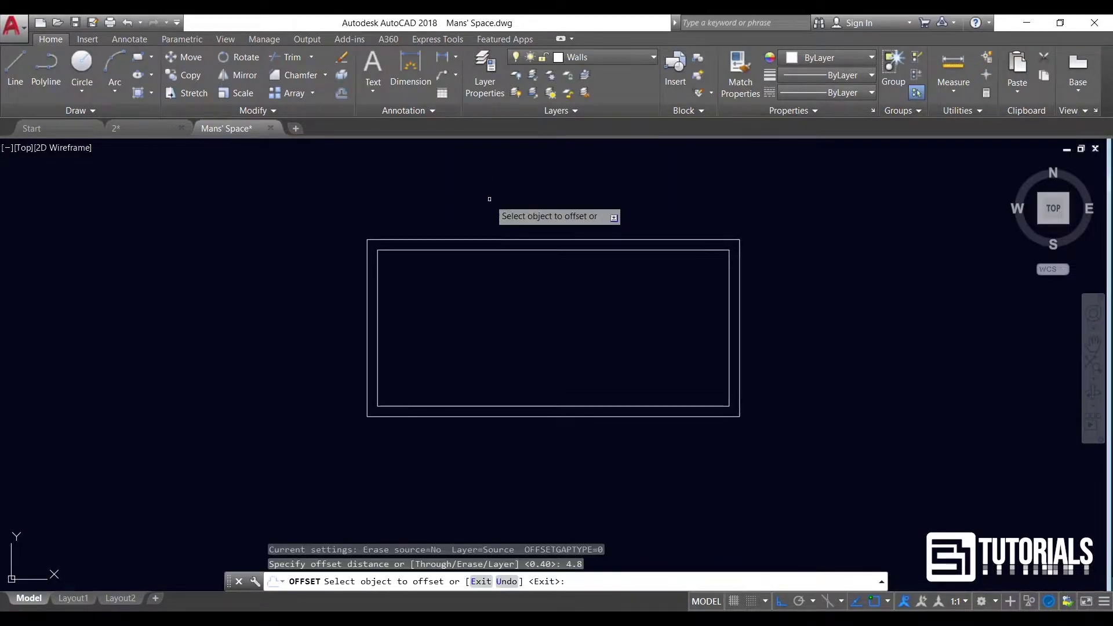
left_click(729, 363)
left_click(649, 366)
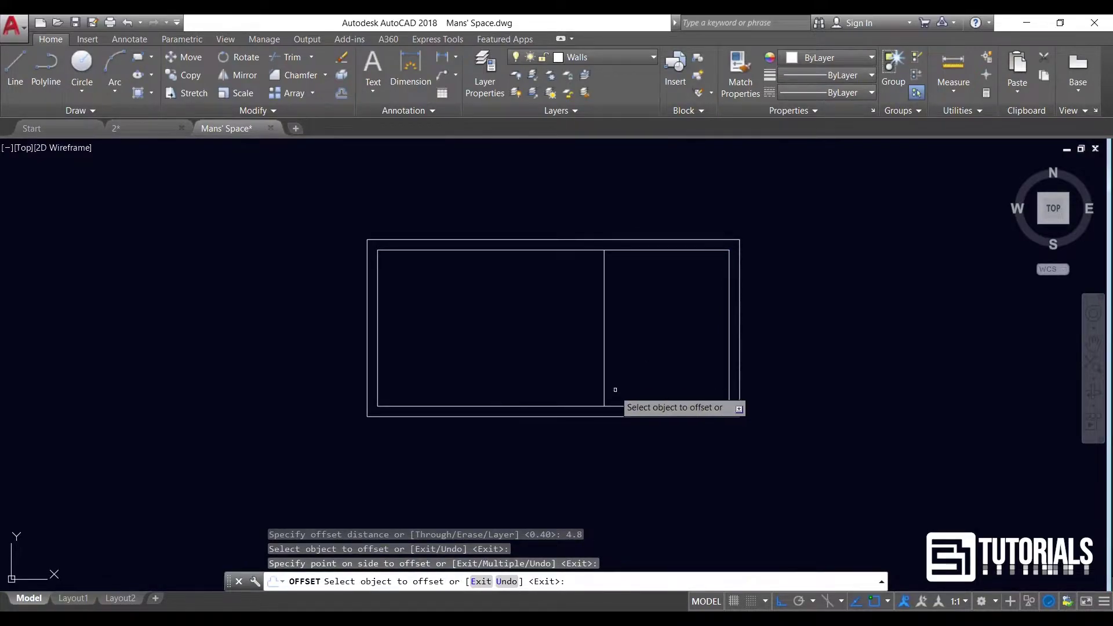
key("Return")
key("Return")
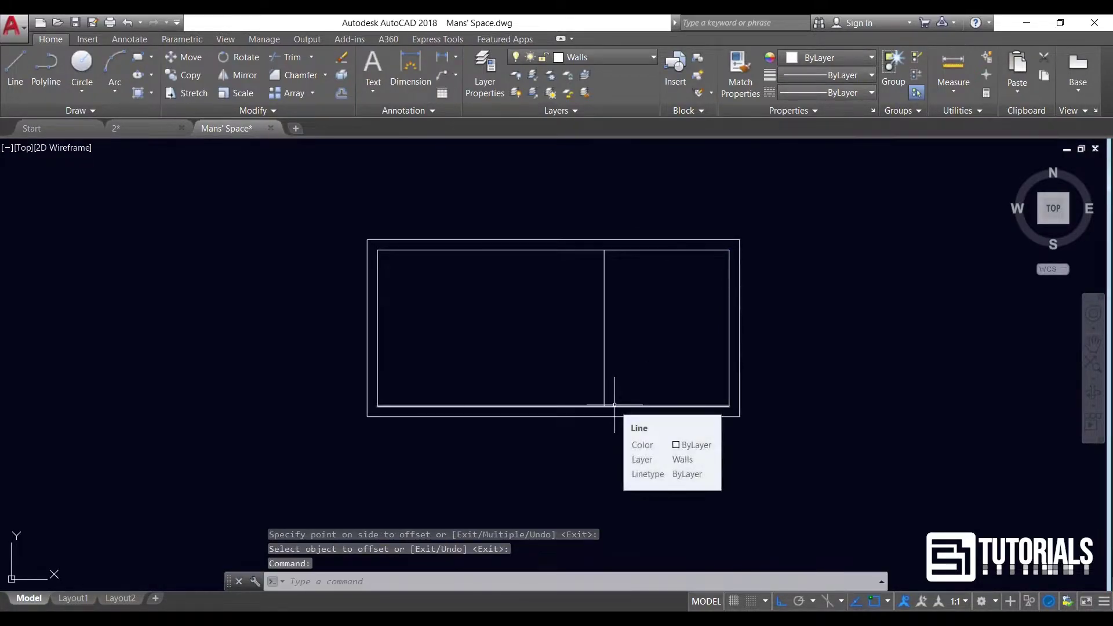
right_click(622, 365)
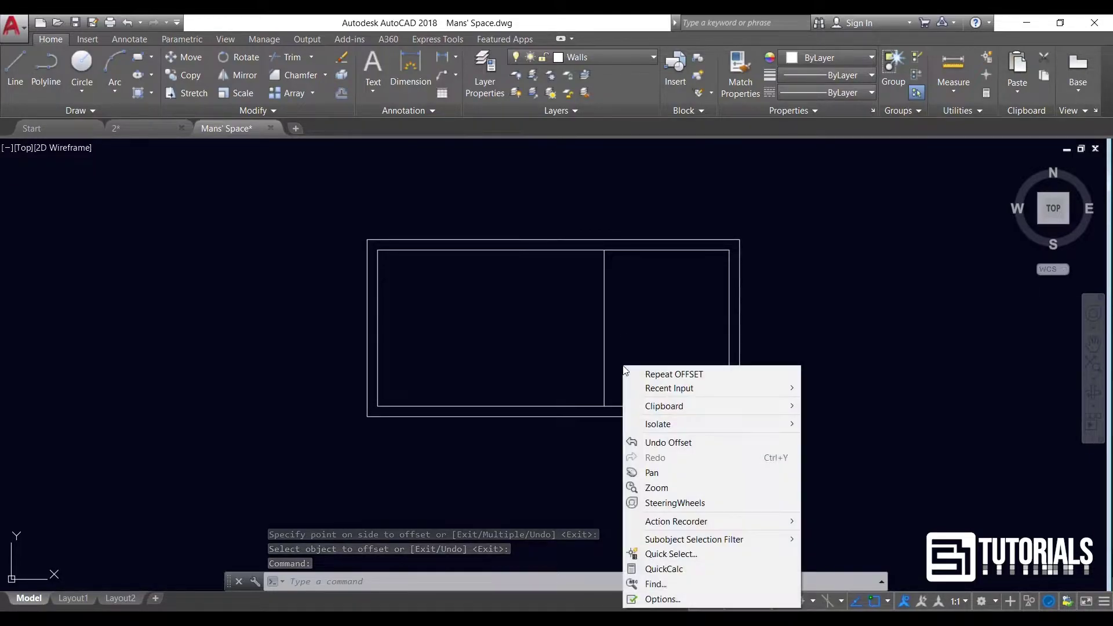
left_click(665, 373)
type("2.8")
key("Return")
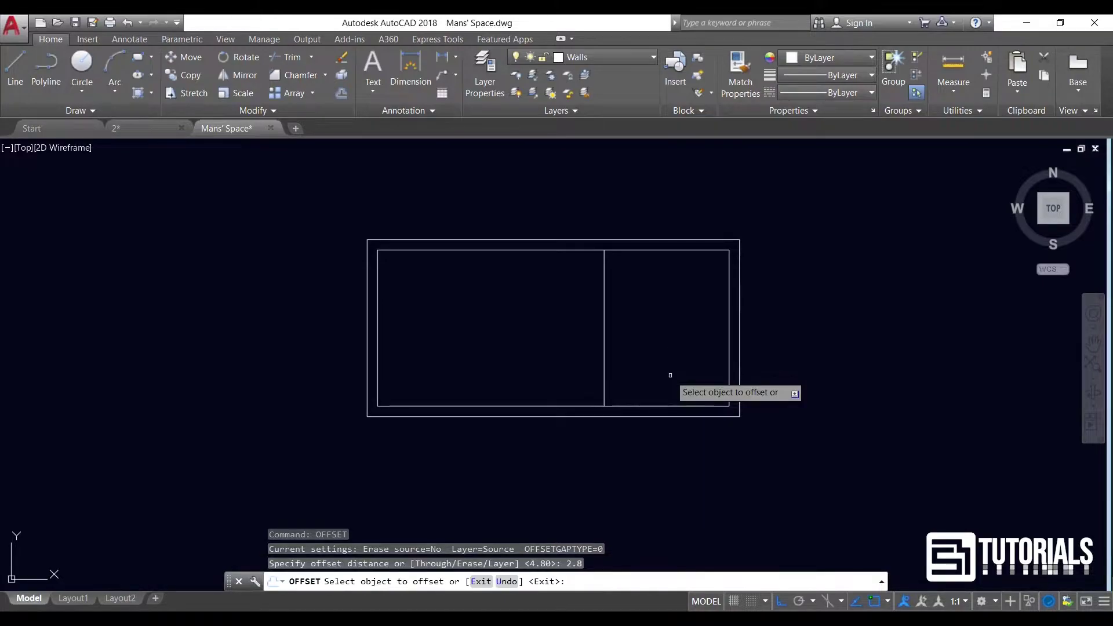
left_click(652, 406)
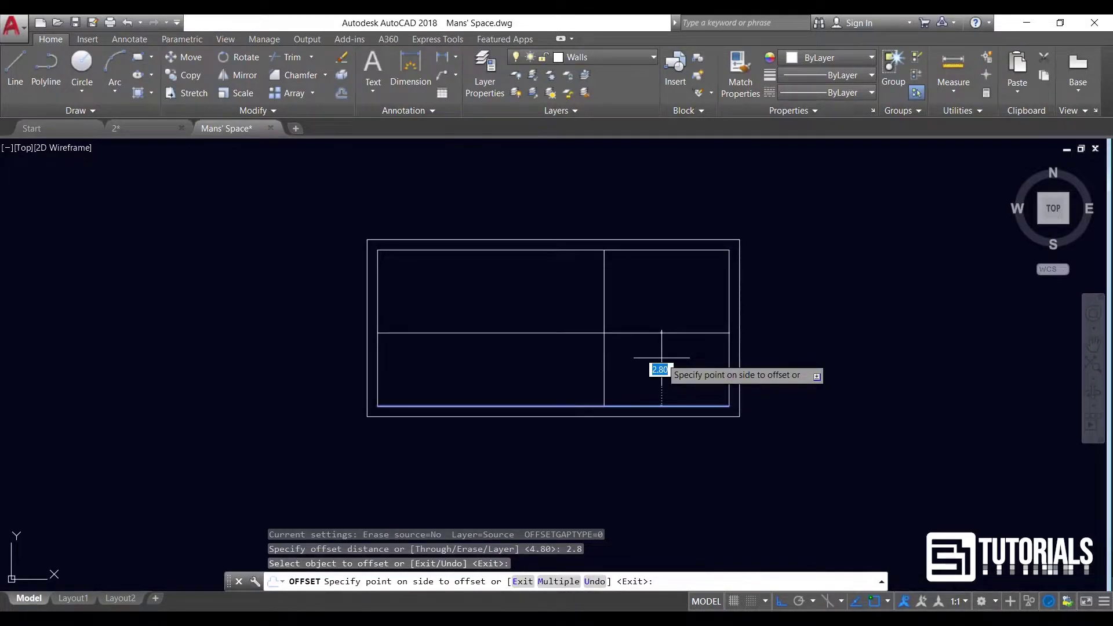
key("Escape")
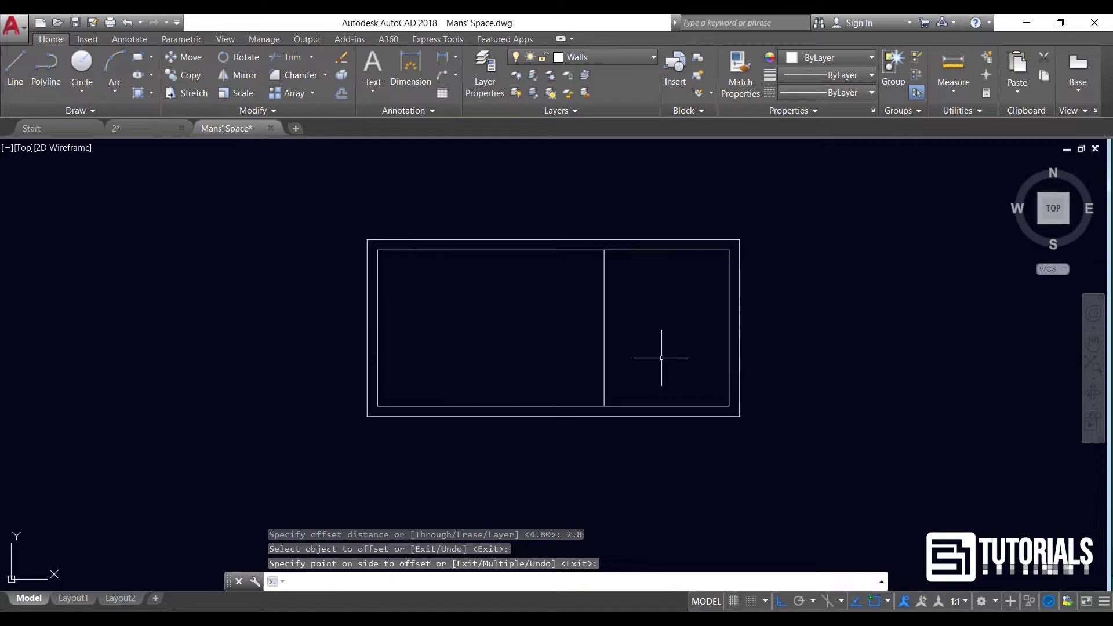
Offset the bottom inner wall line 2.4 upward into the room
key("Return")
type("2.4")
key("Return")
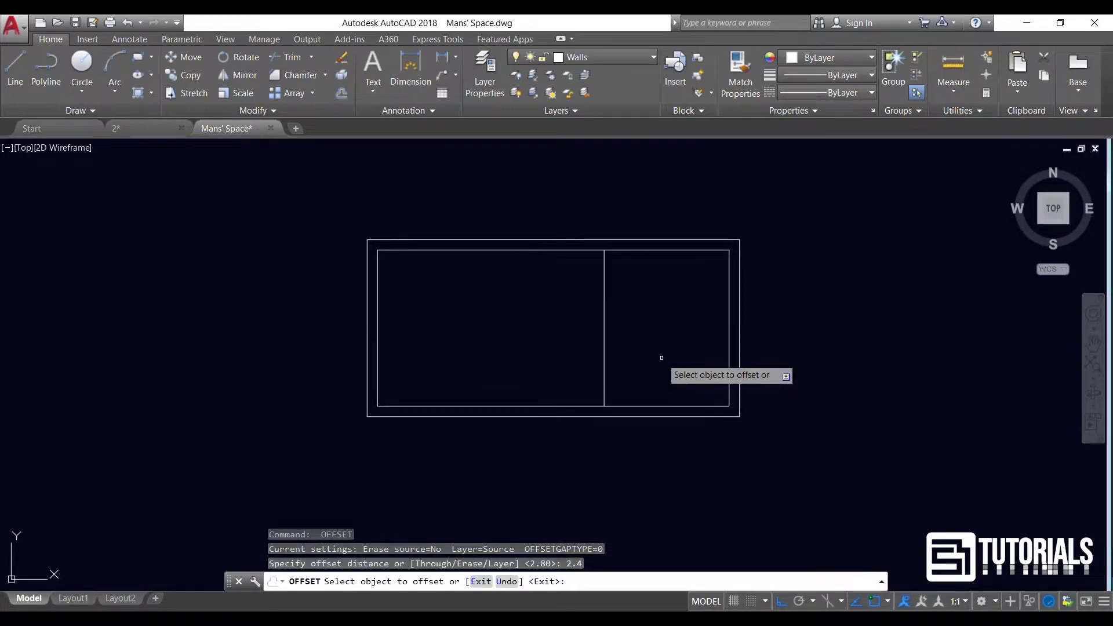
left_click(639, 406)
left_click(646, 378)
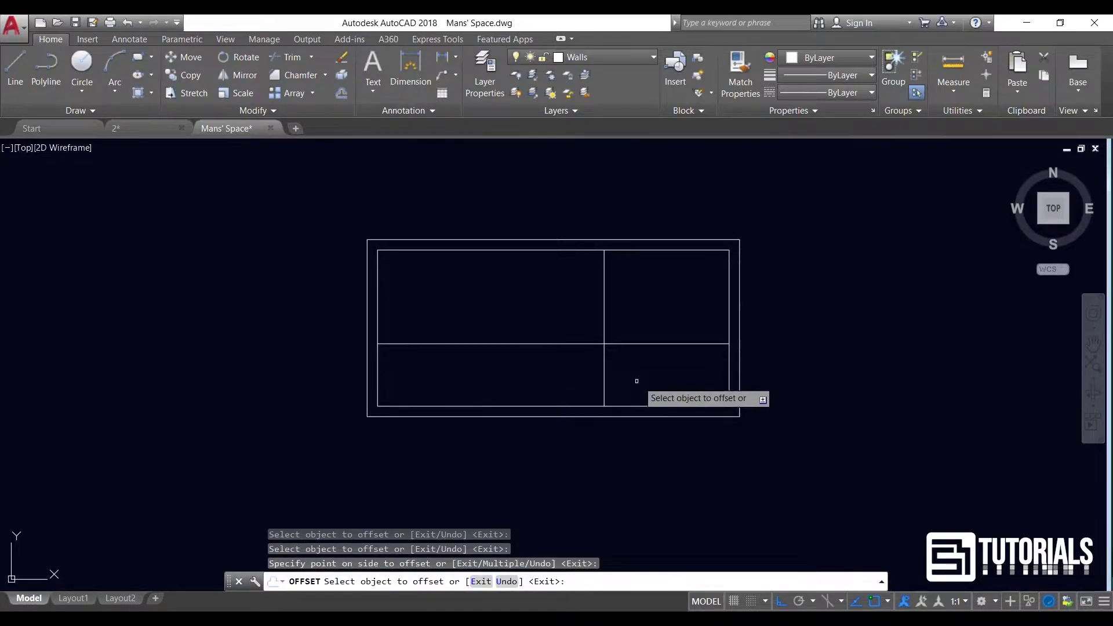
key("Return")
Offset the top inner wall line 1.5 downward into the room
key("Return")
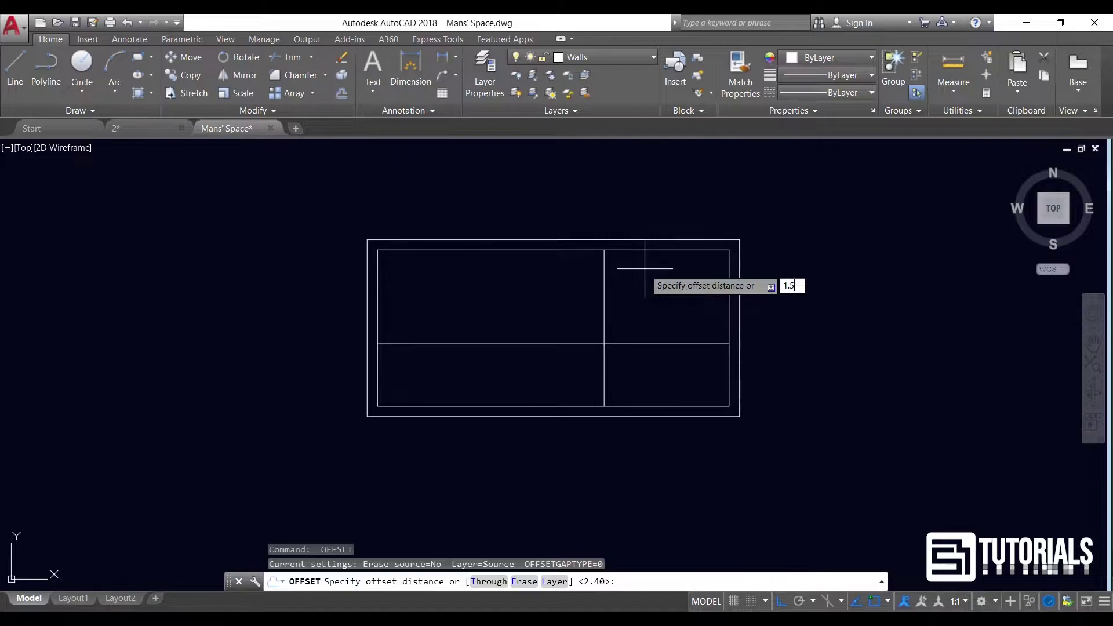
type("1.5")
key("Return")
left_click(645, 249)
left_click(650, 316)
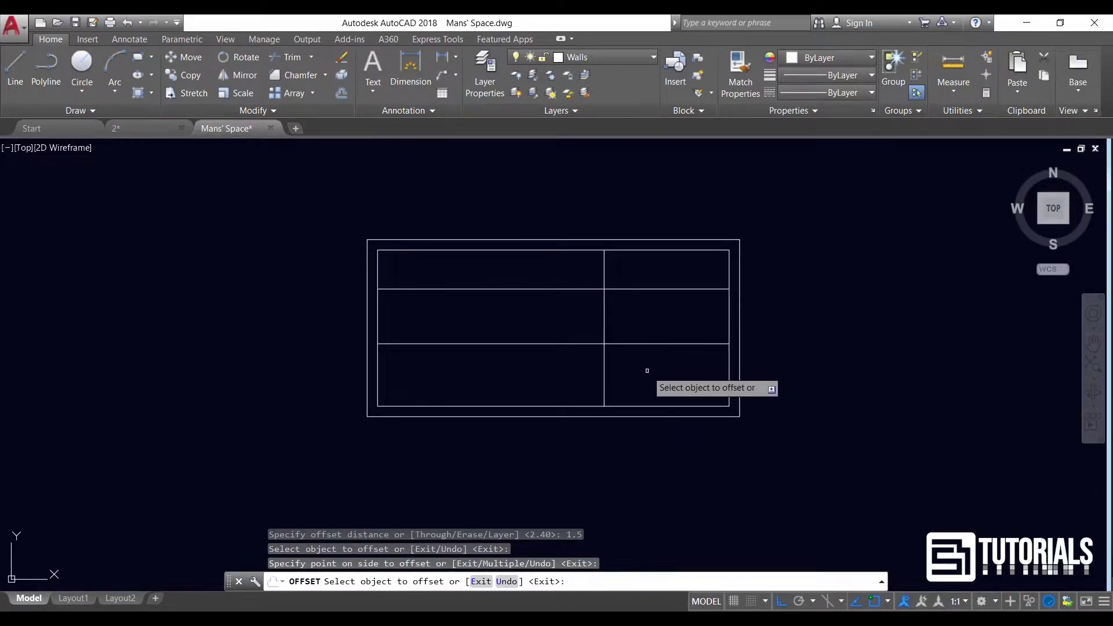
key("Escape")
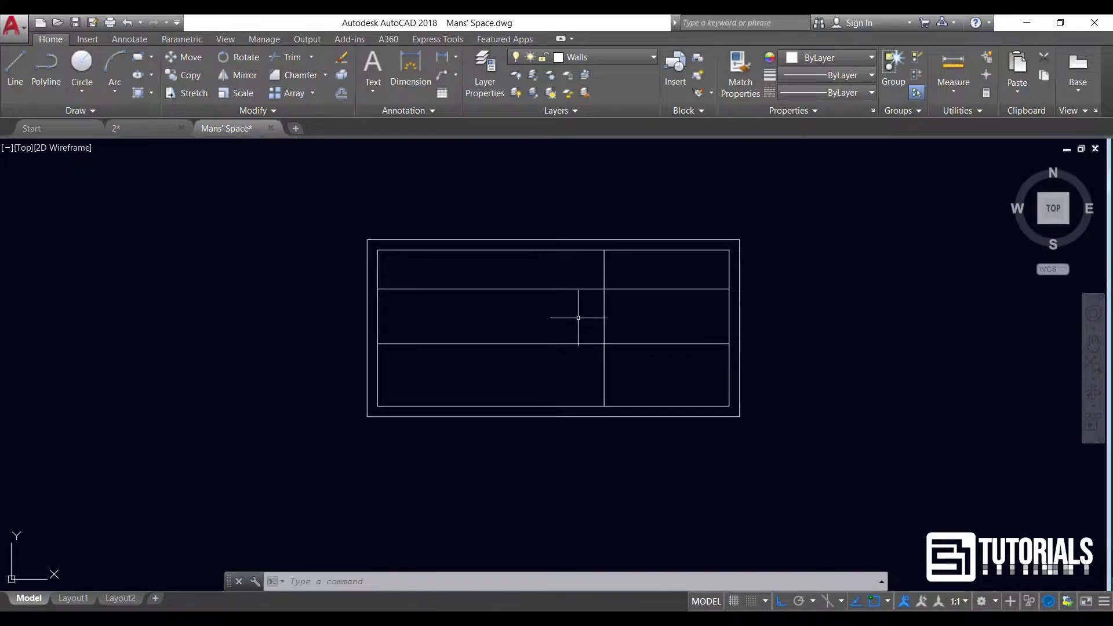
Offset the interior vertical line 0.4 to the left to give the partition its thickness
left_click(341, 93)
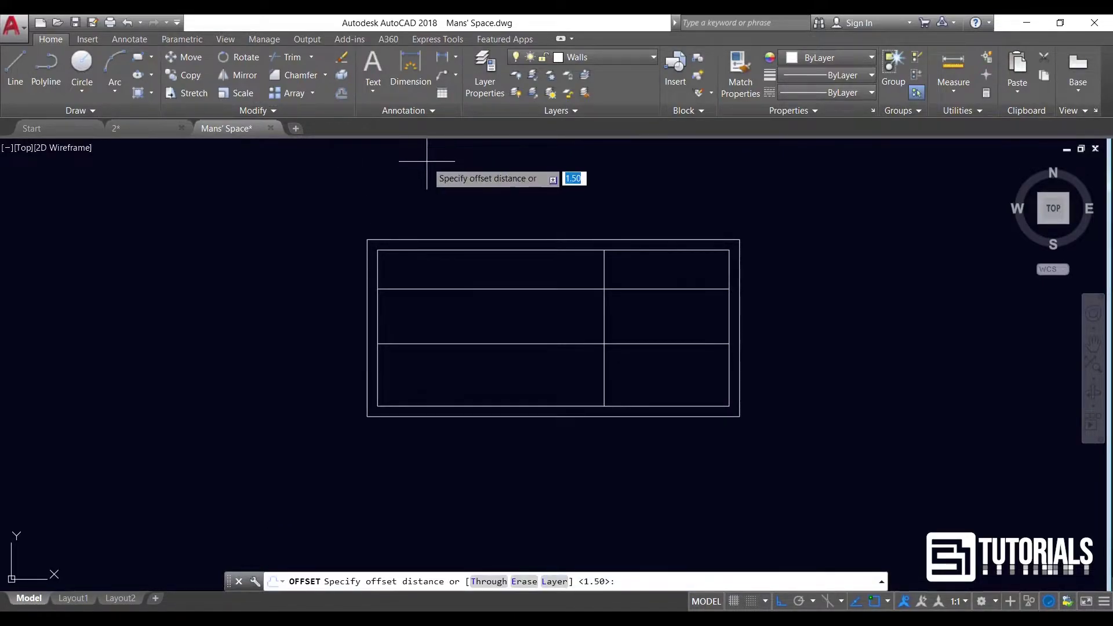
type("0.4")
key("Return")
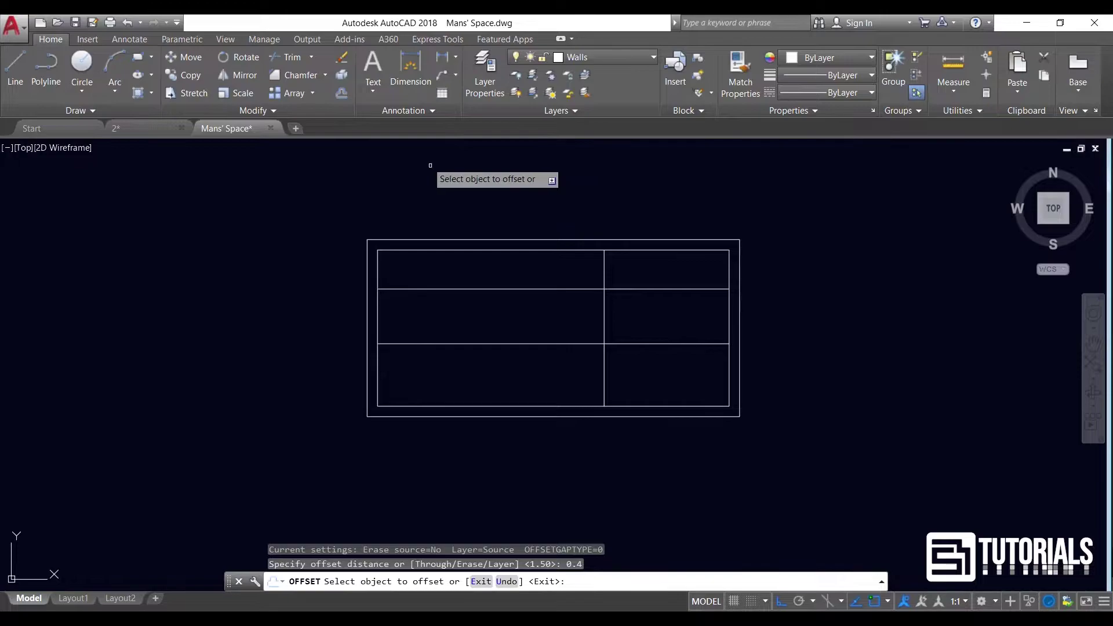
left_click(605, 304)
left_click(565, 314)
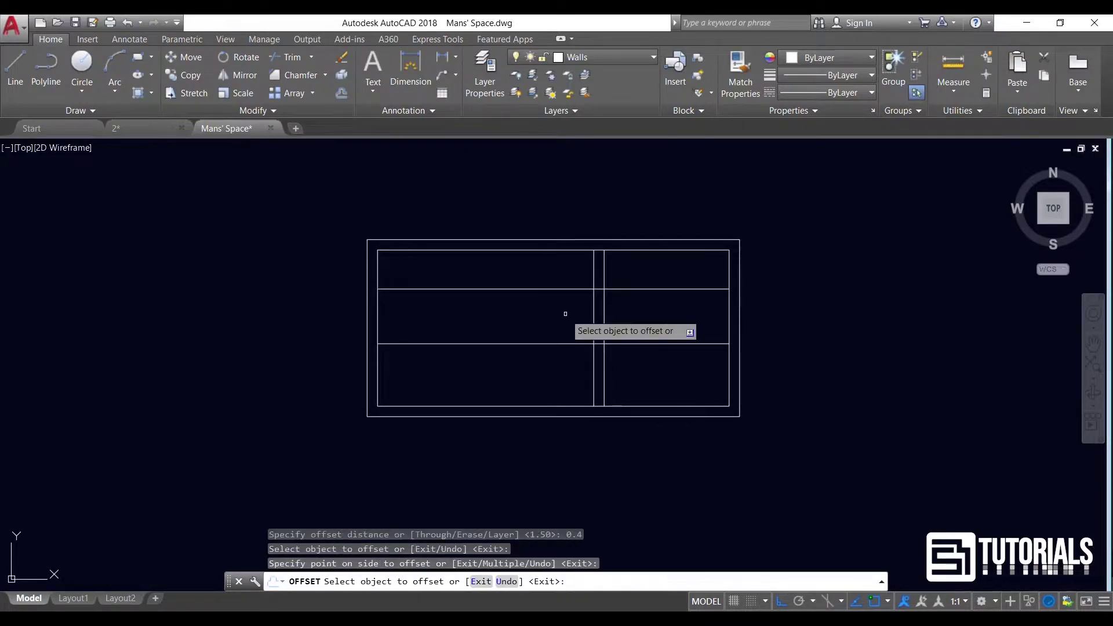
key("Return")
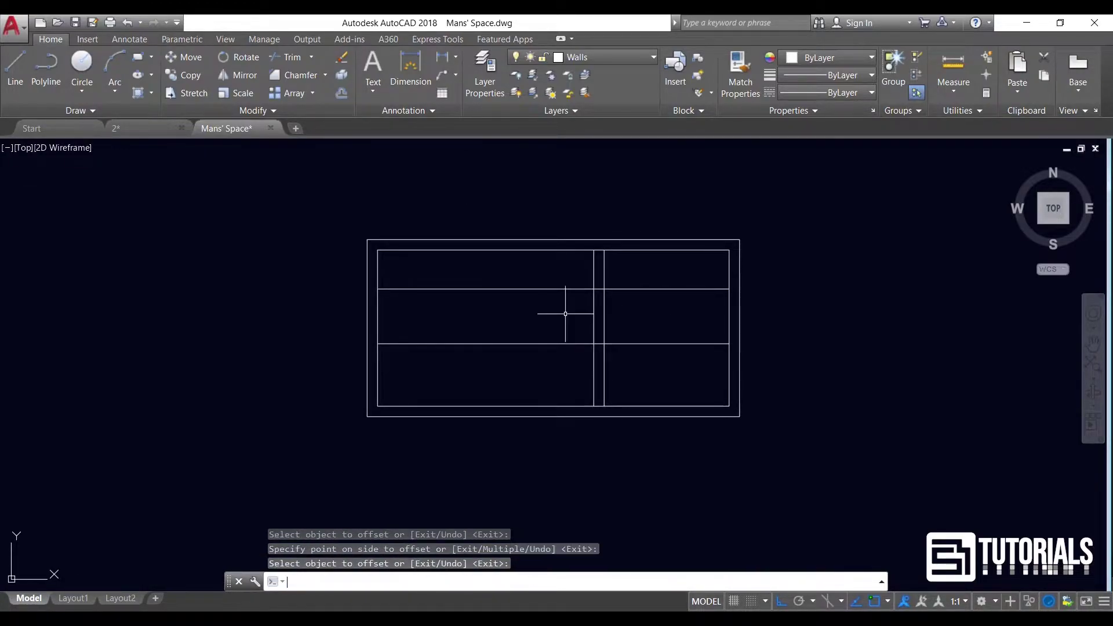
Offset the left line of the 0.4 partition 0.6 further to the left
key("Return")
type("0.6")
key("Return")
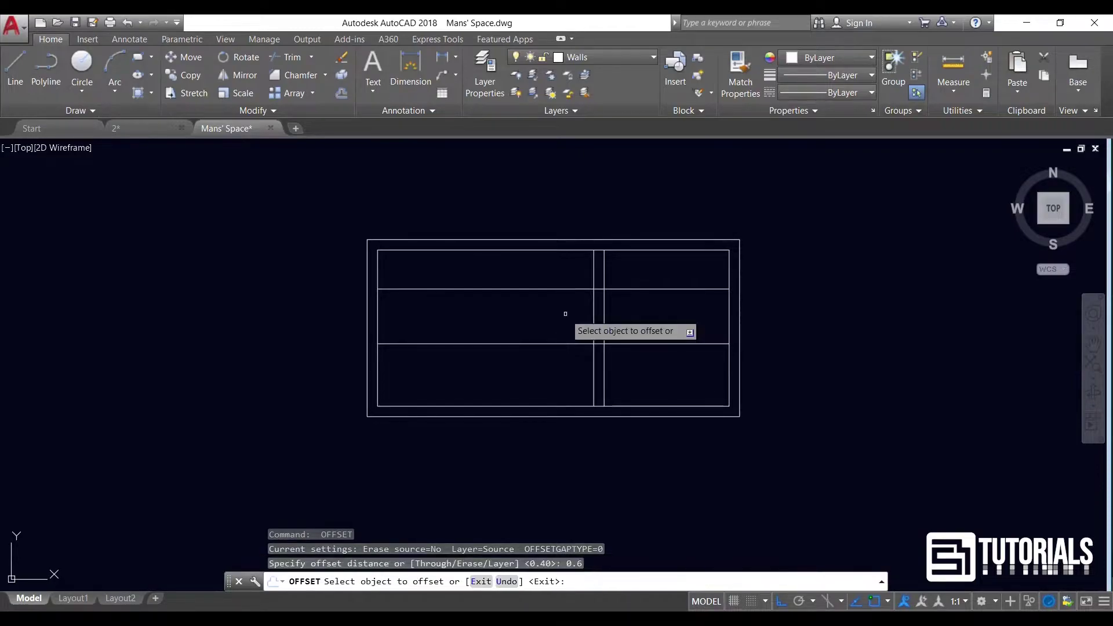
left_click(594, 313)
left_click(543, 317)
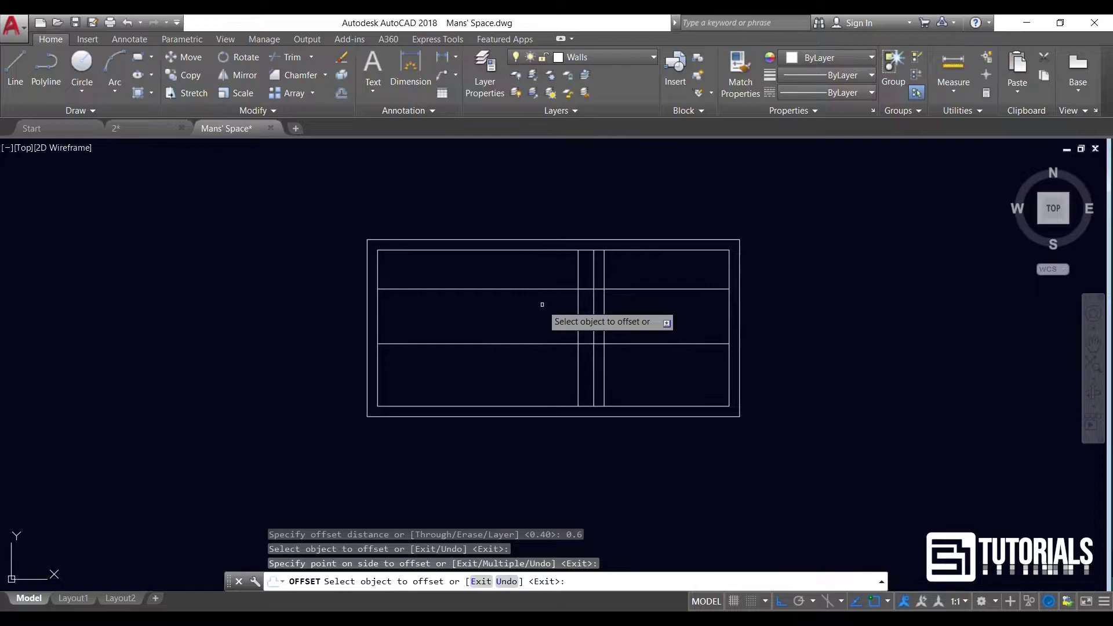
key("Return")
Offset the leftmost of the three interior vertical lines 1.5 to the left
key("Return")
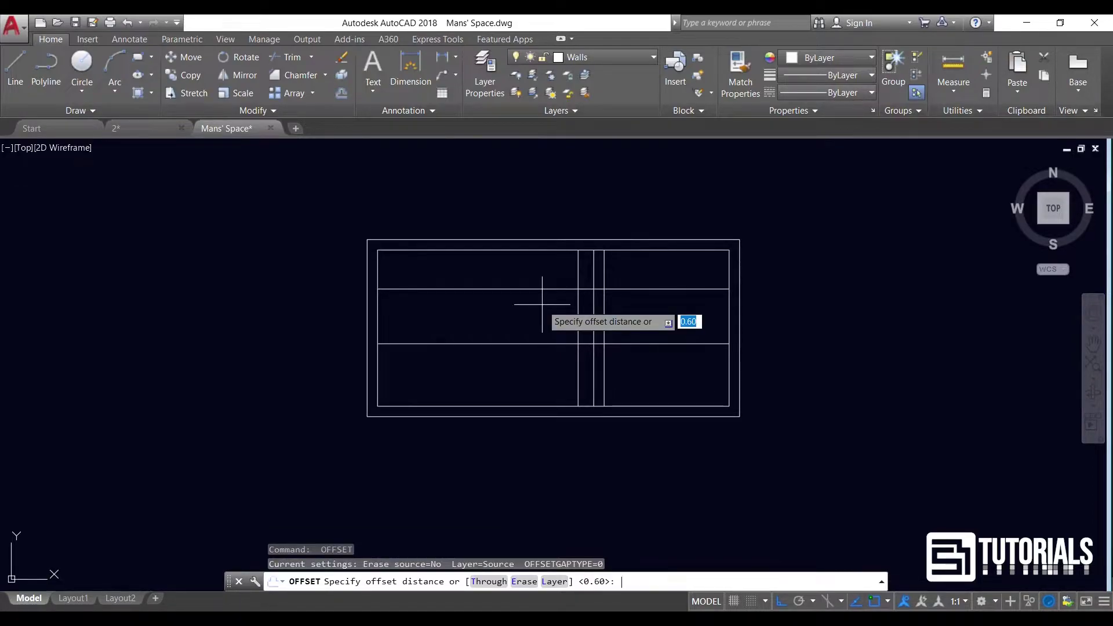
type("1.5")
key("Return")
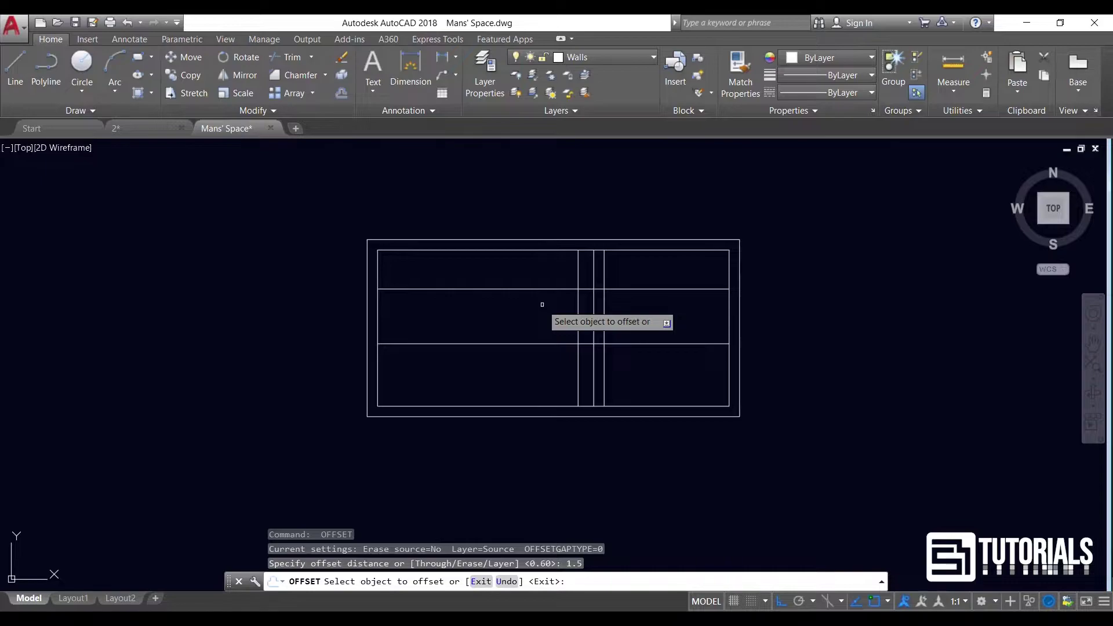
left_click(578, 331)
left_click(498, 329)
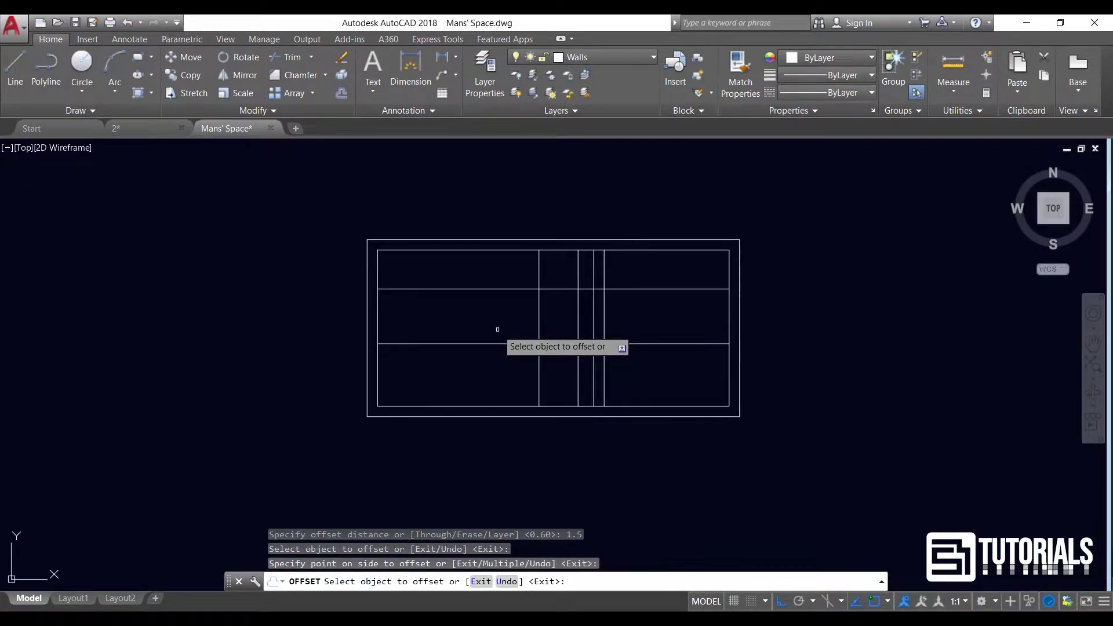
key("Return")
Offset the leftmost of the four interior vertical lines 0.4 to the left
key("Return")
type("0.")
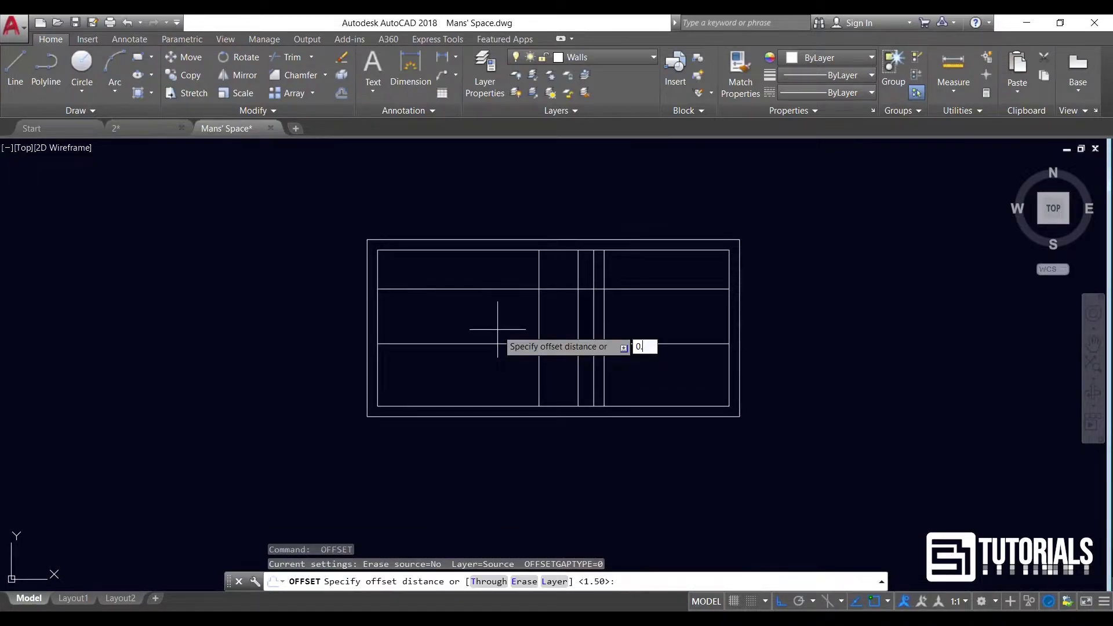
type("4")
key("Return")
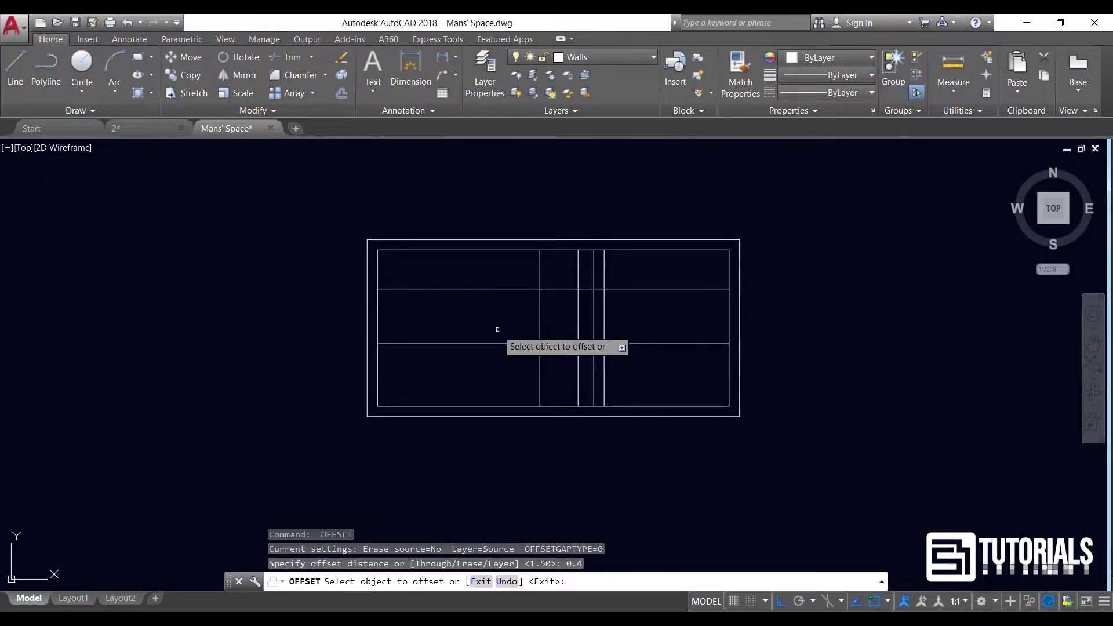
left_click(538, 326)
left_click(475, 325)
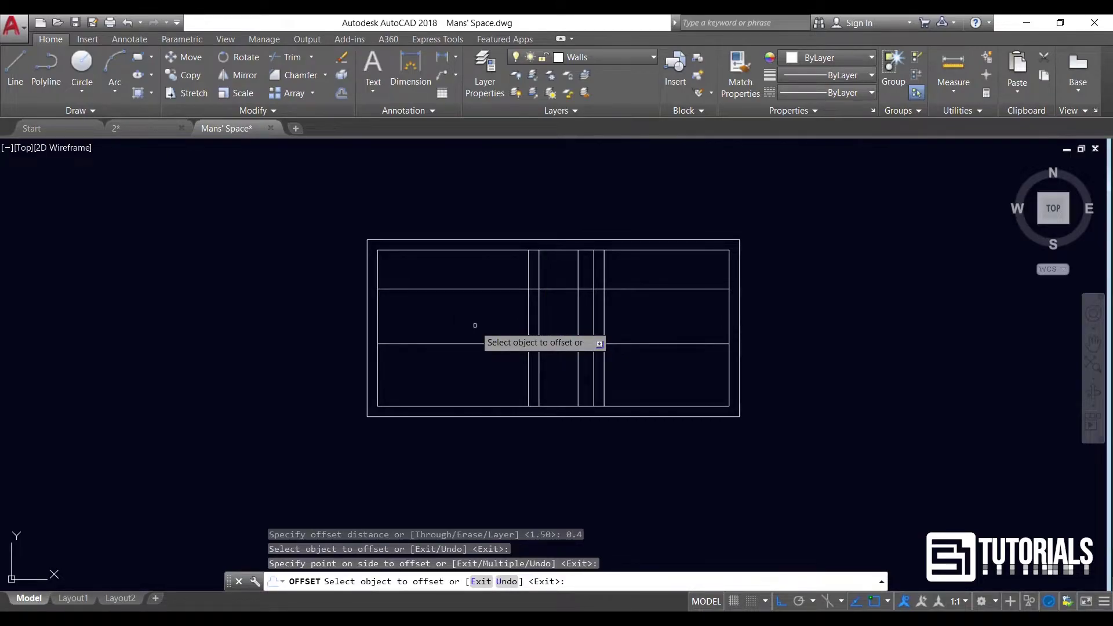
Offset the leftmost of the five interior vertical lines by the same 0.4 to the left
scroll(495, 305, "up", 2)
key("Return")
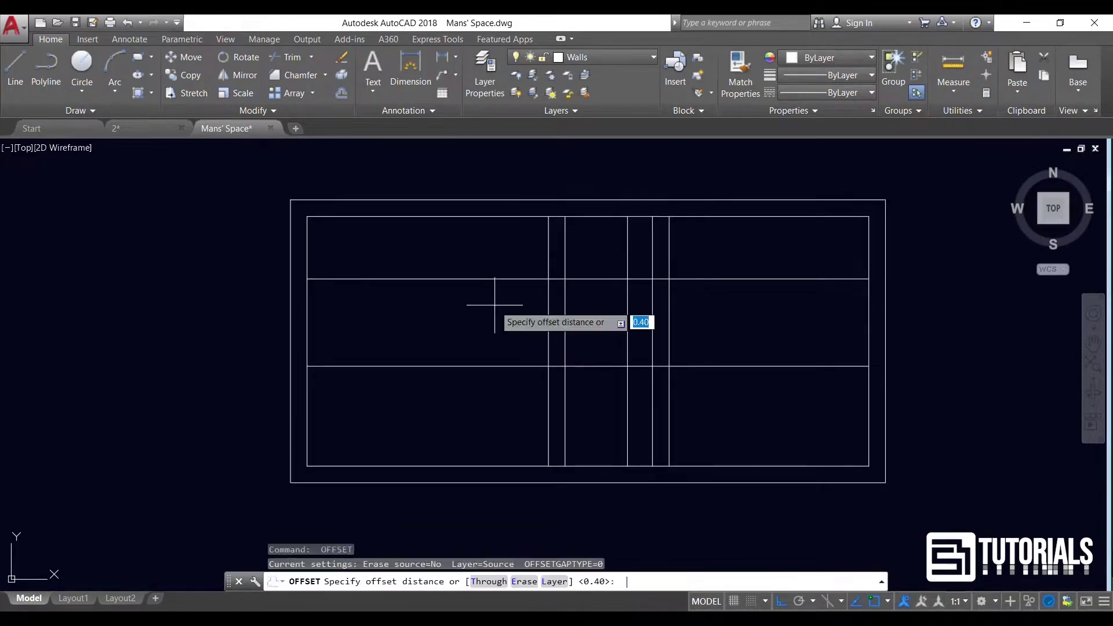
key("Return")
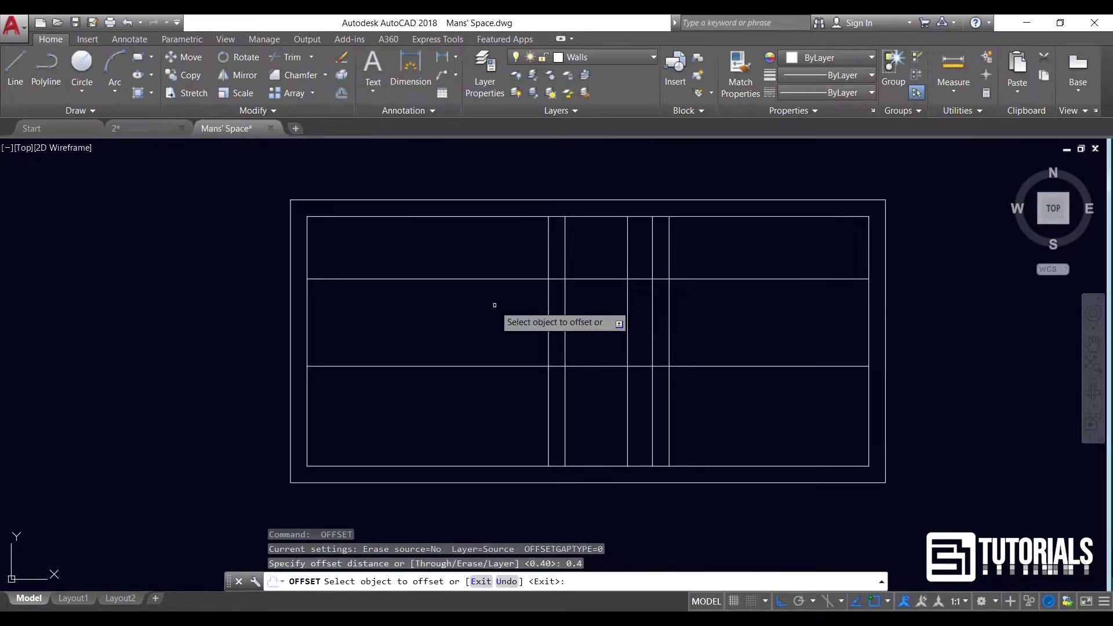
left_click(548, 319)
left_click(489, 325)
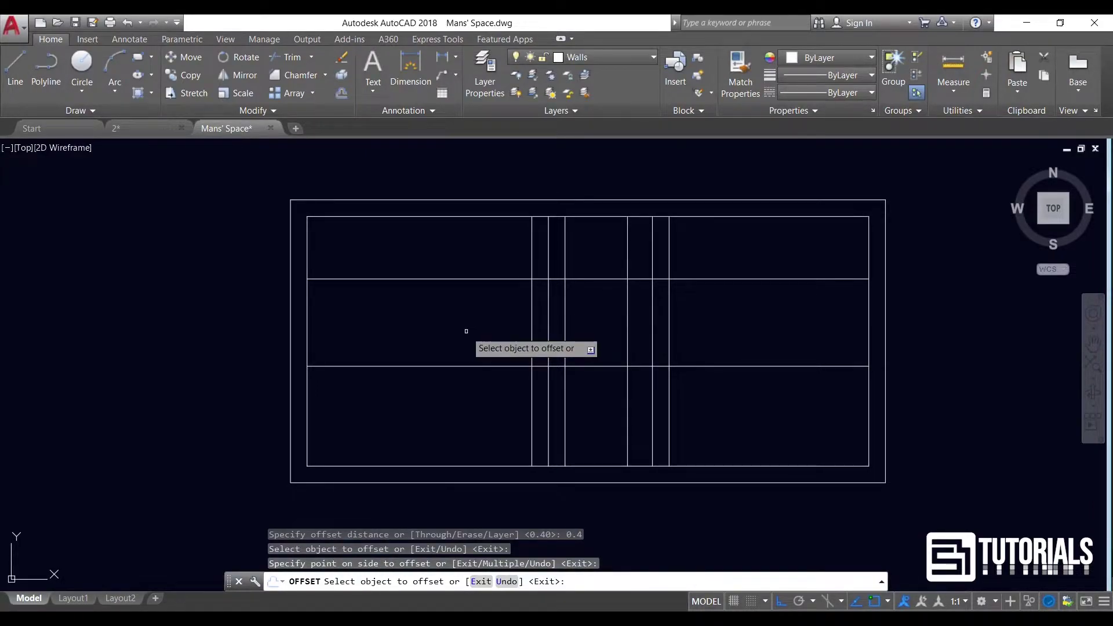
key("Return")
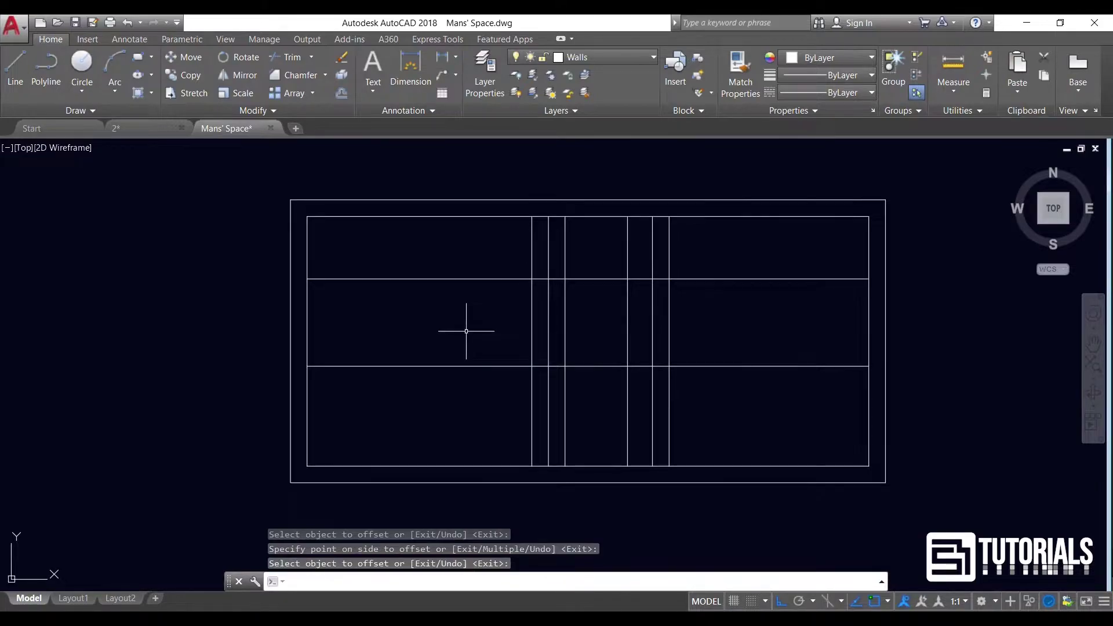
Trim the lower horizontal line right of the partitions and all interior vertical lines between the two horizontal lines
left_click(284, 65)
key("Return")
left_click(770, 331)
left_click(749, 405)
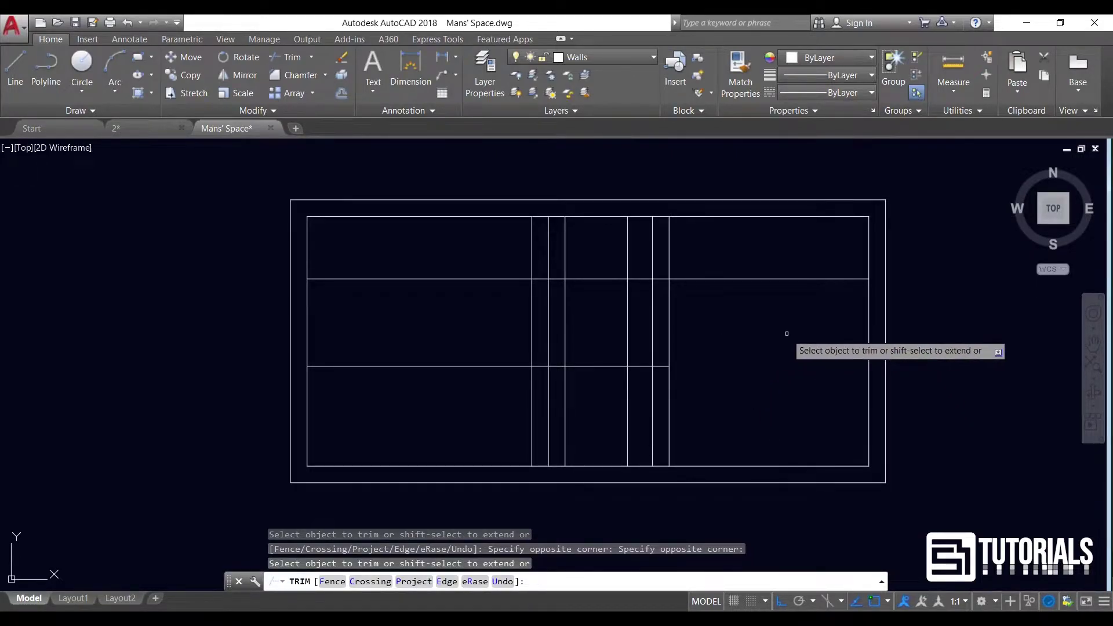
left_click(698, 301)
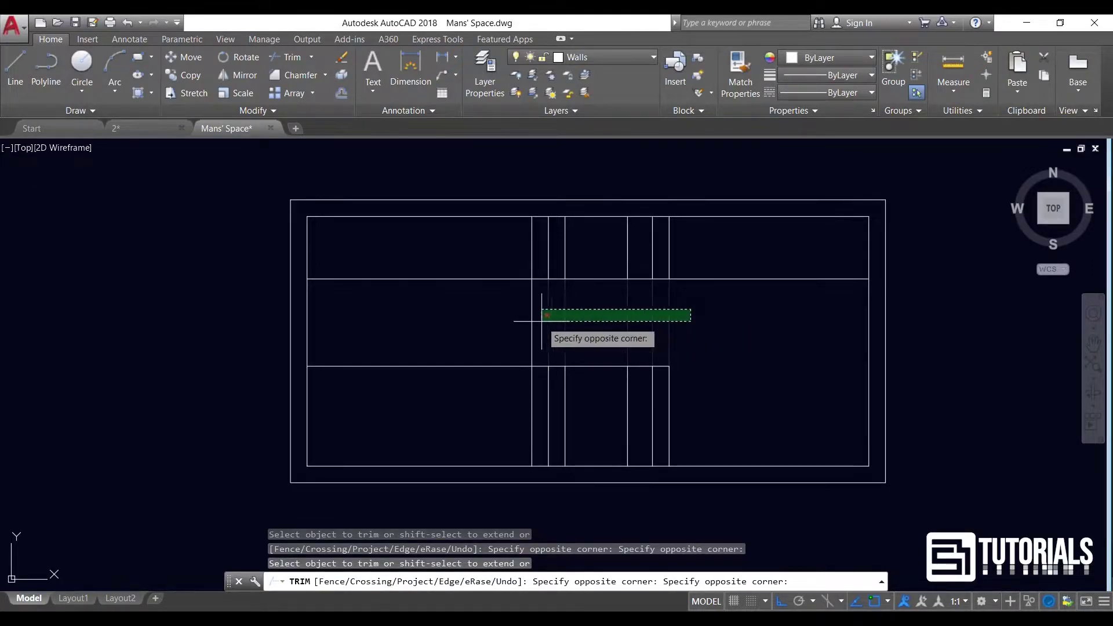
left_click(506, 319)
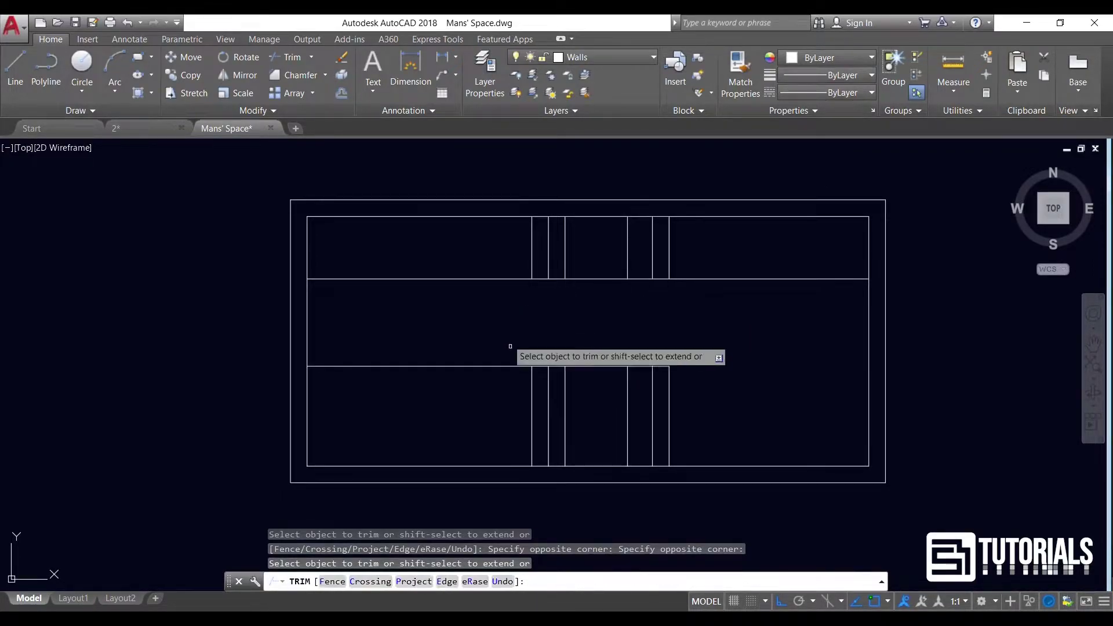
Trim the rest of the lower horizontal line outside the partitions and the upper horizontal line left of the partitions
left_click(594, 367)
left_click(476, 366)
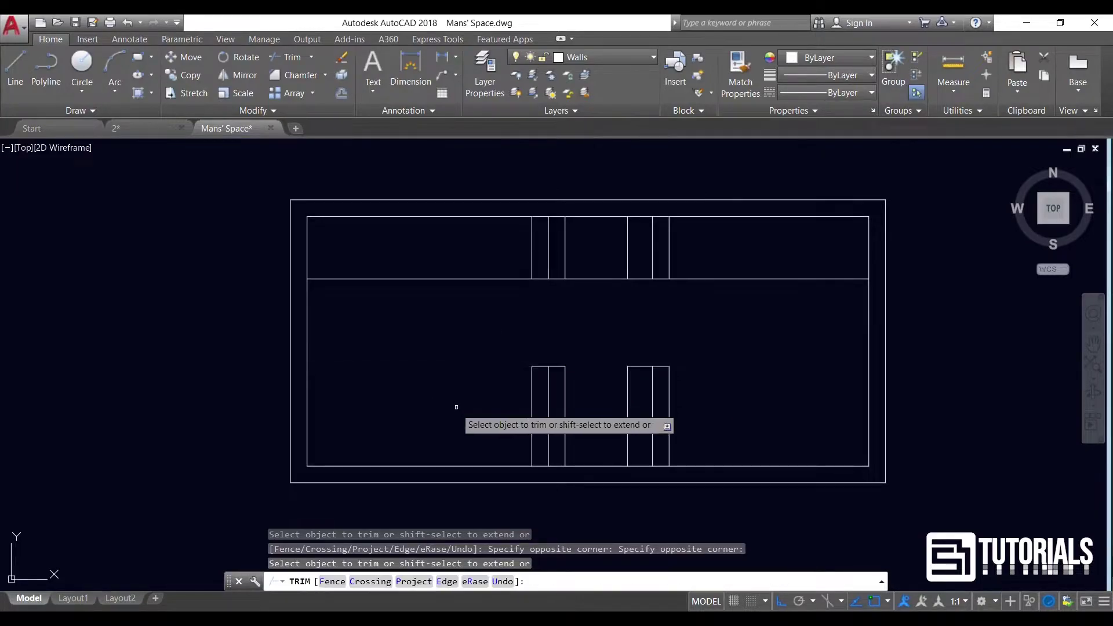
left_click(500, 288)
left_click(462, 308)
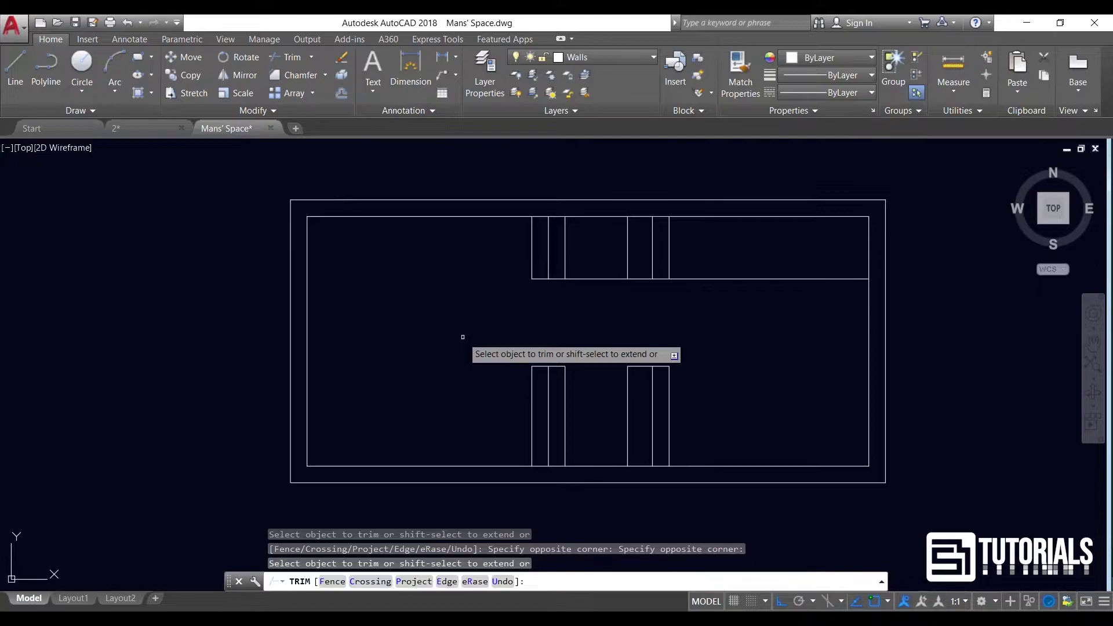
key("Escape")
key("Escape")
Offset the upper horizontal partition line 1 downward
scroll(590, 427, "up", 2)
left_click(343, 94)
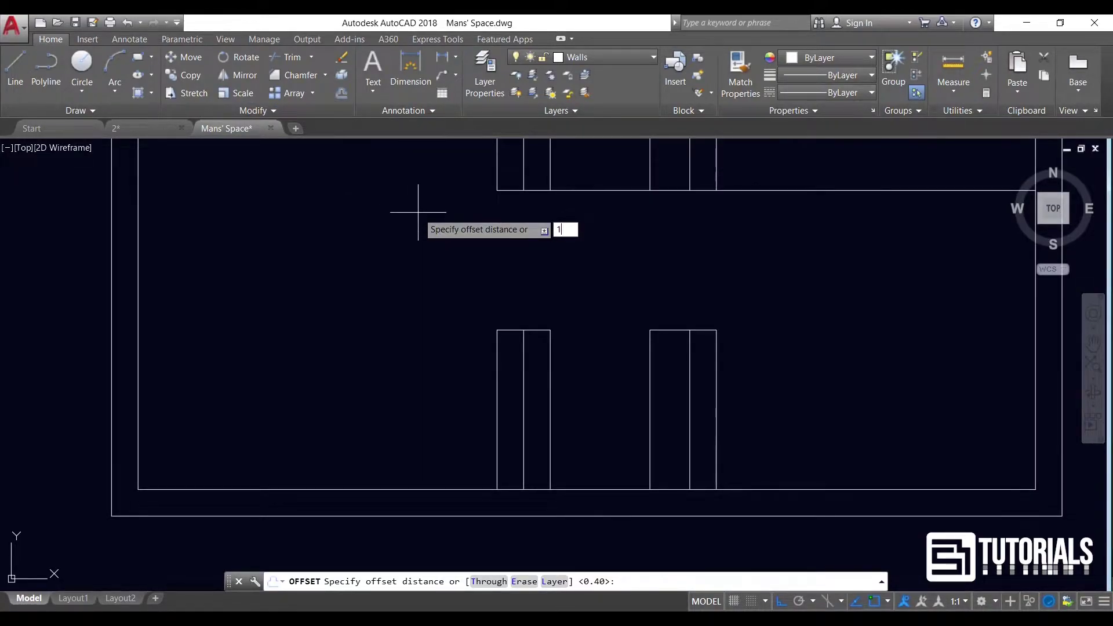
type("1")
key("Return")
left_click(561, 190)
left_click(556, 235)
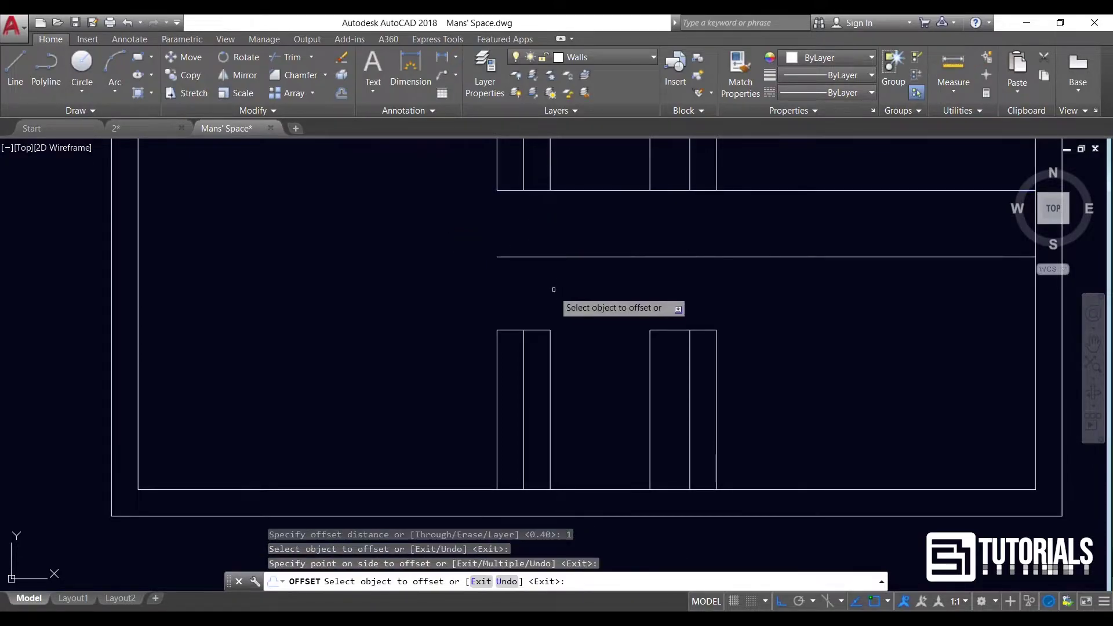
key("Return")
Stretch the top end of the lower left partition up to the offset horizontal line
left_click(569, 306)
left_click(436, 339)
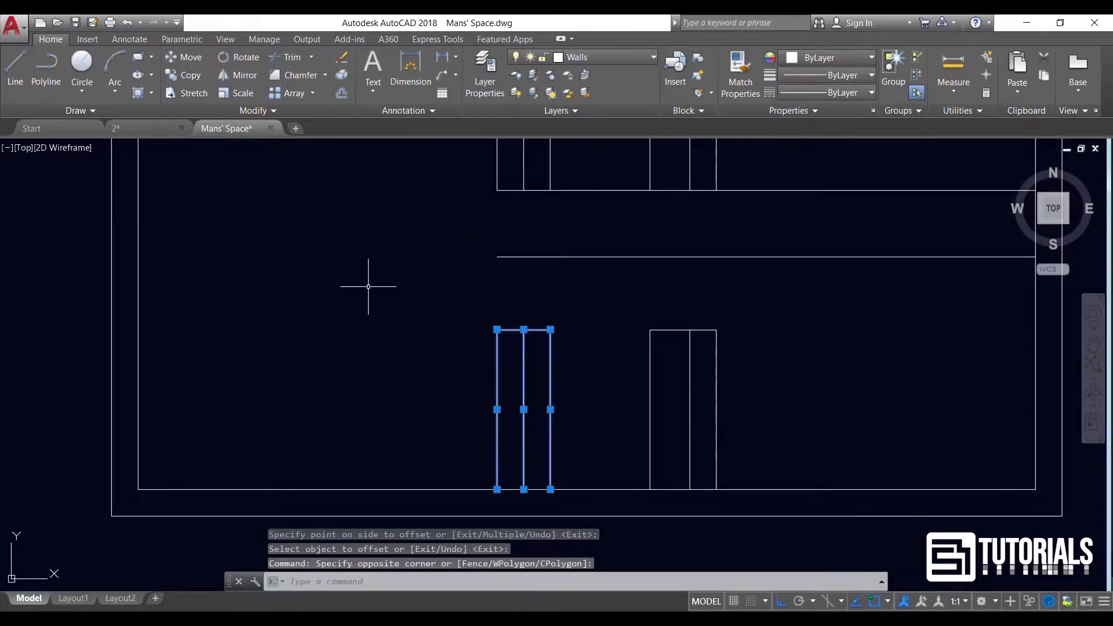
left_click(187, 93)
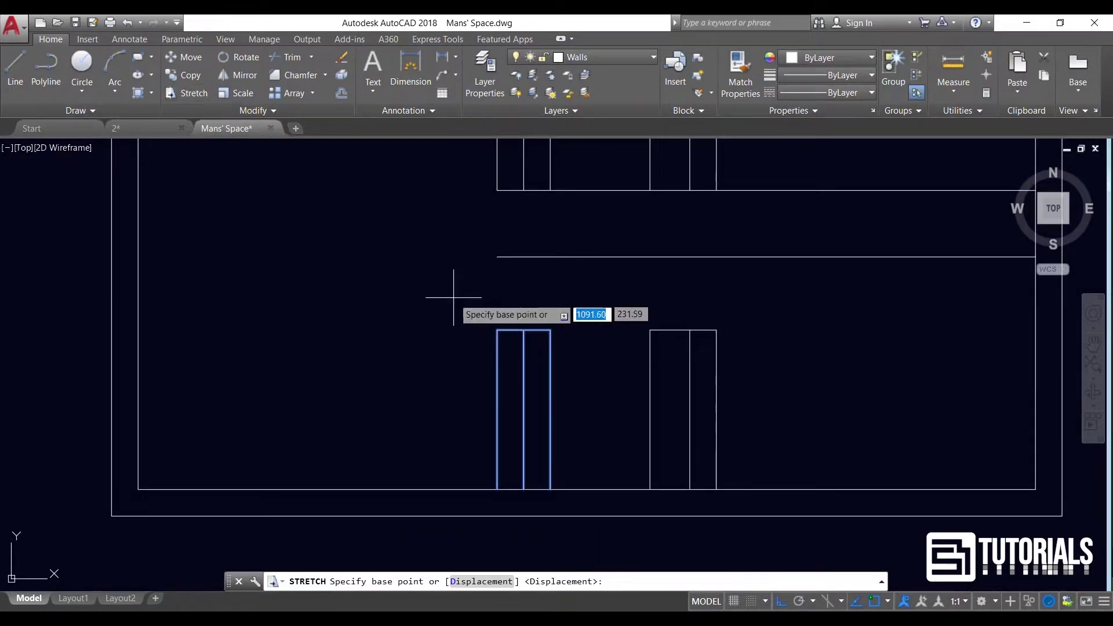
left_click(523, 329)
left_click(521, 257)
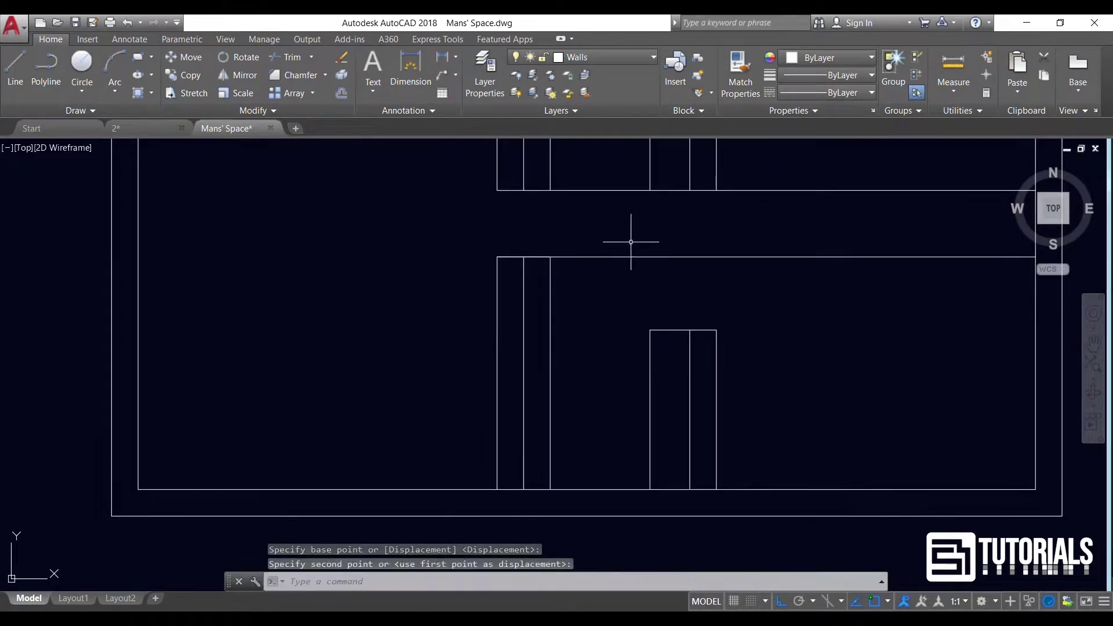
Erase the offset horizontal guide line above the lower partitions
left_click(617, 257)
left_click(607, 289)
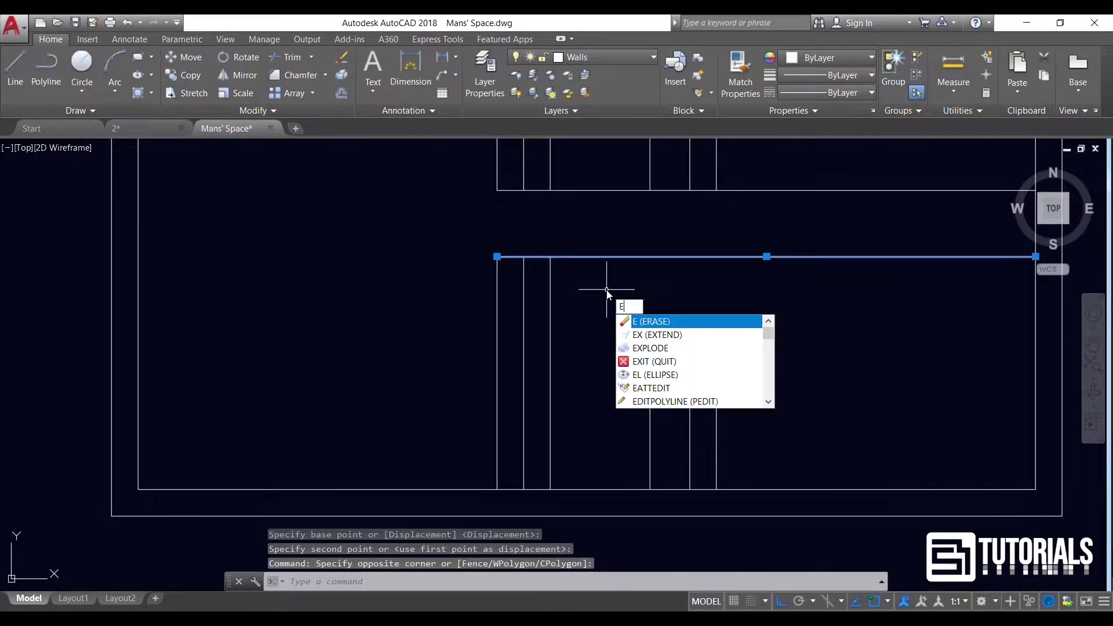
key("Return")
scroll(580, 331, "down", 2)
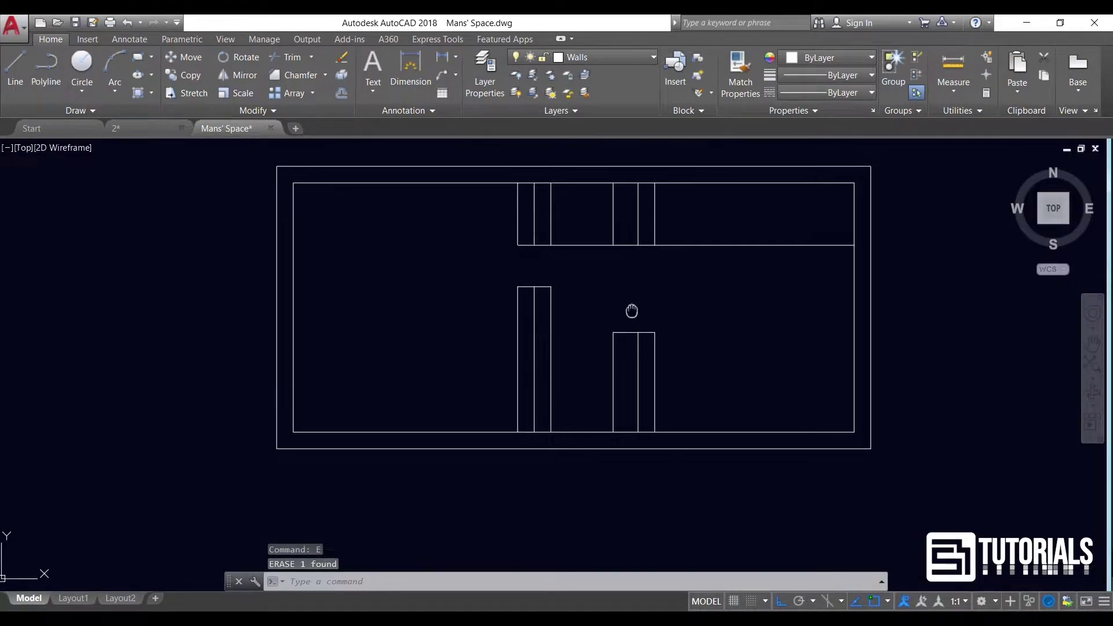
Offset the top edge of the lower left partition 0.4 downward
scroll(638, 316, "up", 2)
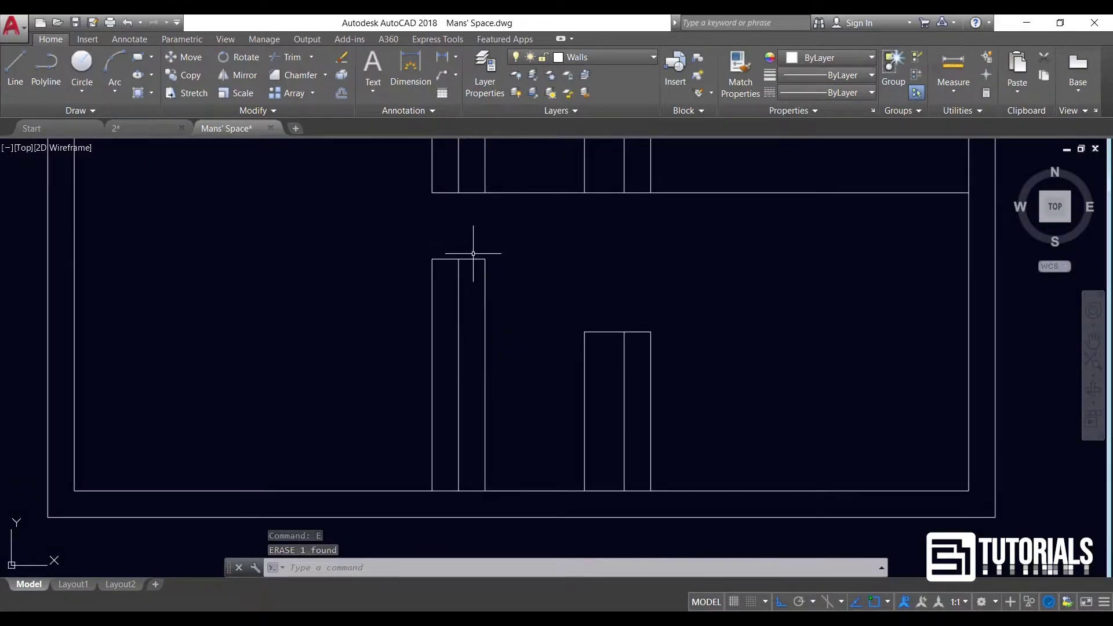
left_click(341, 93)
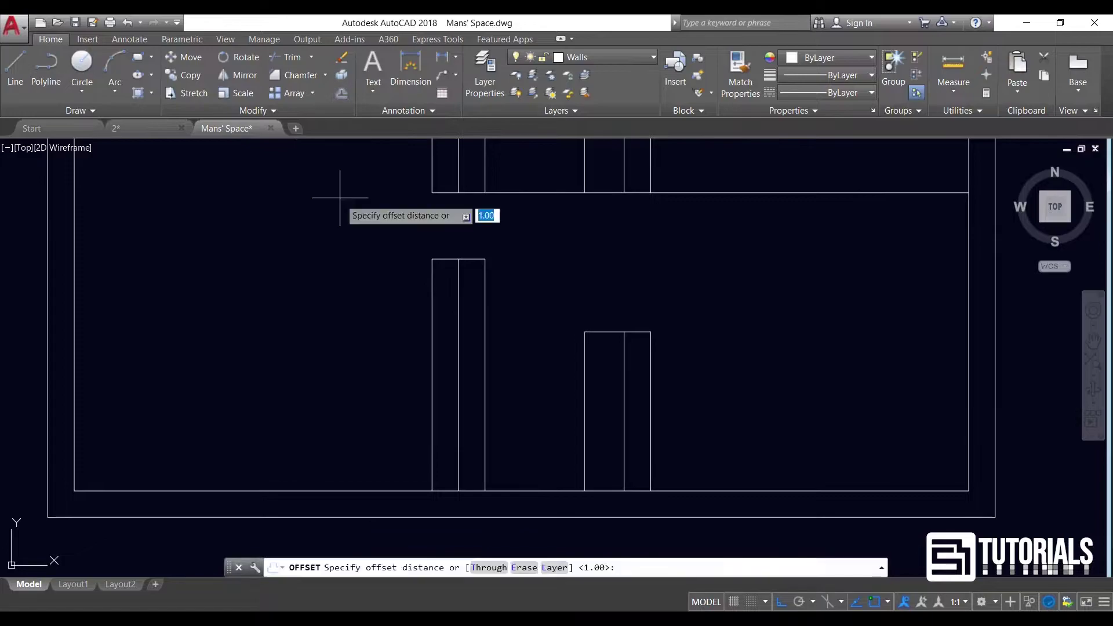
type("0.4")
key("Return")
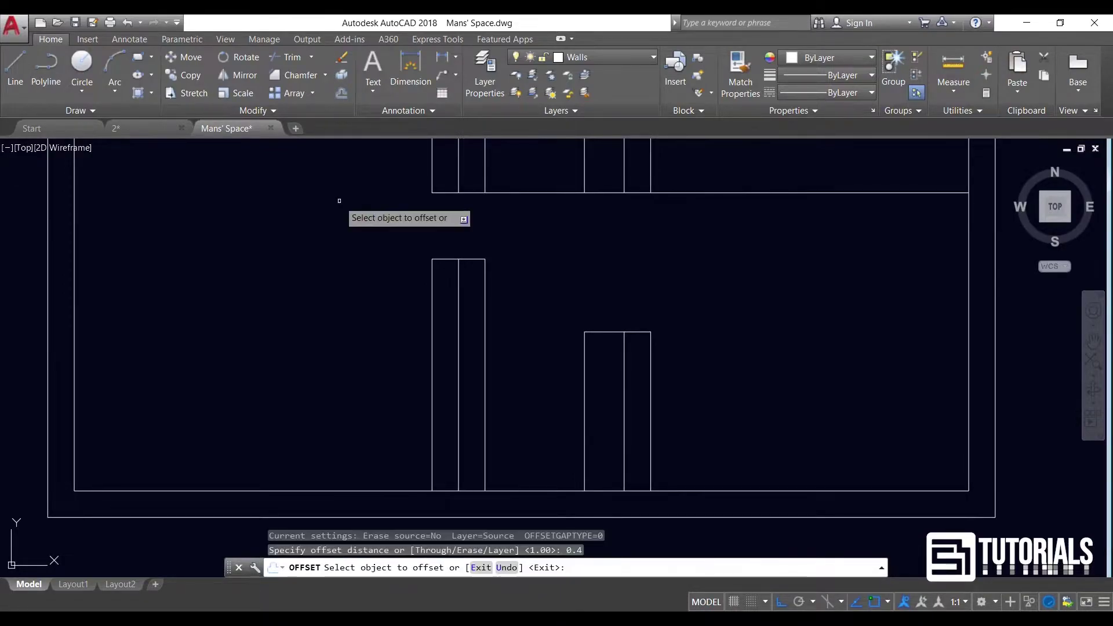
left_click(455, 259)
left_click(471, 271)
key("Return")
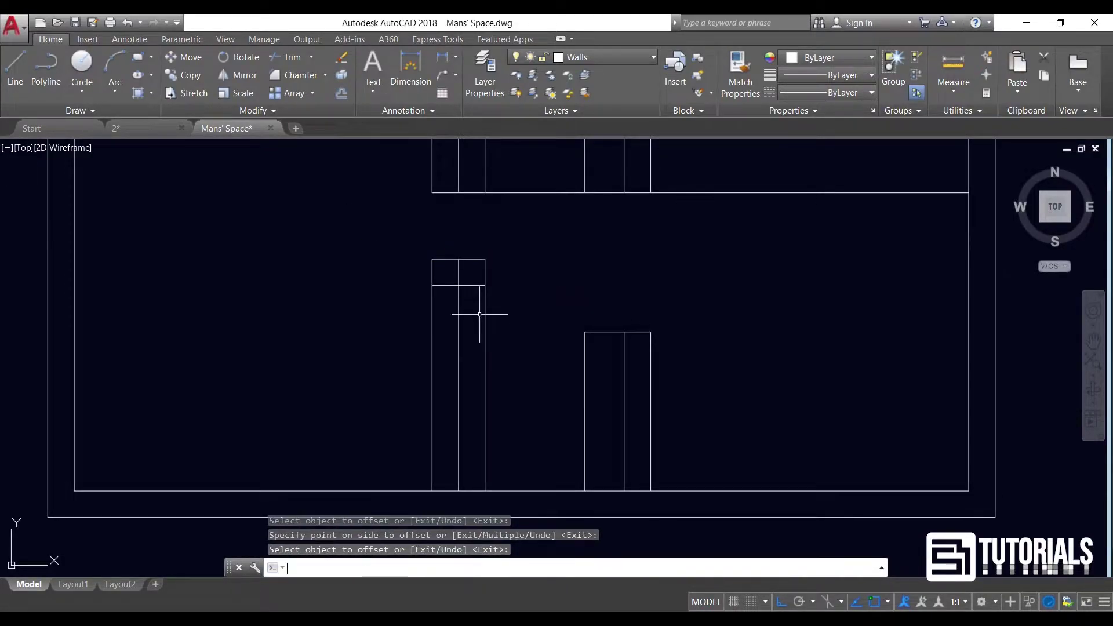
Trim the upper right corner of the lower left partition to form a step above the offset edge
left_click(291, 59)
key("Return")
scroll(495, 255, "up", 2)
left_click(500, 244)
left_click(462, 278)
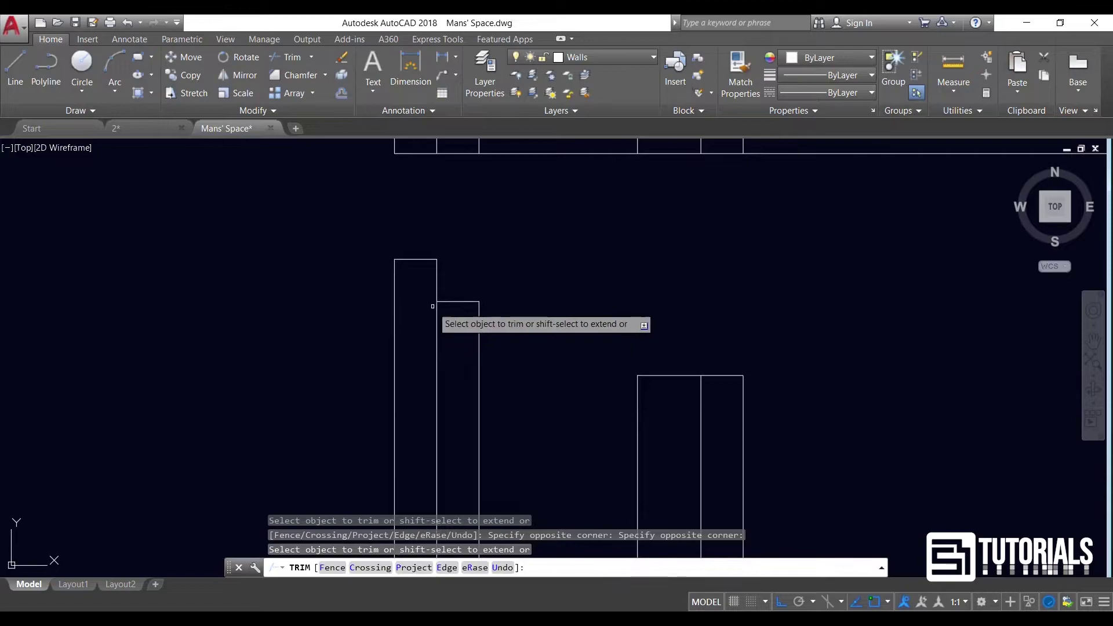
scroll(480, 269, "down", 2)
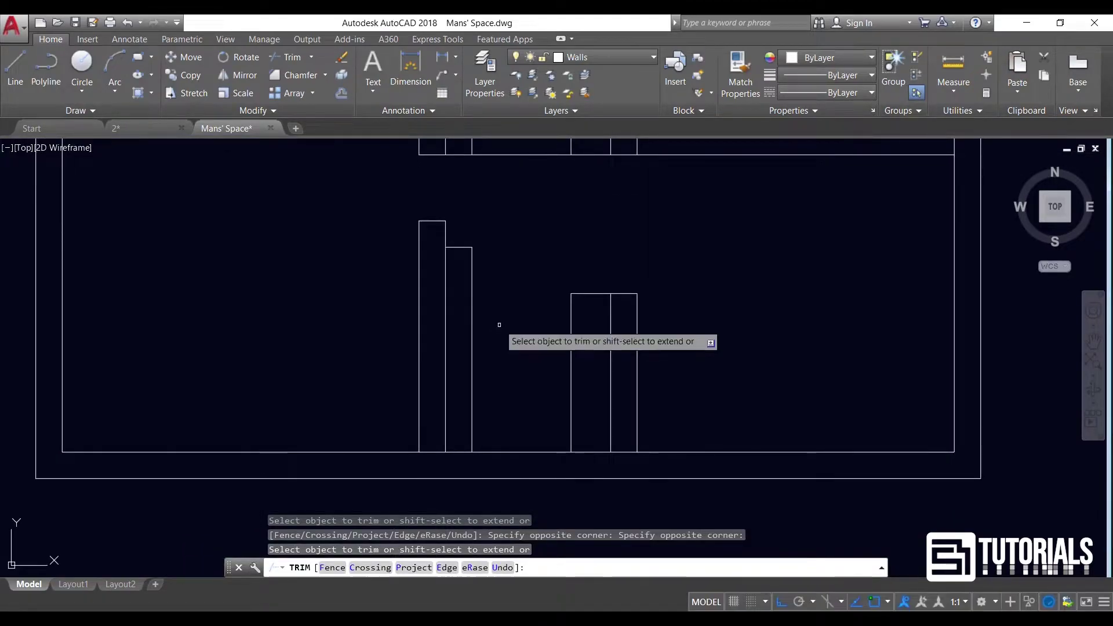
key("Escape")
Mirror the short step edge about a horizontal axis through the midpoint of the partition's middle line, keeping the original
left_click(435, 237)
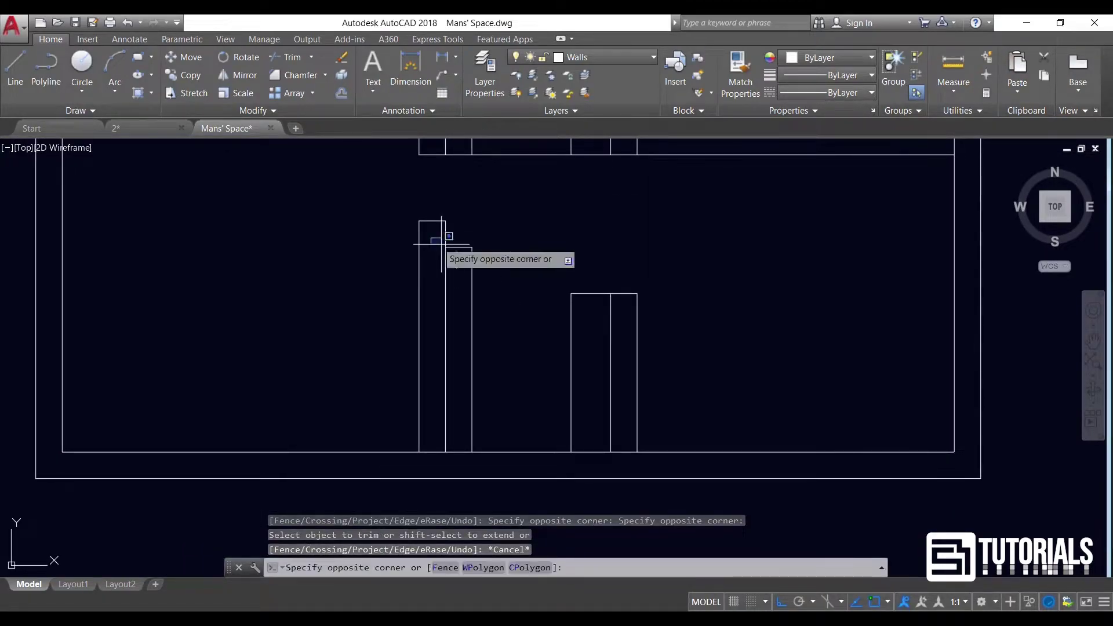
left_click(493, 261)
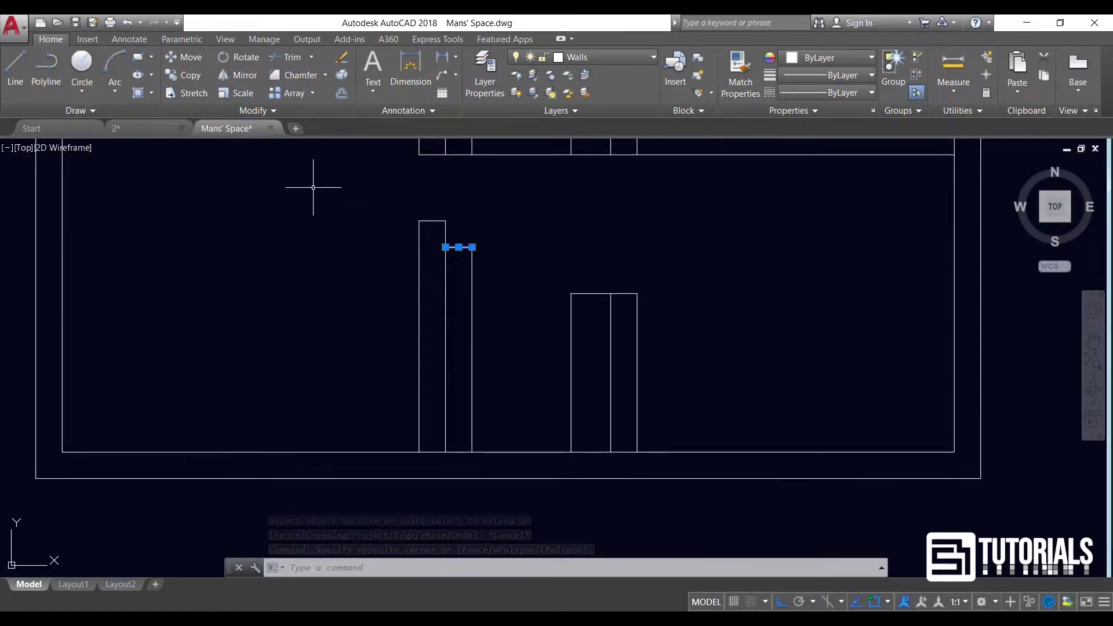
left_click(245, 76)
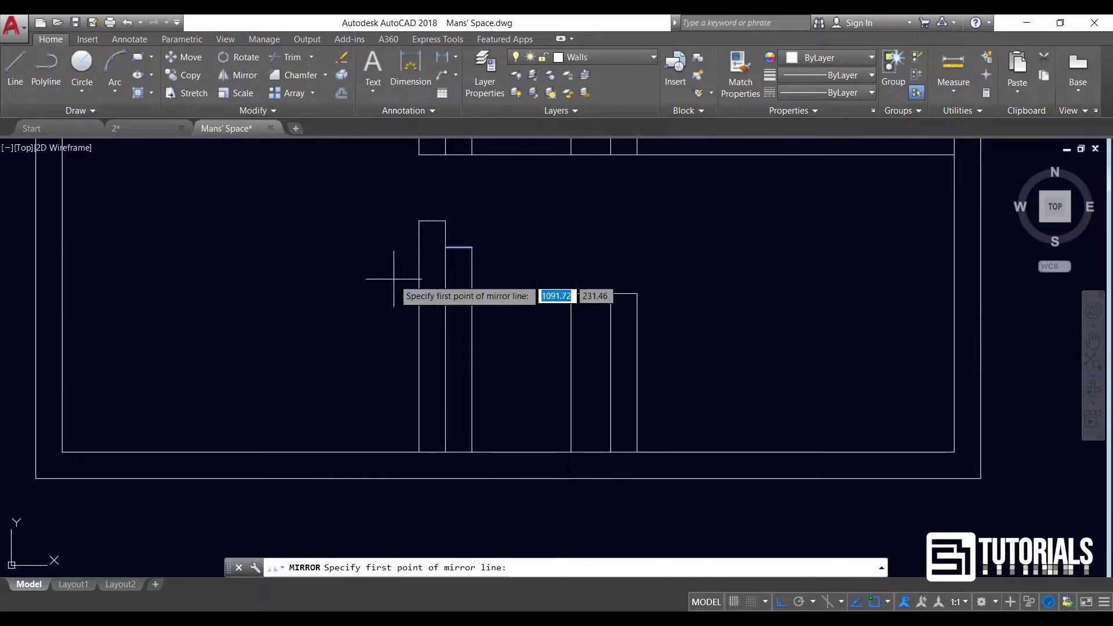
left_click(446, 336)
left_click(348, 333)
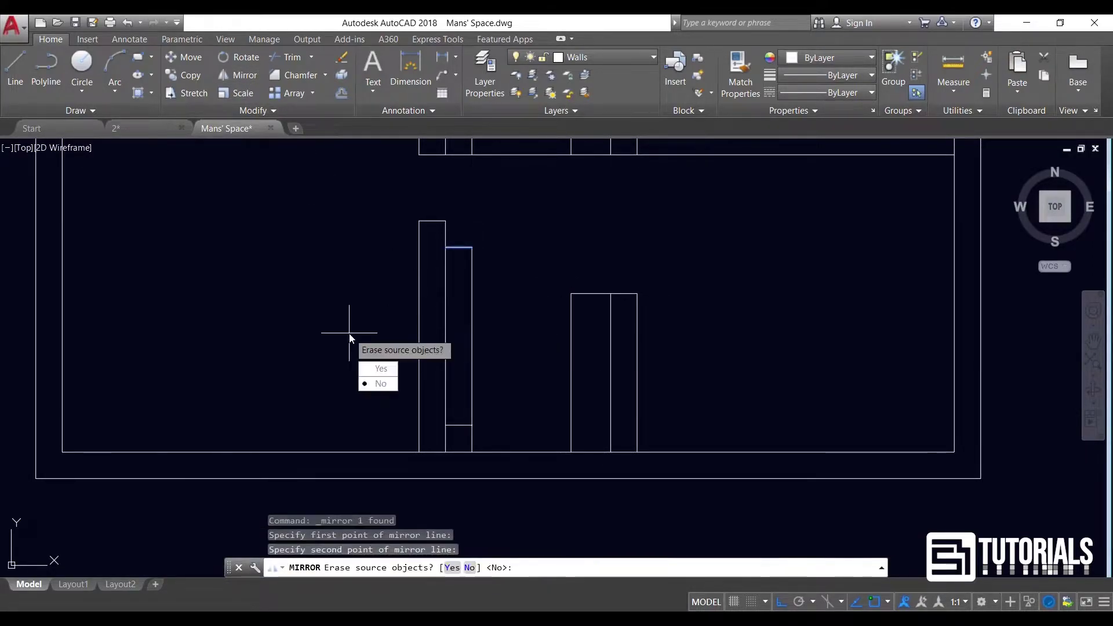
key("Down")
key("Return")
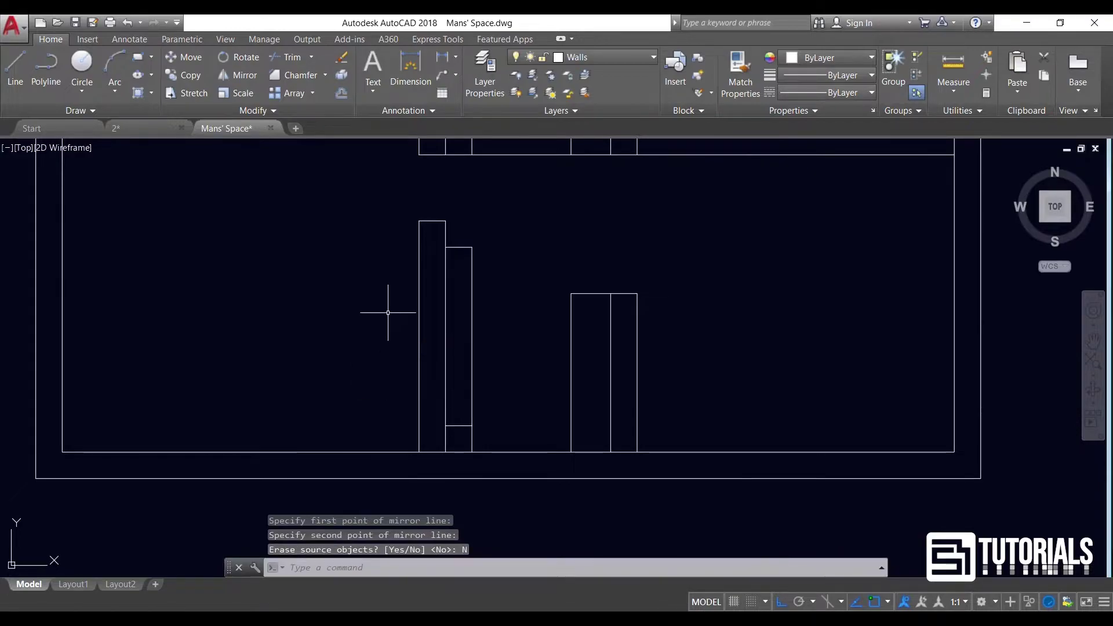
Trim the lower left partition's right vertical line below the mirrored edge
left_click(291, 64)
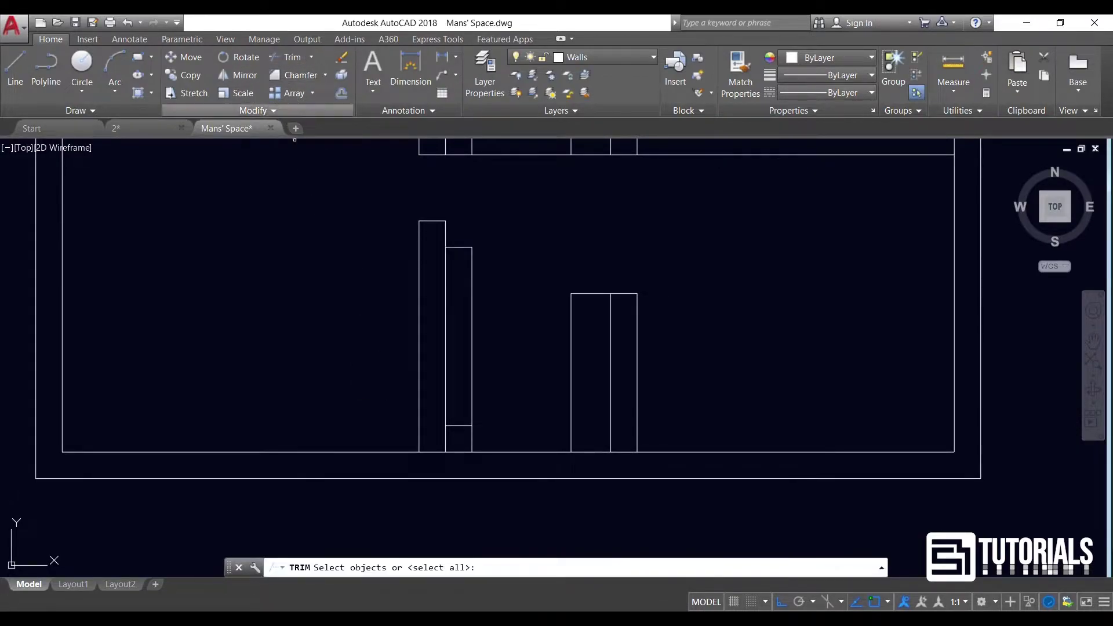
key("Return")
left_click(478, 430)
left_click(467, 439)
key("Return")
Stretch the right wall's inner line and the lower right partition's right edge down to the outer bottom wall line
middle_click_drag(922, 385, 798, 395)
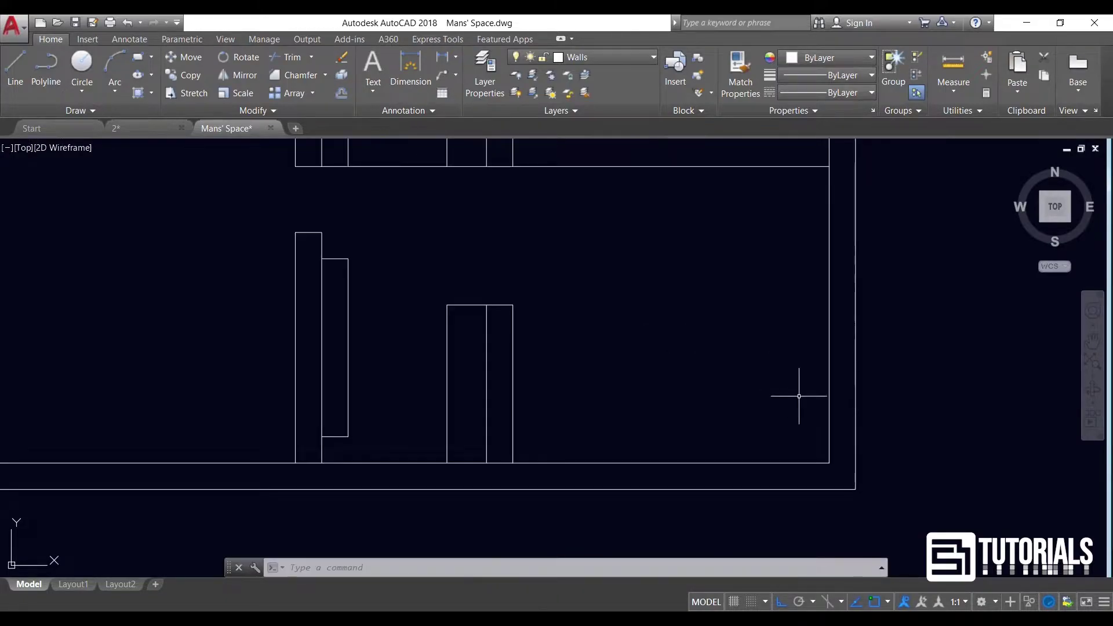
left_click(829, 462)
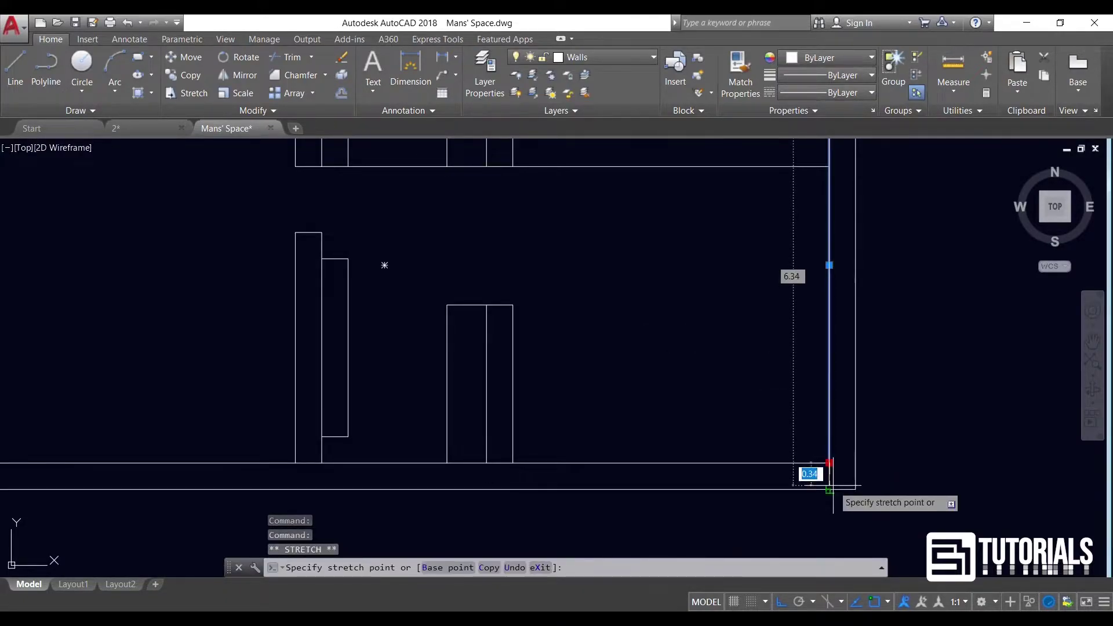
key("Escape")
mouse_move(577, 427)
middle_mouse_down()
mouse_move(551, 432)
mouse_move(556, 408)
middle_mouse_up()
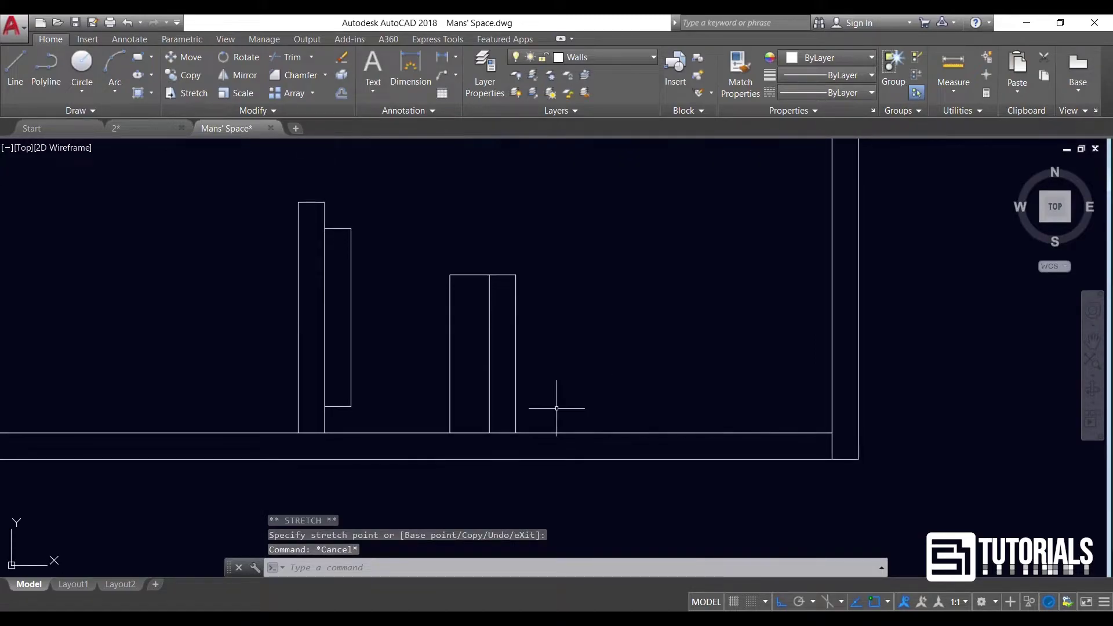
left_click(516, 432)
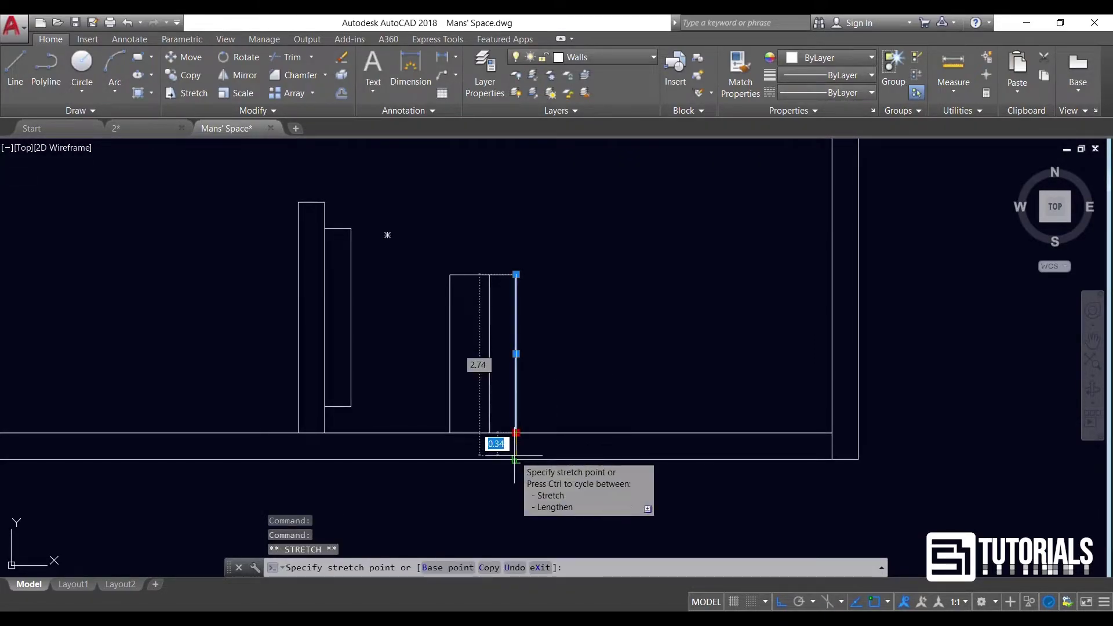
left_click(515, 458)
key("Escape")
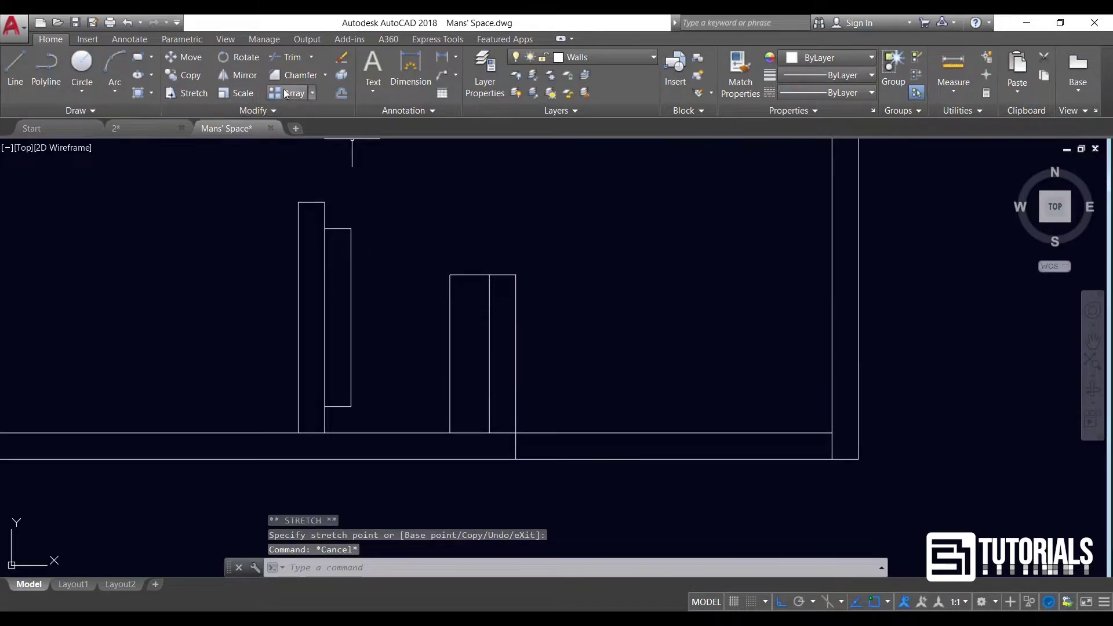
Trim the inner bottom wall line right of the right partition and where the partition walls meet it
left_click(287, 62)
key("Return")
left_click(597, 398)
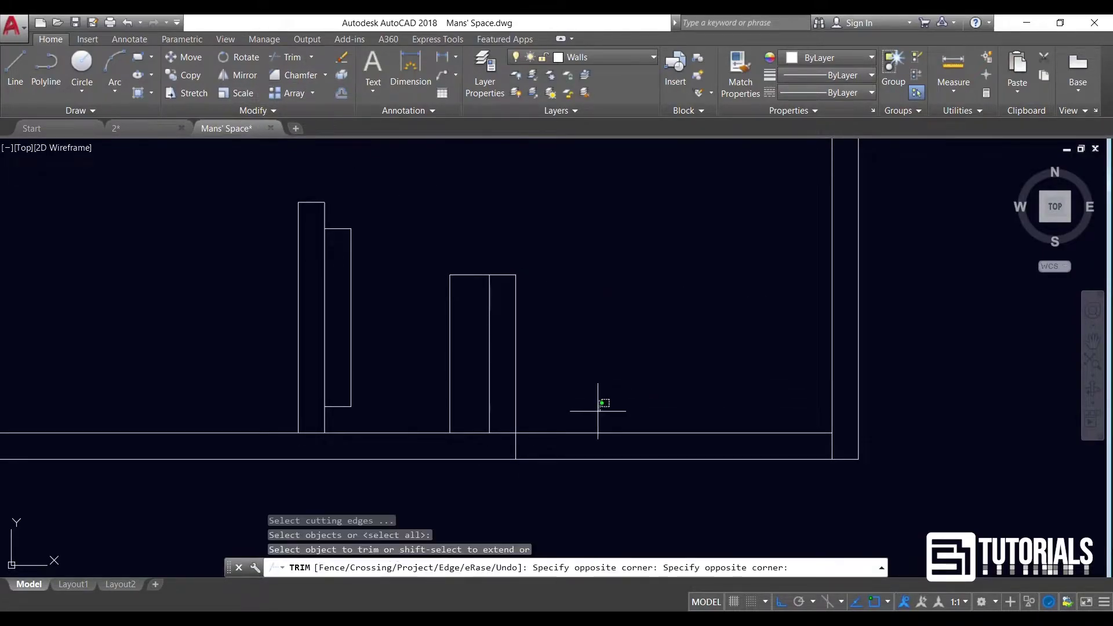
left_click(568, 452)
left_click(503, 432)
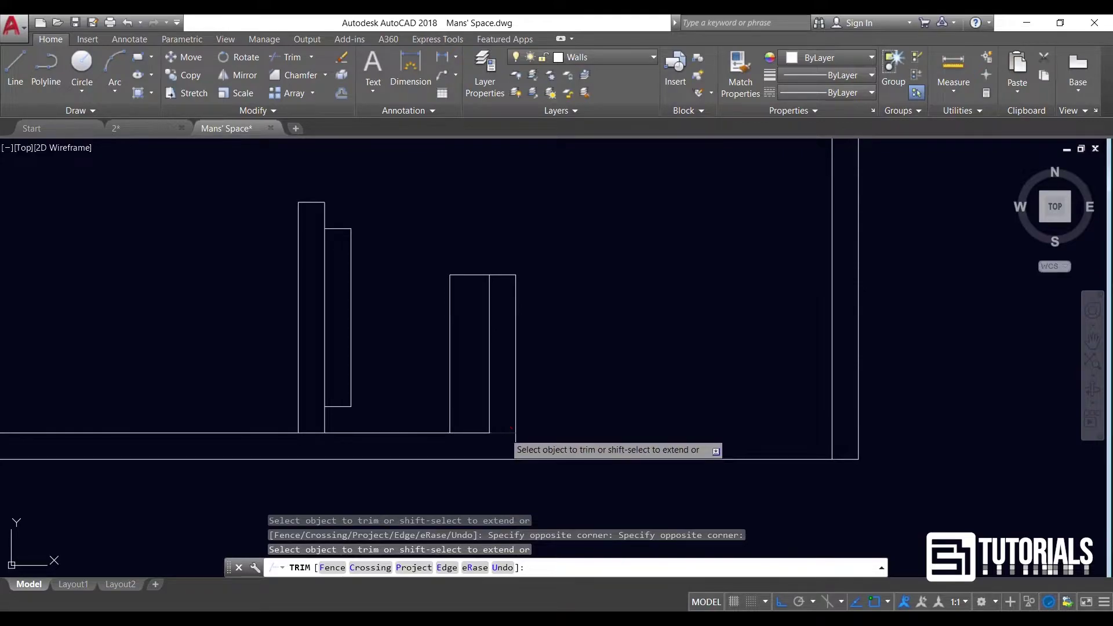
scroll(530, 458, "down", 2)
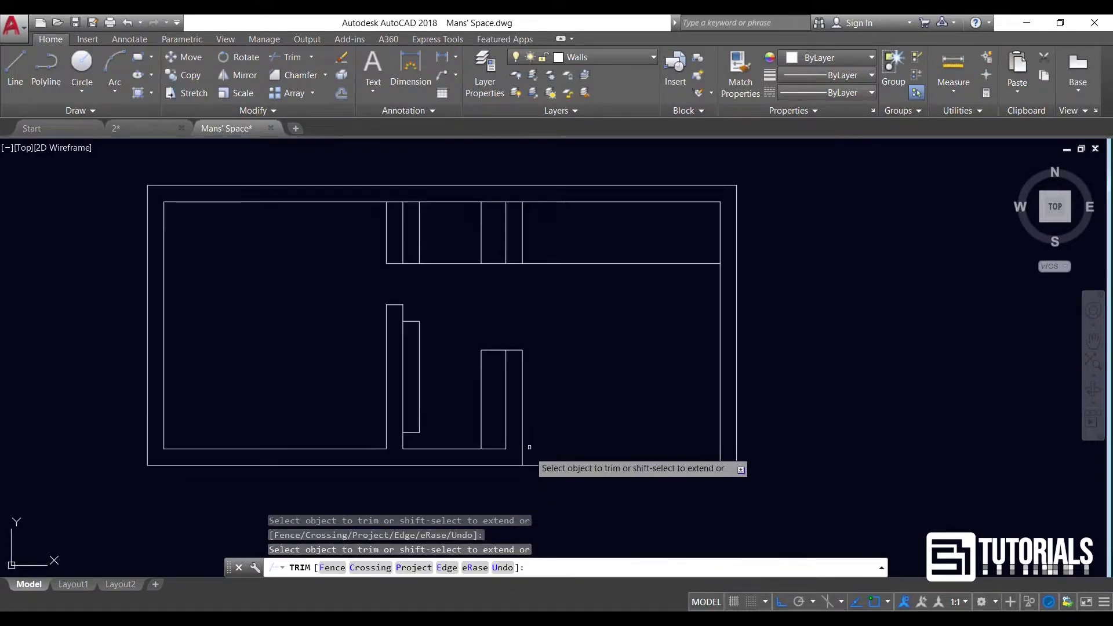
Trim the inner top wall line between the two left lines of the upper left partition
left_click(510, 201)
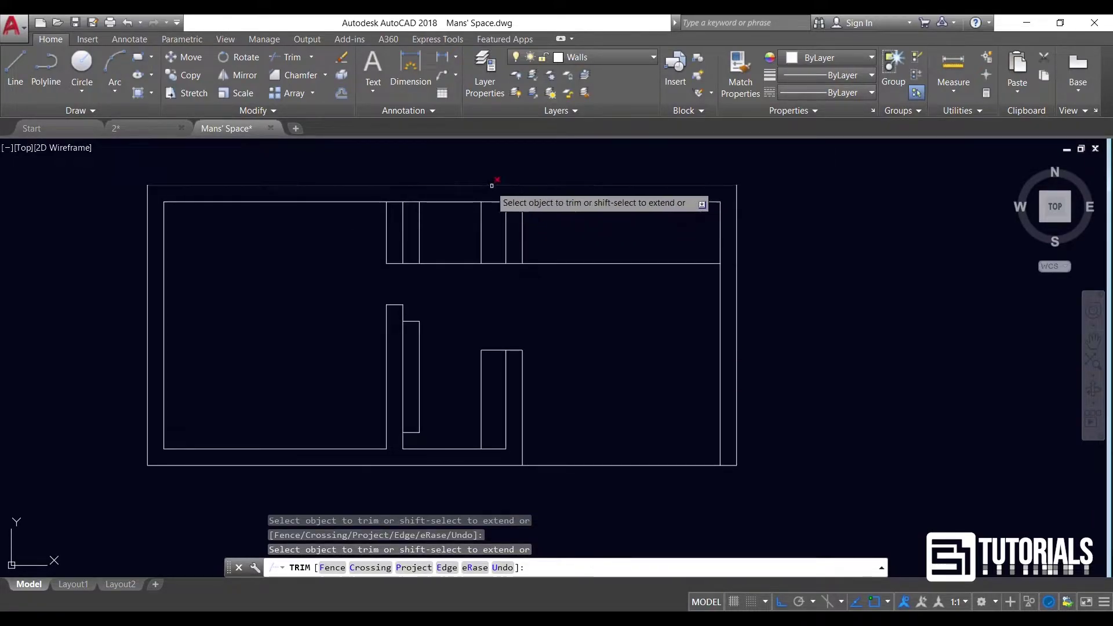
left_click(395, 202)
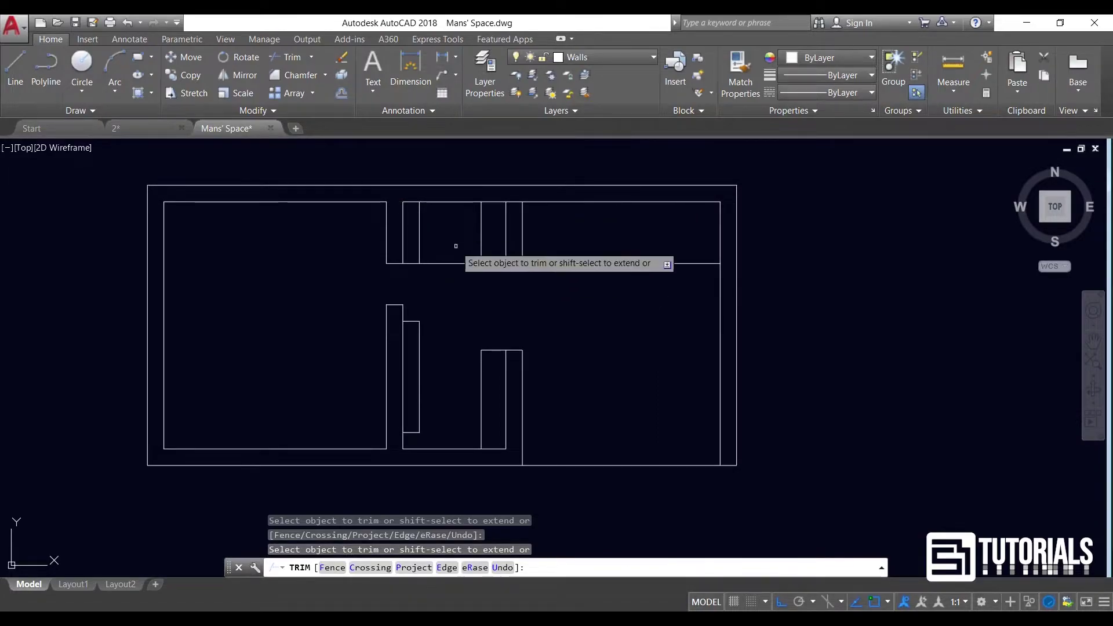
middle_click_drag(495, 333, 493, 394)
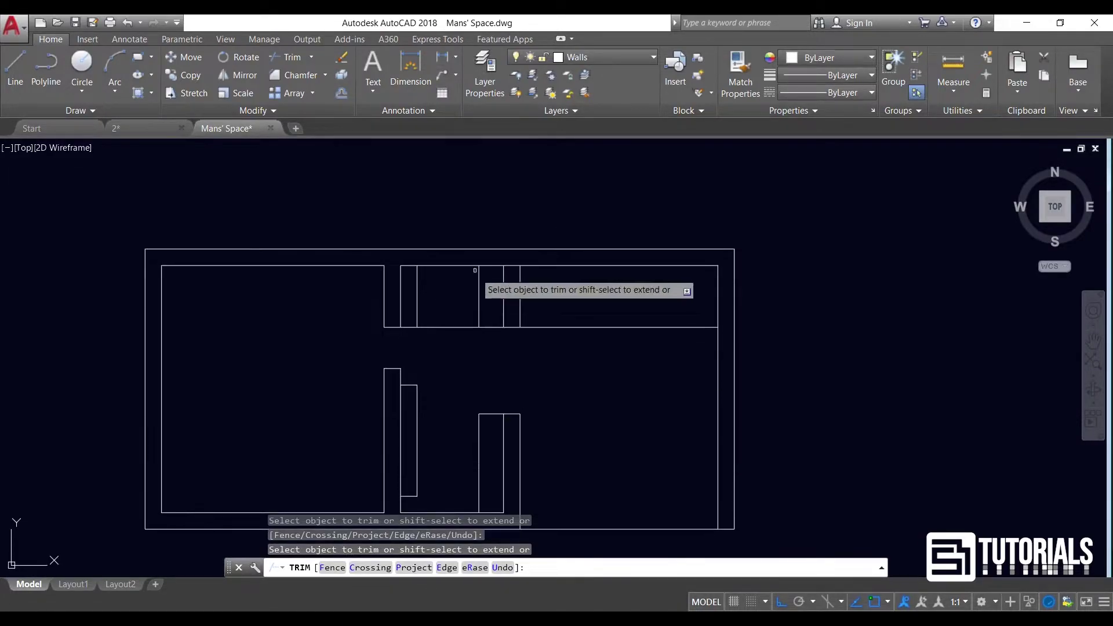
scroll(480, 274, "up", 2)
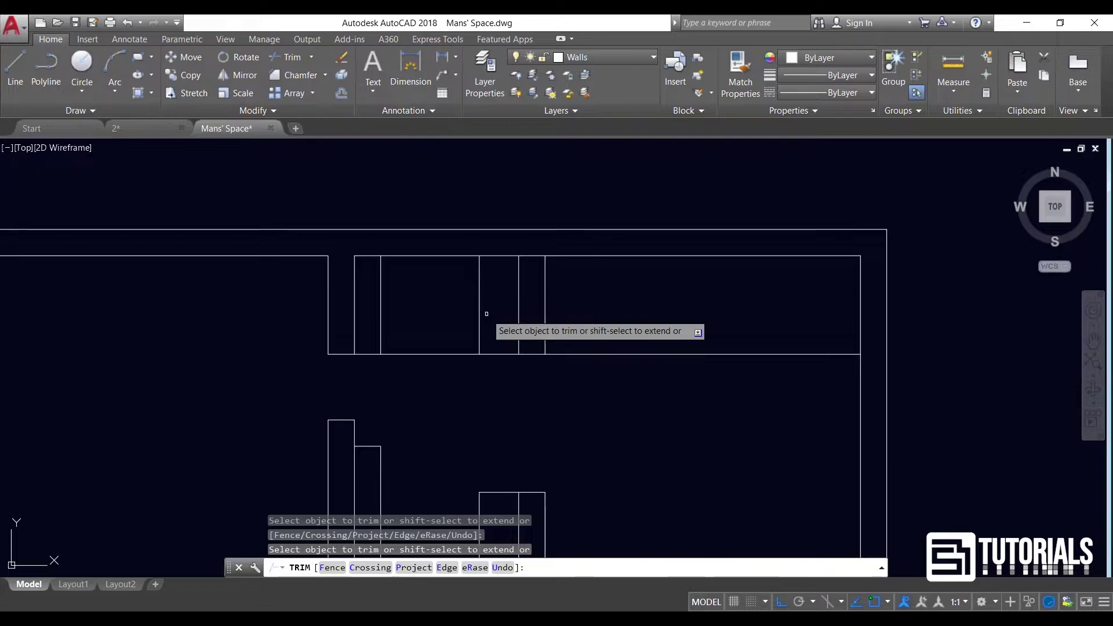
Erase the leftmost of the three vertical lines in the middle of the upper right room
key("Escape")
left_click(479, 301)
left_click(451, 314)
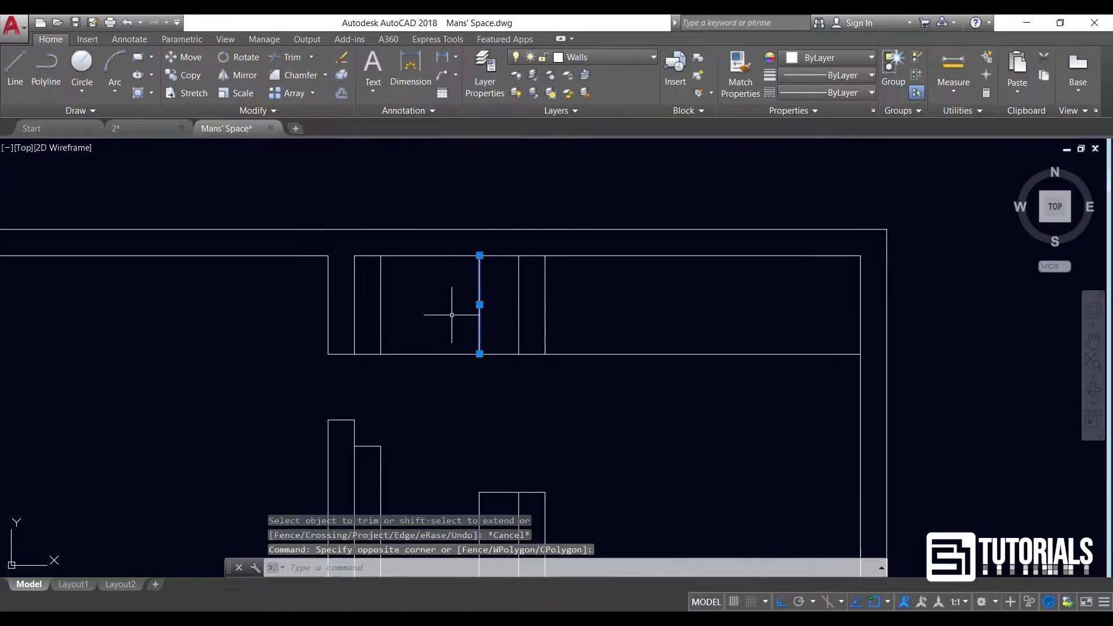
type("e")
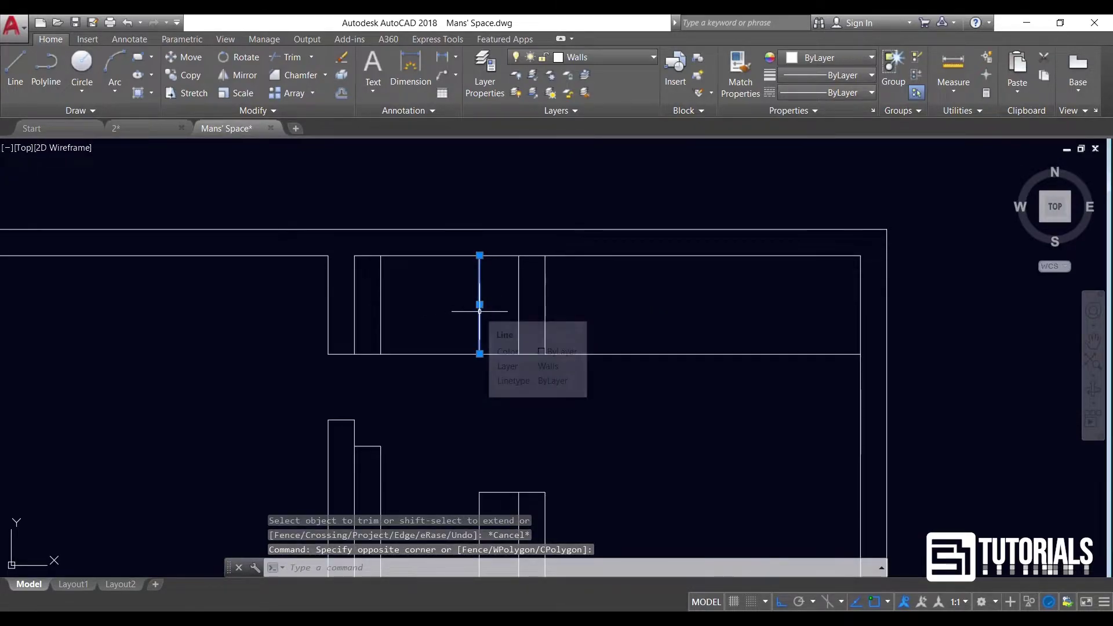
key("Return")
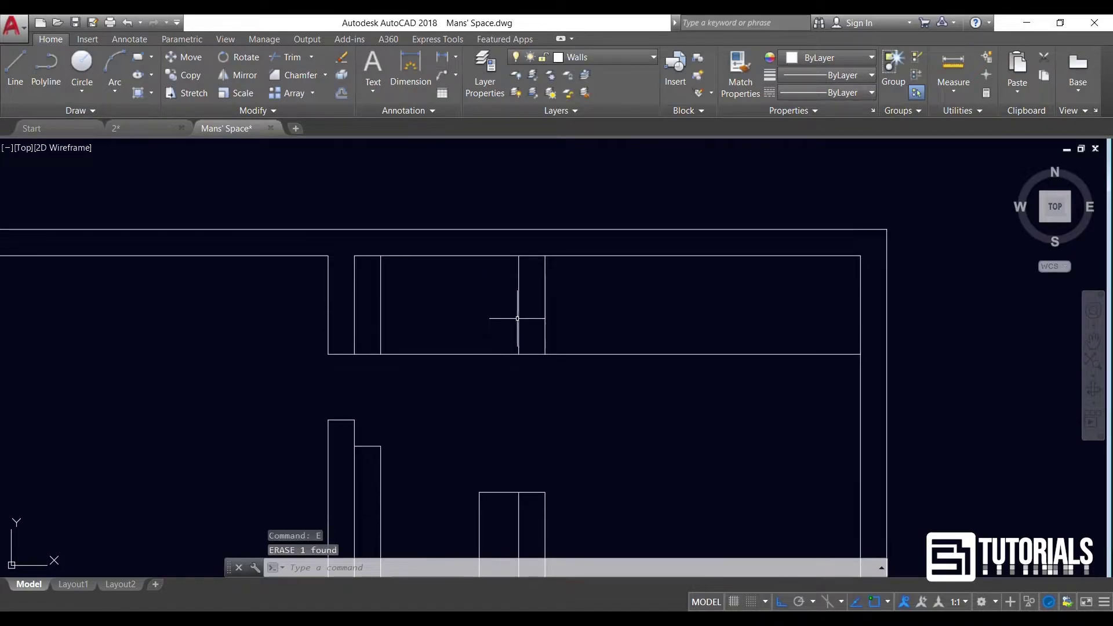
Move the two remaining vertical partition lines in the upper right room about 0.7 to the left
left_click(565, 278)
left_click(475, 305)
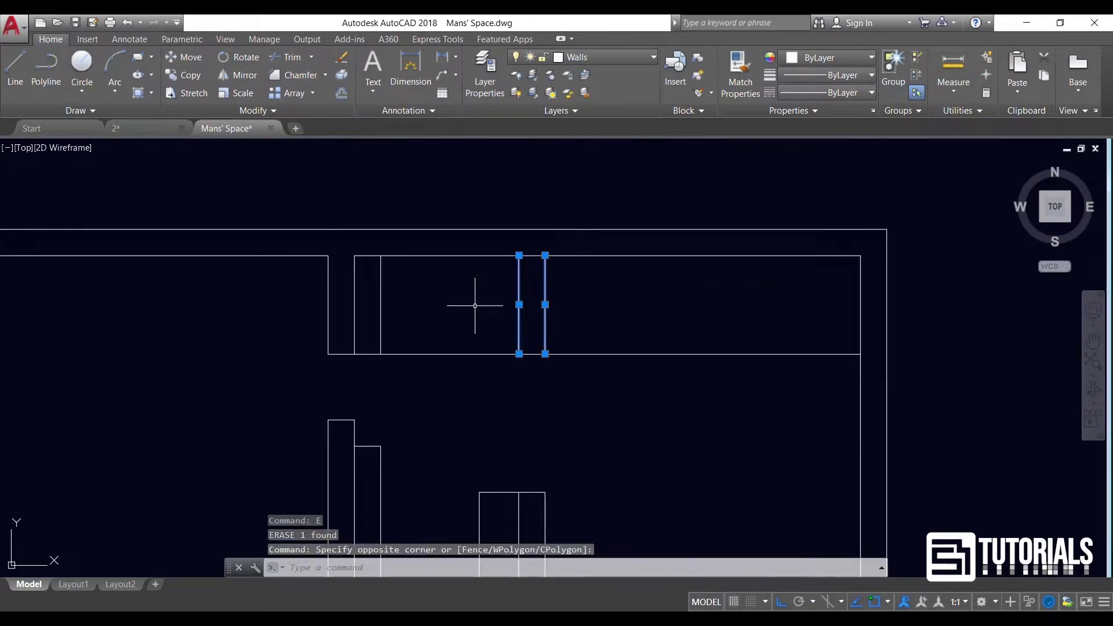
type("m")
key("Return")
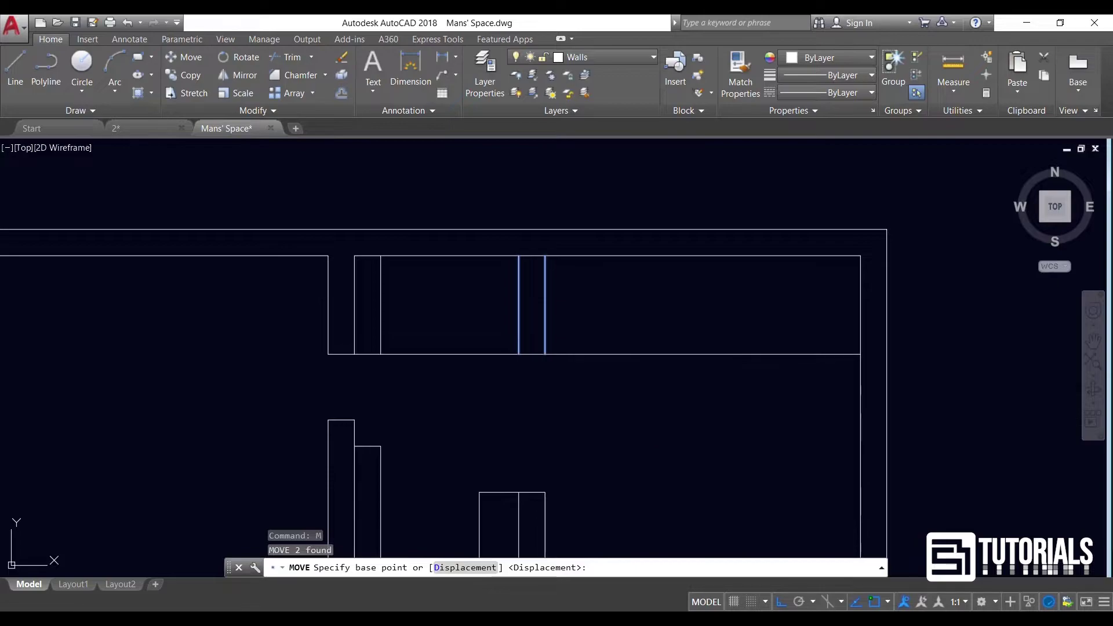
left_click(645, 414)
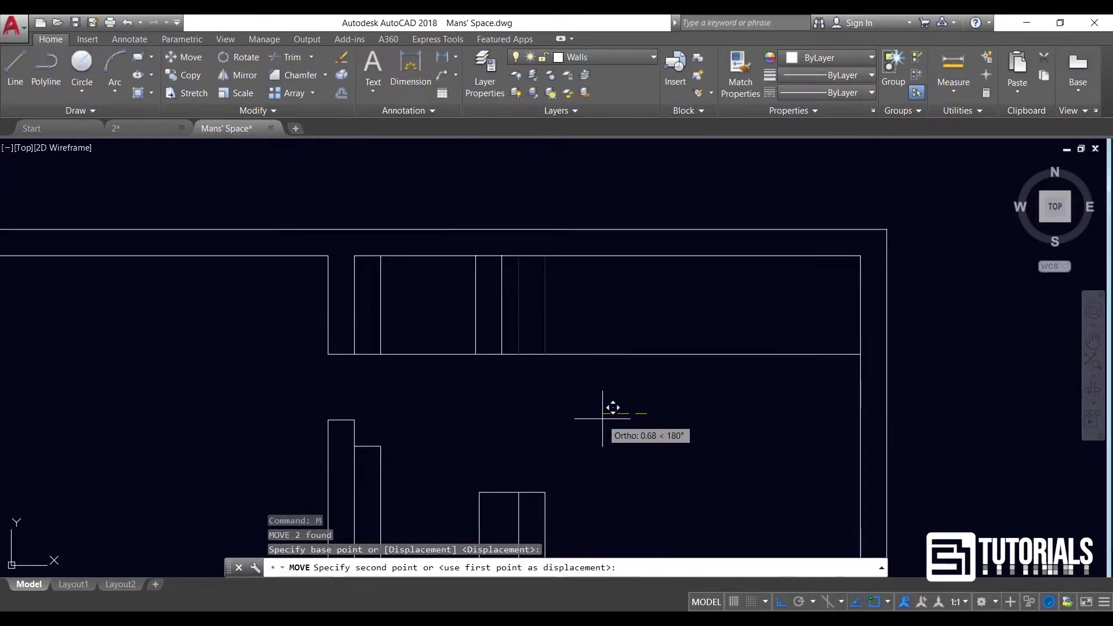
left_click(601, 418)
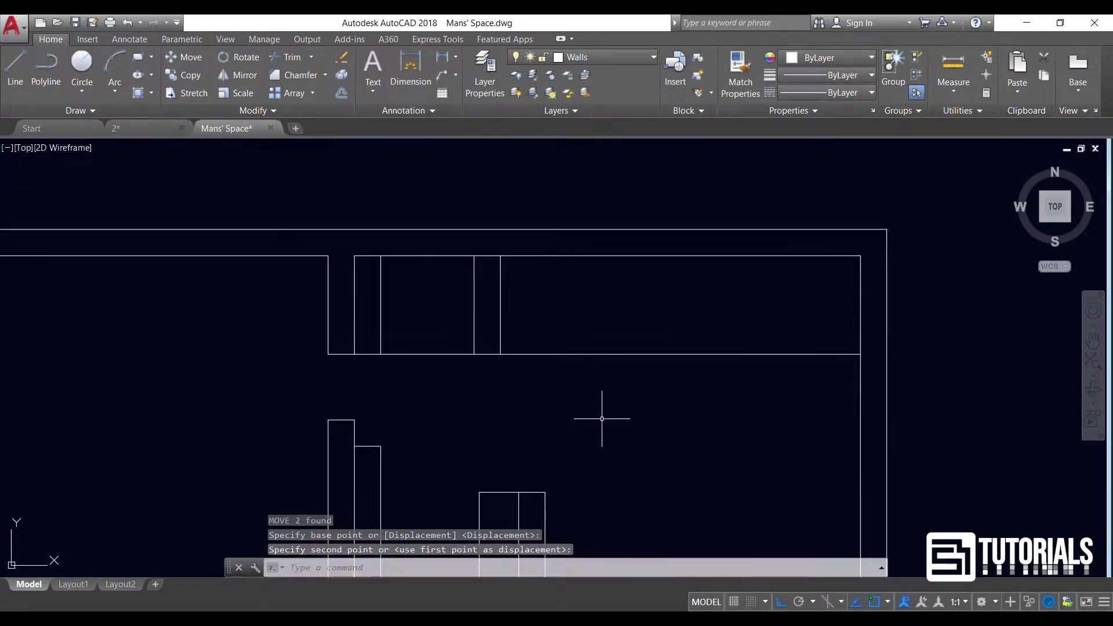
Draw a horizontal line across the lower right partition's left strip, level with the bottom edge of the left partition's strip
middle_click_drag(601, 418, 624, 245)
type("l")
key("Return")
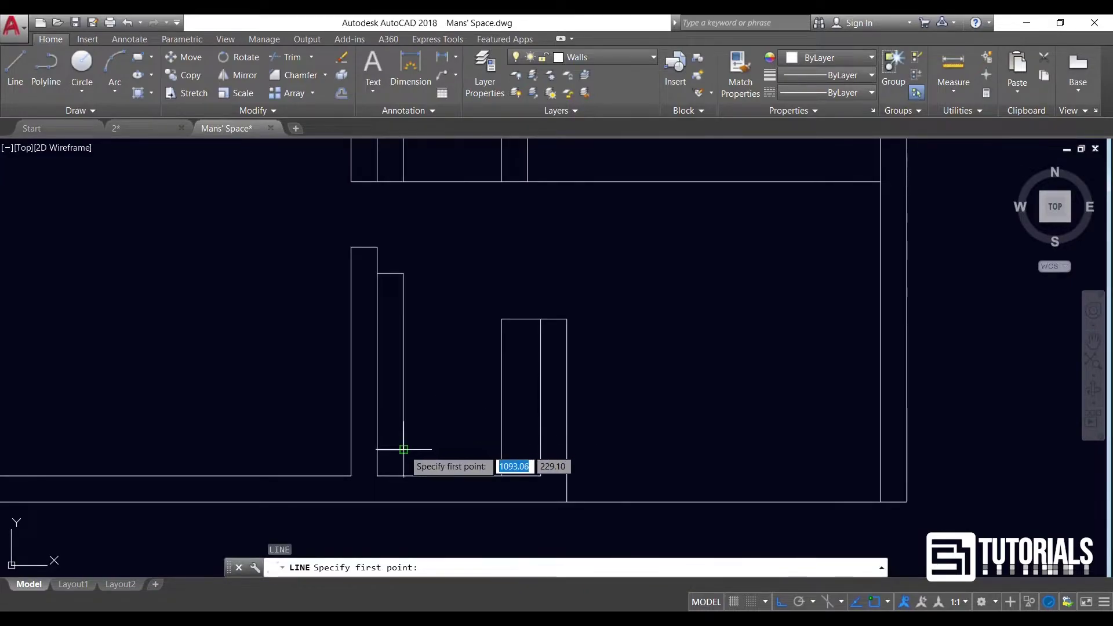
left_click(502, 450)
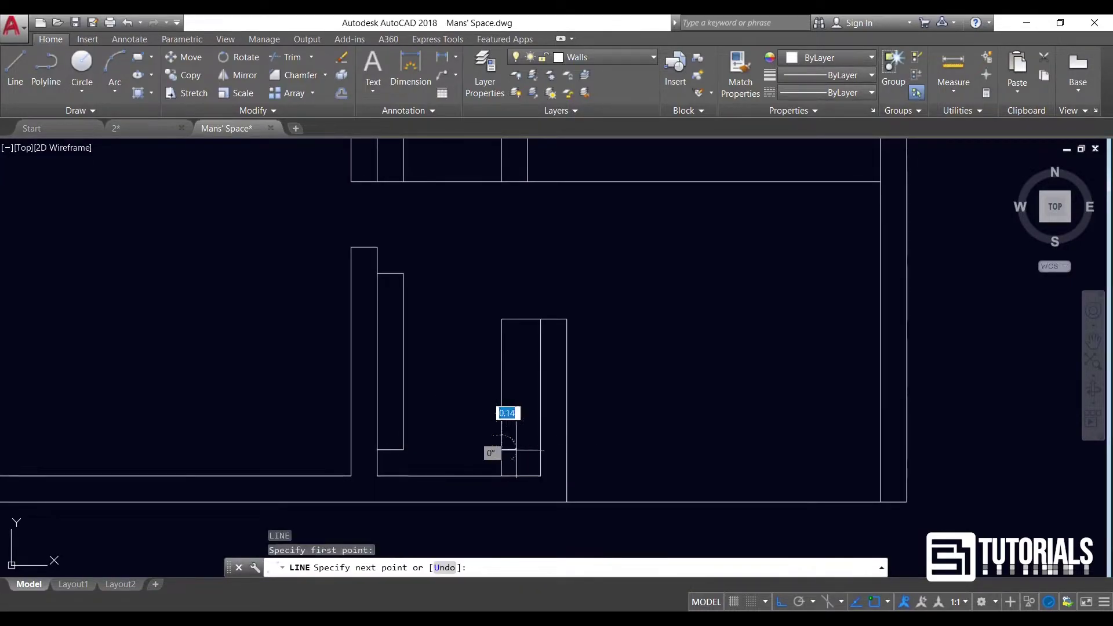
left_click(501, 476)
key("Escape")
Stretch the bottom end of the lower right partition's left edge up to the new horizontal line
left_click(502, 465)
left_click(502, 475)
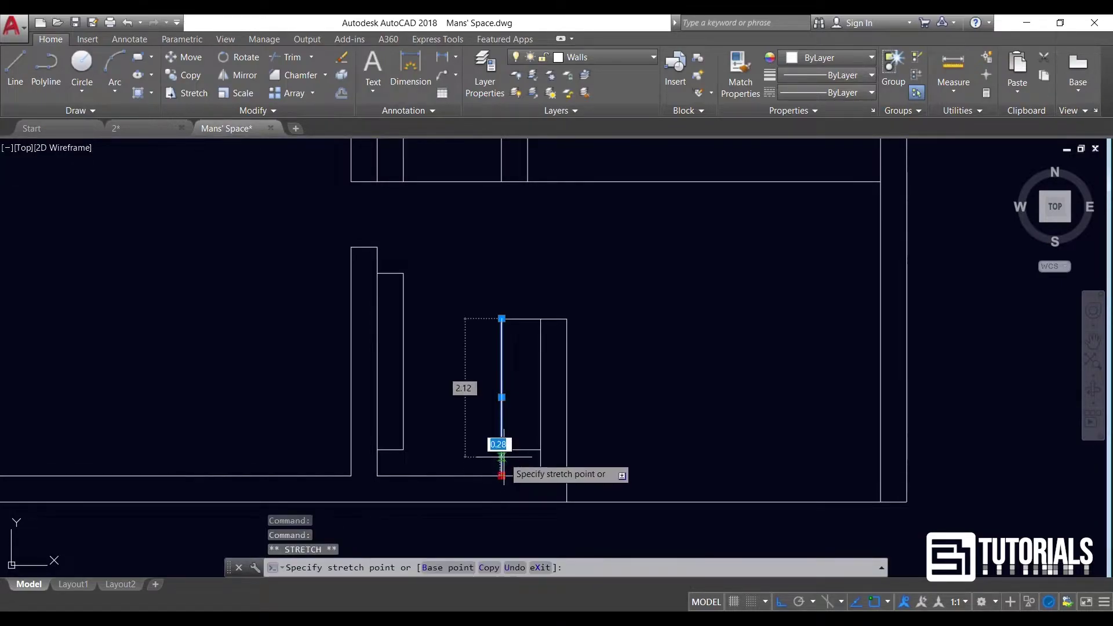
left_click(502, 450)
key("Escape")
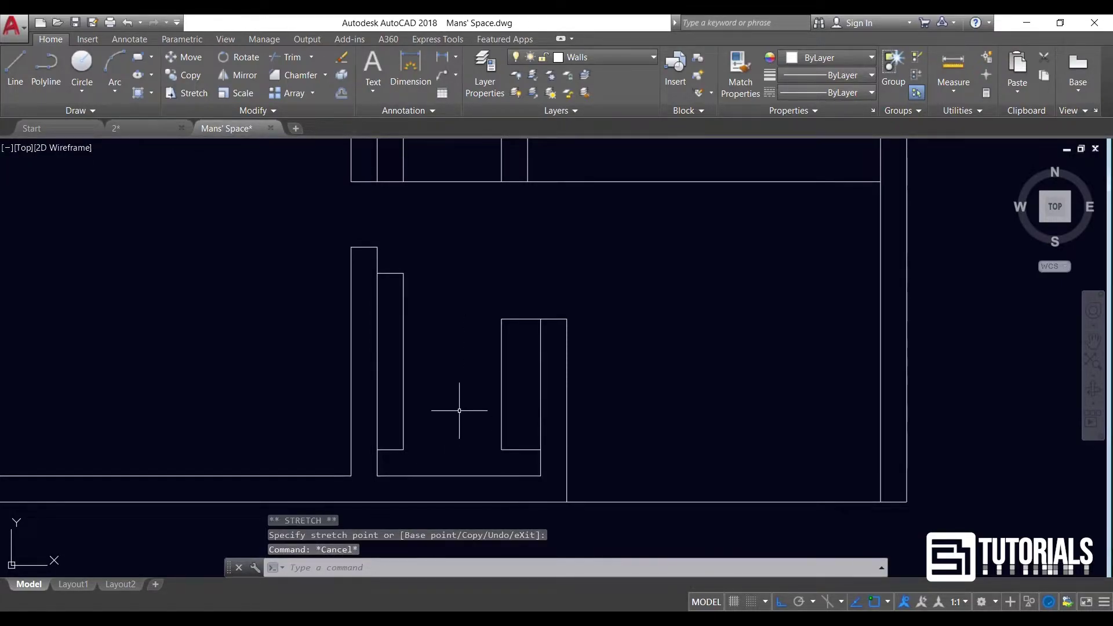
Divide the right edge of the lower left partition's strip into 3 segments
type("DIV")
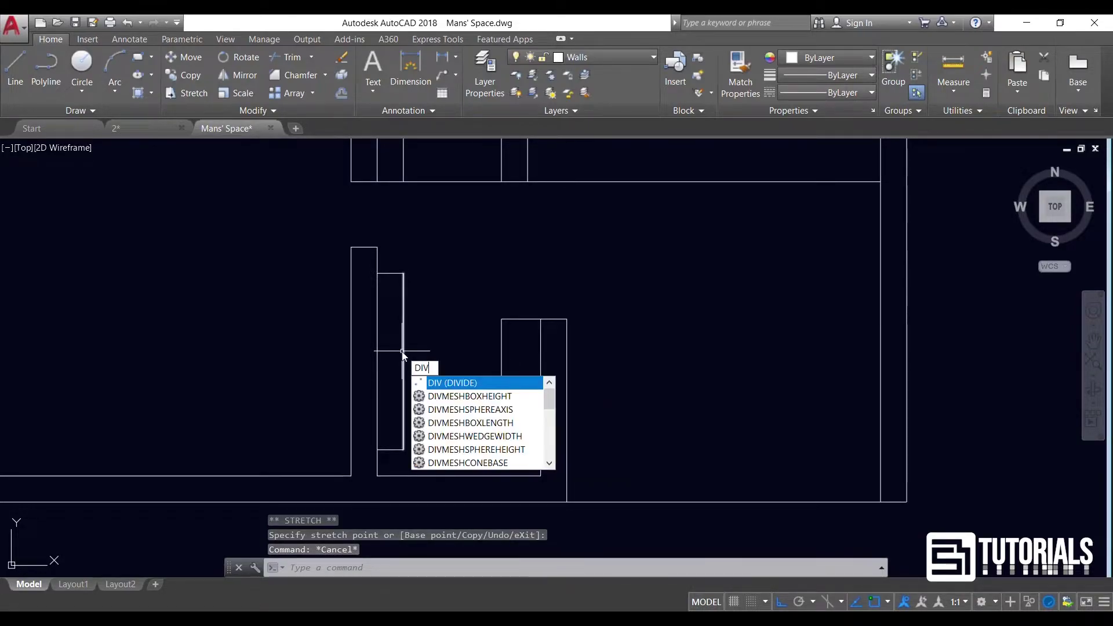
key("Return")
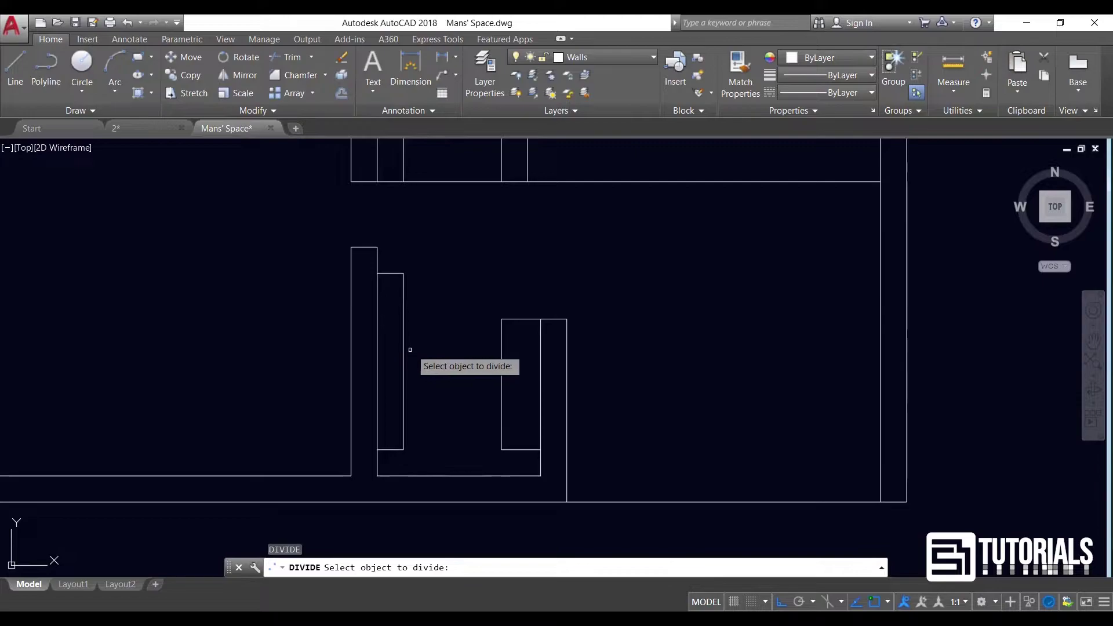
left_click(403, 353)
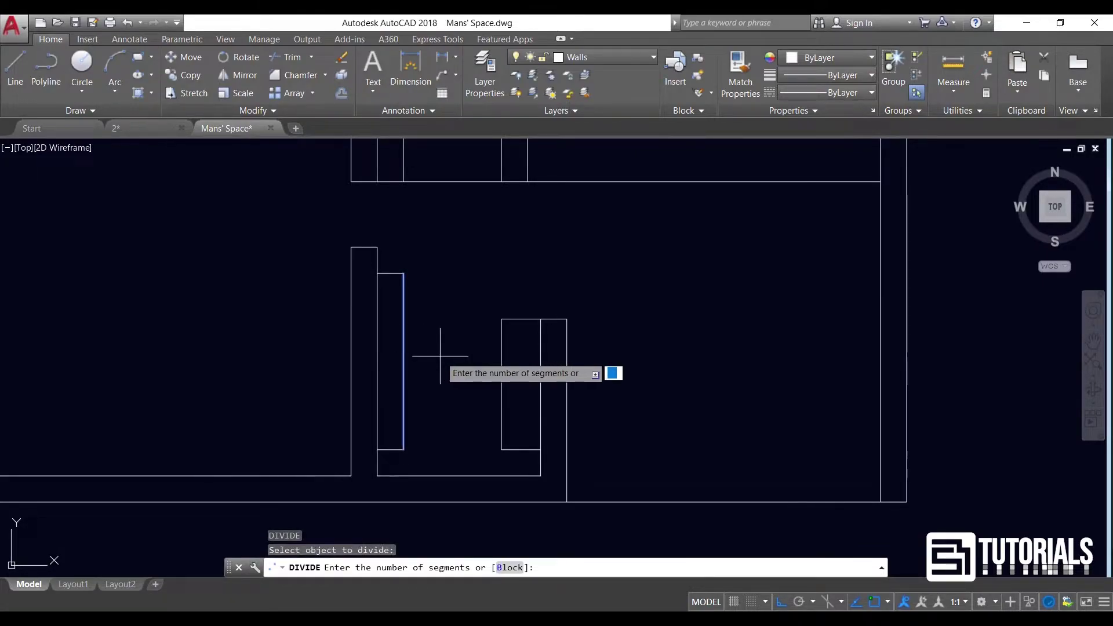
type("3")
key("Return")
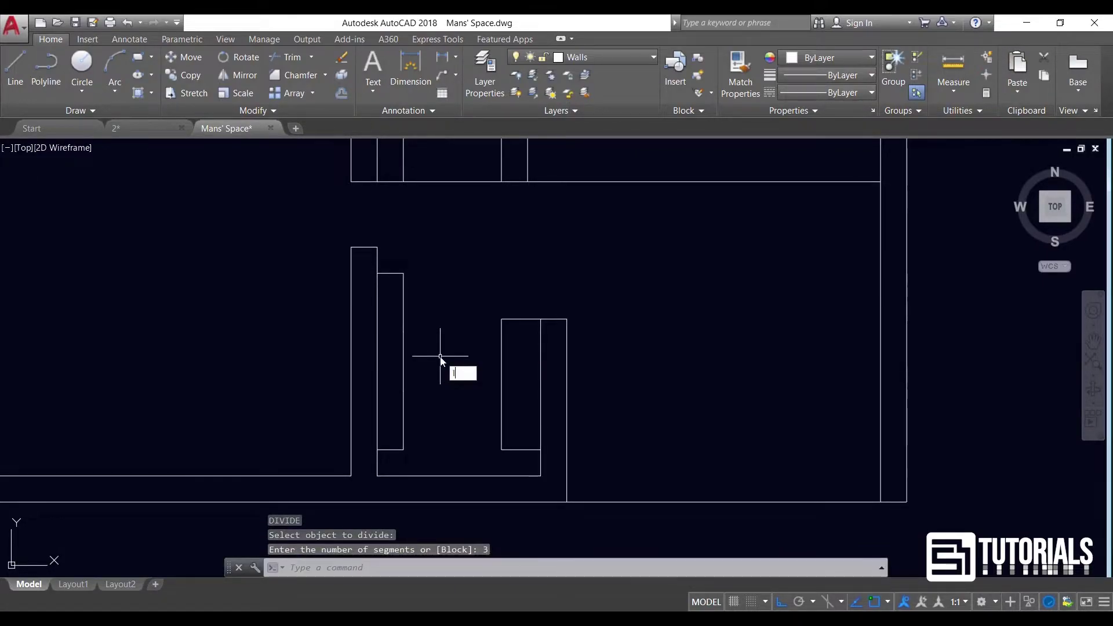
Draw horizontal lines across the lower left partition's strip at both division points
type("l")
key("Return")
left_click(404, 332)
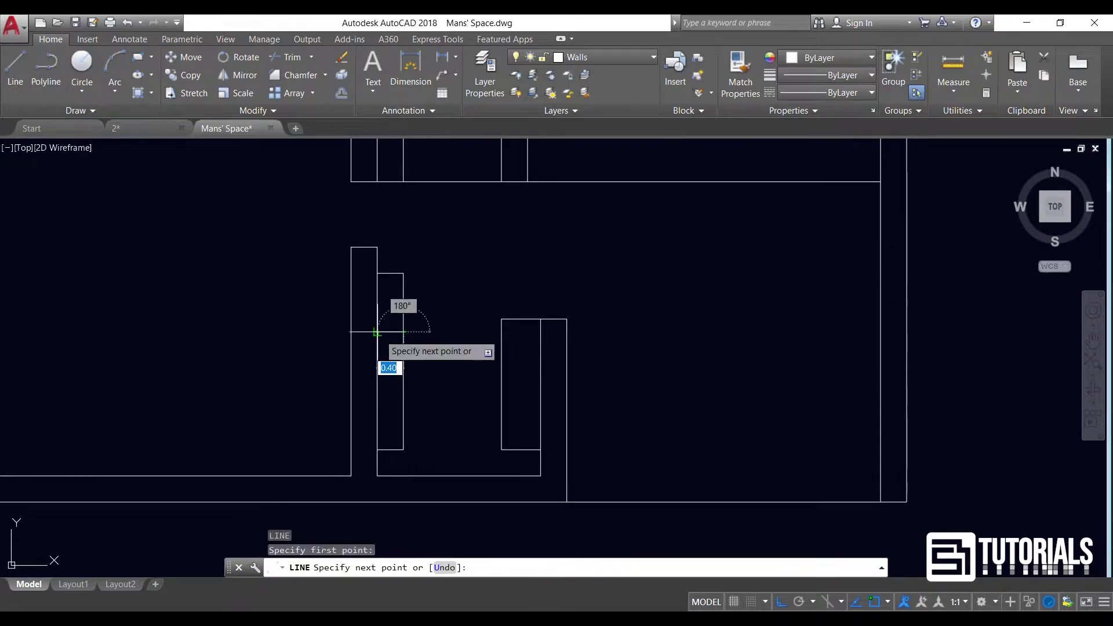
left_click(376, 332)
key("Return")
key("Return")
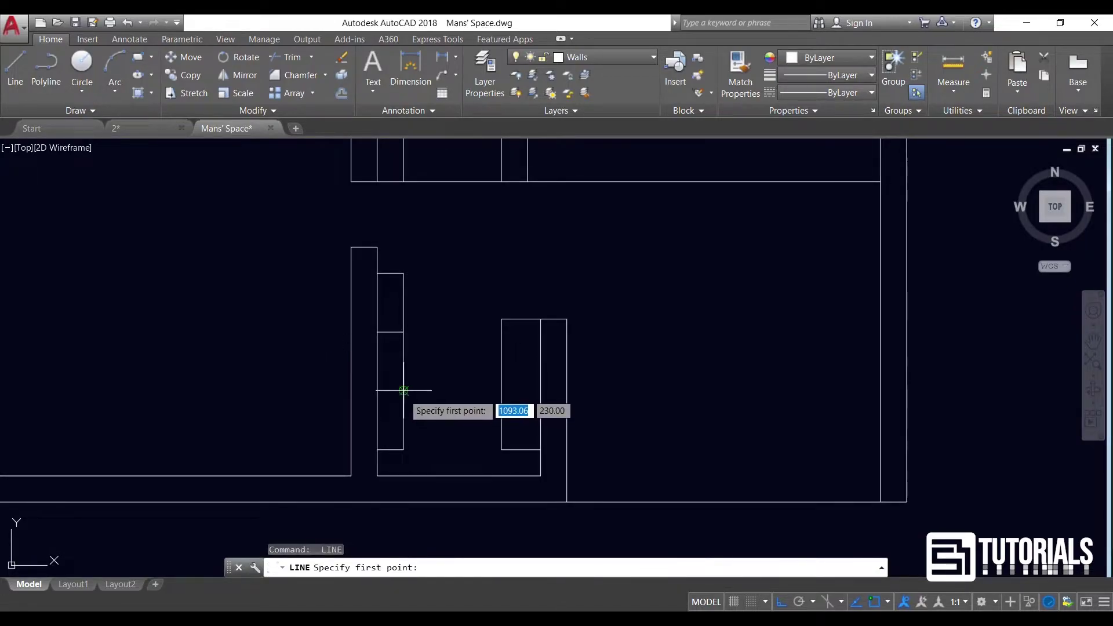
left_click(404, 390)
left_click(376, 390)
key("Return")
Offset both horizontal division lines by 0.05 to each side
scroll(418, 361, "up", 4)
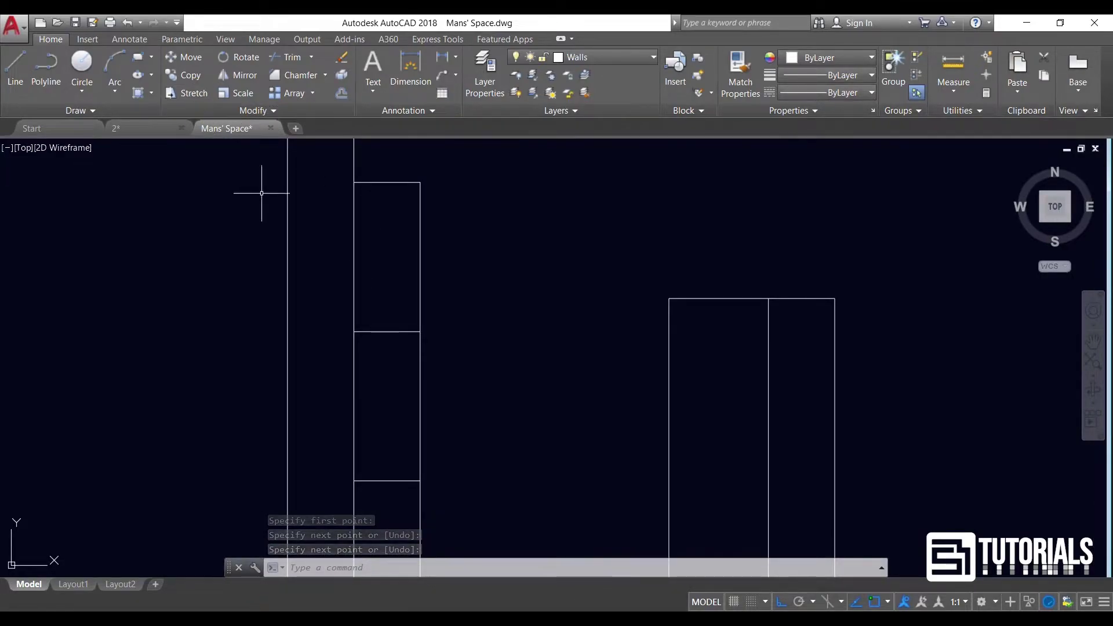
left_click(341, 92)
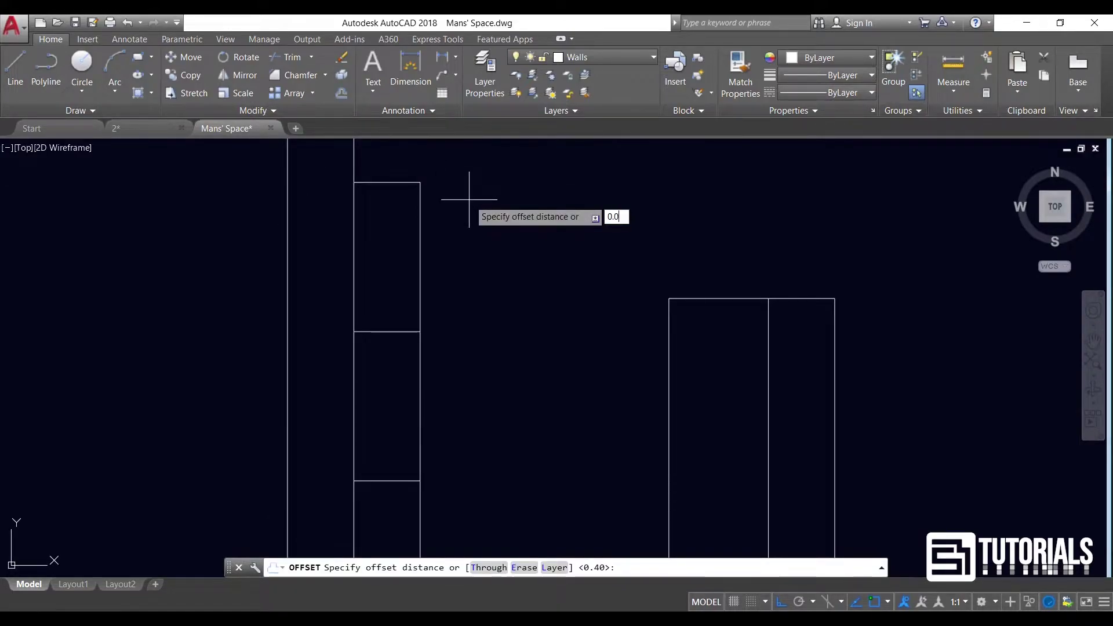
type("0.05")
key("Return")
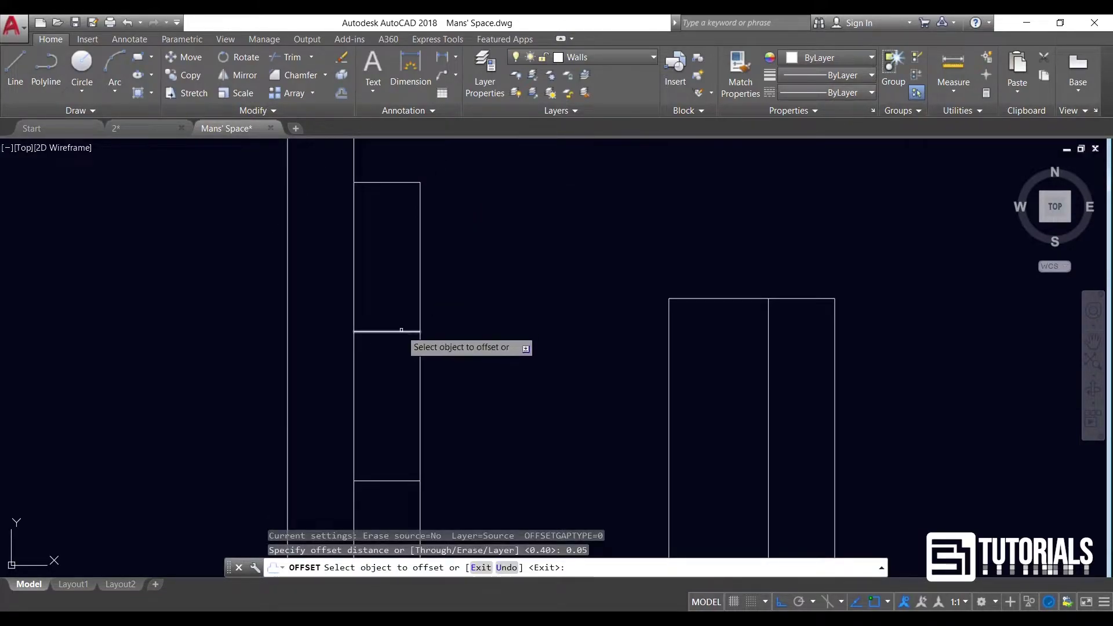
left_click(400, 331)
left_click(394, 336)
left_click(386, 331)
left_click(390, 371)
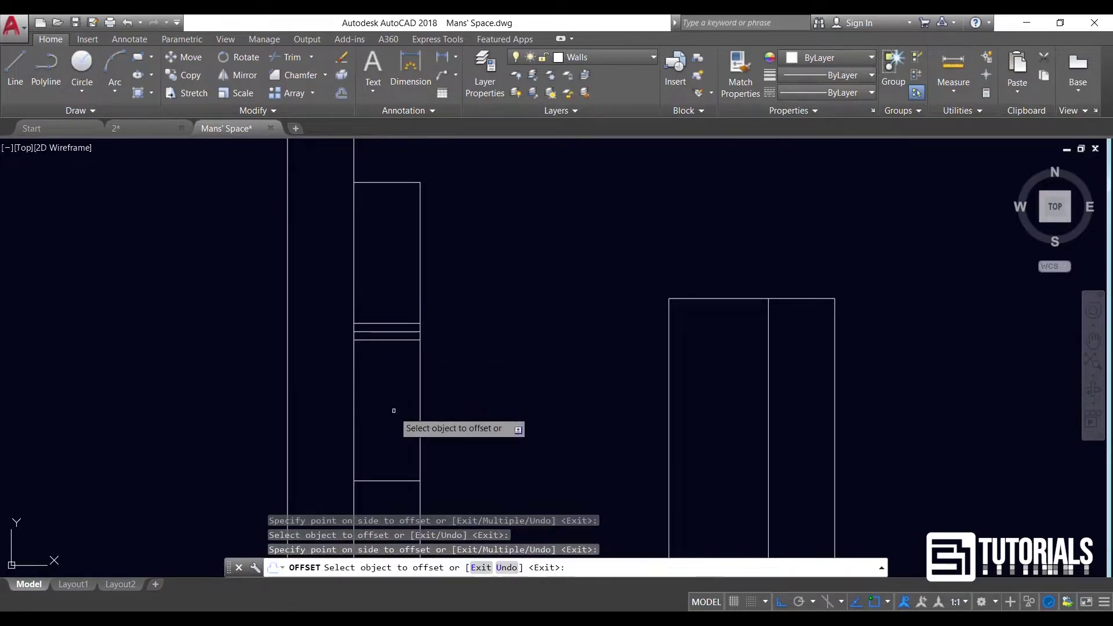
middle_click_drag(406, 464, 433, 359)
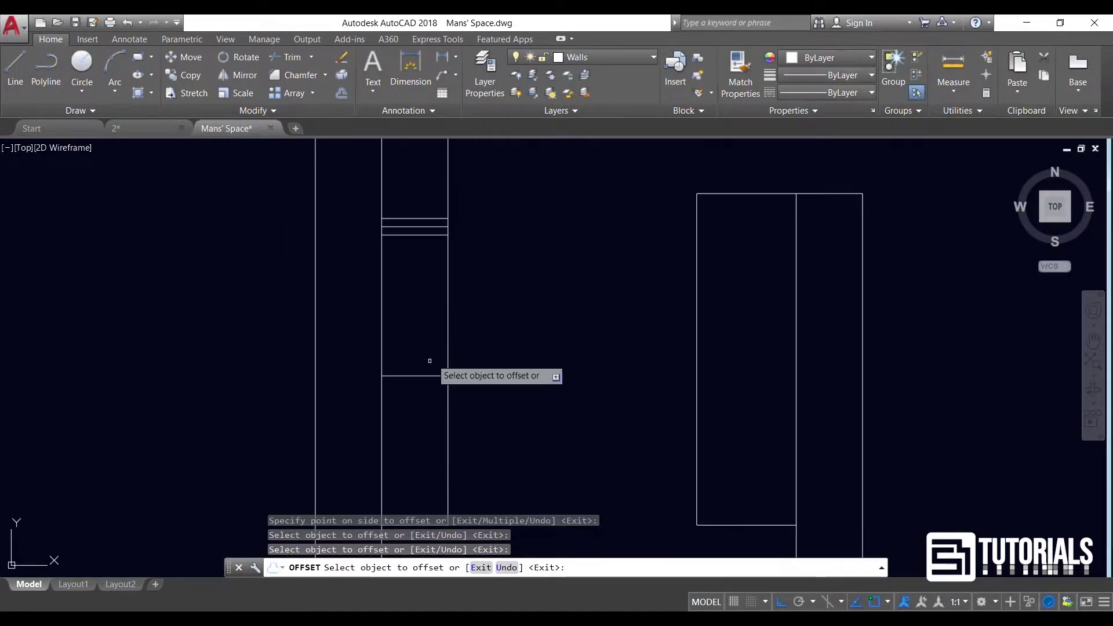
left_click(426, 375)
left_click(424, 372)
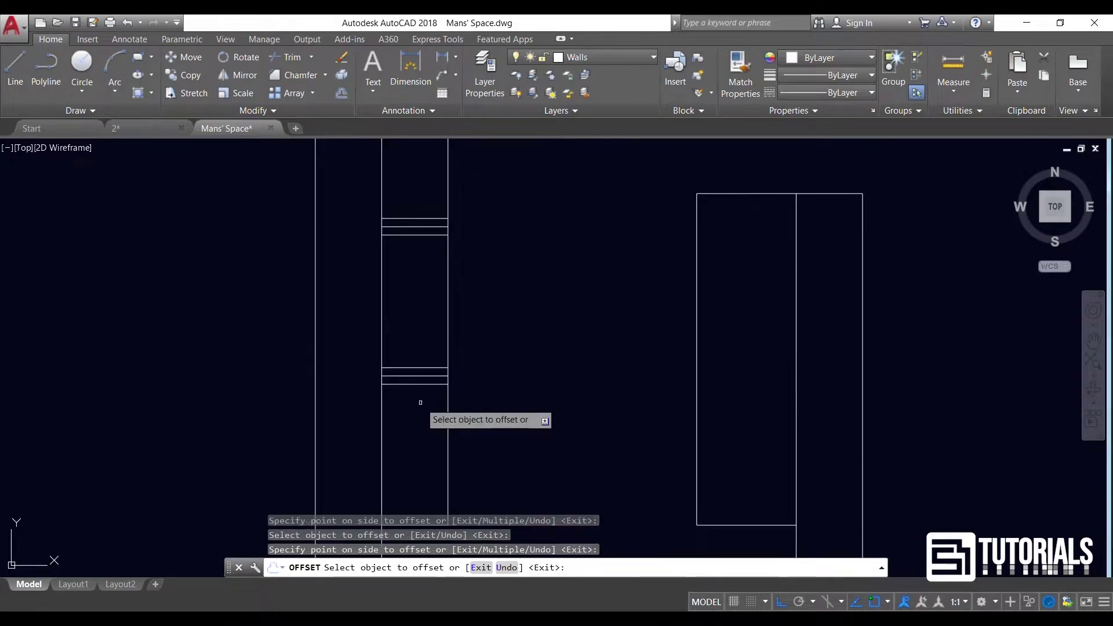
key("Return")
Delete the original middle line of each offset group in the lower left strip
left_click(425, 376)
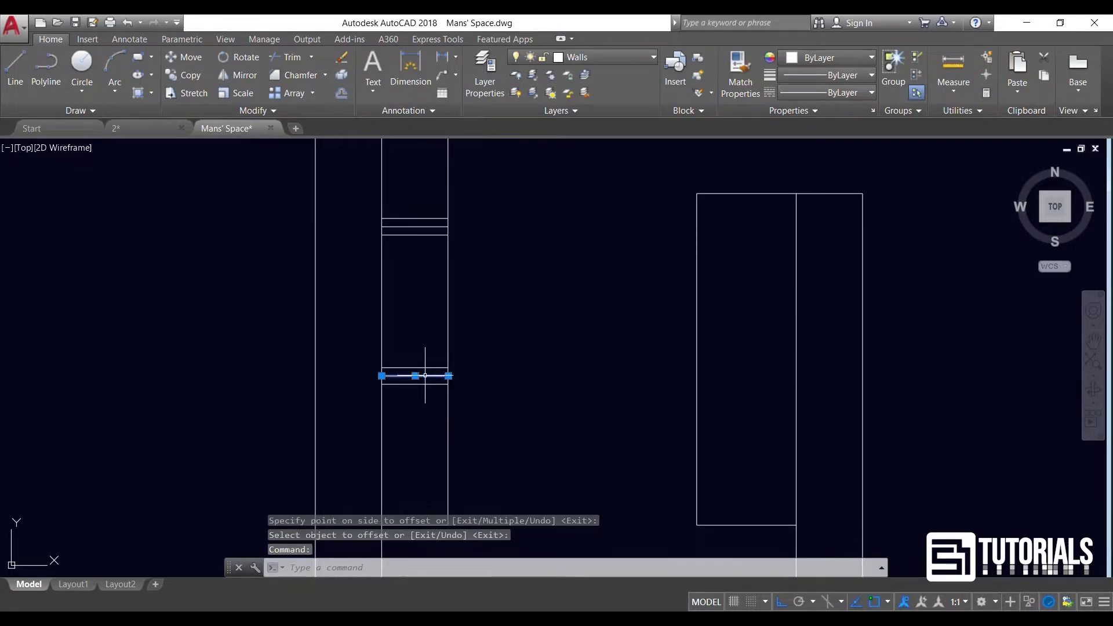
left_click(415, 226)
key("Delete")
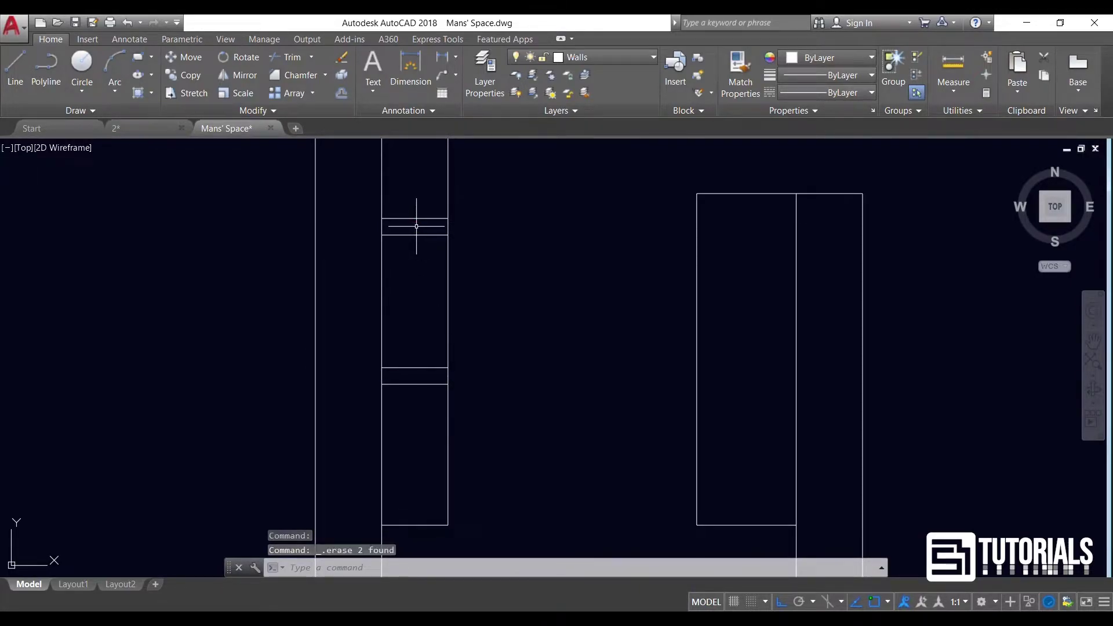
Trim the strip's right edge between the lines of each offset pair to open two gaps
left_click(294, 58)
key("Return")
left_click(447, 223)
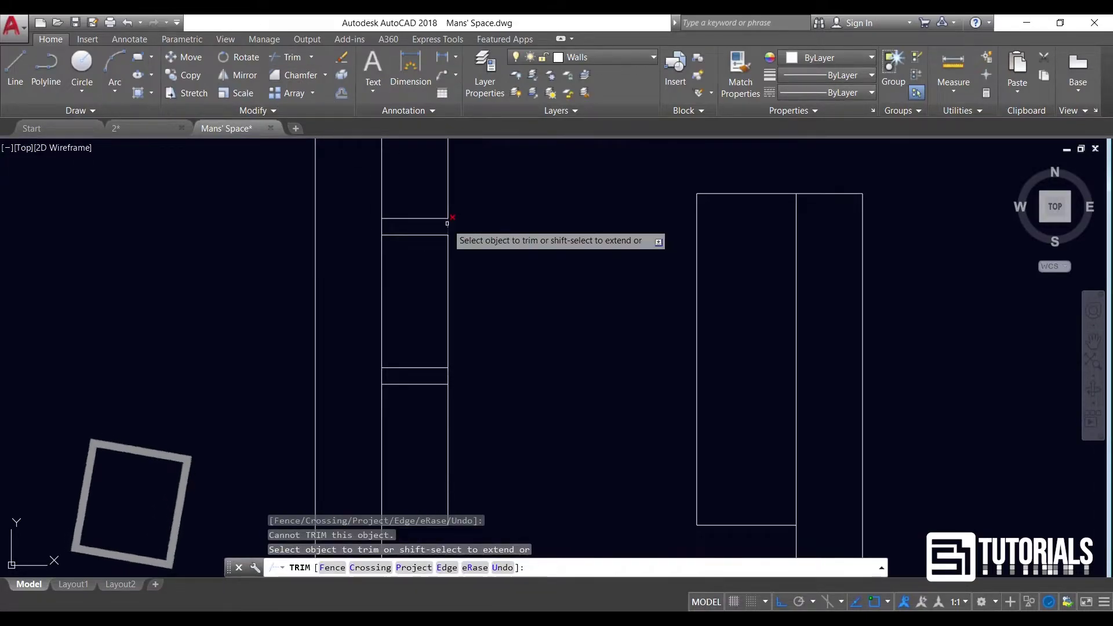
left_click_drag(446, 224, 462, 219)
left_click(458, 373)
left_click(438, 379)
key("Escape")
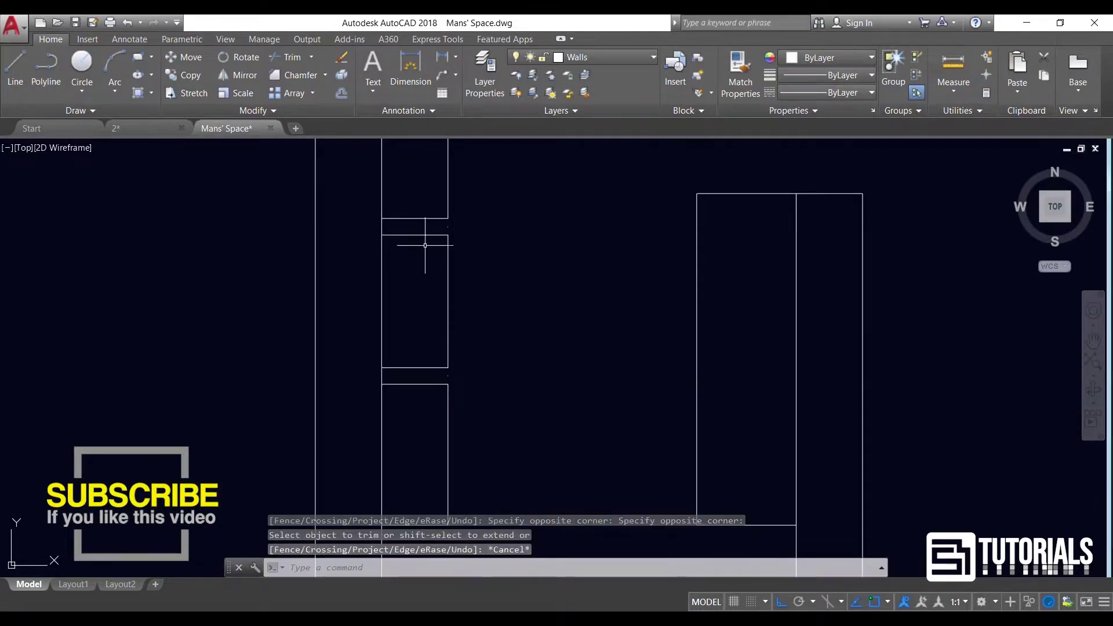
Delete the two leftover division points in the gaps of the lower left strip's right edge
left_click(434, 210)
key("Escape")
left_click(439, 219)
left_click(469, 255)
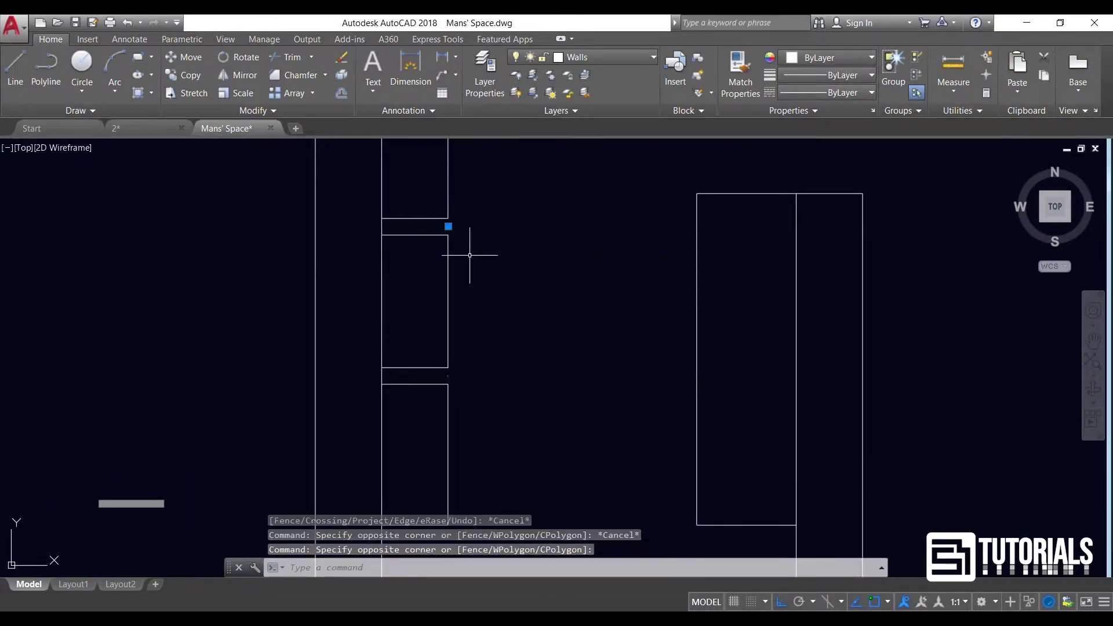
left_click(438, 356)
left_click(461, 392)
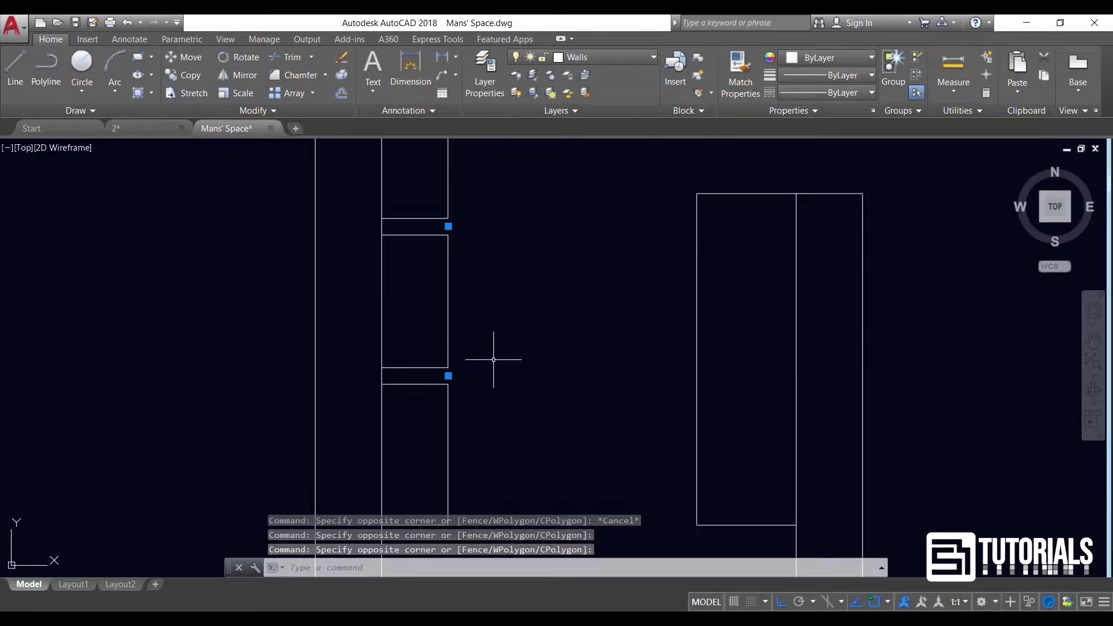
key("Delete")
Measure the height of the lower right partition's right edge with a temporary linear dimension
scroll(494, 360, "down", 4)
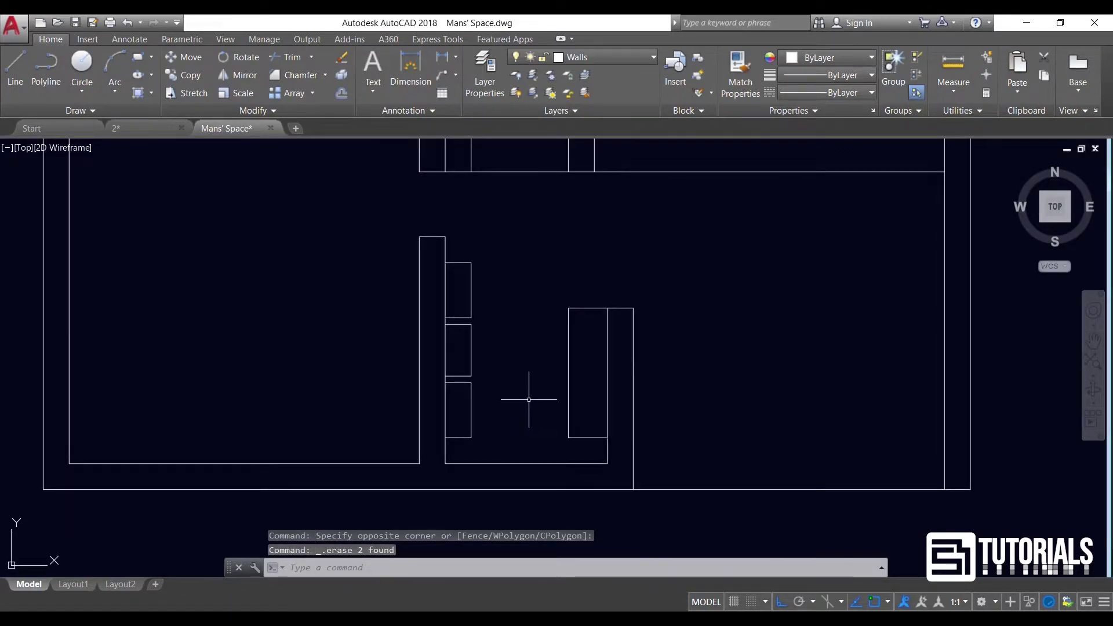
scroll(495, 392, "down", 2)
middle_click_drag(503, 367, 454, 344)
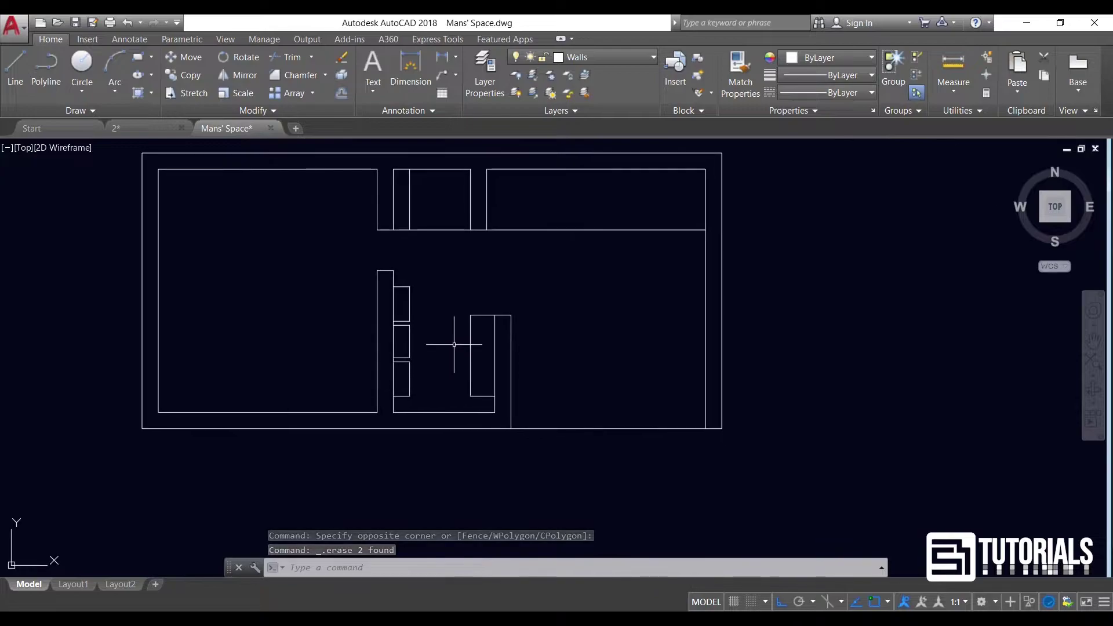
middle_click_drag(440, 390, 447, 375)
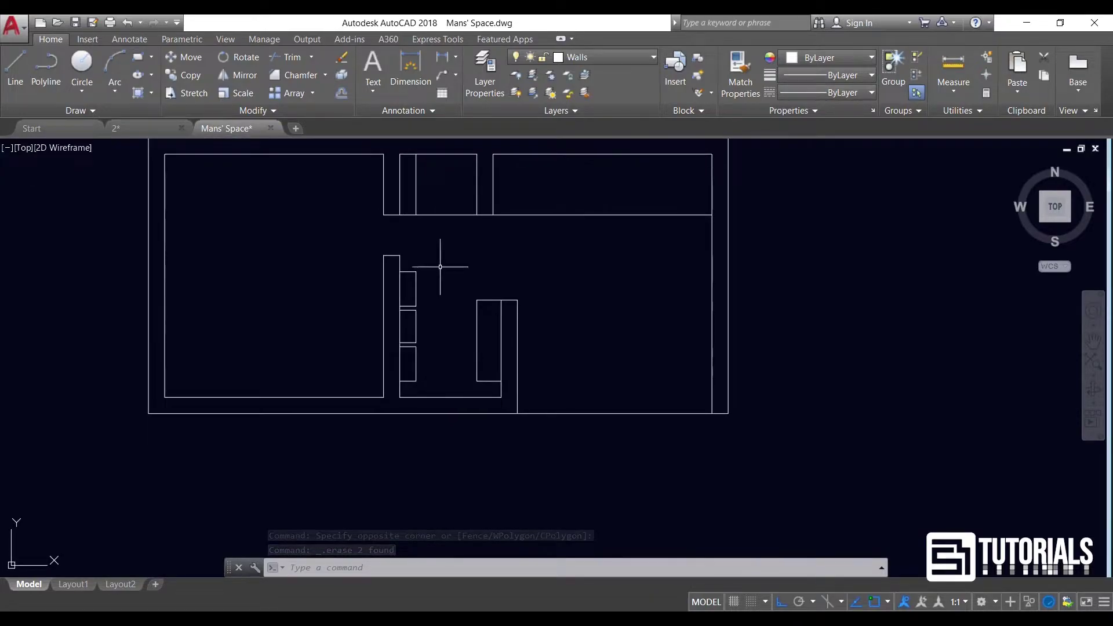
left_click(442, 58)
left_click(518, 412)
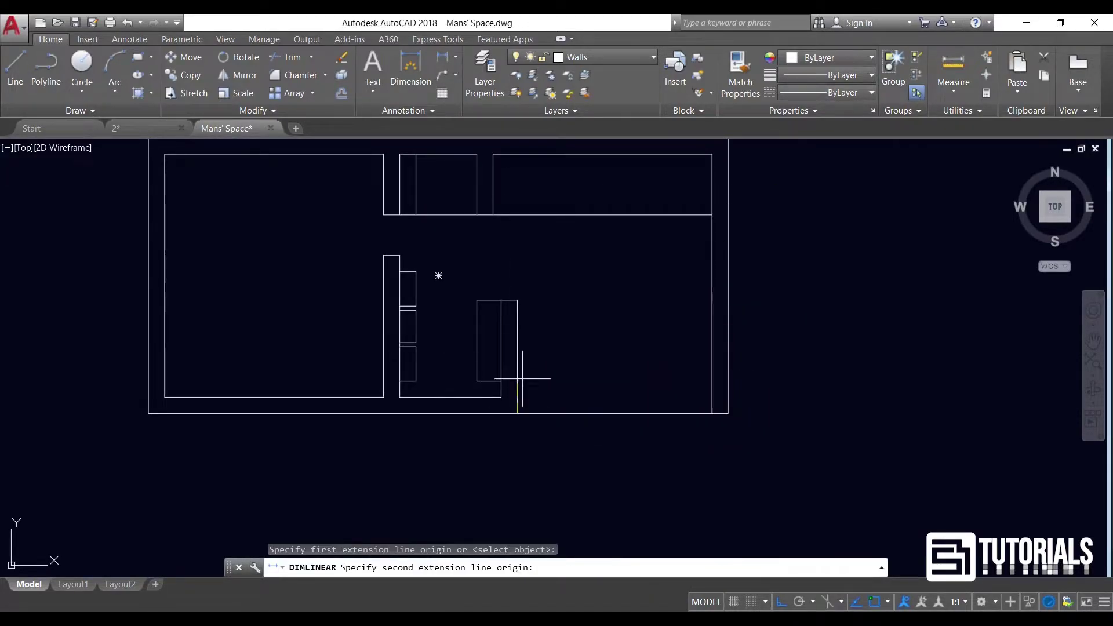
left_click(517, 300)
scroll(517, 300, "up", 2)
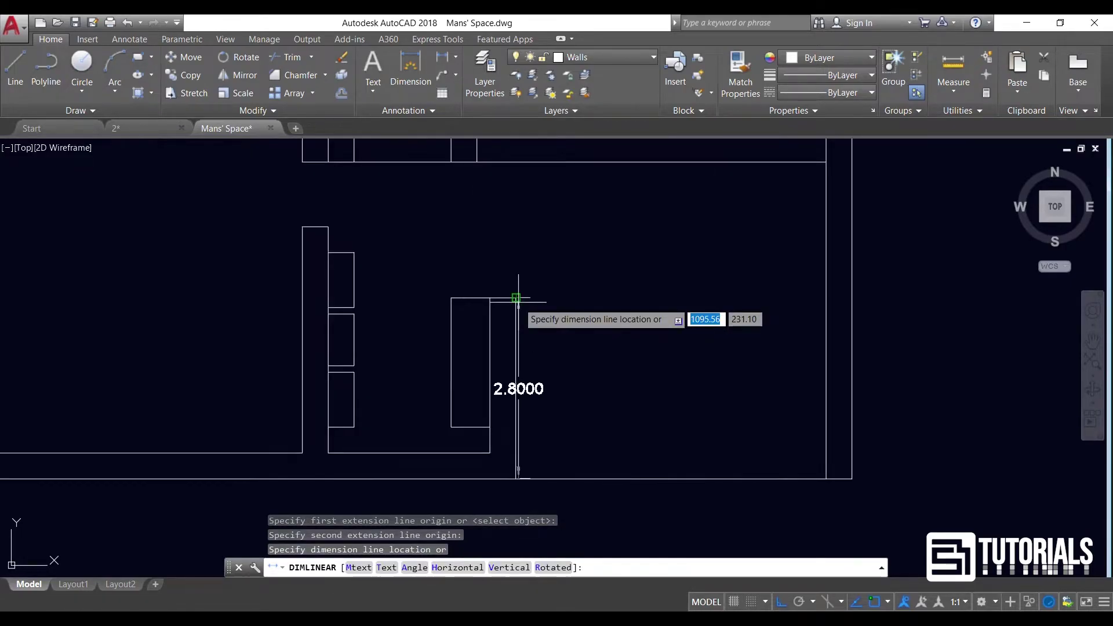
key("Escape")
scroll(516, 299, "down", 2)
middle_click_drag(561, 398, 533, 392)
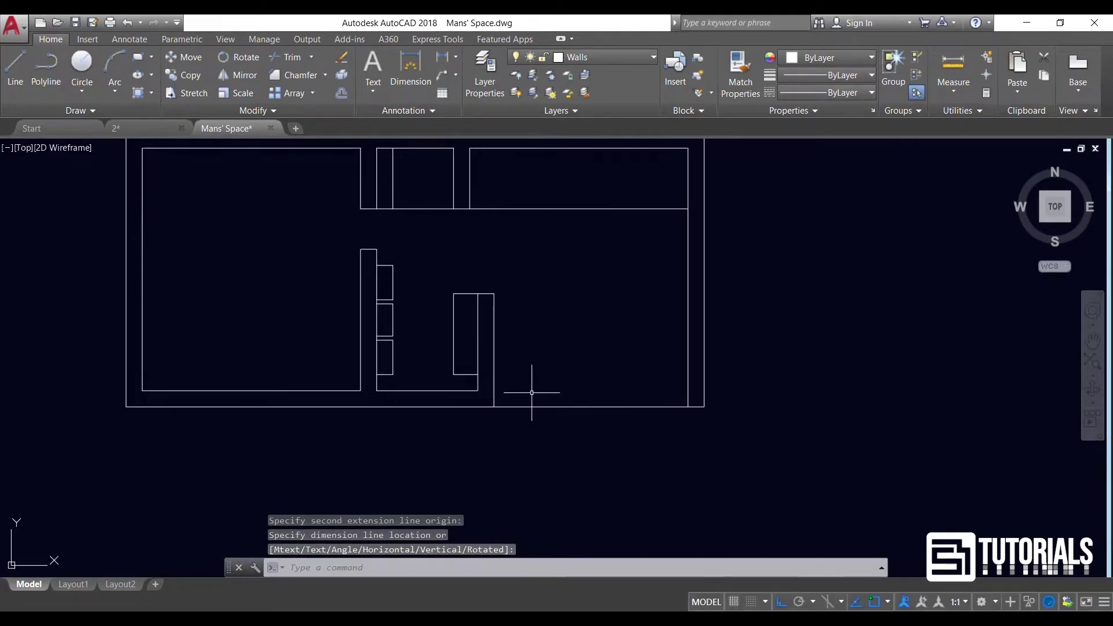
Draw a line along the bottom outer wall from the lower right partition's right edge to the right wall's inner face
left_click(15, 62)
left_click(494, 407)
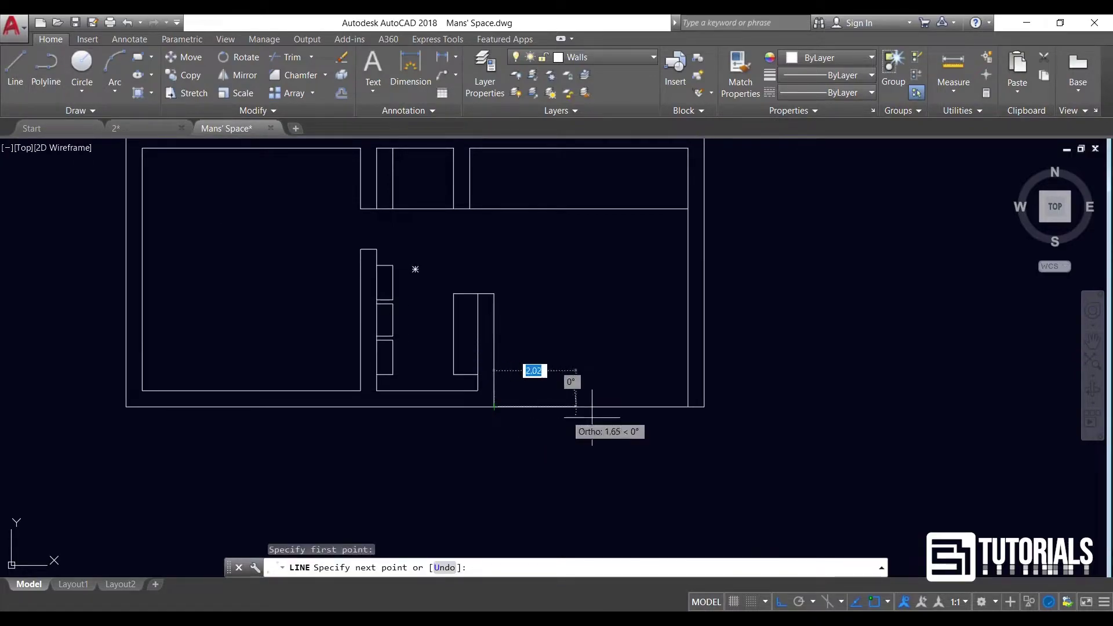
left_click(686, 400)
key("Return")
Move the new bottom wall line straight up by 0.05
left_click(647, 407)
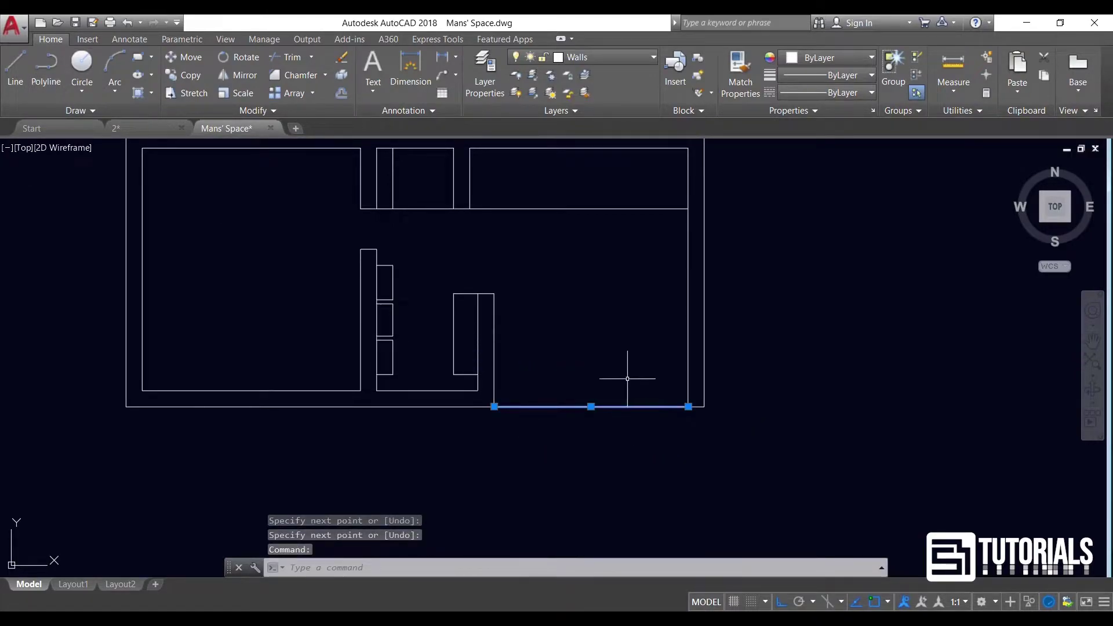
key("Return")
left_click(739, 371)
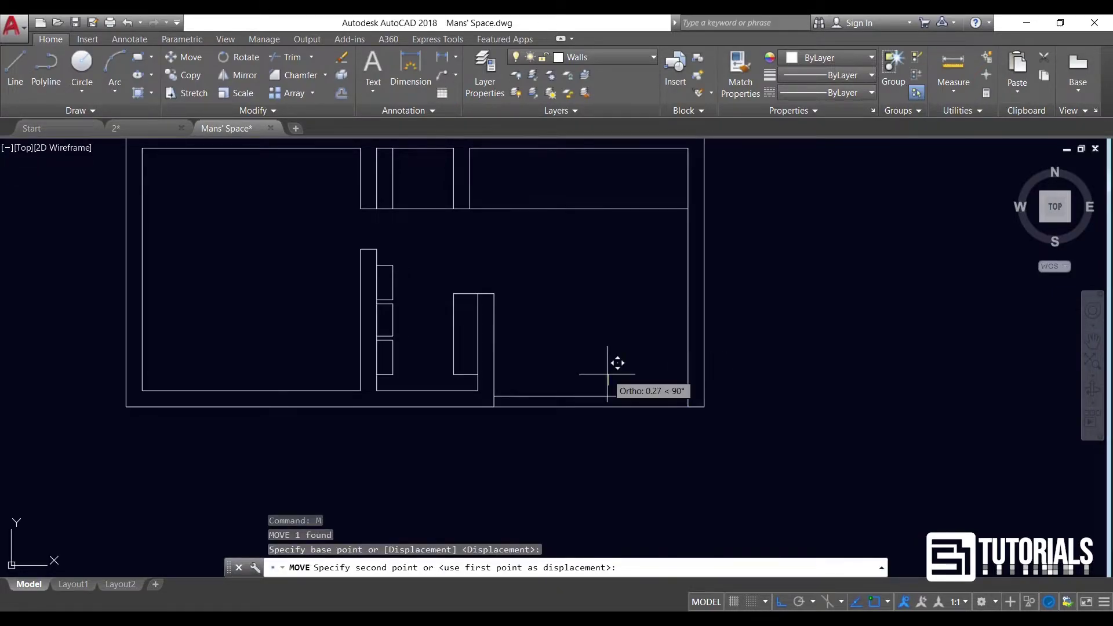
type("0.05")
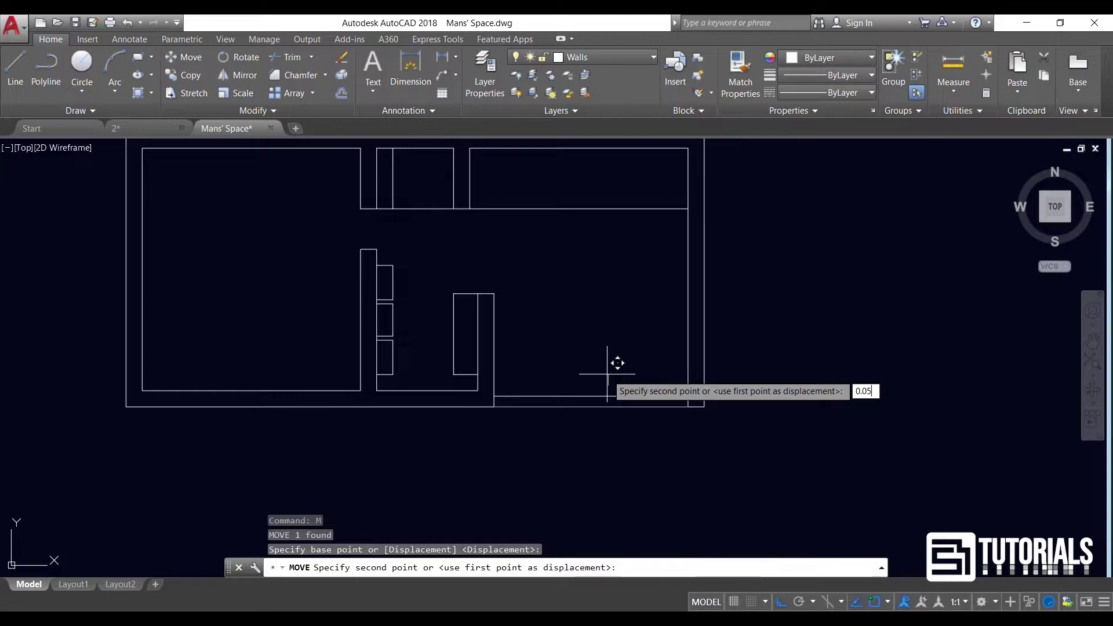
key("Return")
Draw a 1-deep three-sided outline below the bottom wall, from the outer right corner to the long middle partition's left face
middle_click_drag(501, 440, 535, 414)
left_click(24, 67)
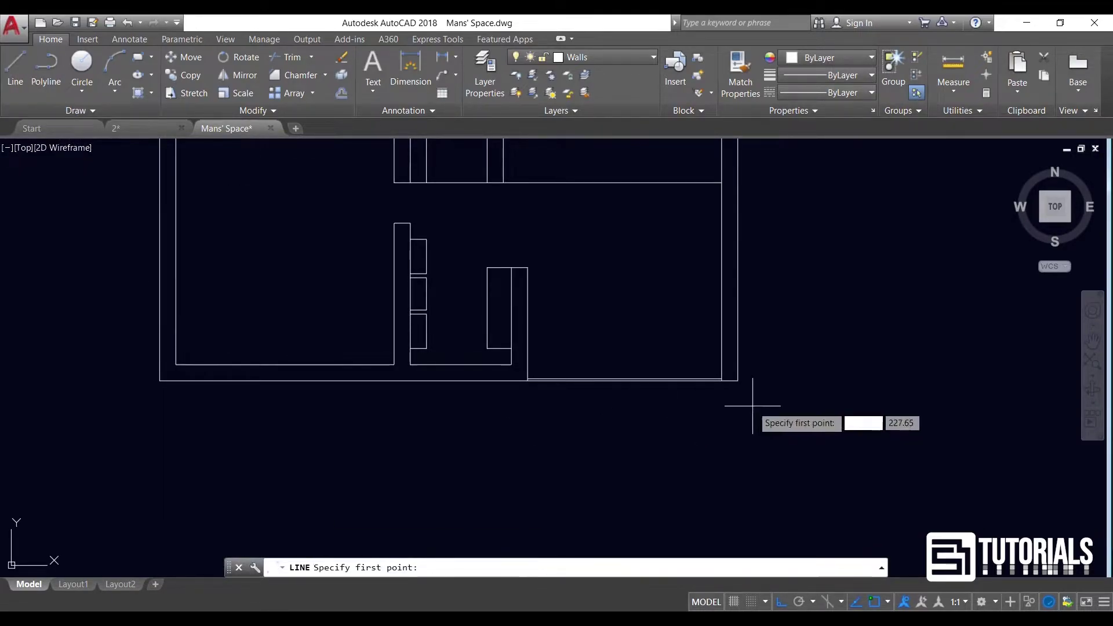
left_click(738, 380)
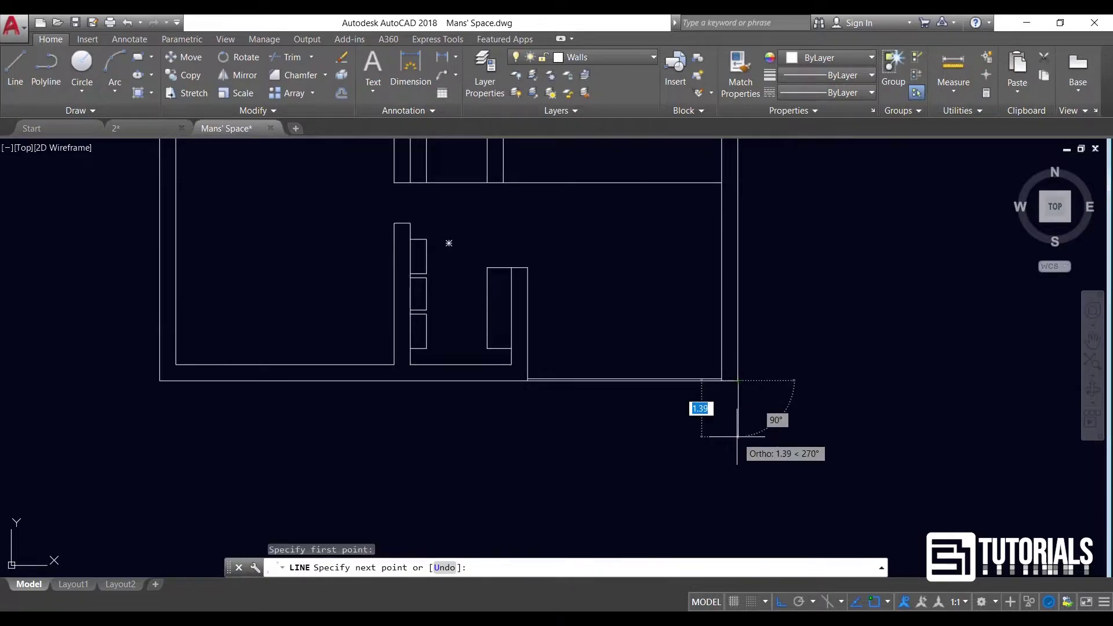
key("Return")
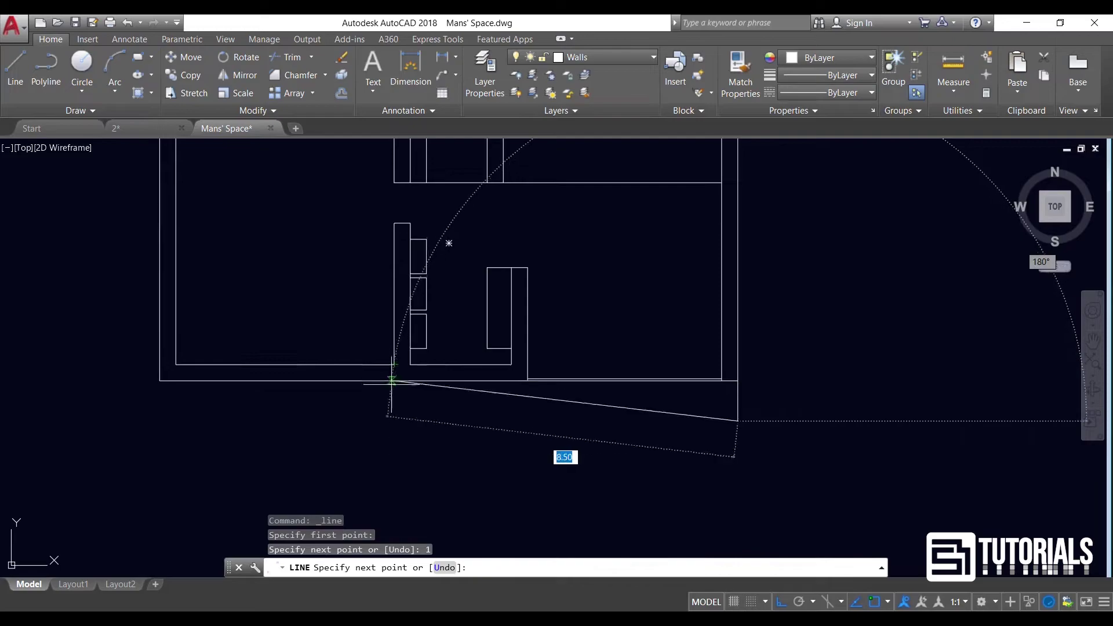
left_click(394, 420)
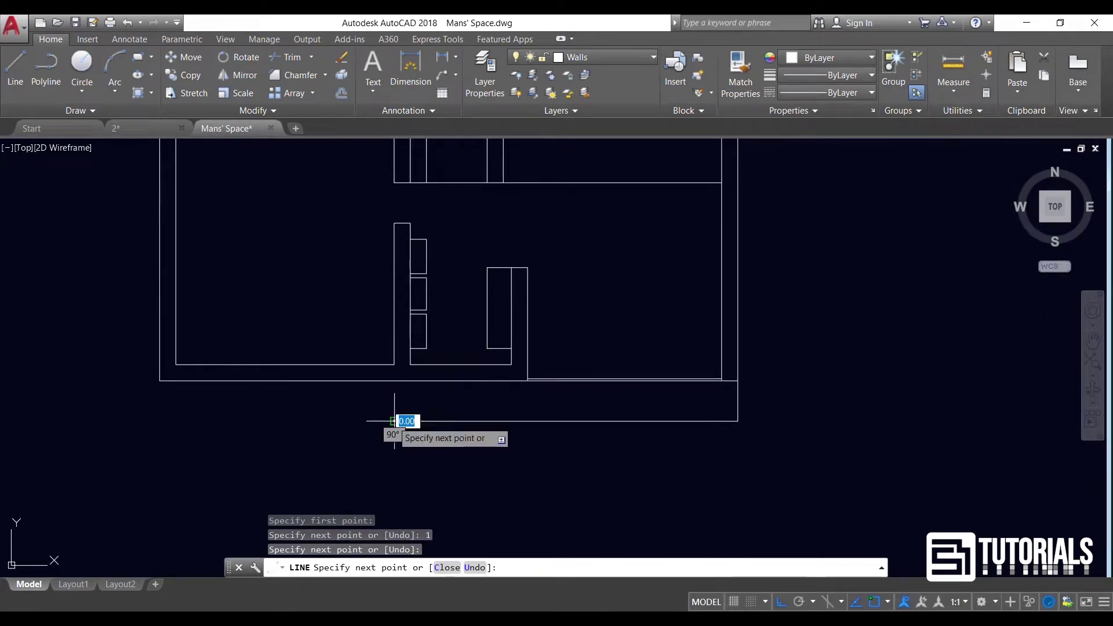
left_click(394, 380)
key("Return")
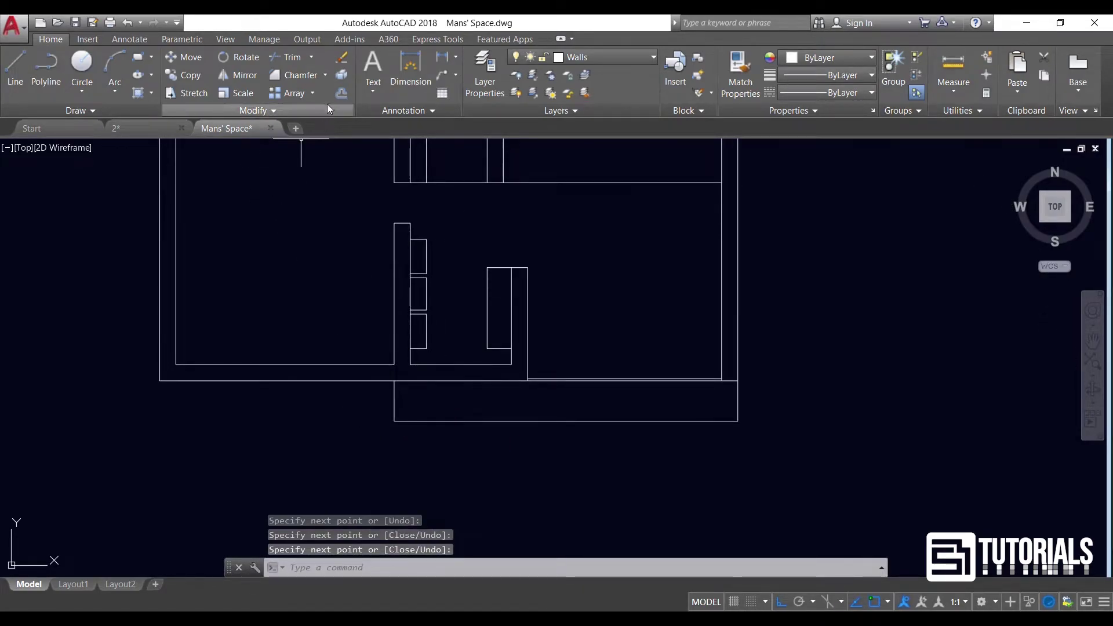
Offset the three sides of the outline below the bottom wall inward by 0.05
left_click(341, 93)
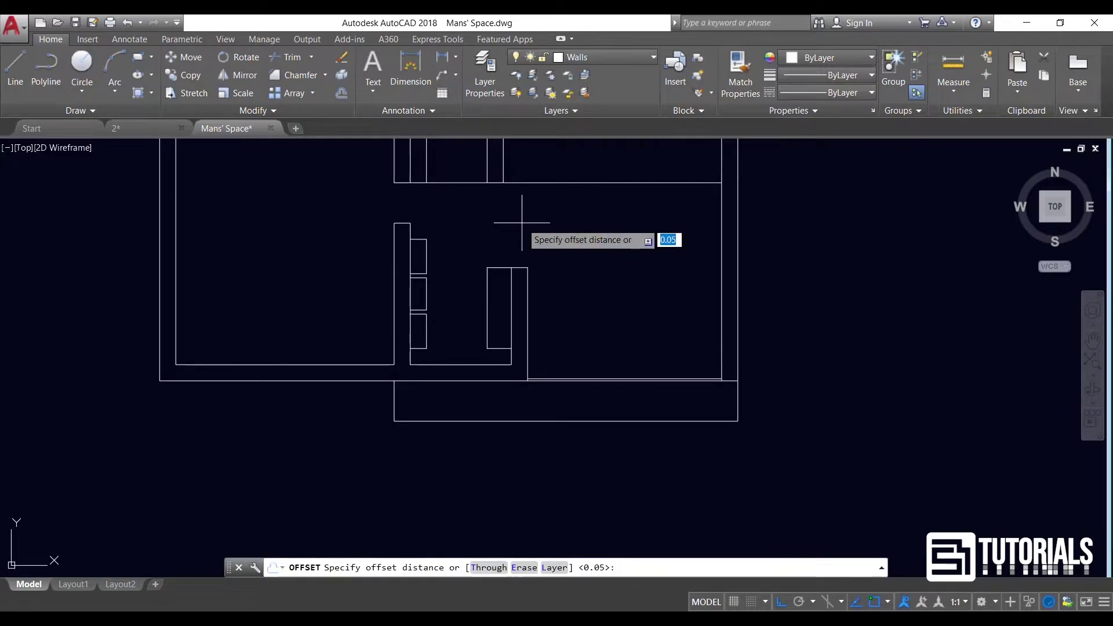
key("Return")
left_click(737, 397)
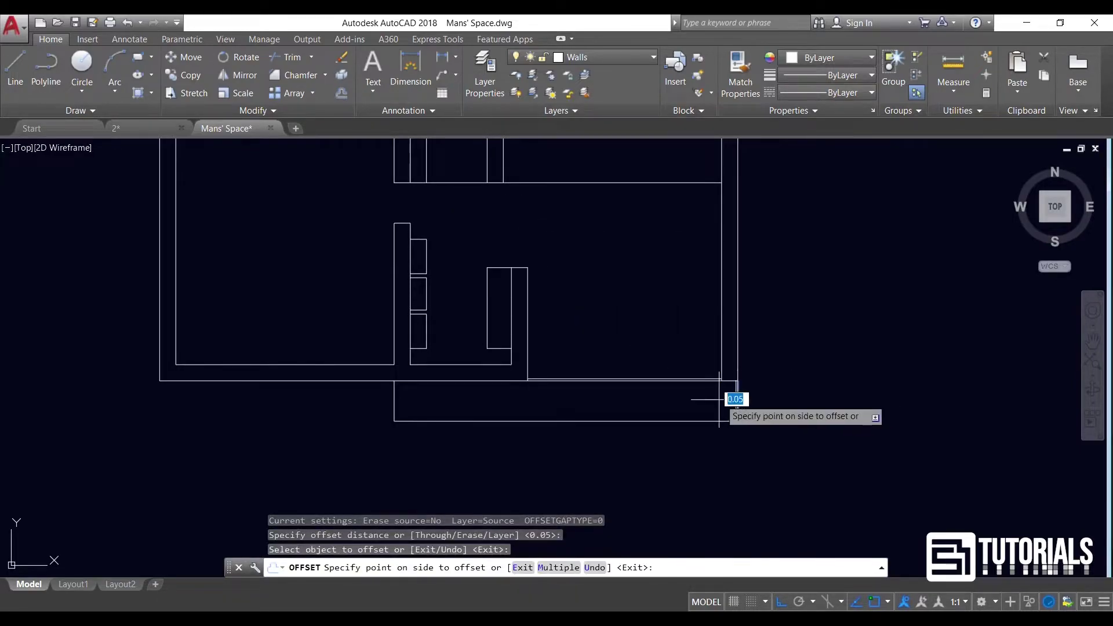
left_click(716, 405)
left_click(698, 420)
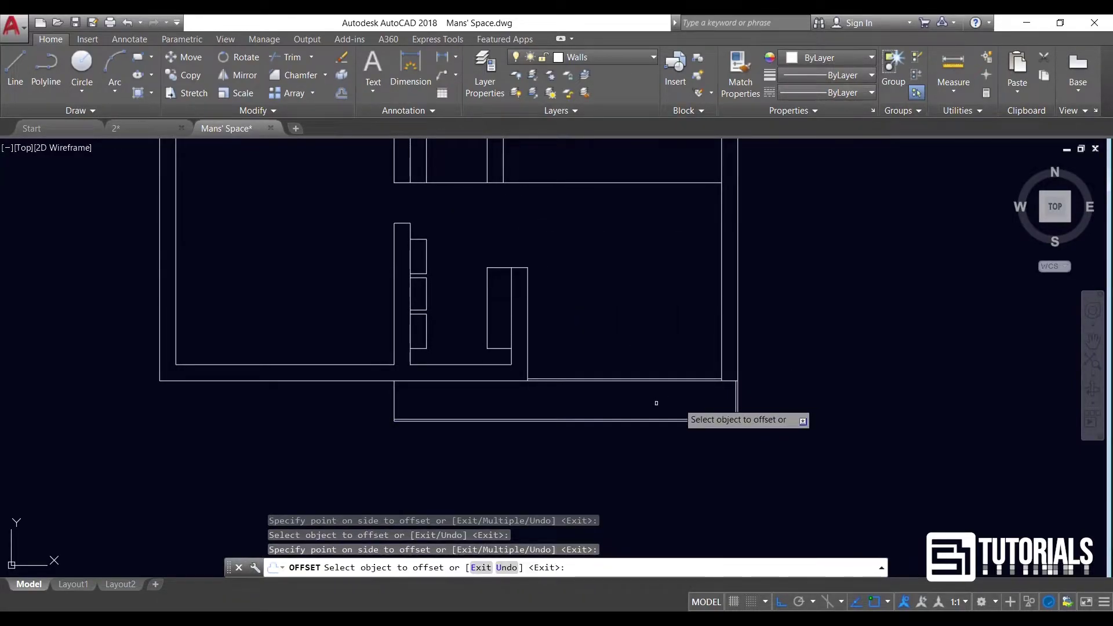
left_click(393, 398)
scroll(396, 408, "up", 5)
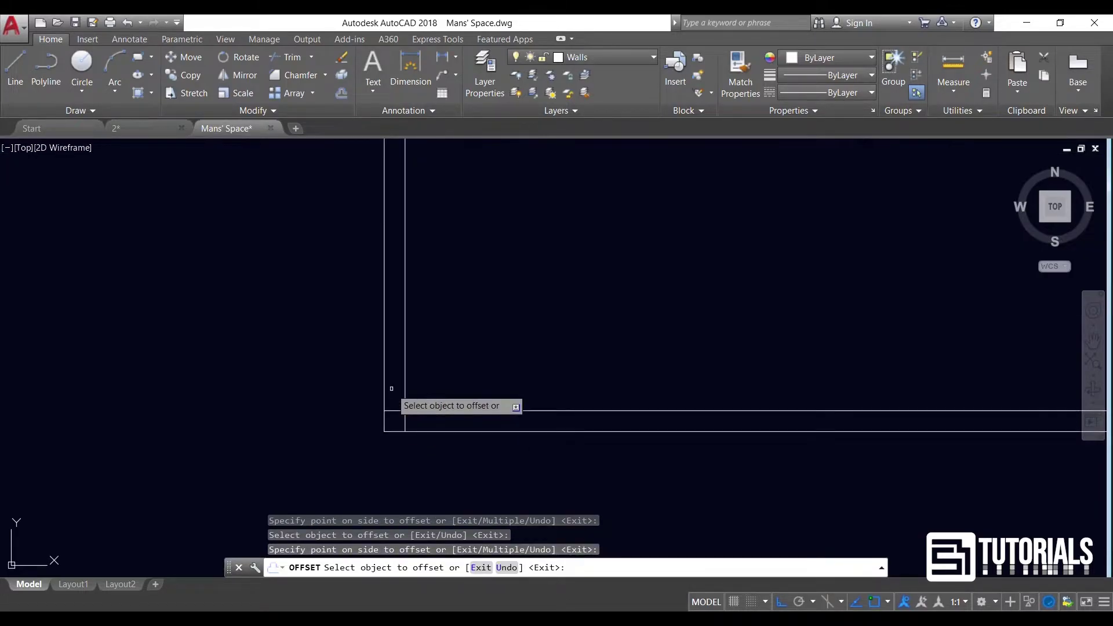
key("Escape")
Trim the overlapping inner line ends at both lower corners of the outline below the bottom wall
left_click(290, 57)
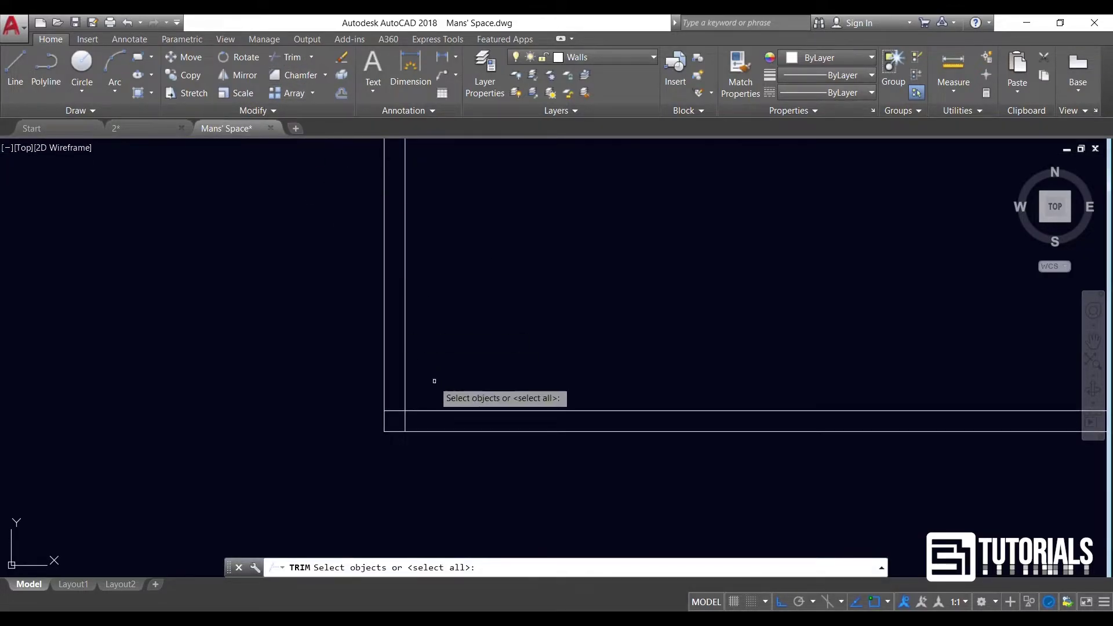
key("Return")
scroll(396, 410, "down", 5)
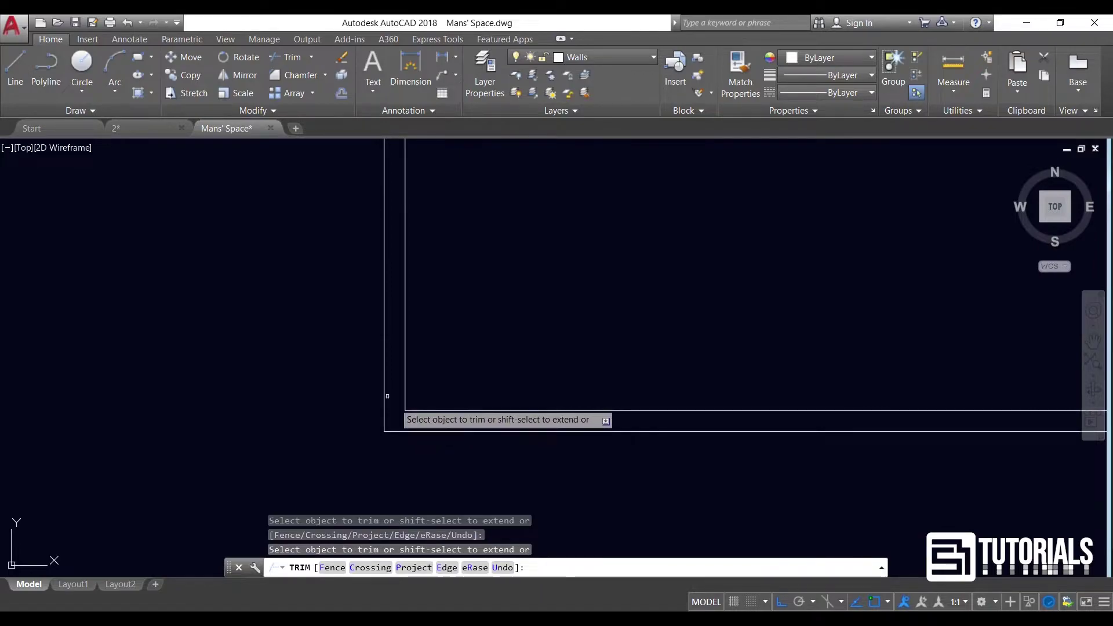
scroll(951, 417, "up", 5)
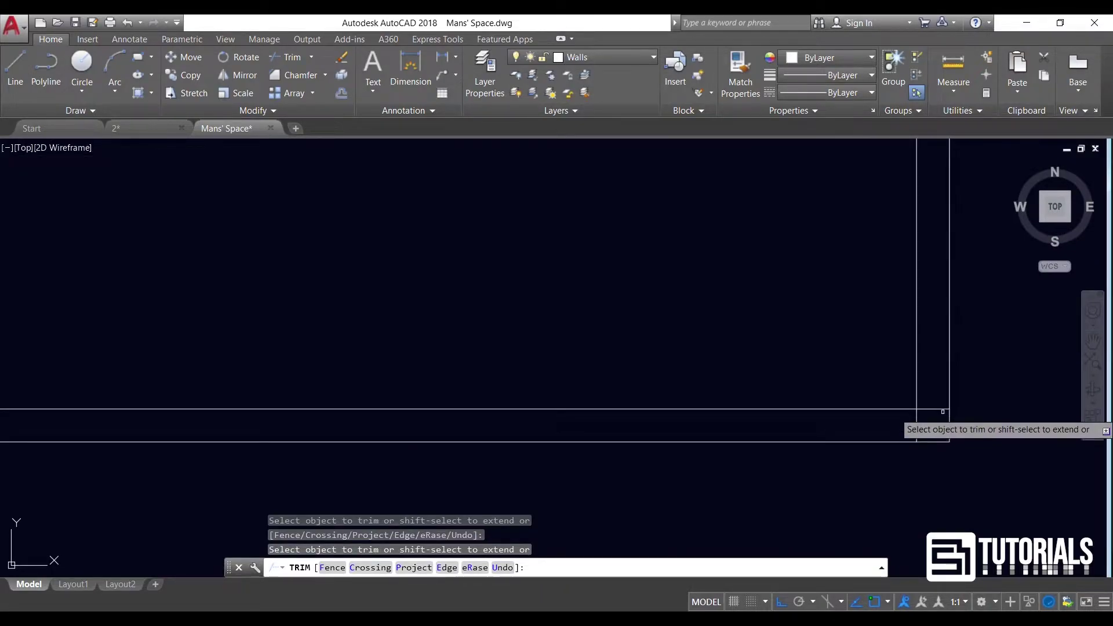
left_click(919, 427)
left_click(918, 427)
scroll(852, 418, "down", 5)
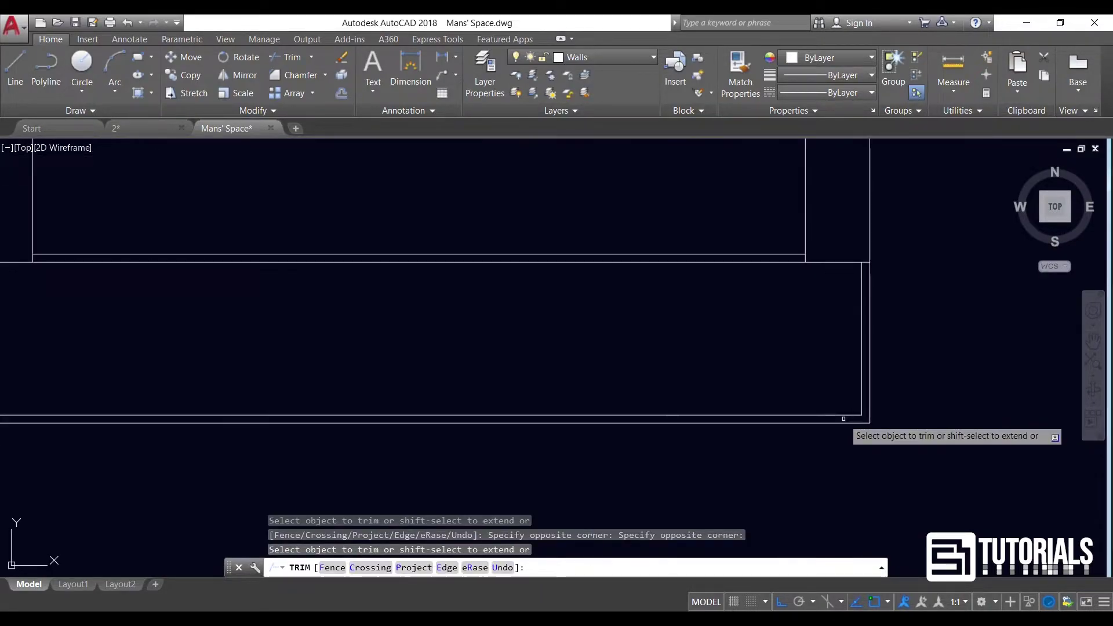
scroll(745, 383, "down", 2)
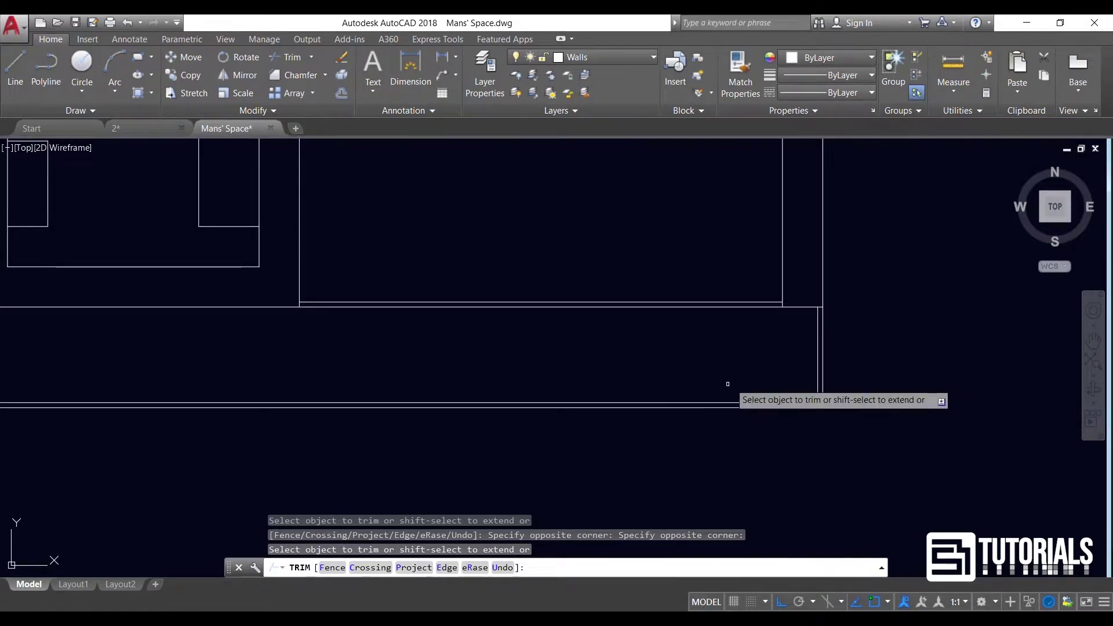
scroll(716, 386, "down", 2)
scroll(698, 389, "down", 3)
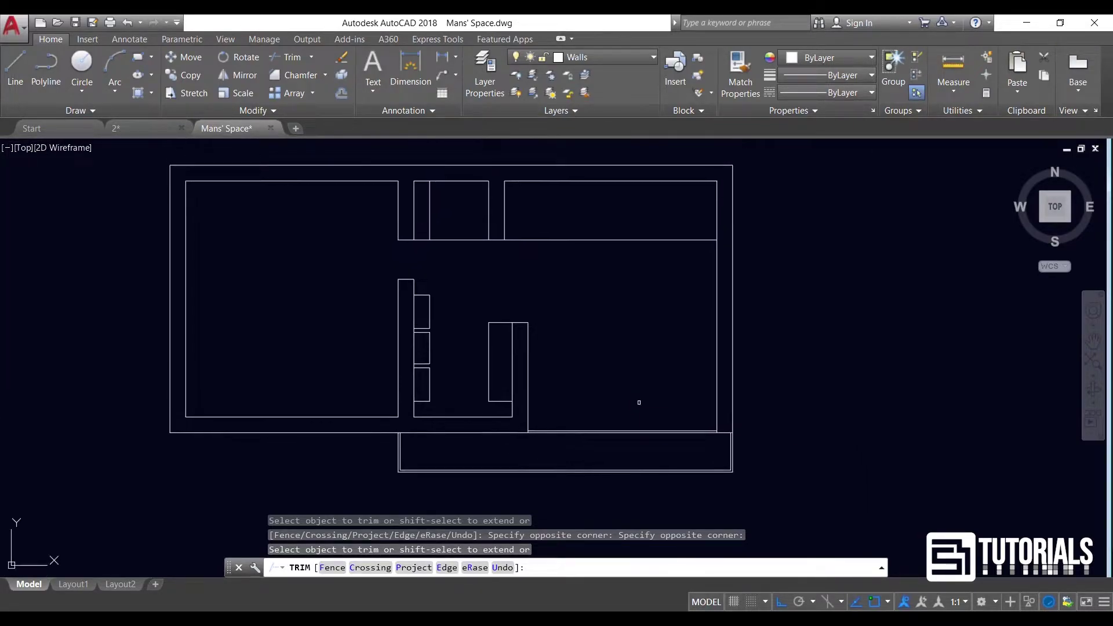
key("Escape")
Offset the right wall's inner line 1.5 to the left into the room
middle_click_drag(568, 323, 512, 338)
left_click(341, 93)
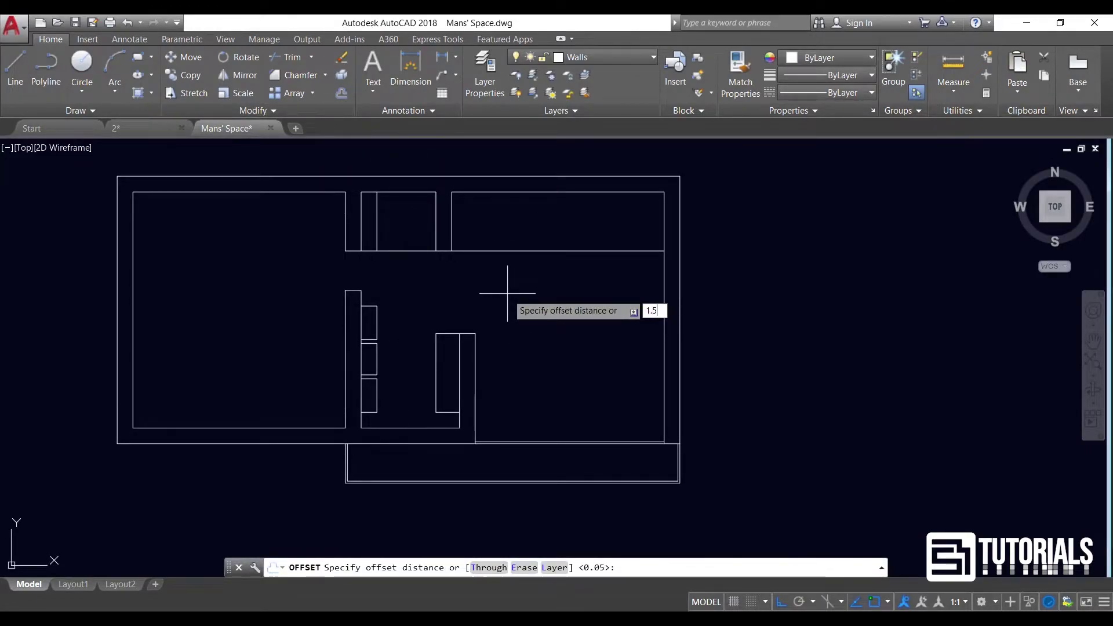
type("1.5")
key("Return")
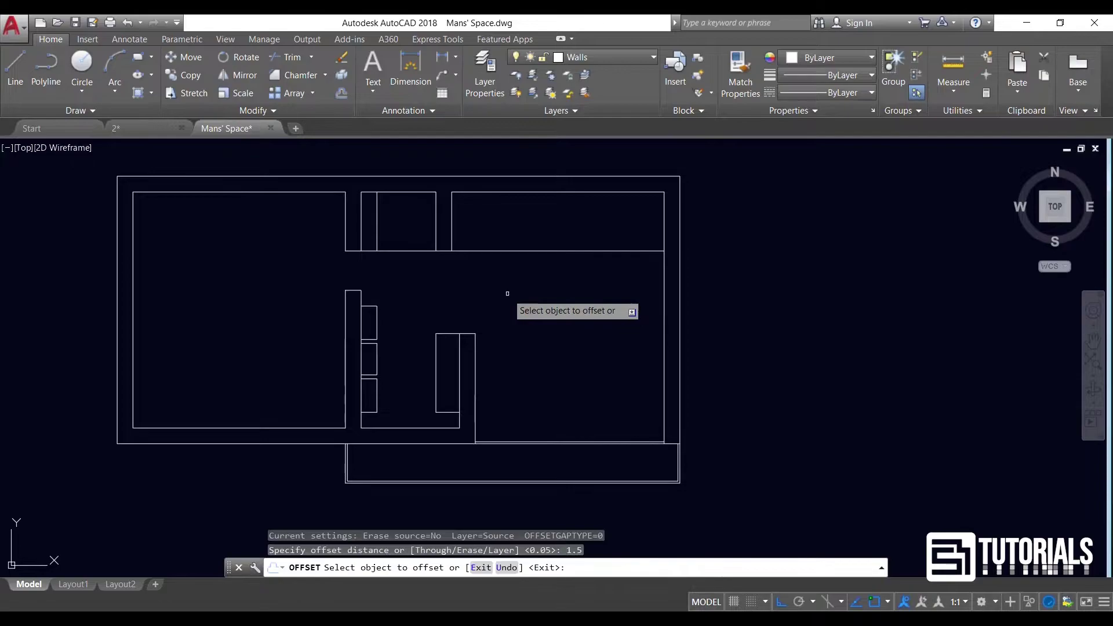
left_click(662, 315)
left_click(574, 323)
key("Return")
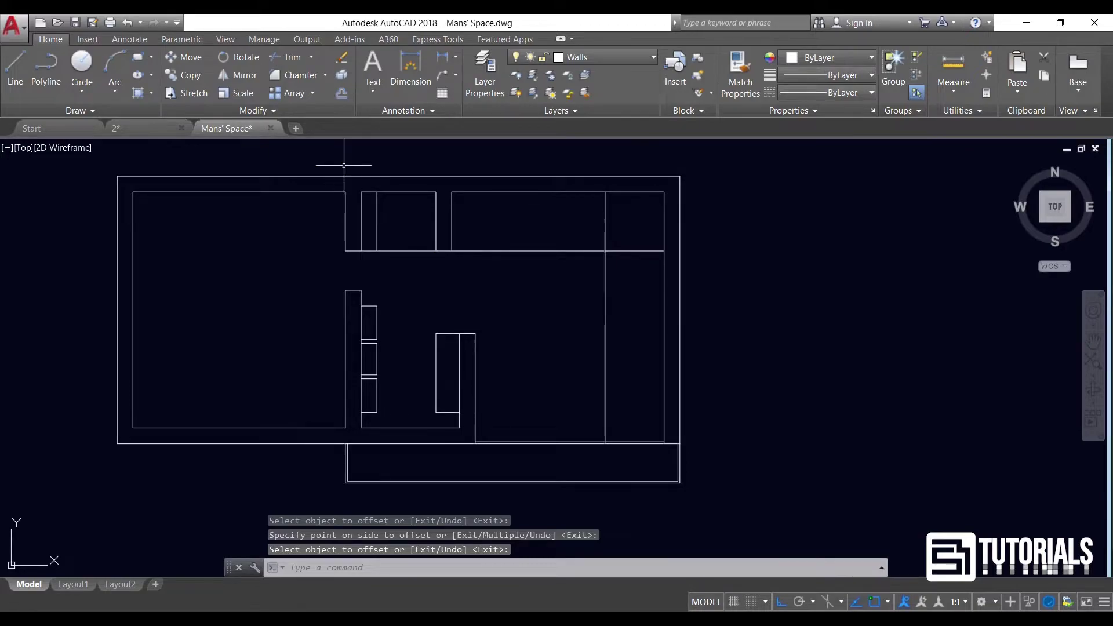
Offset the new vertical line 0.4 further left to give the partition its thickness
key("Return")
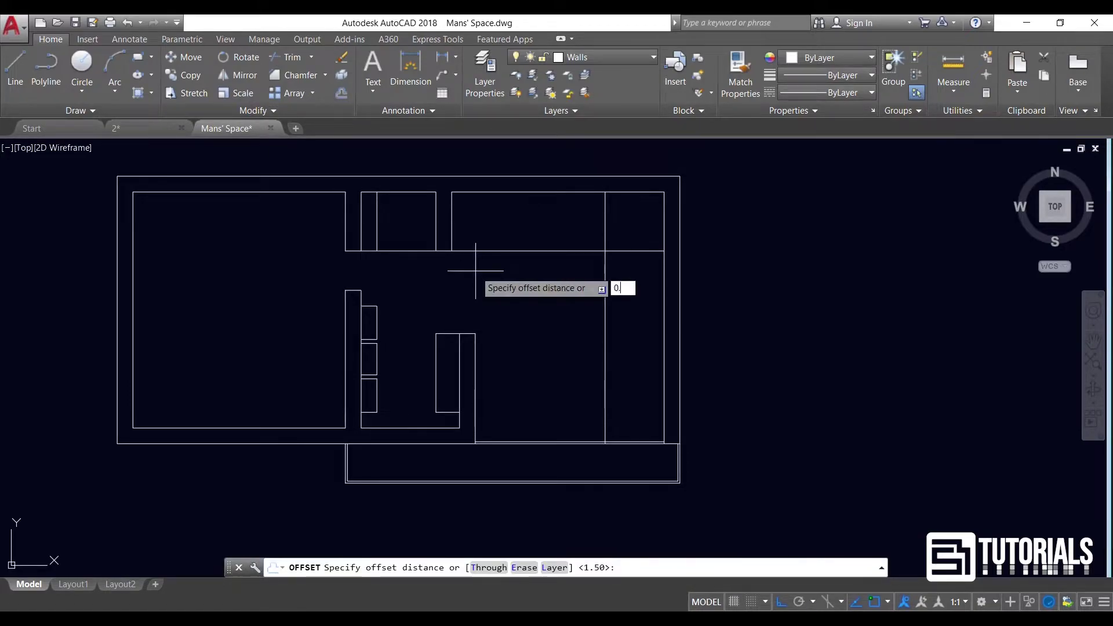
key("Return")
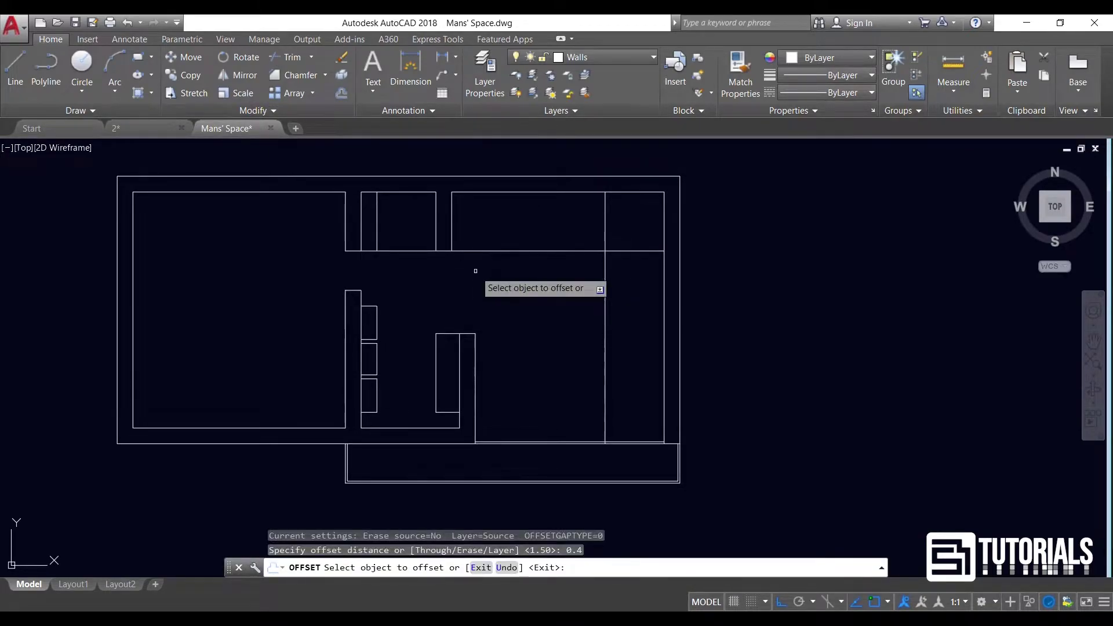
left_click(604, 301)
left_click(559, 303)
key("Return")
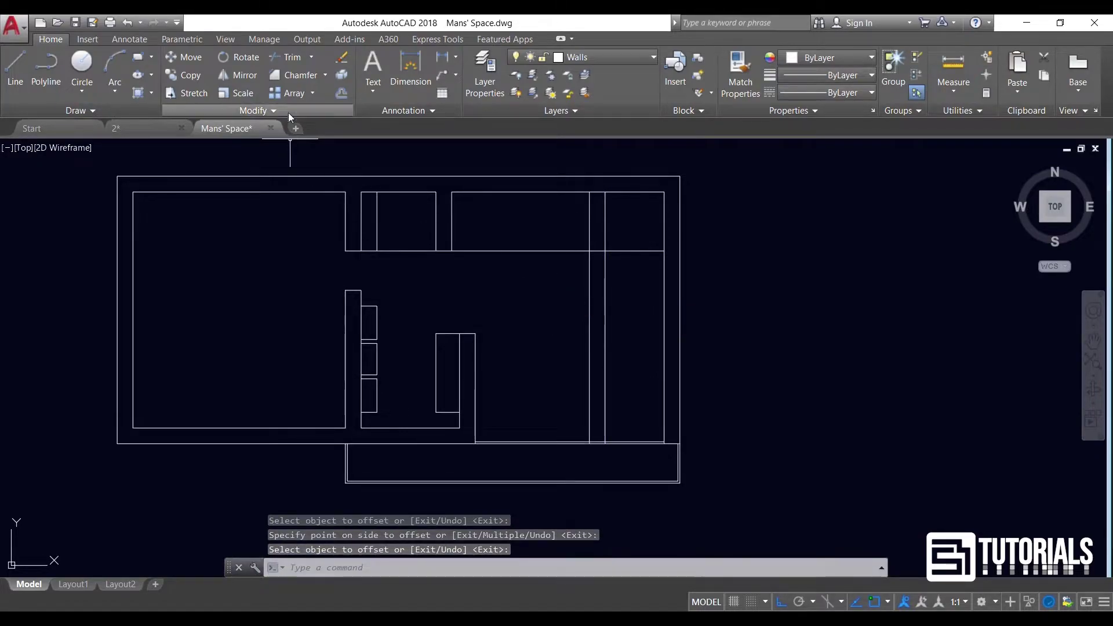
Trim the new partition lines below the horizontal partition, that partition's stretch to the right wall, and the top wall line between them
left_click(282, 57)
key("Return")
left_click_drag(559, 310, 606, 278)
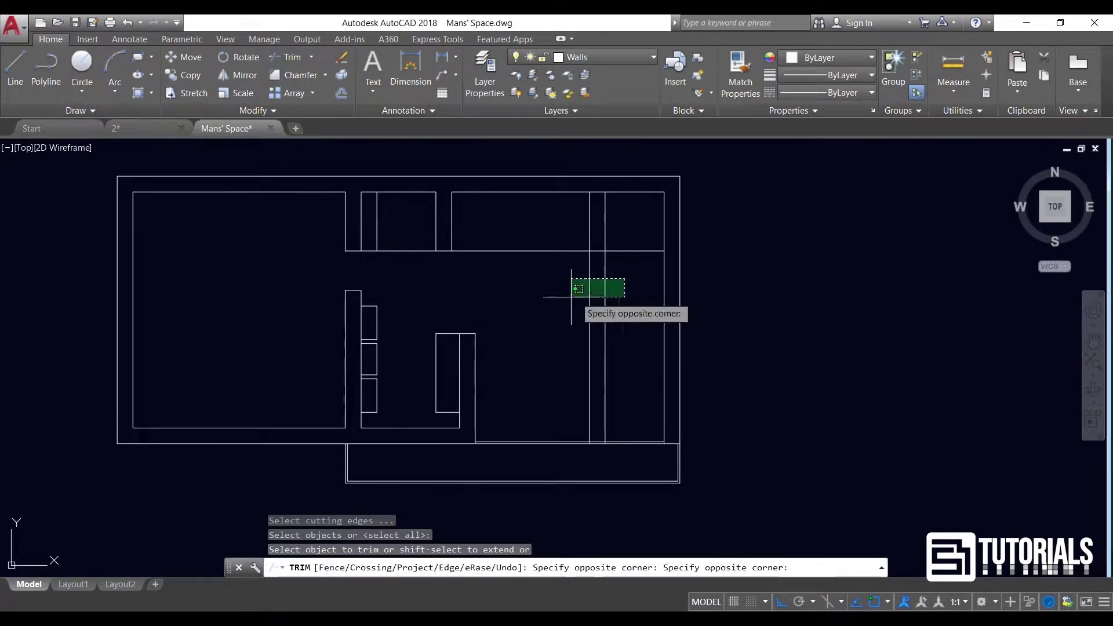
left_click(627, 251)
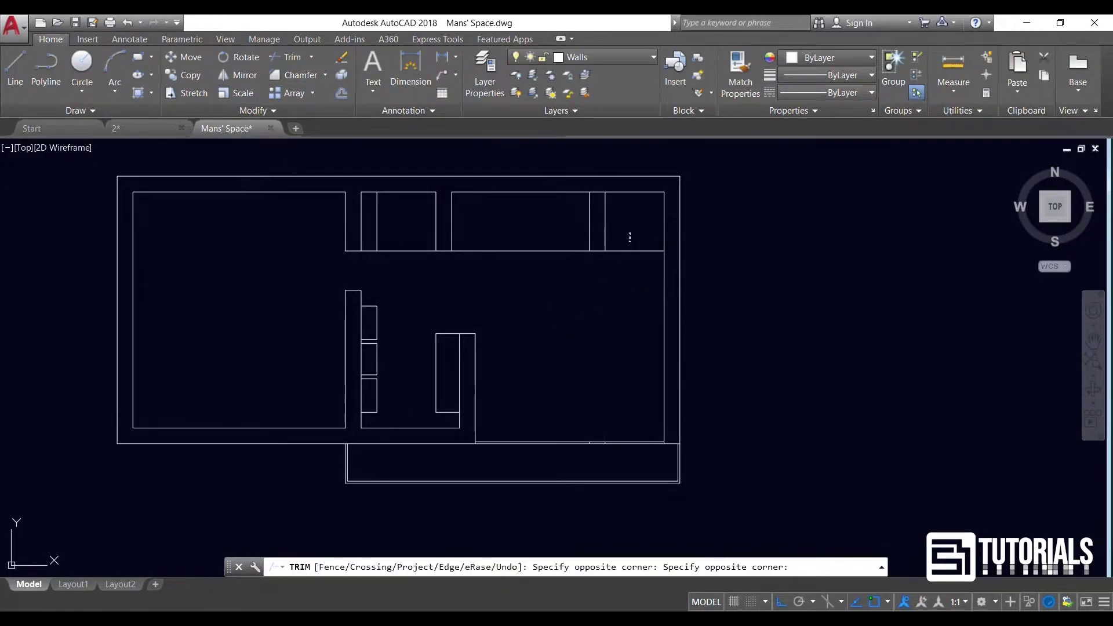
left_click(594, 193)
middle_click_drag(580, 280, 565, 294)
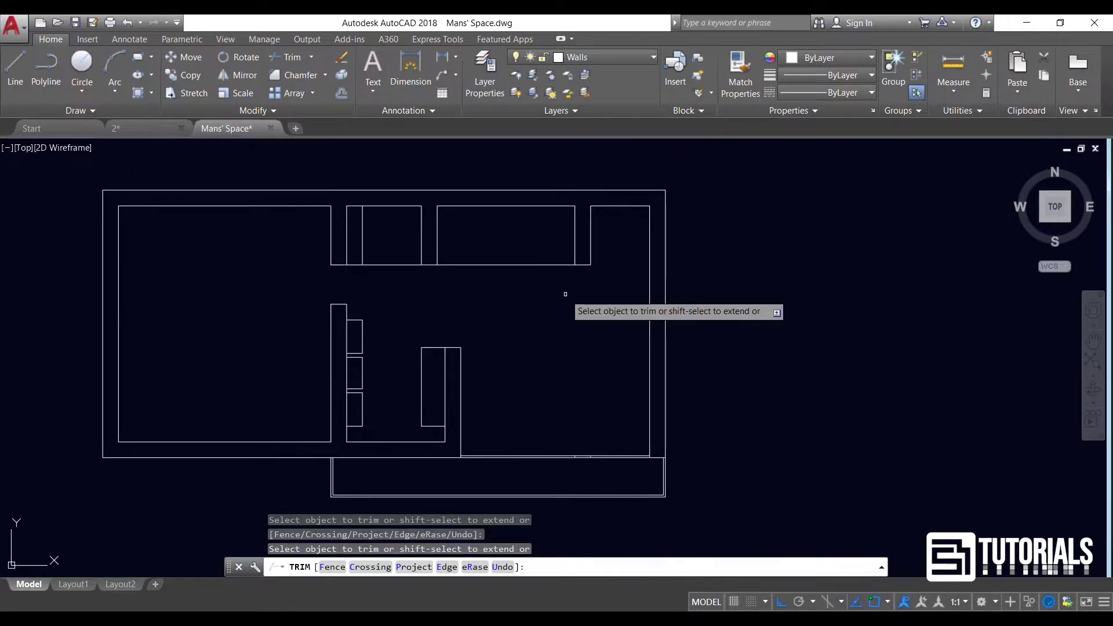
key("Escape")
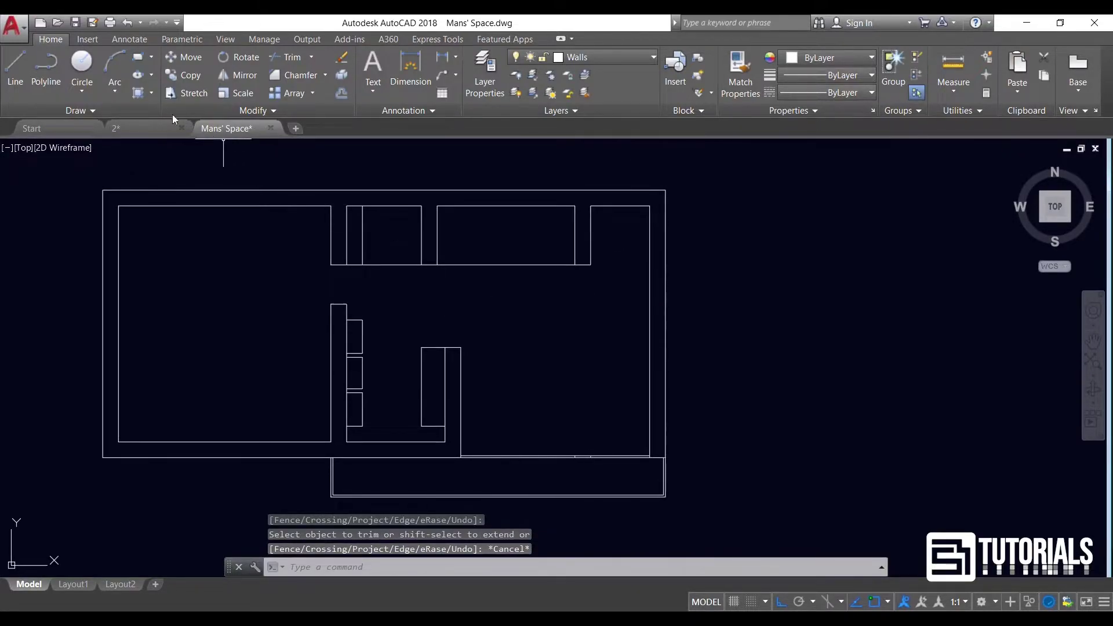
Draw a line across the top wall's thickness at the midpoint of the upper right recess
left_click(15, 67)
middle_click_drag(454, 171, 431, 213)
scroll(586, 236, "up", 4)
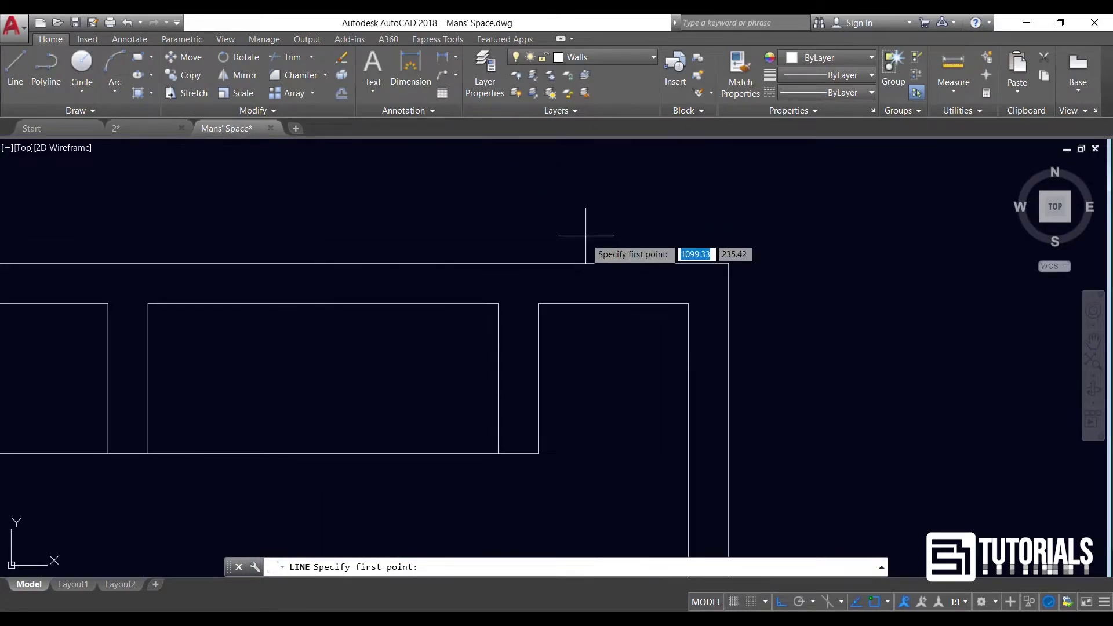
left_click(613, 302)
left_click(613, 263)
key("Return")
left_click(608, 237)
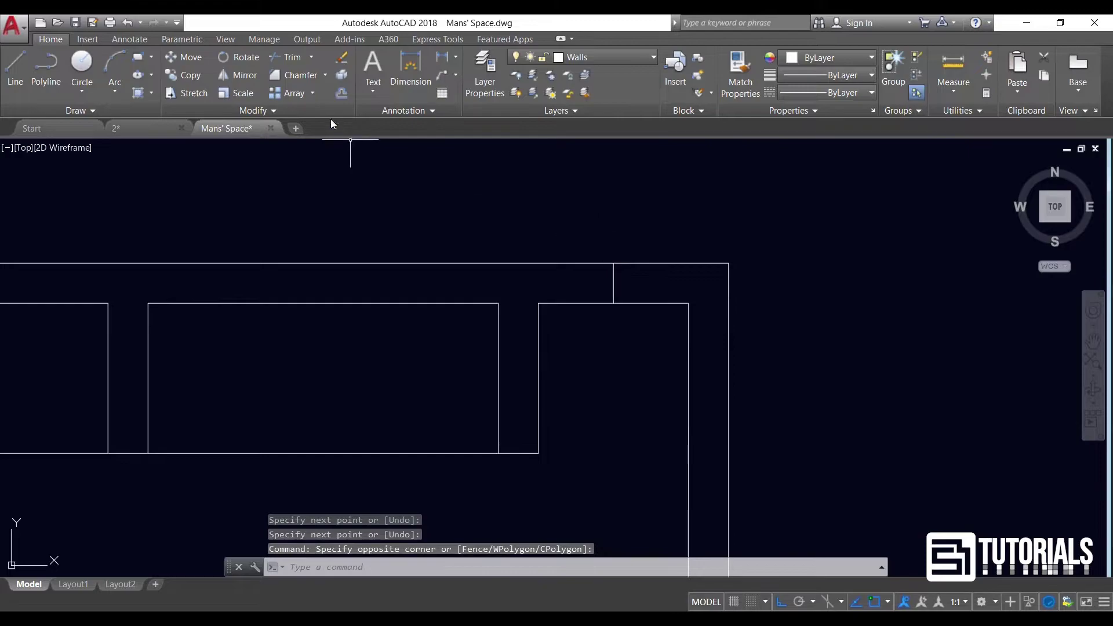
Offset the short line across the top wall by 0.5 to both sides
left_click(341, 93)
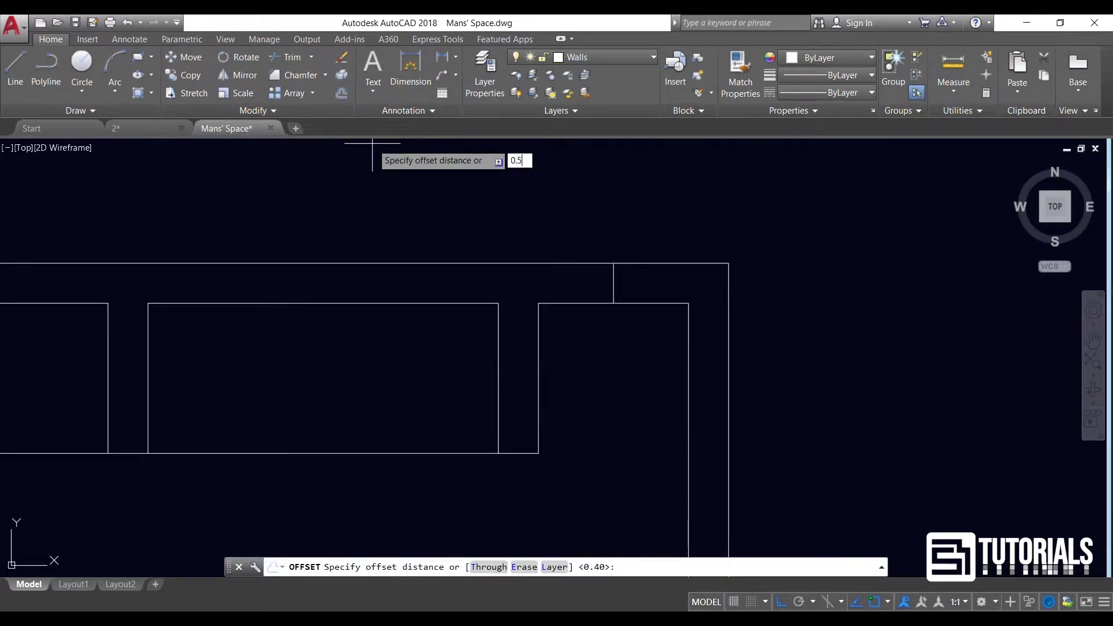
key("Return")
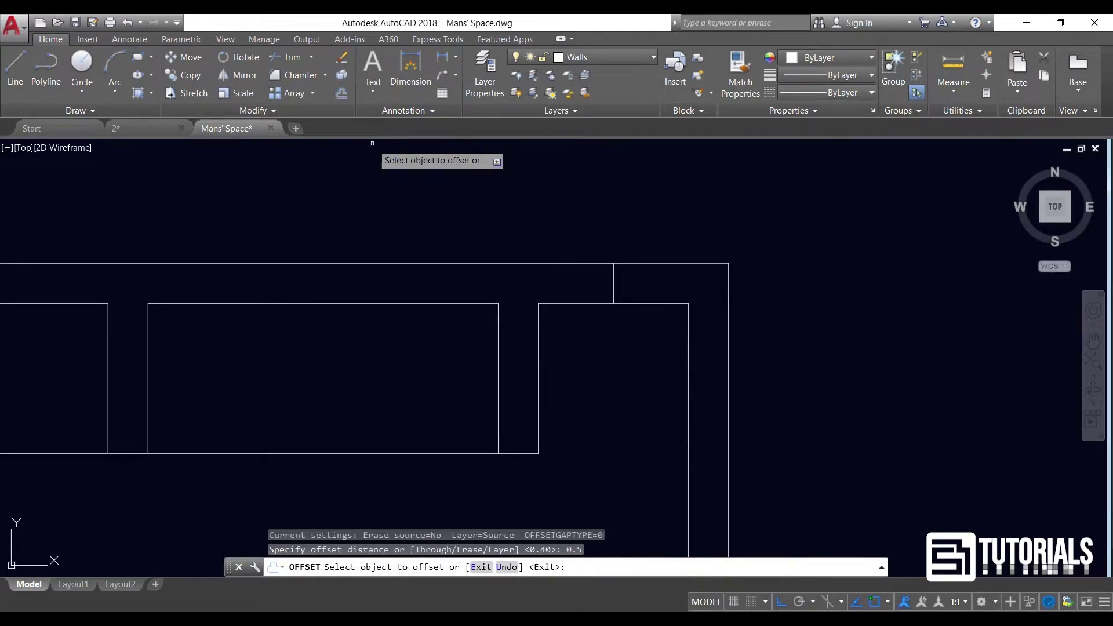
left_click(612, 290)
left_click(616, 288)
left_click(612, 290)
left_click(558, 290)
key("Return")
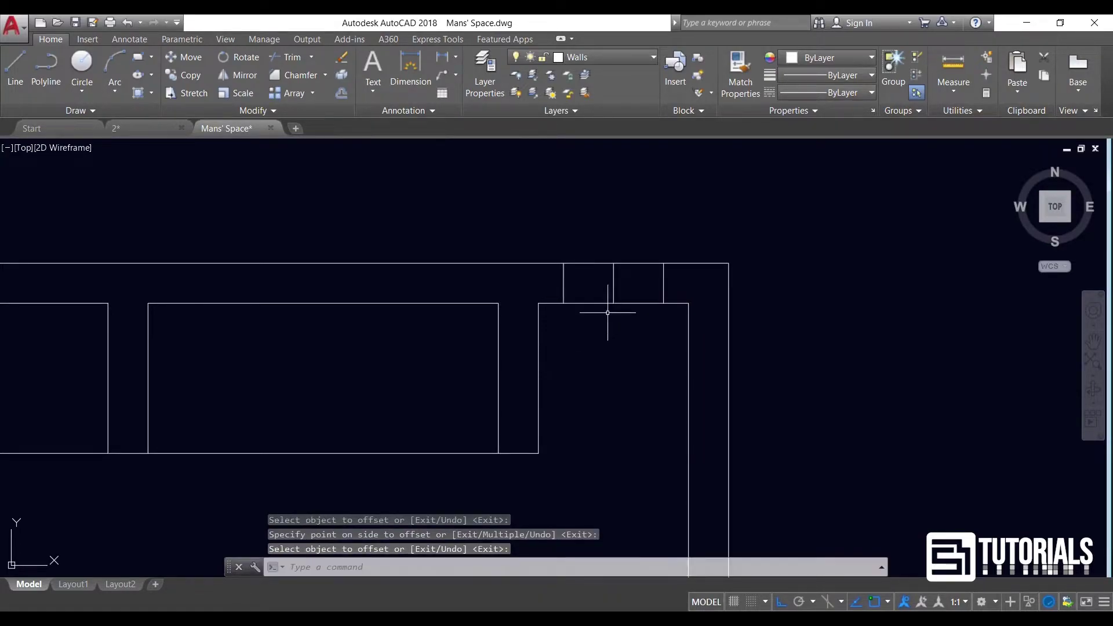
Erase the middle short line across the top wall's thickness, between its two offset copies at the upper right
left_click(611, 282)
left_click(611, 279)
left_click(616, 282)
left_click(609, 285)
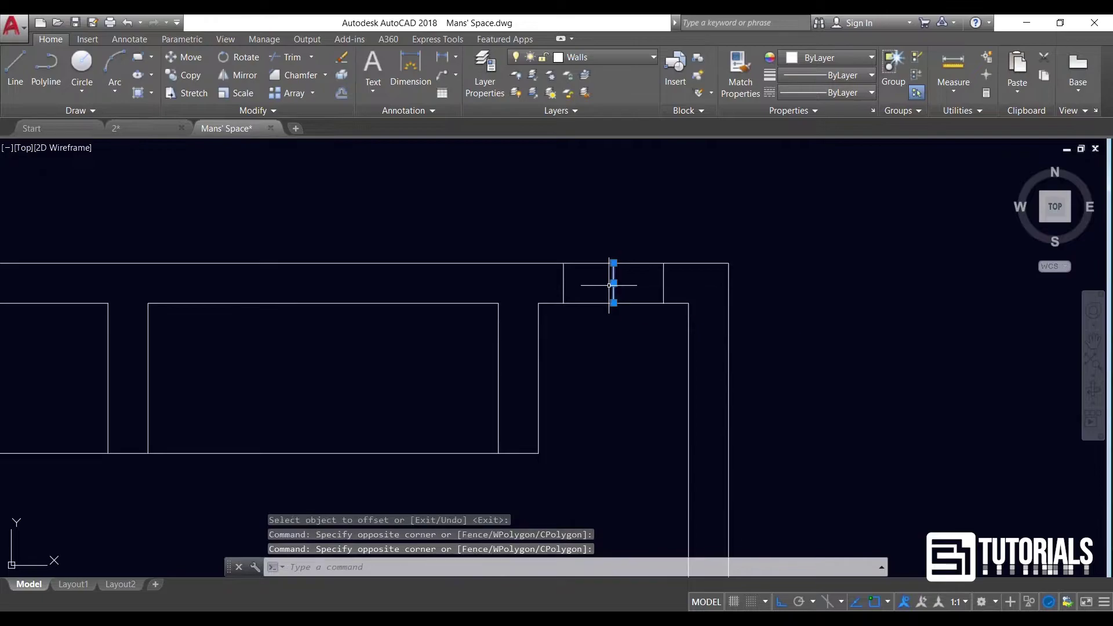
type("e")
key("Return")
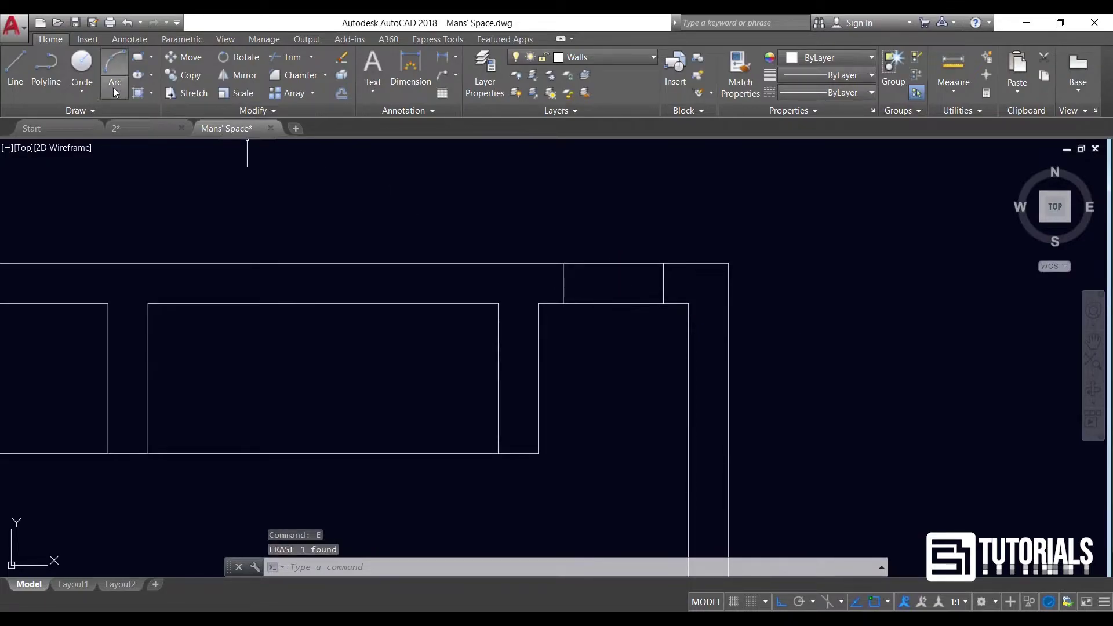
Draw a short horizontal line across the thickness of the rightmost vertical partition, just above its lower end
left_click(15, 68)
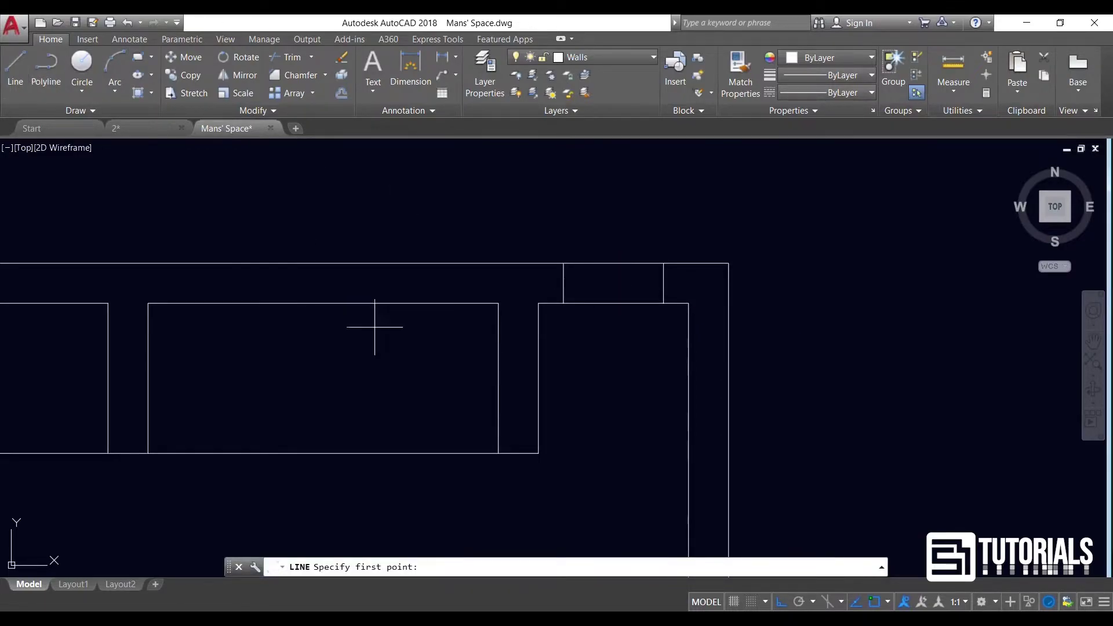
left_click(539, 433)
left_click(499, 433)
key("Return")
Copy the short line across the rightmost partition 1 unit straight up
left_click(479, 423)
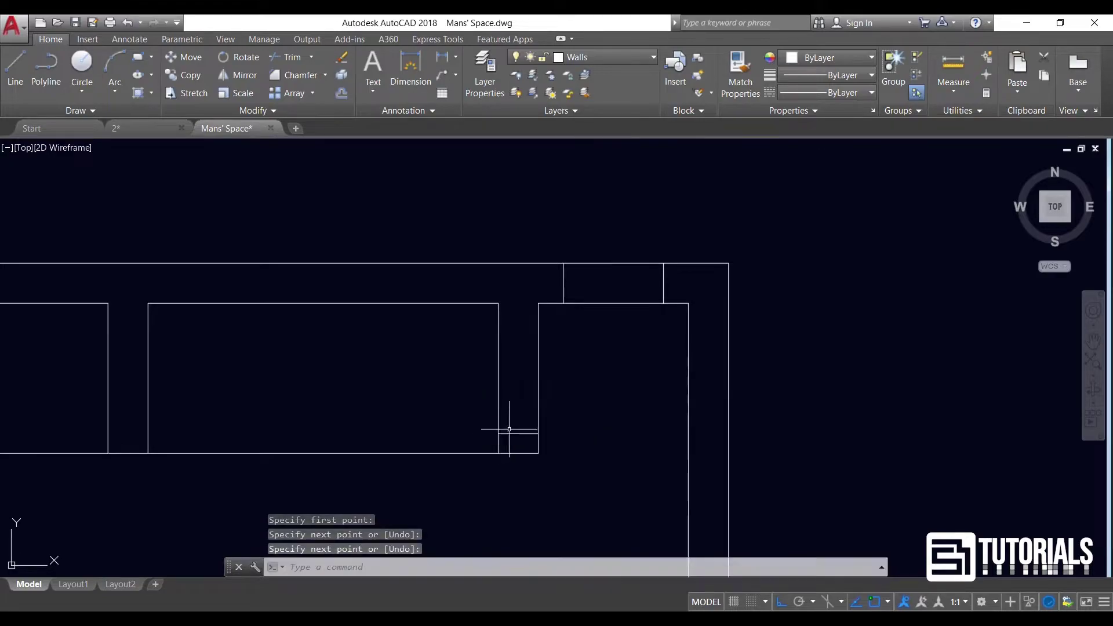
left_click(564, 441)
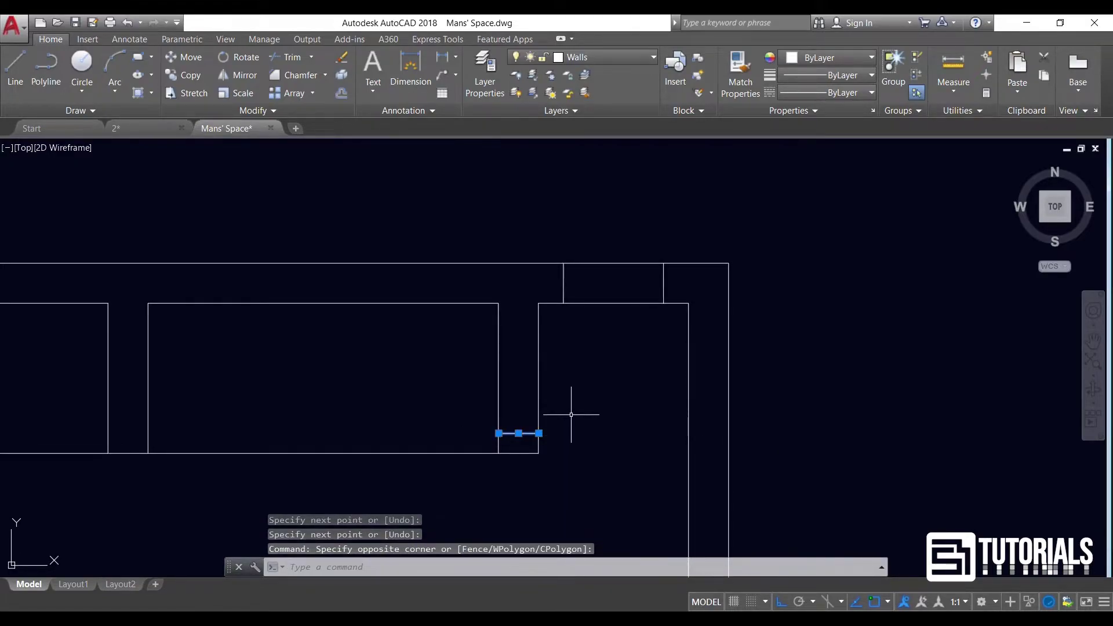
type("CO")
key("Return")
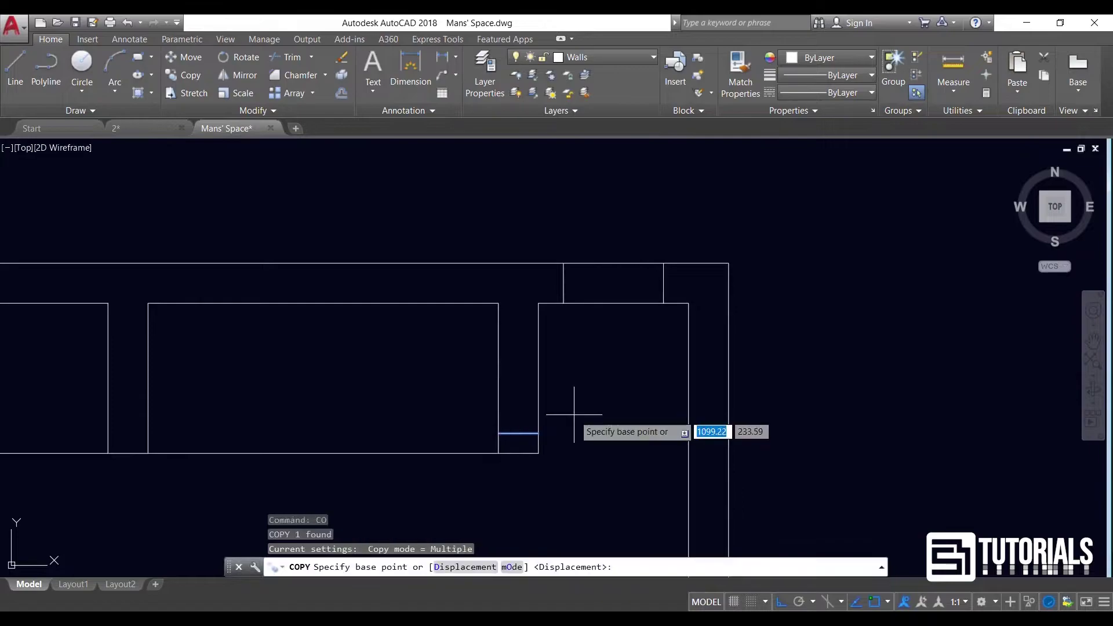
left_click(575, 433)
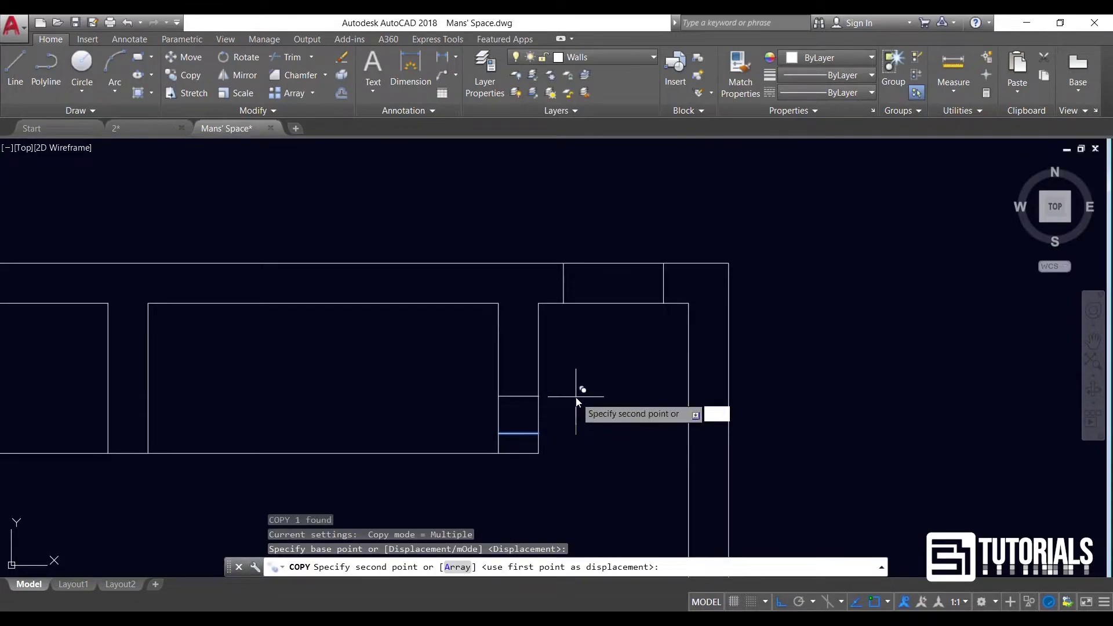
key("Return")
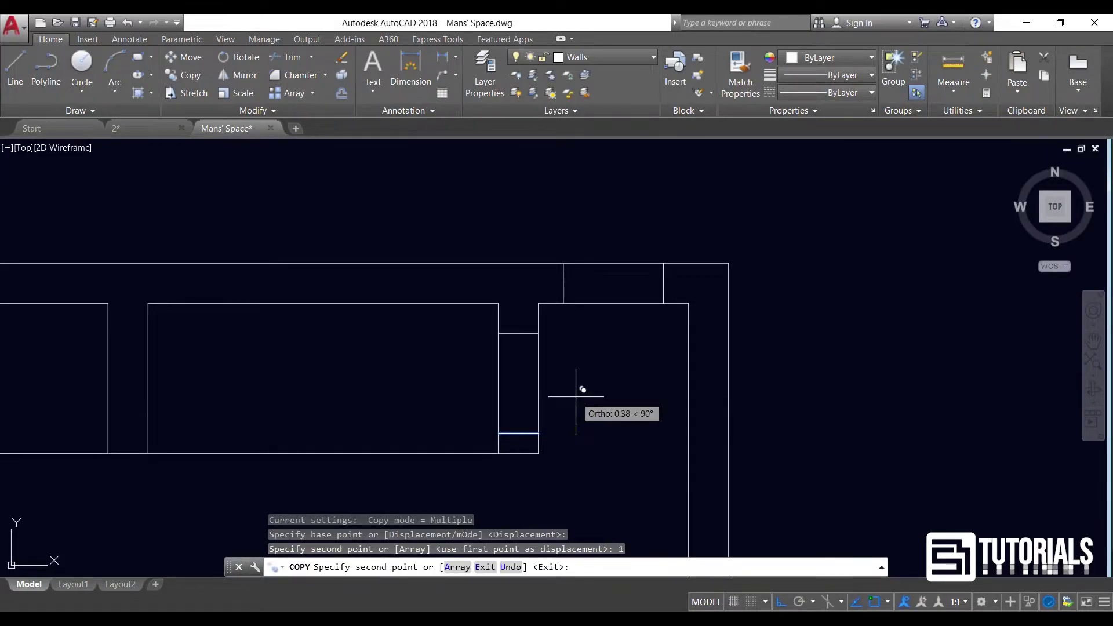
key("Return")
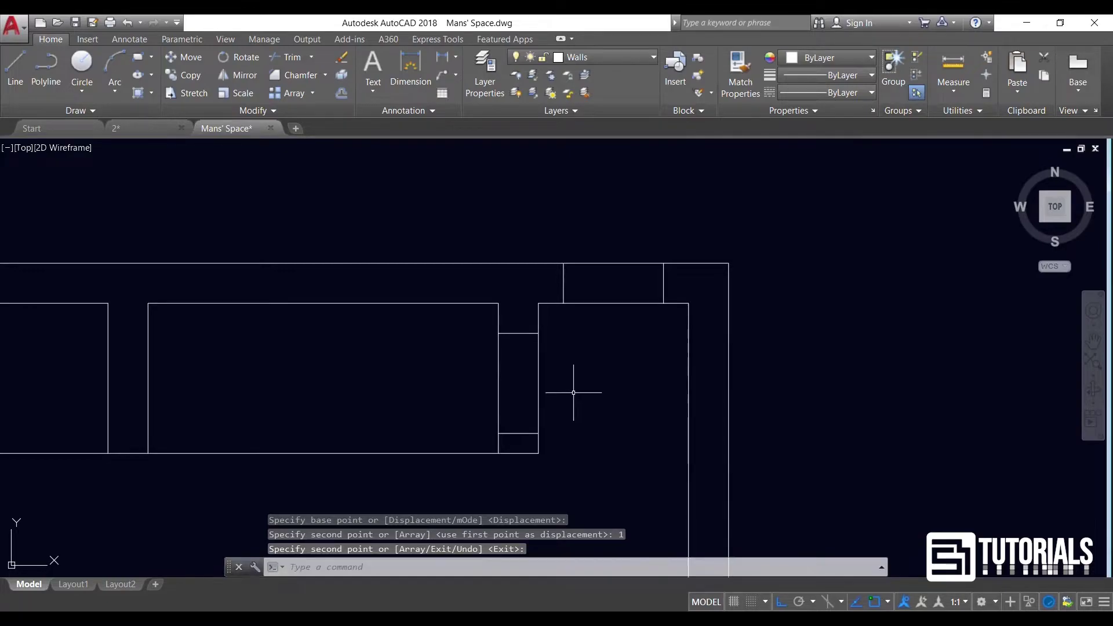
Trim both faces of the rightmost partition between the two short cross lines to make an opening
left_click(288, 57)
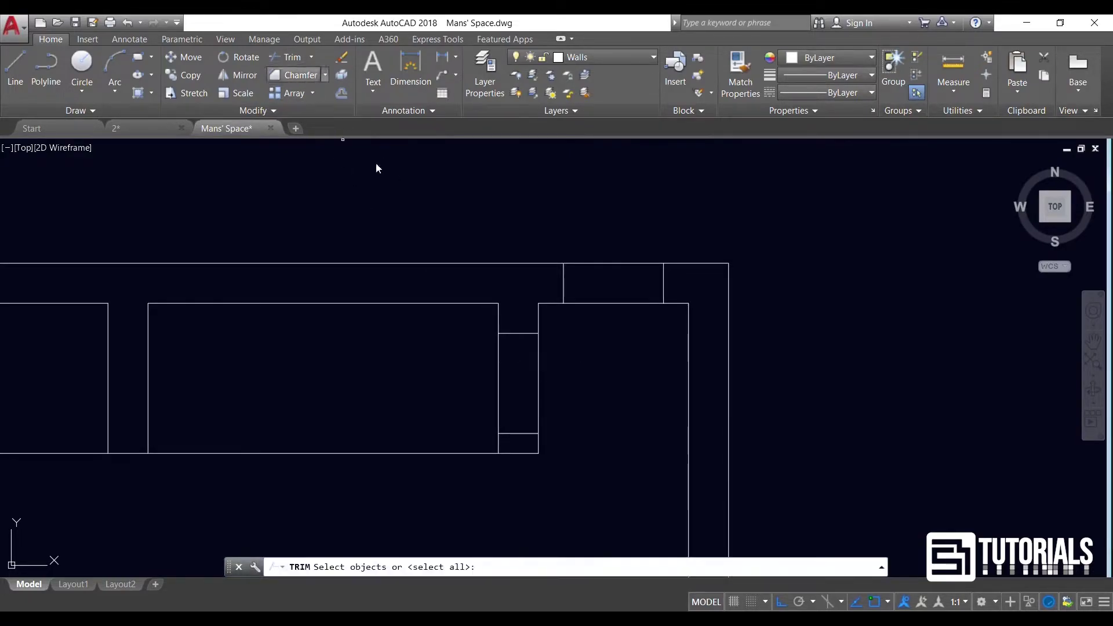
key("Return")
left_click_drag(550, 290, 414, 432)
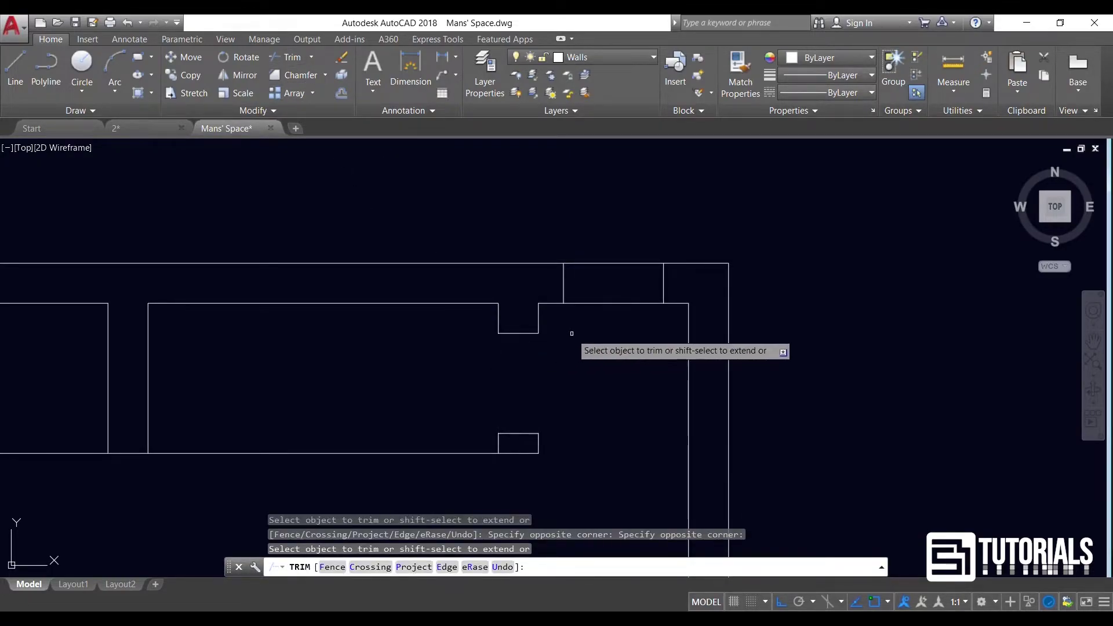
mouse_move(431, 388)
middle_mouse_down()
mouse_move(457, 370)
mouse_move(590, 333)
middle_mouse_up()
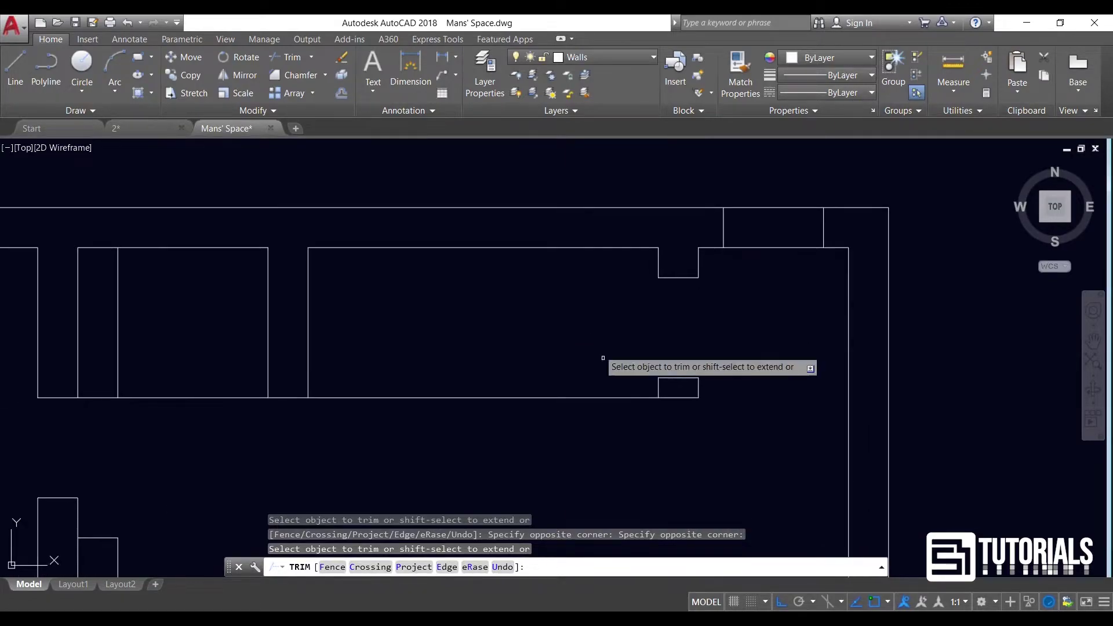
key("Escape")
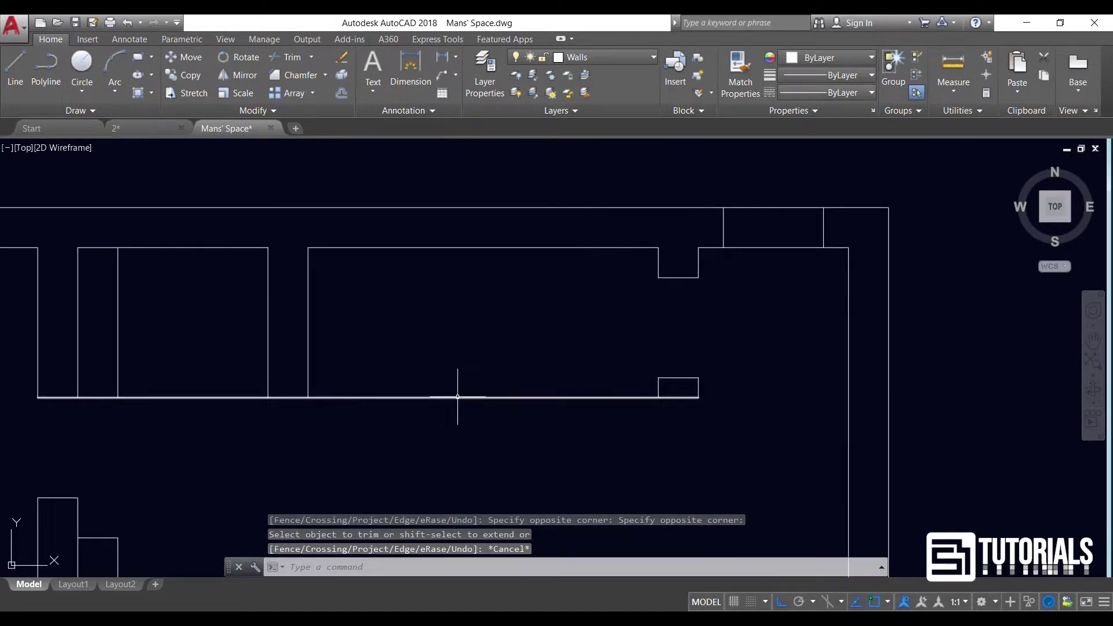
Offset the horizontal line closing the bottom of the upper rooms by 0.03 upward
left_click(458, 397)
key("Escape")
left_click(341, 93)
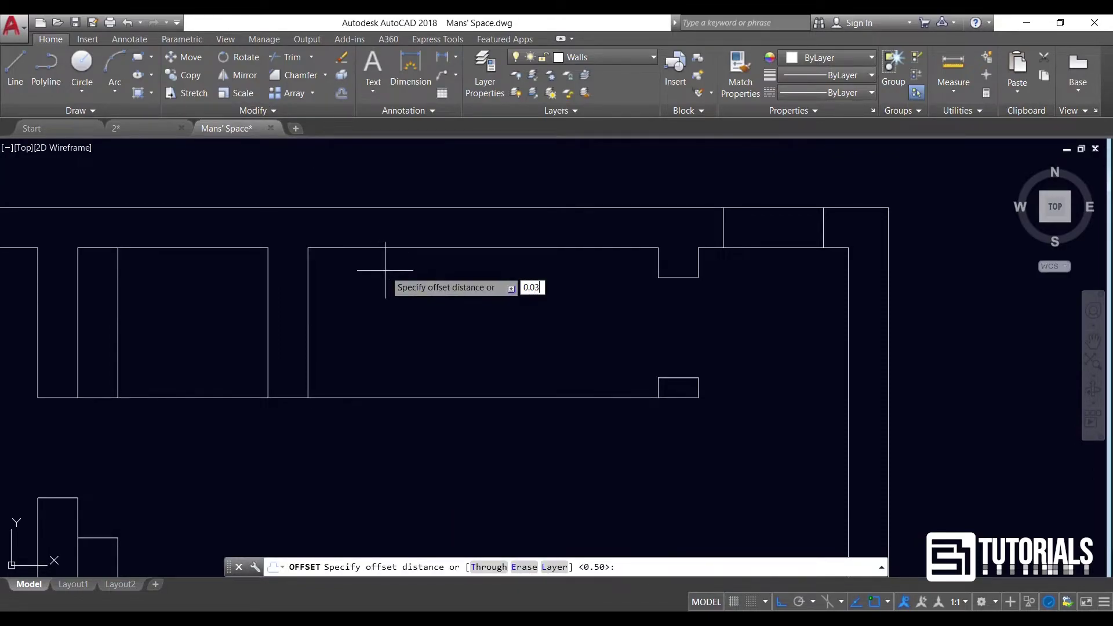
key("Return")
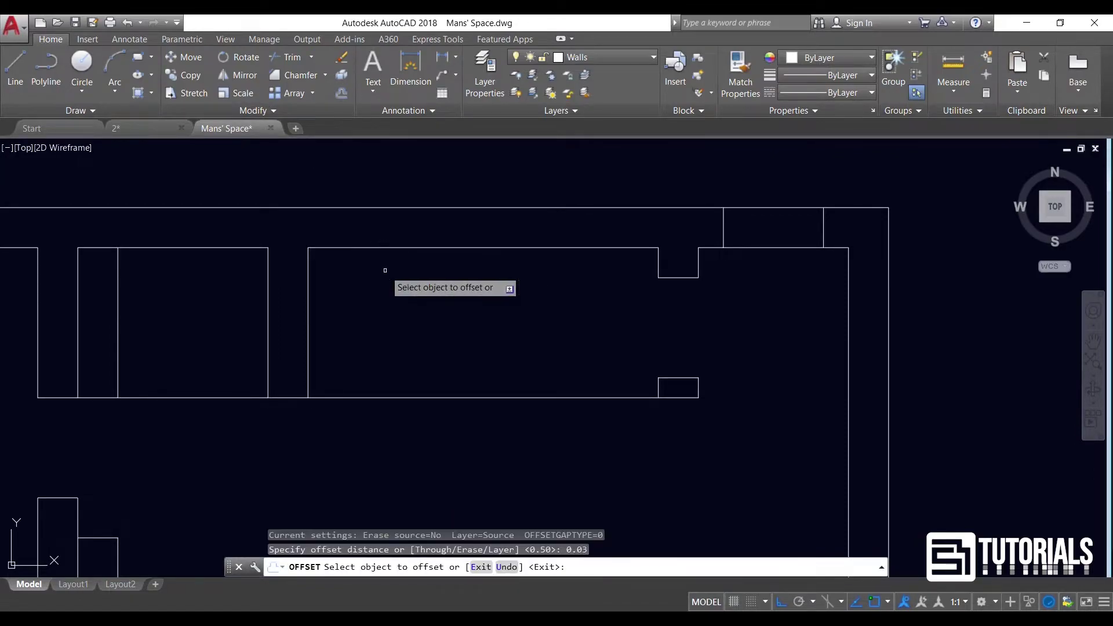
left_click(445, 399)
left_click(444, 331)
key("Escape")
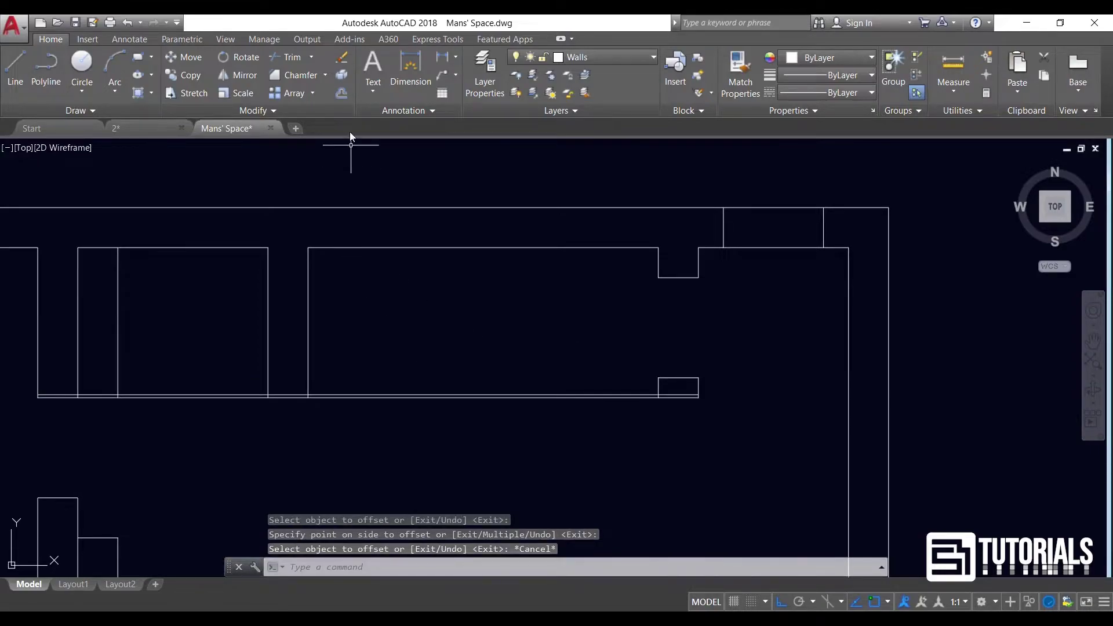
left_click(341, 92)
right_click(472, 298)
key("Escape")
key("Escape")
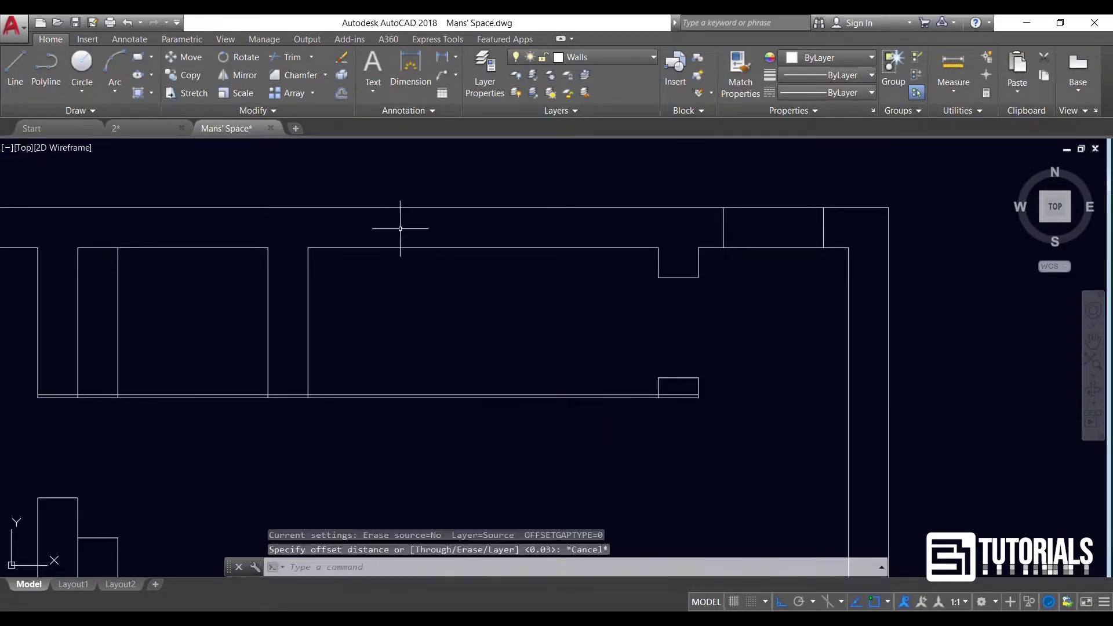
key("Escape")
key("Escape")
Trim the 0.03 offset line where it passes through the rightmost partition's lower stub and the middle partition
left_click(293, 60)
key("Return")
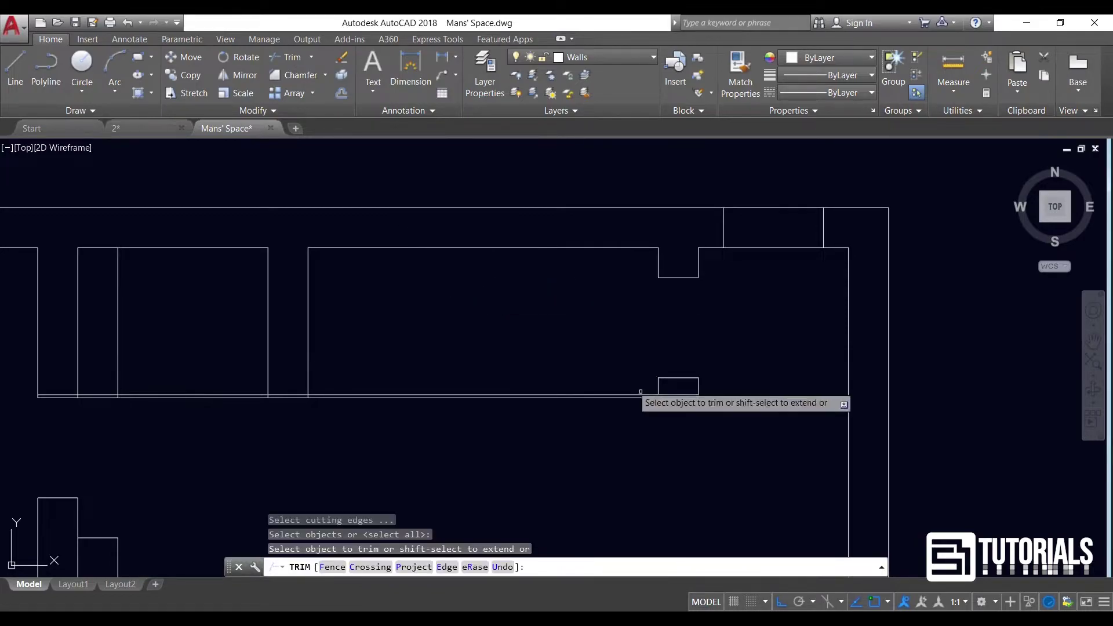
scroll(682, 389, "up", 2)
scroll(682, 389, "down", 2)
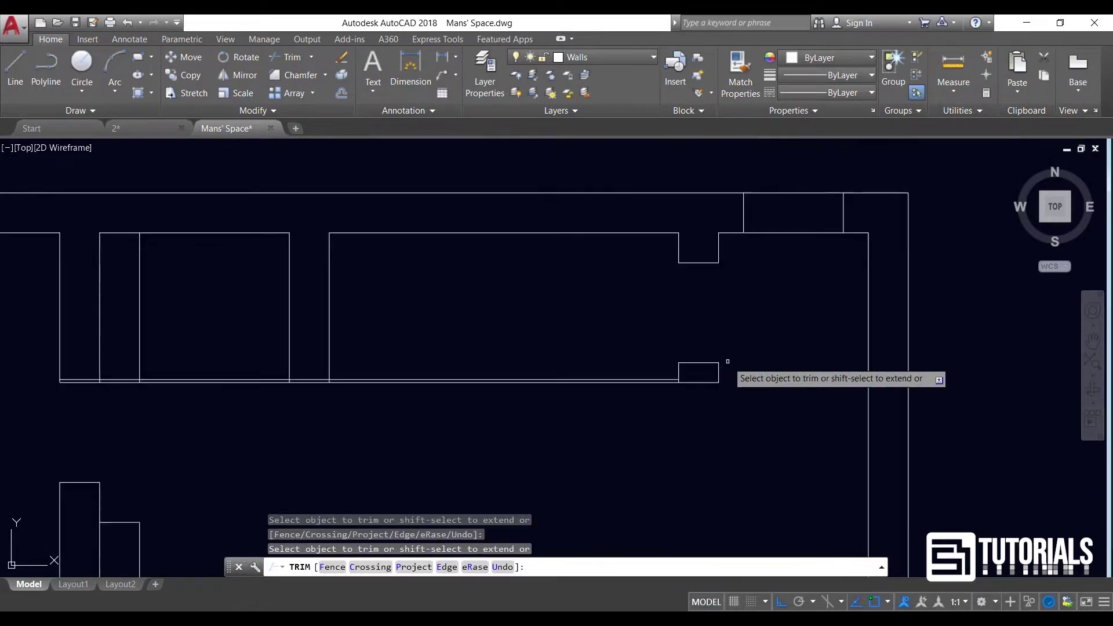
scroll(306, 378, "up", 2)
left_click(332, 384)
mouse_move(334, 382)
middle_mouse_down()
mouse_move(440, 411)
mouse_move(411, 393)
middle_mouse_up()
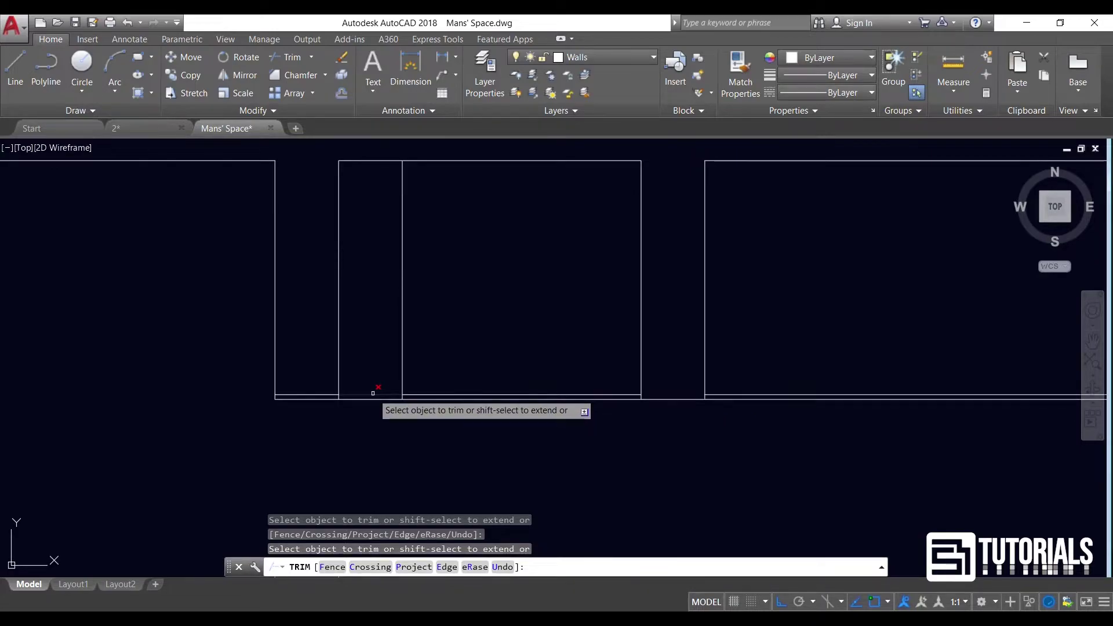
Undo the last trim of the offset line and trim only its piece inside the left partition's thickness
left_click(319, 395)
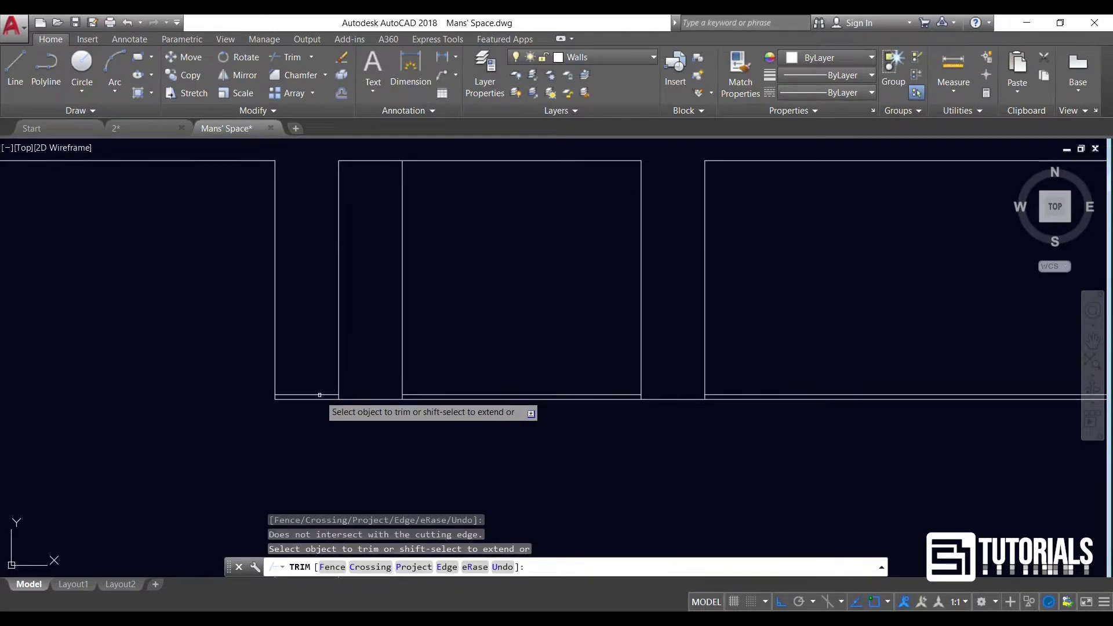
key("ctrl+z")
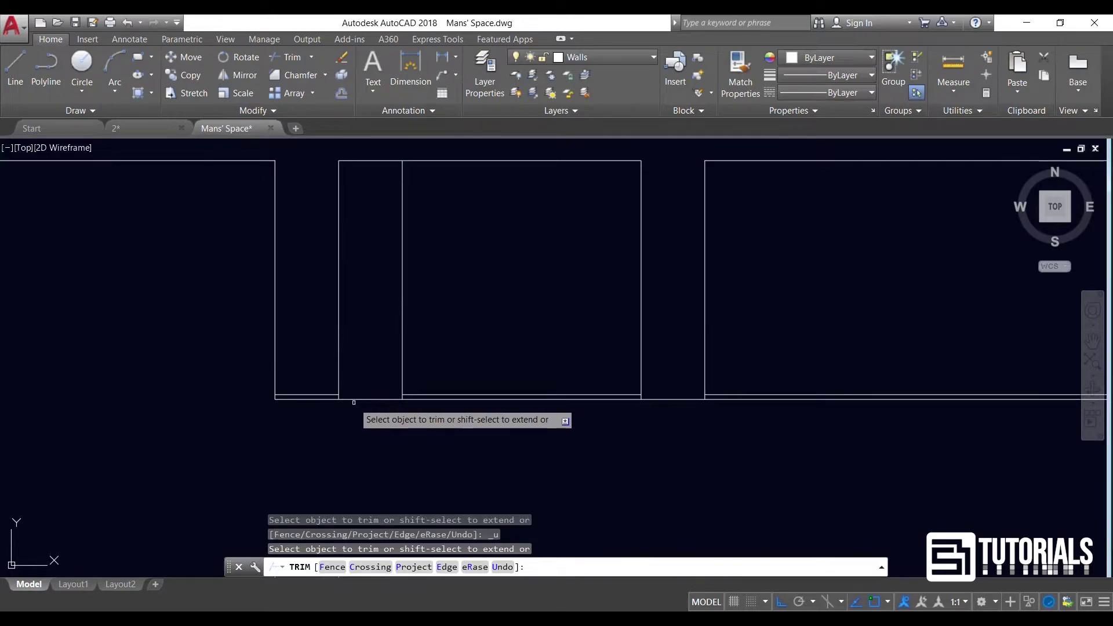
scroll(276, 397, "down", 2)
scroll(273, 388, "up", 4)
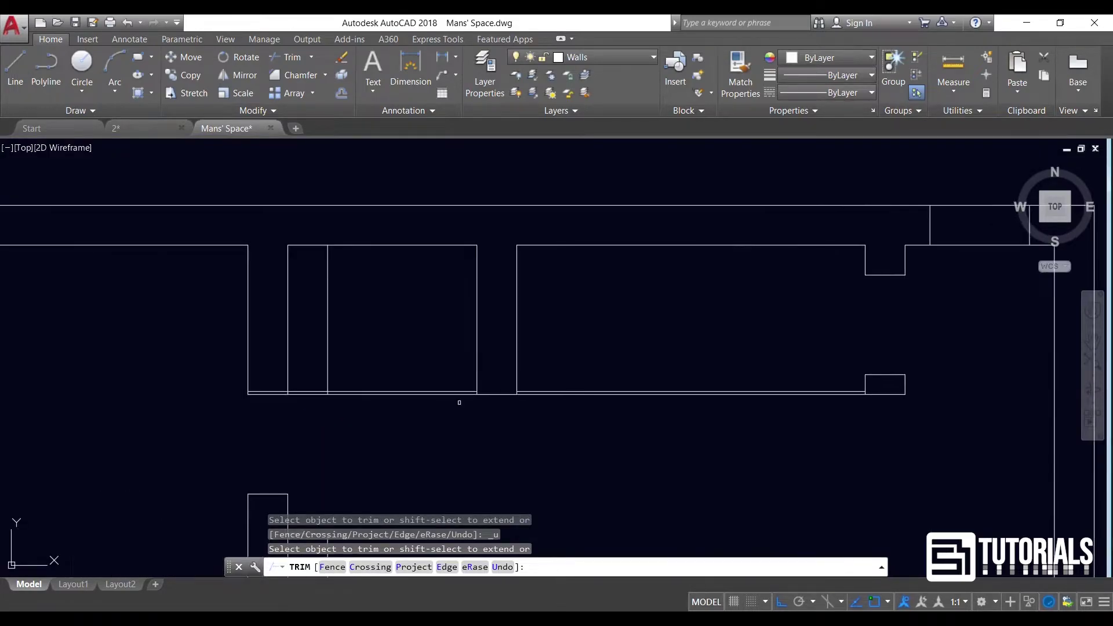
key("Escape")
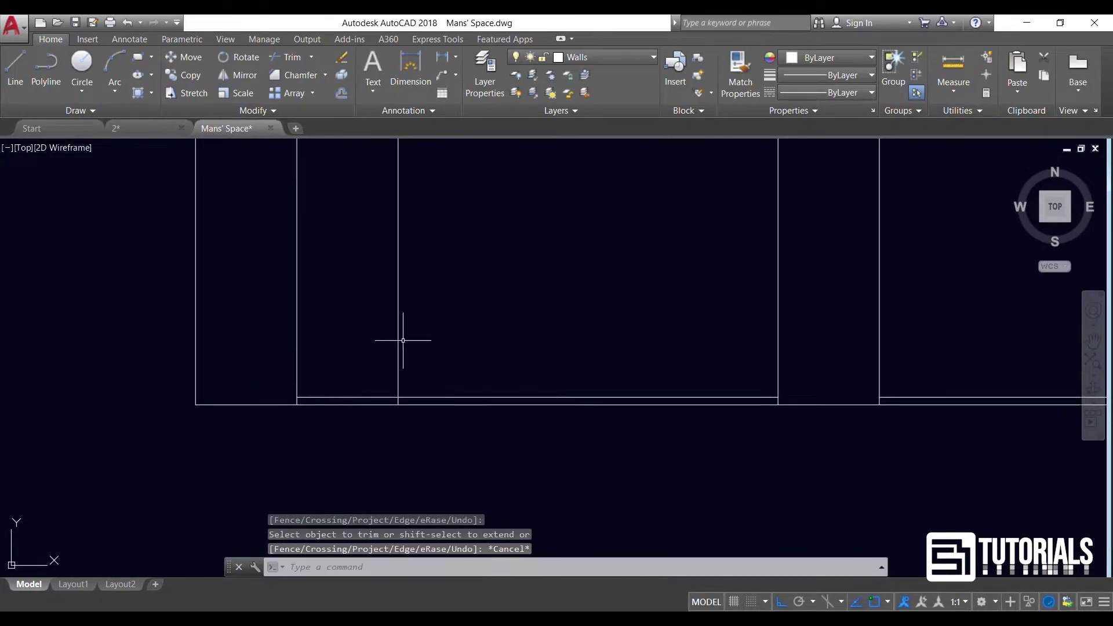
Erase the extra vertical line inside the small upper room between the left and middle partitions
left_click(396, 350)
scroll(394, 366, "down", 4)
scroll(394, 366, "down", 2)
middle_click_drag(454, 398, 445, 364)
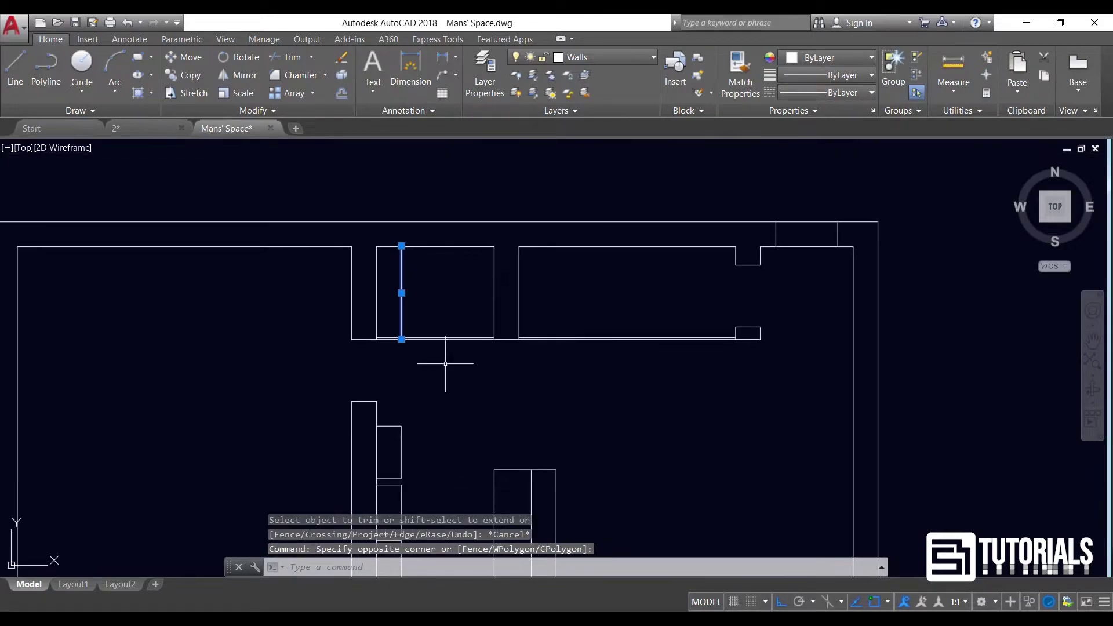
key("Return")
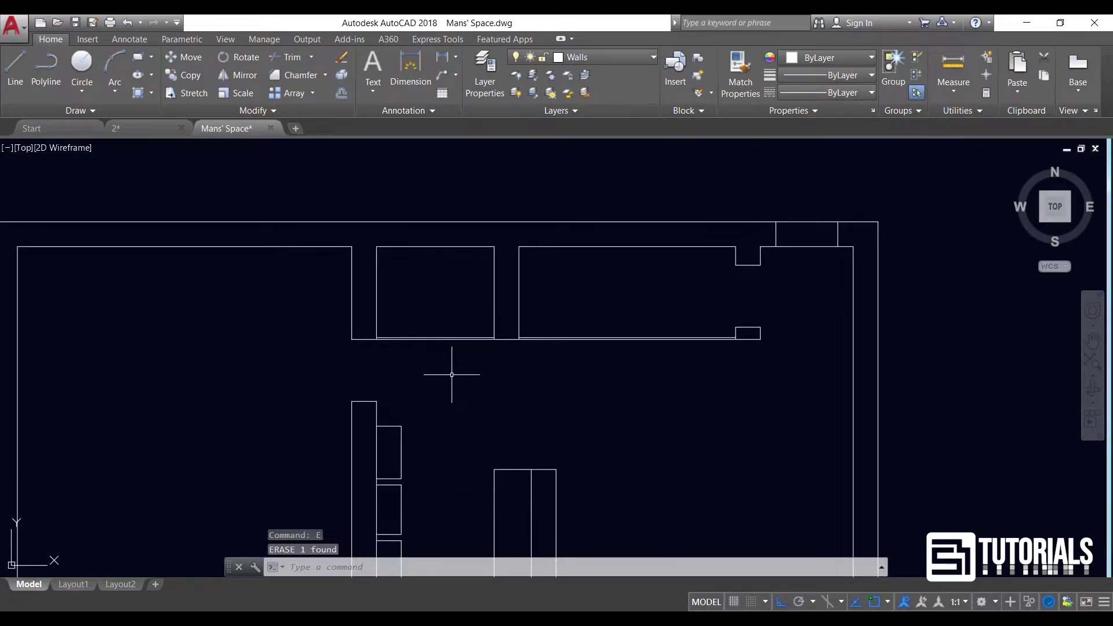
Stretch the middle vertical partition about 0.58 to the left, narrowing the small upper room
middle_click_drag(467, 425, 430, 412)
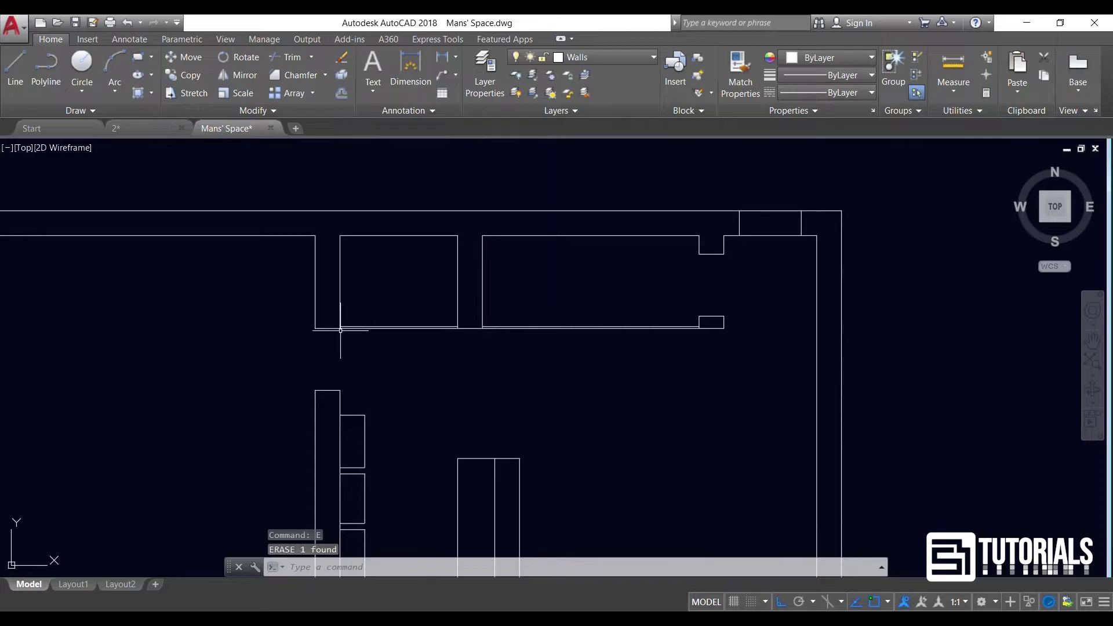
scroll(353, 287, "up", 2)
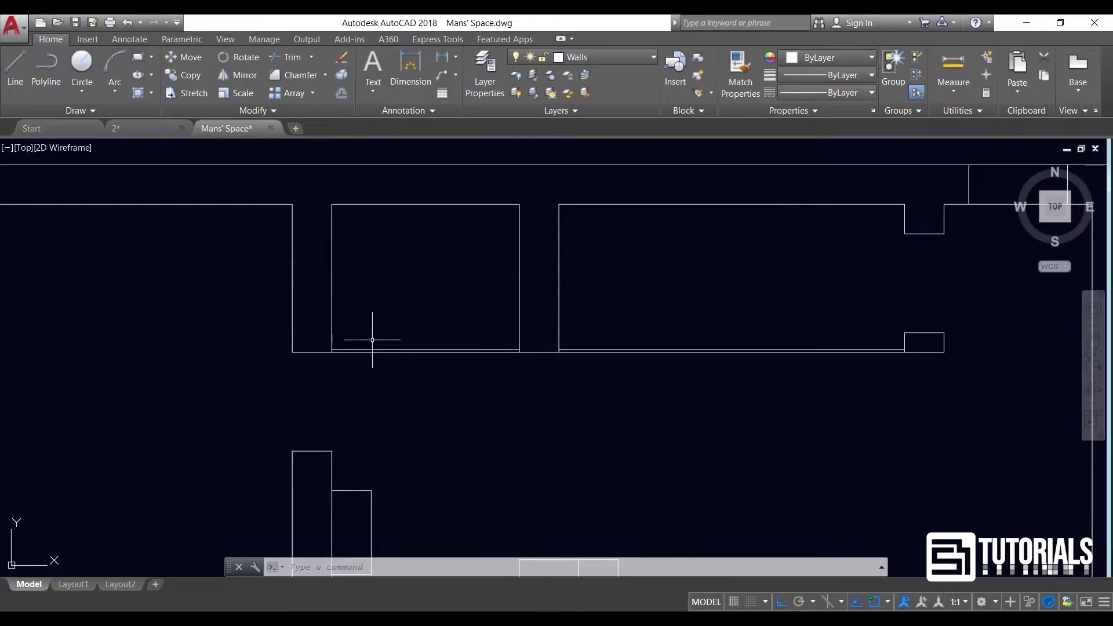
scroll(406, 339, "down", 3)
left_click(514, 207)
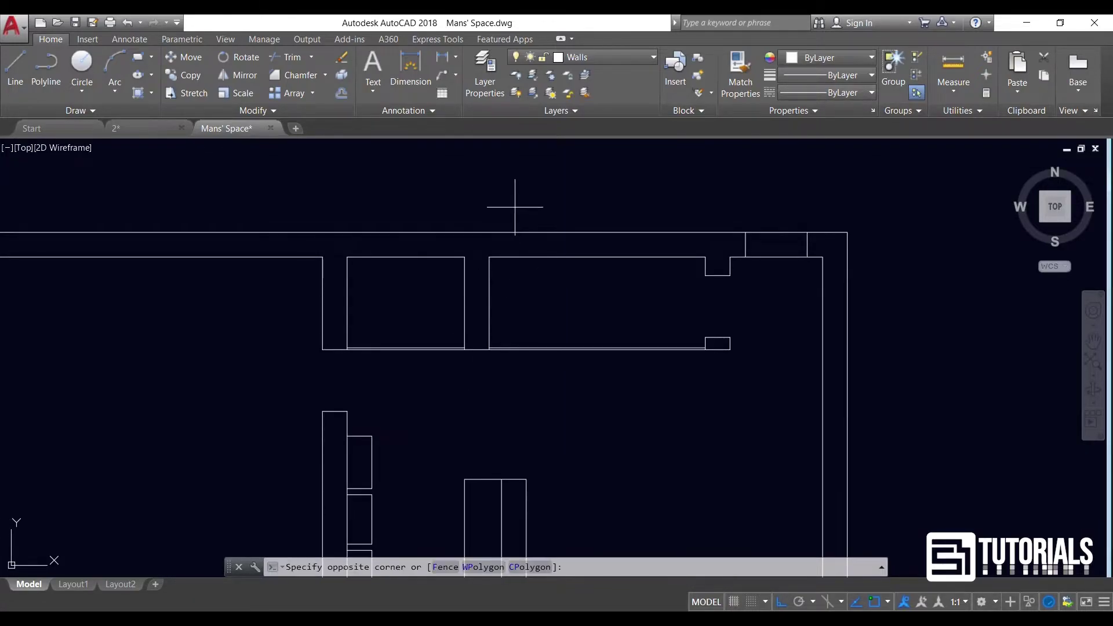
left_click(445, 383)
left_click(189, 94)
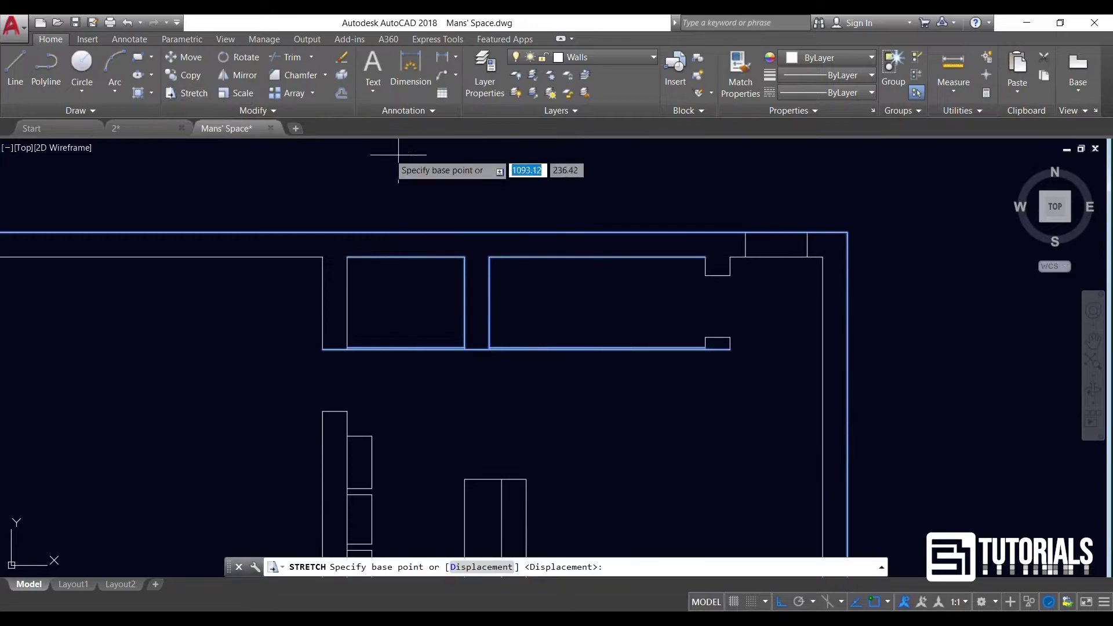
left_click(515, 175)
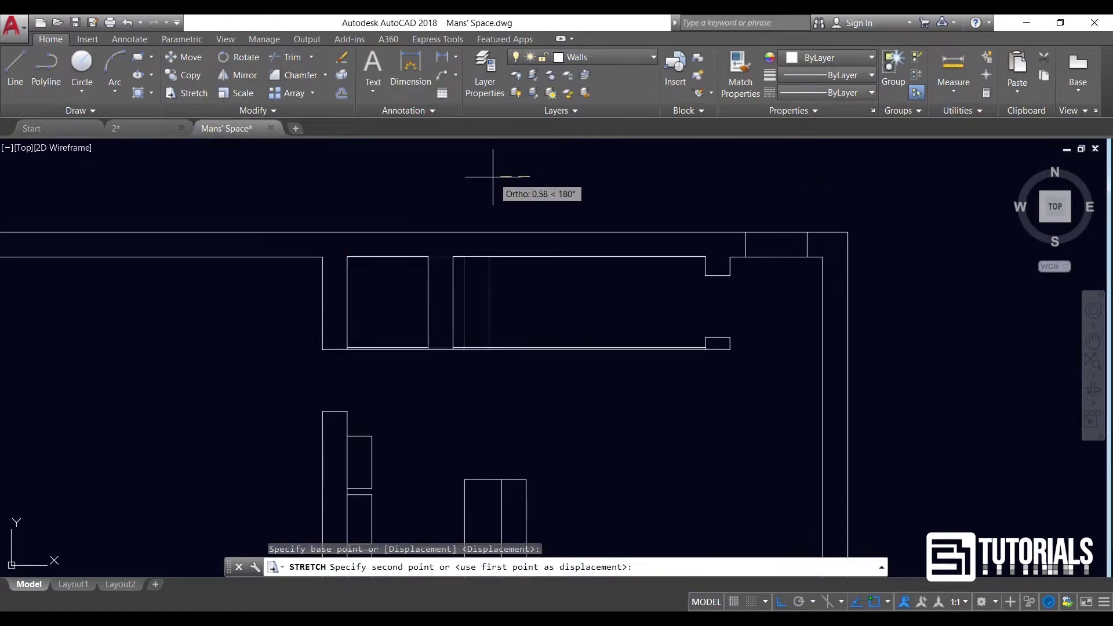
left_click(493, 177)
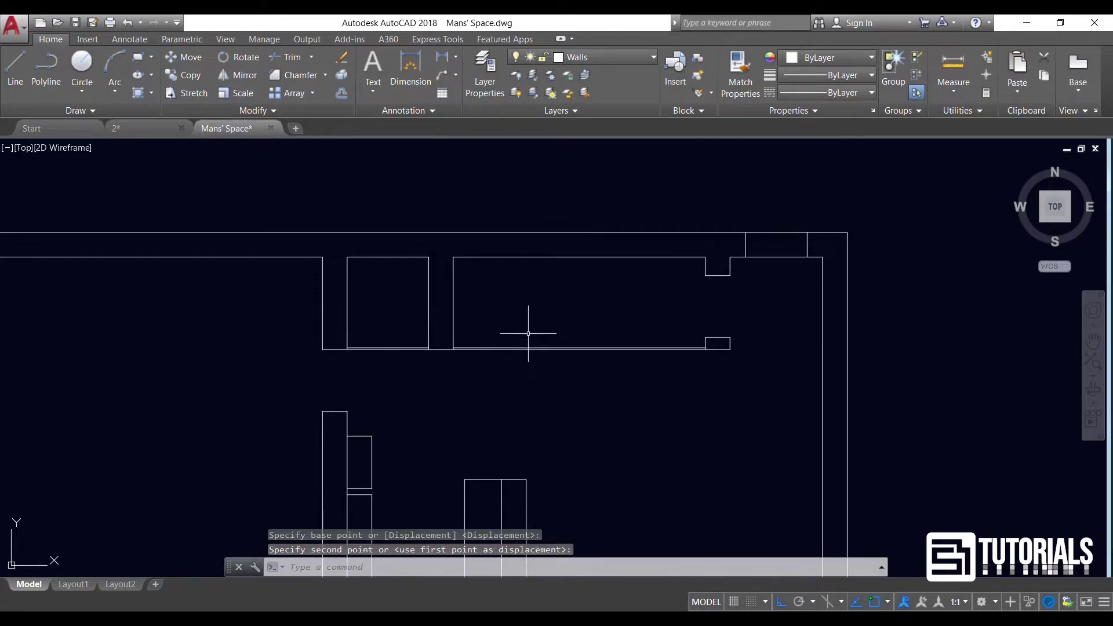
Draw a horizontal line in the larger upper room, level with the lower stub's top edge, ending at the middle partition's right face
scroll(528, 333, "up", 2)
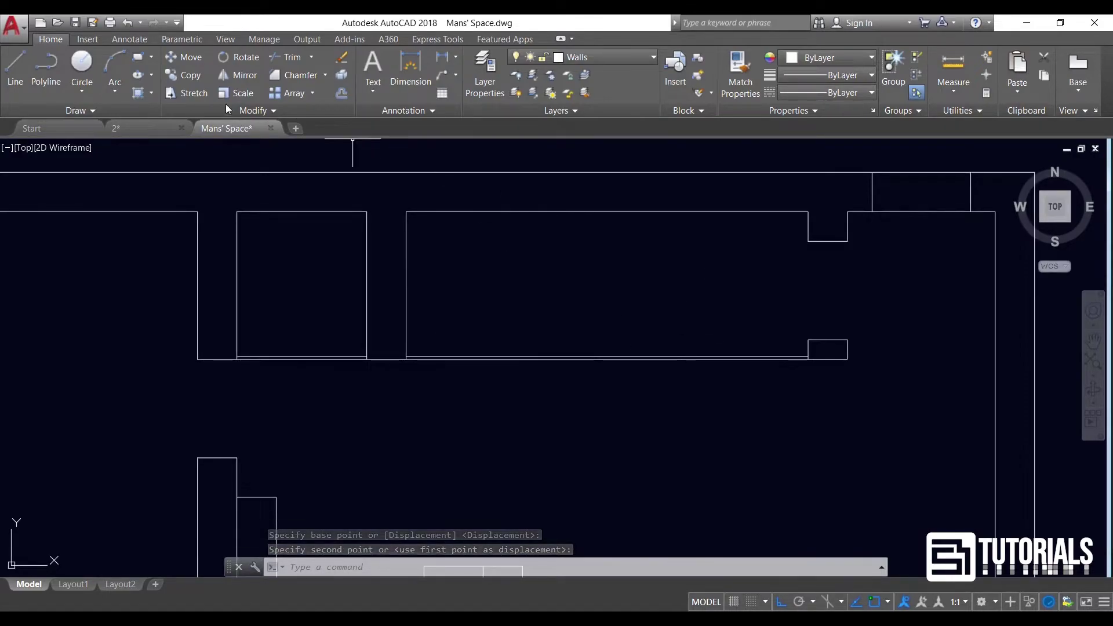
left_click(17, 64)
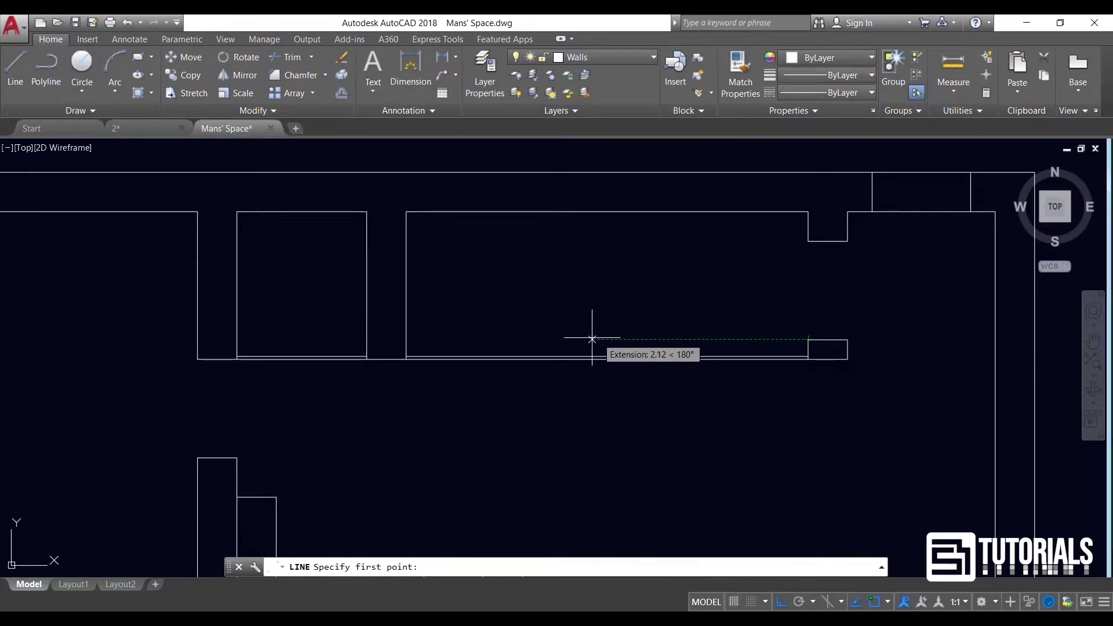
left_click(562, 339)
left_click(407, 340)
key("Return")
key("Return")
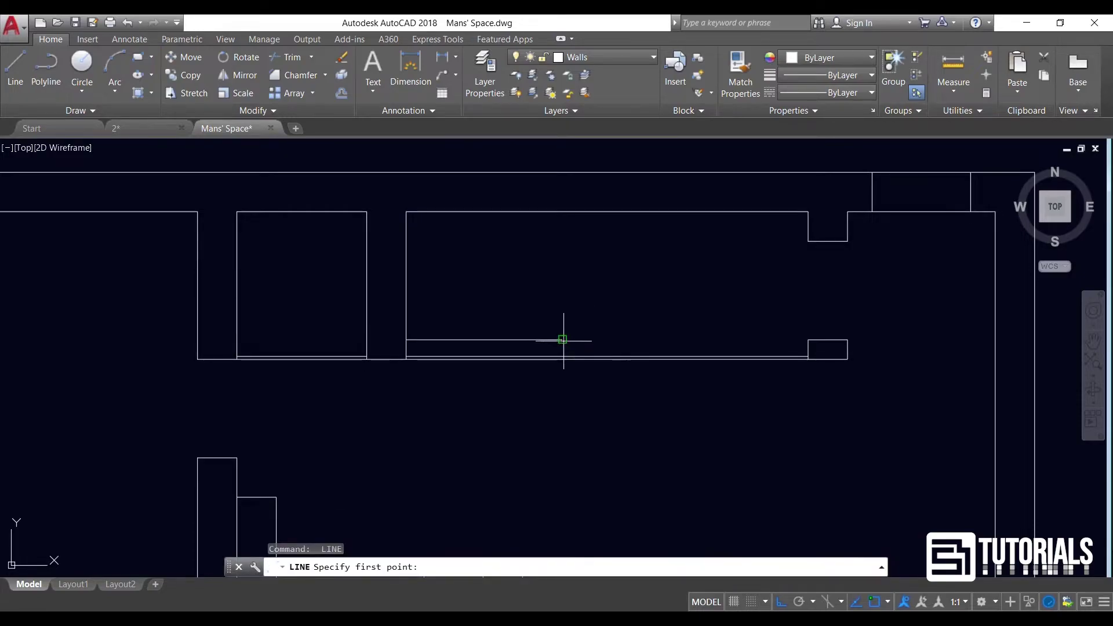
Close the new line's right end with a short vertical line down to the lower edge and trim the panel line inside the closed block
left_click(562, 339)
left_click(562, 357)
key("Return")
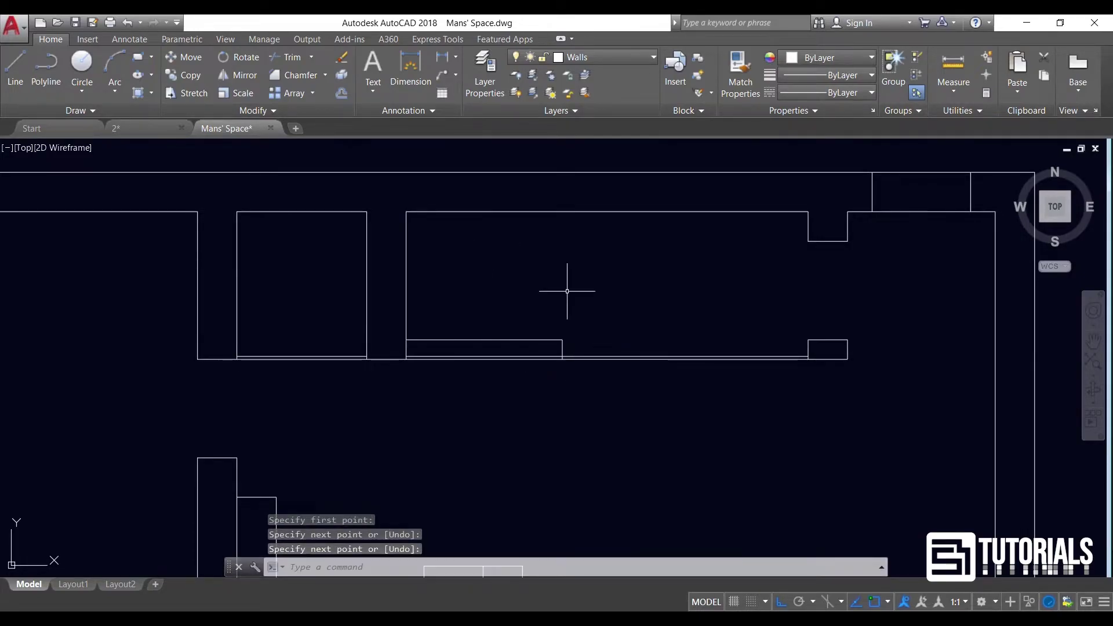
left_click(288, 57)
key("Return")
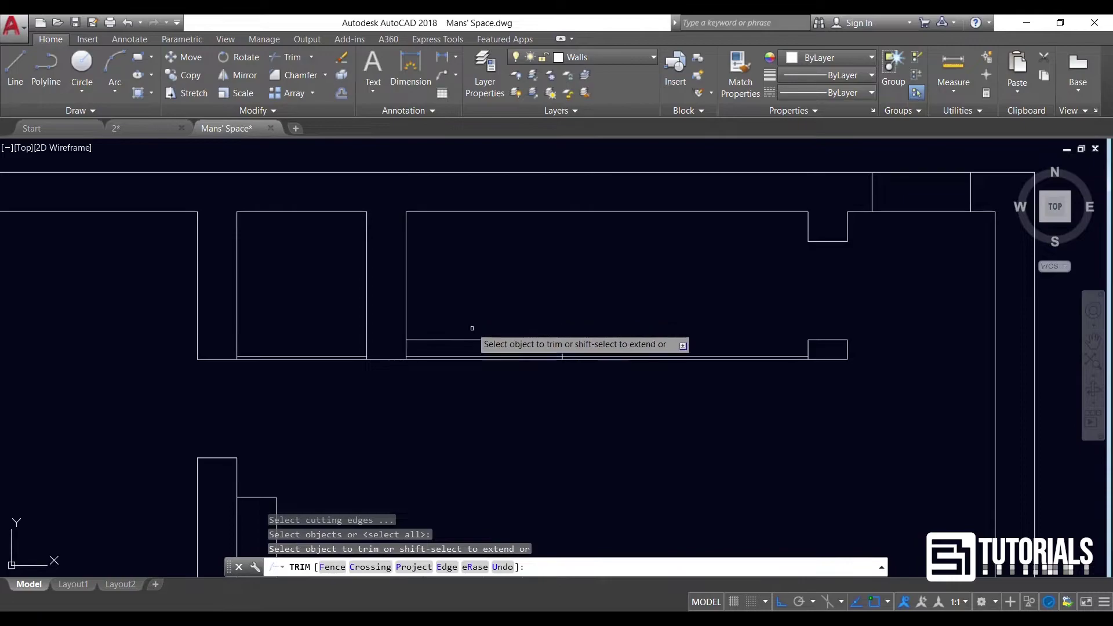
left_click(473, 355)
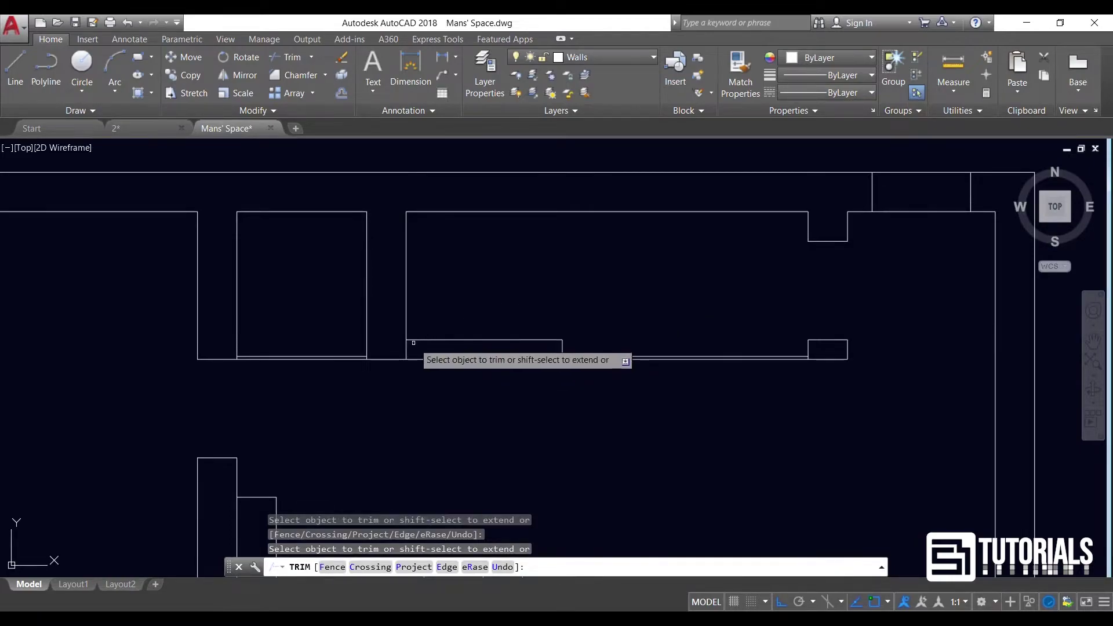
key("Escape")
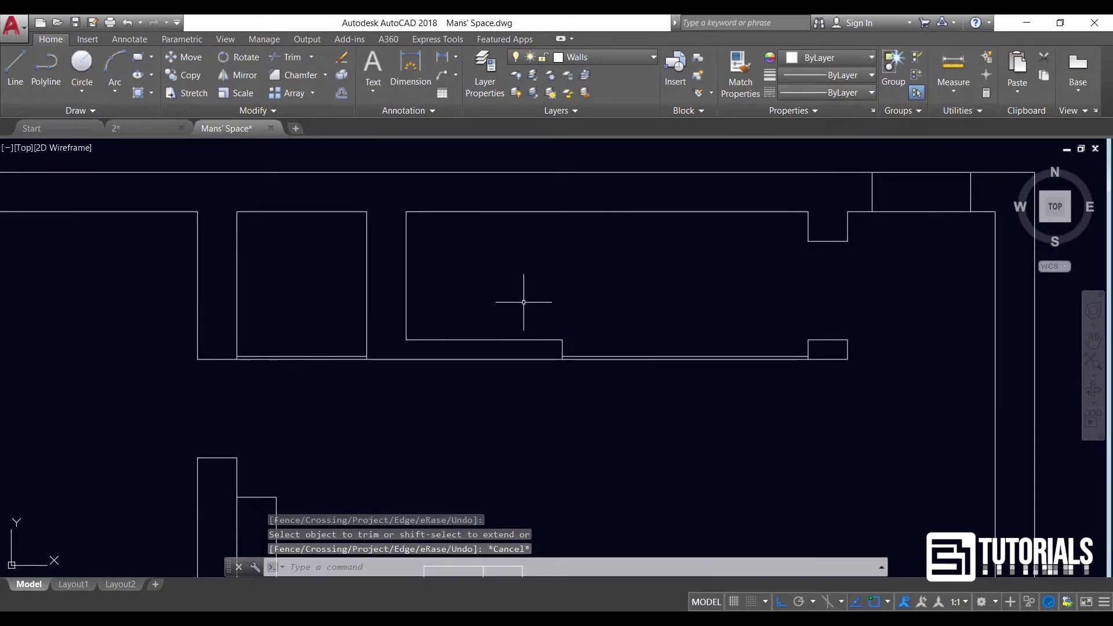
Draw a vertical guide line from the lower right partition's top-right corner up past the closed block in the upper room
scroll(499, 298, "down", 2)
middle_click_drag(561, 391, 488, 397)
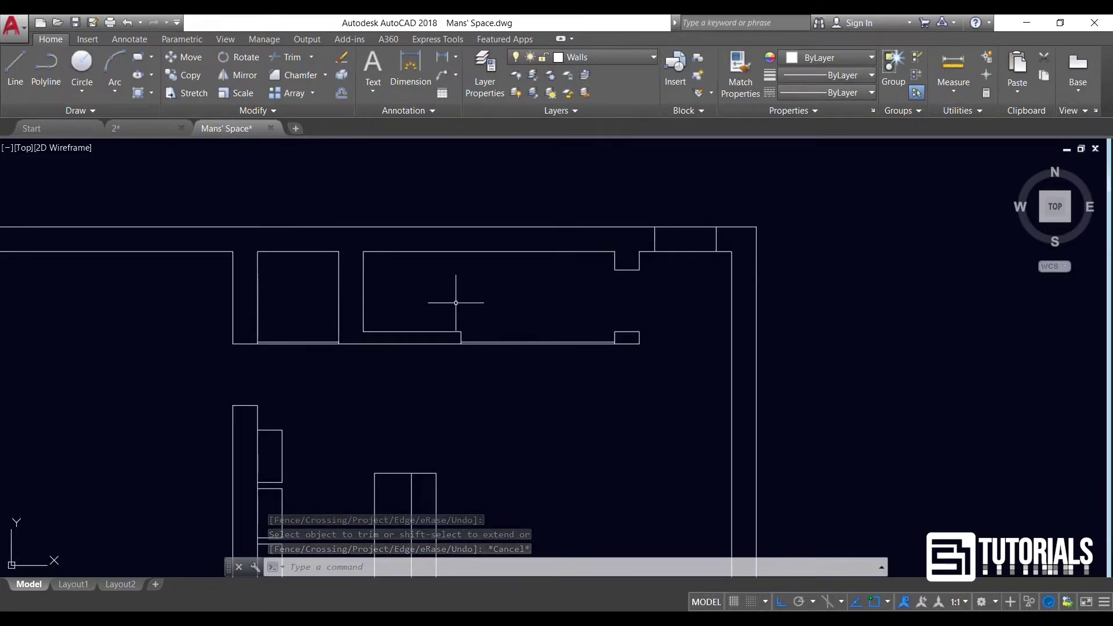
left_click(22, 62)
left_click(436, 473)
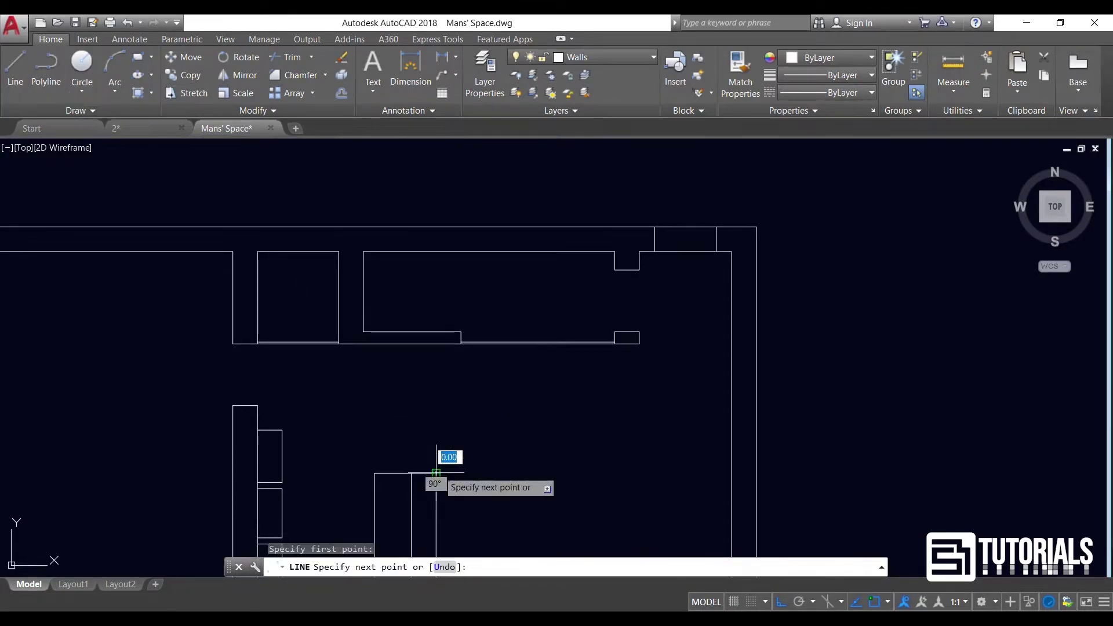
left_click(447, 326)
key("Return")
Stretch the right end of the upper room's closed block left to the vertical guide line
scroll(460, 326, "up", 5)
left_click(477, 305)
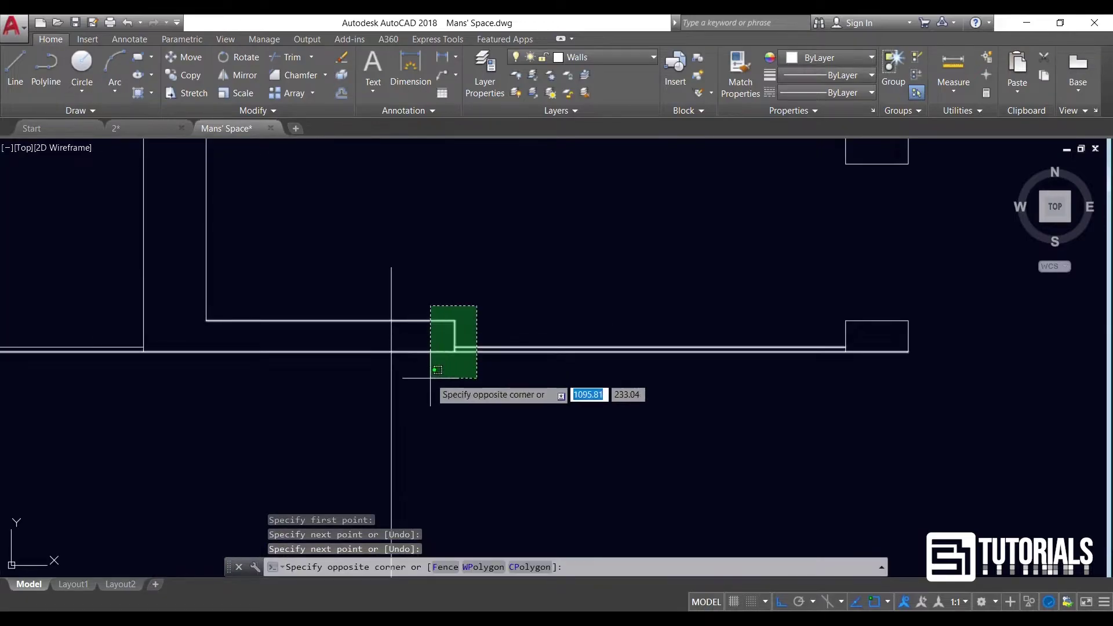
left_click(430, 378)
left_click(186, 96)
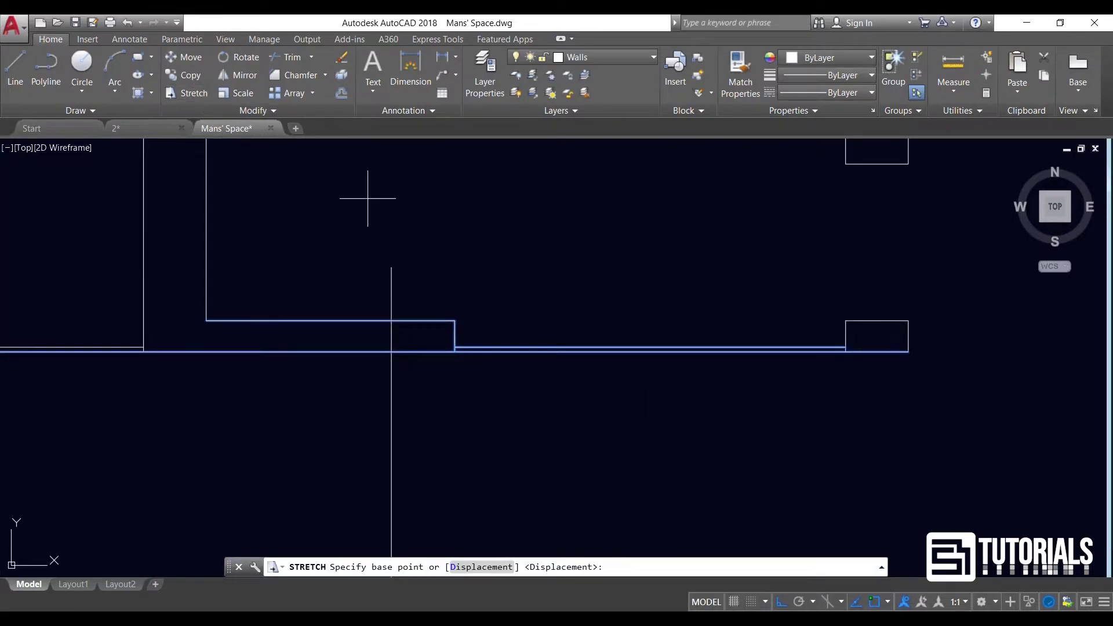
left_click(454, 320)
left_click(391, 320)
Erase the vertical guide line between the lower right partition and the upper room's block
left_click(430, 246)
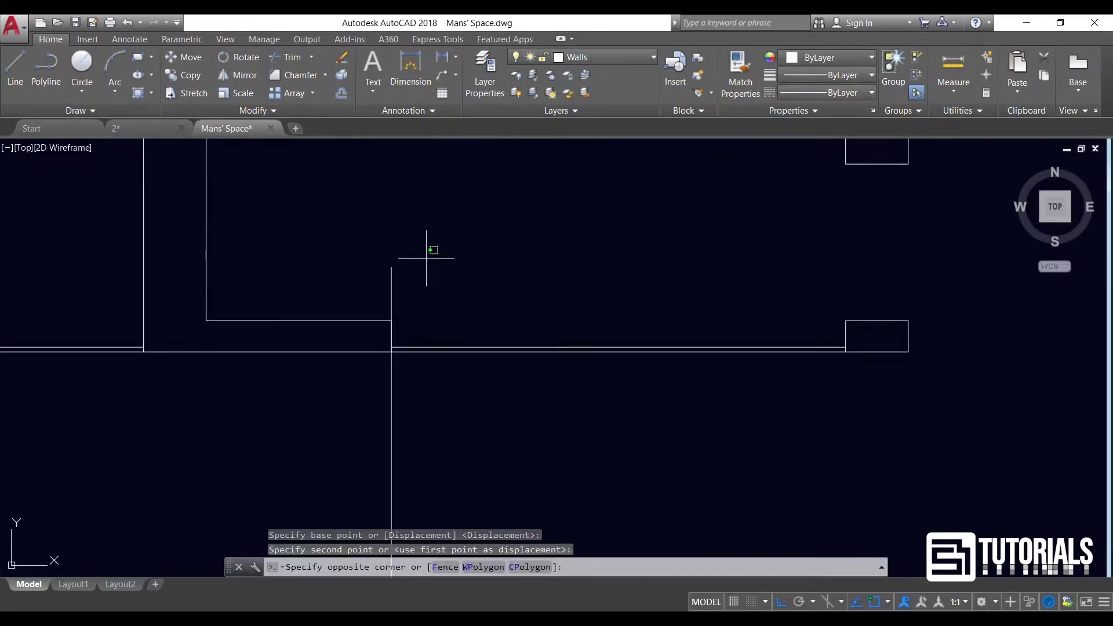
left_click(378, 280)
type("e")
key("Return")
scroll(468, 274, "down", 3)
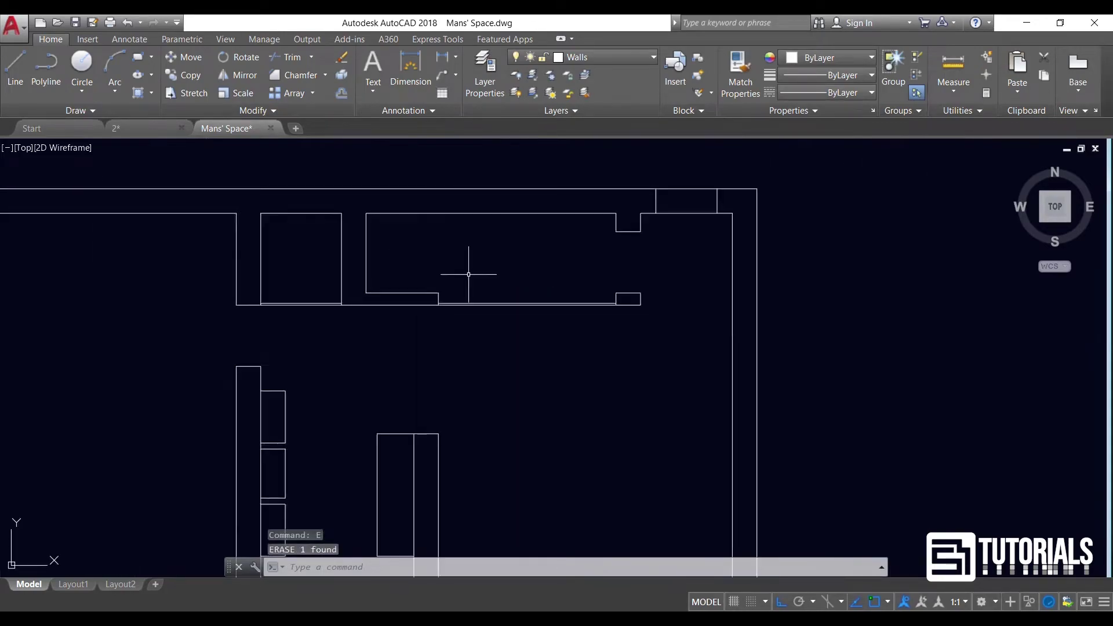
Draw two vertical lines across the bottom wall, aligned with the left strip's right edge and the right strip's left edge
scroll(447, 245, "down", 2)
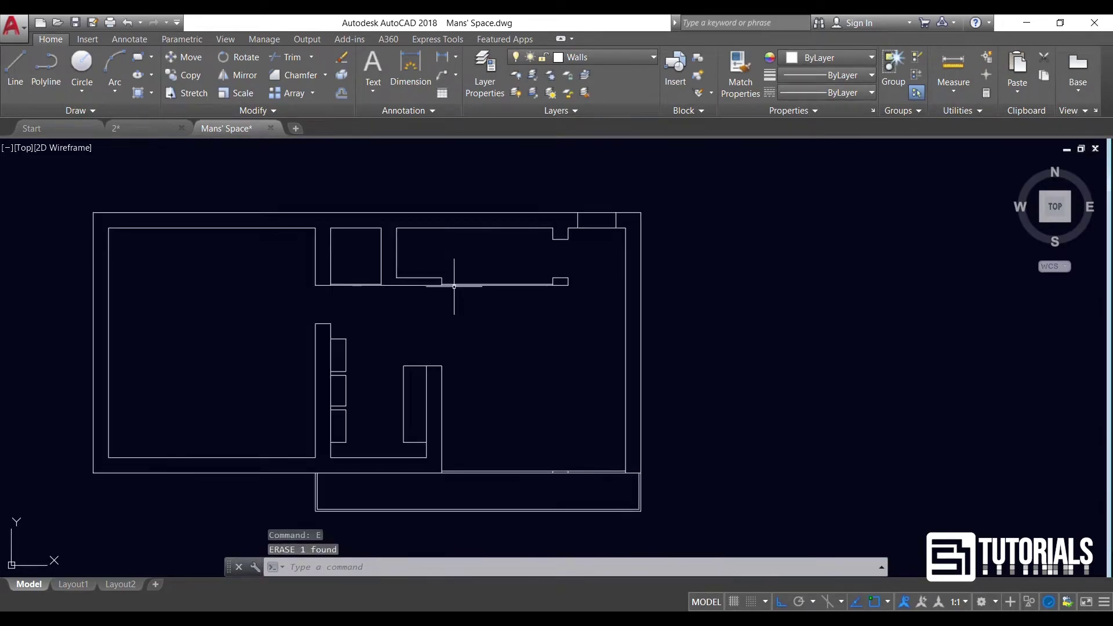
middle_click_drag(496, 385, 522, 389)
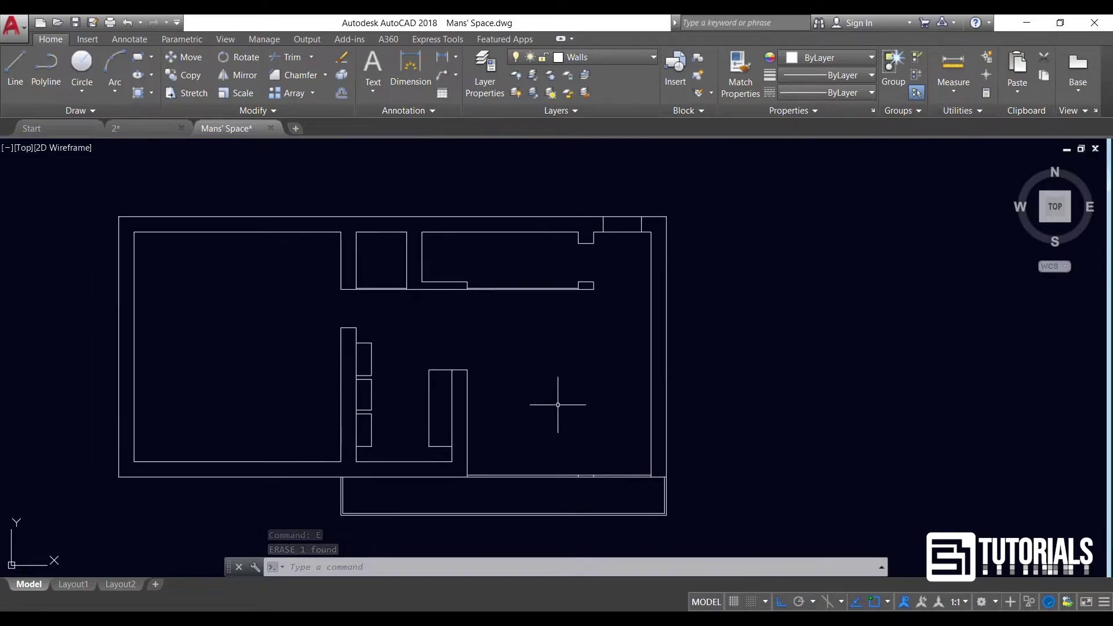
scroll(390, 466, "up", 2)
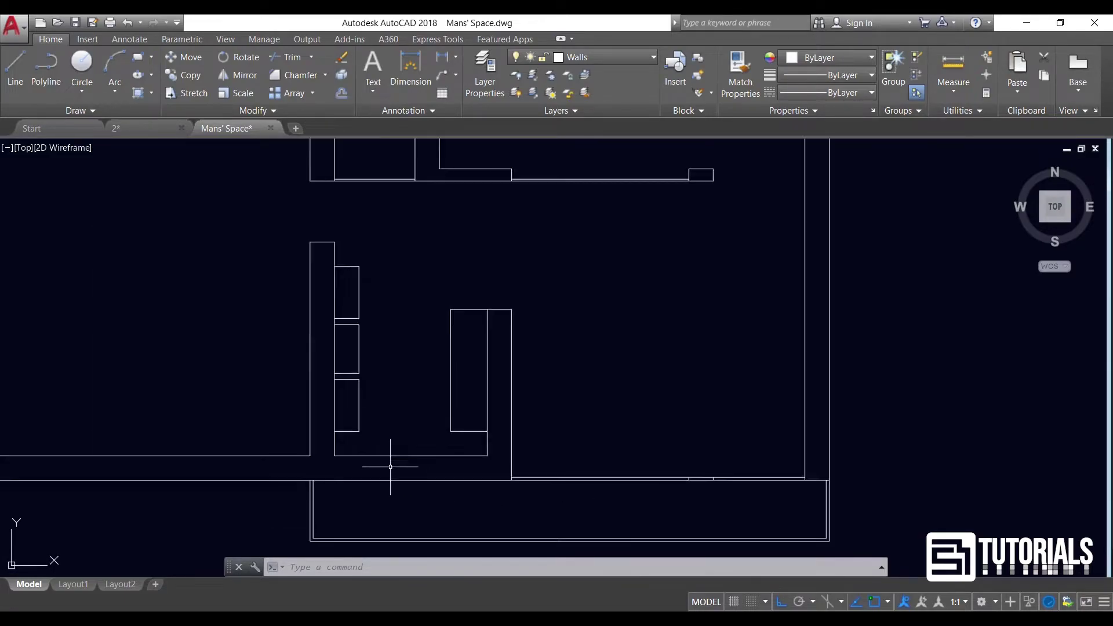
left_click(22, 67)
scroll(400, 458, "up", 2)
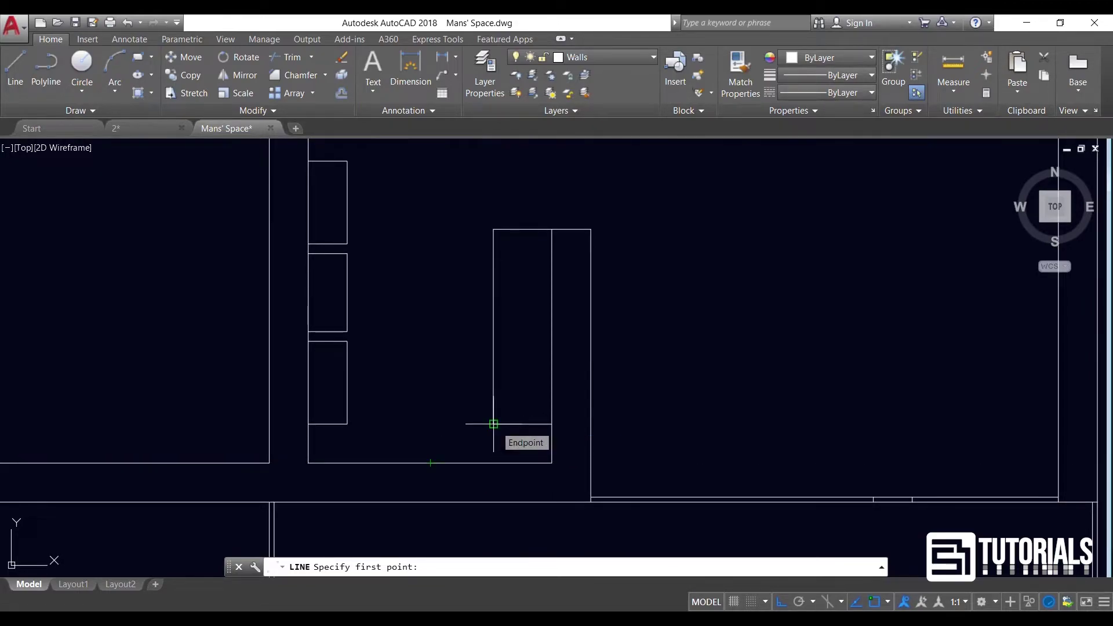
left_click(493, 462)
left_click(493, 502)
key("Return")
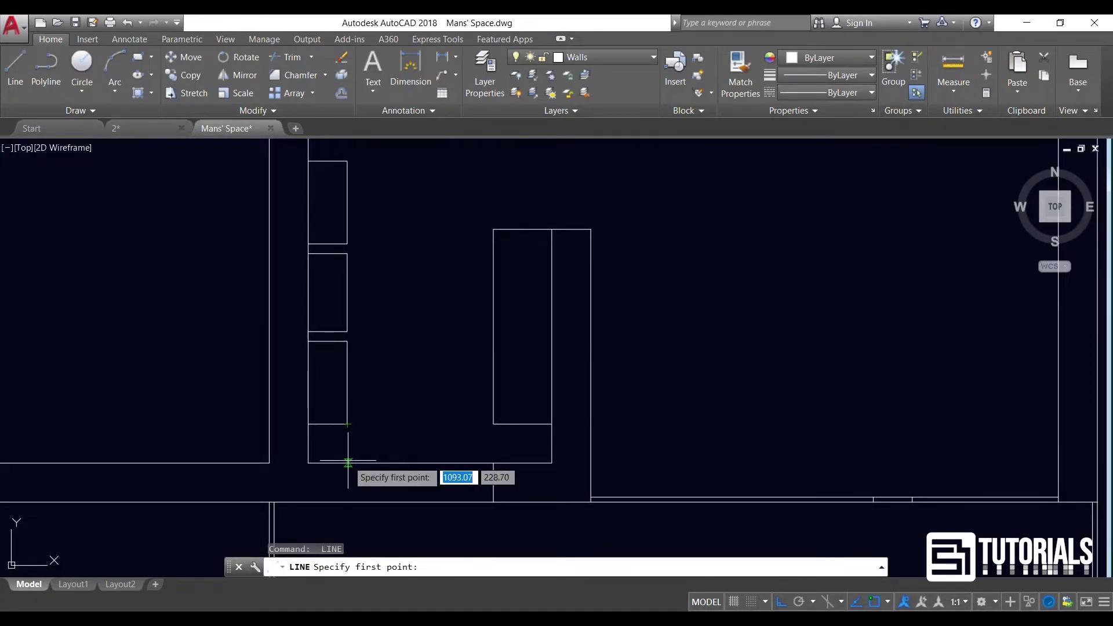
left_click(347, 462)
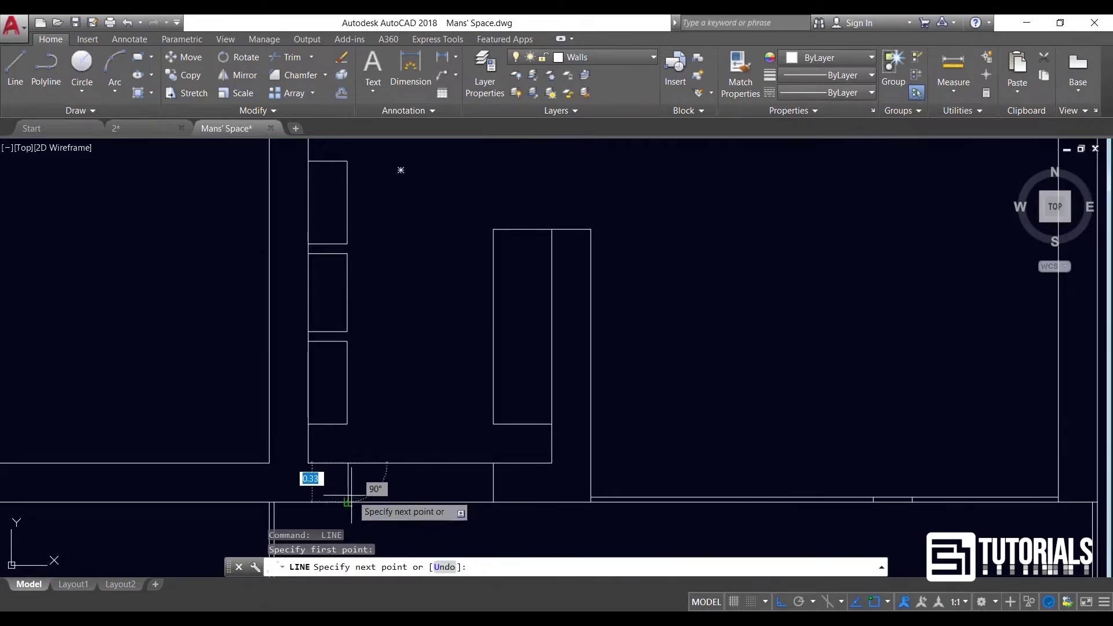
key("Escape")
Draw a horizontal line midway through the bottom wall thickness, joining the two new vertical lines
key("Return")
left_click(348, 482)
left_click(493, 482)
key("Return")
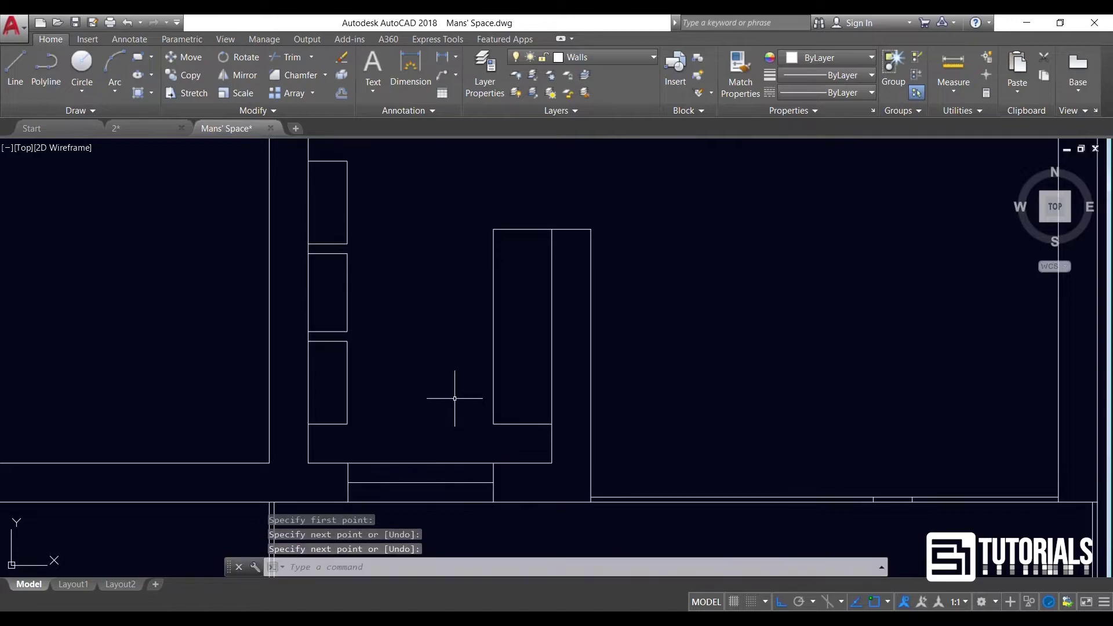
Trim both top wall lines between the two vertical jambs near the upper right corner to open the doorway
scroll(529, 372, "down", 4)
middle_click_drag(277, 357, 245, 413)
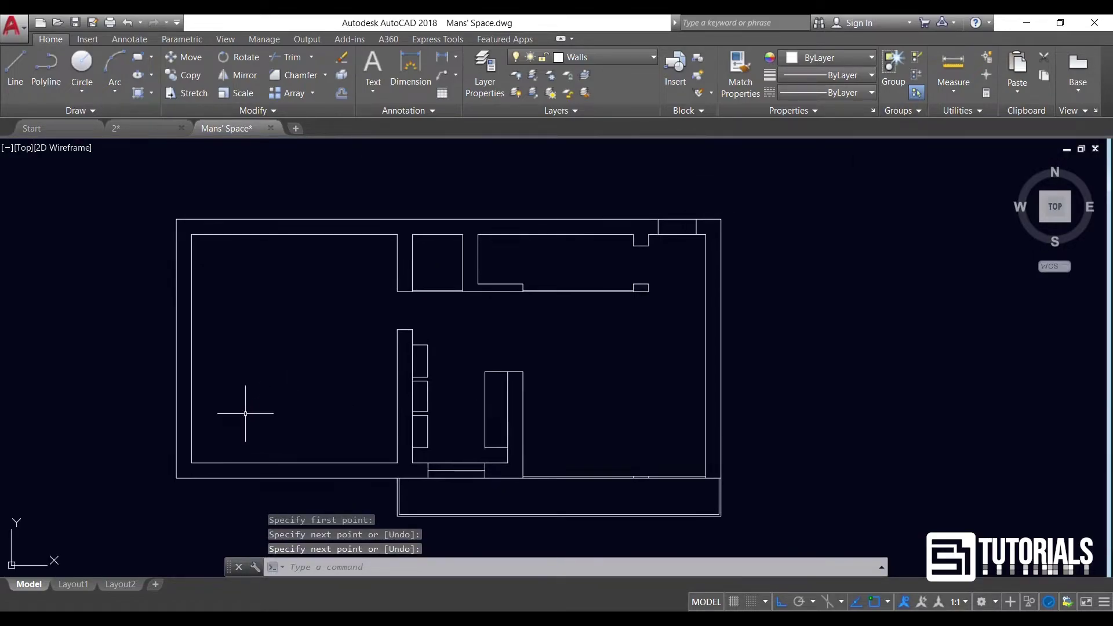
mouse_move(645, 279)
middle_mouse_down()
mouse_move(603, 280)
mouse_move(575, 304)
middle_mouse_up()
type("tr")
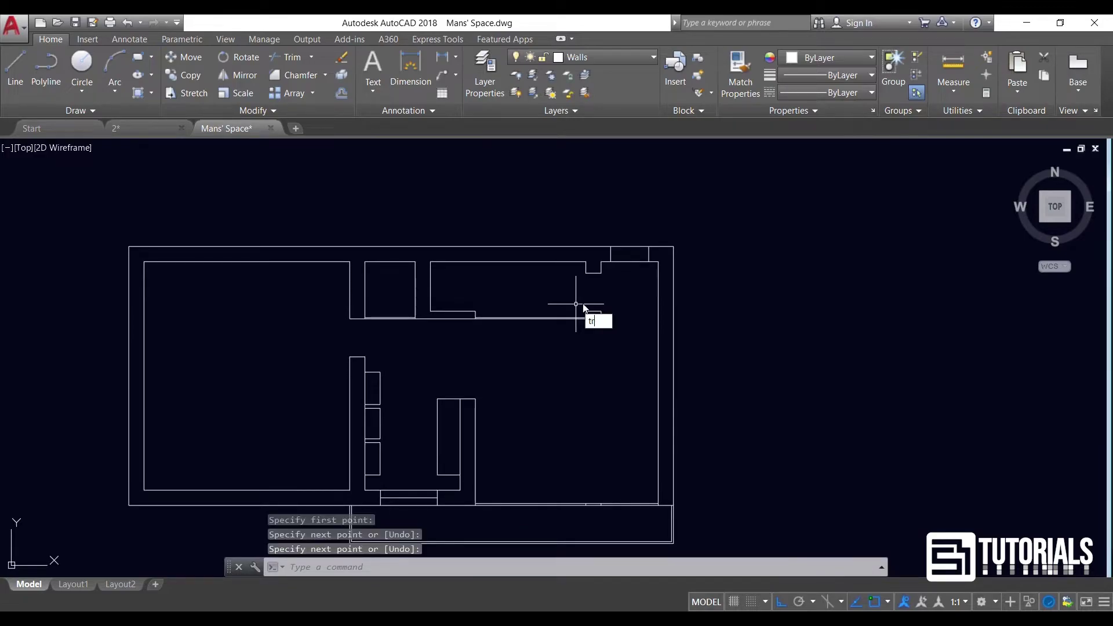
key("Return")
key("Return")
scroll(636, 233, "up", 5)
left_click(636, 233)
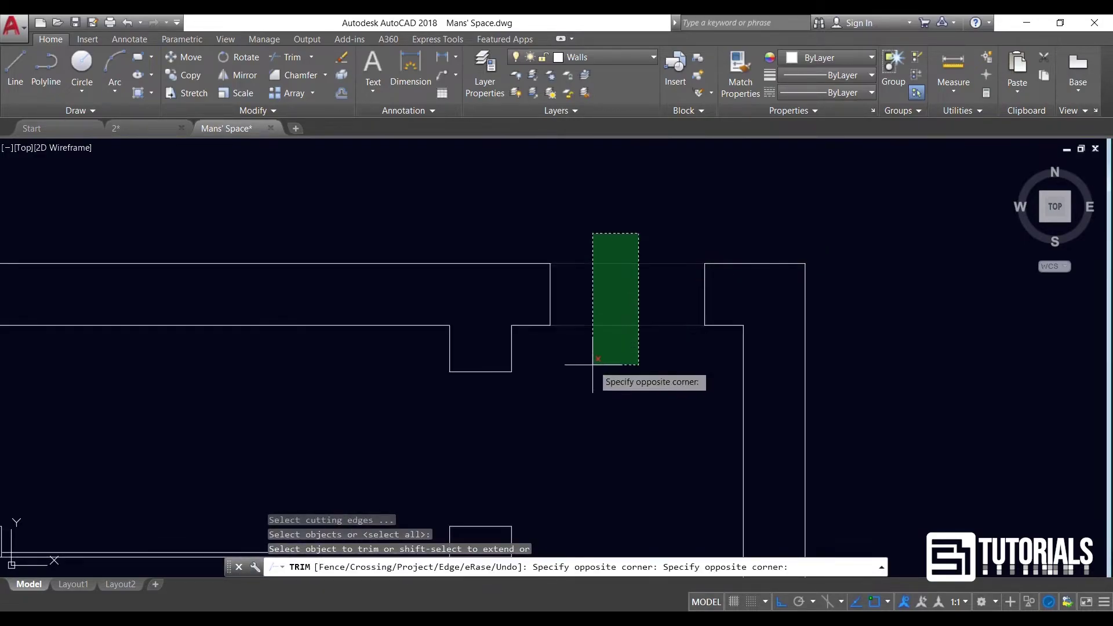
left_click(594, 355)
scroll(613, 257, "down", 5)
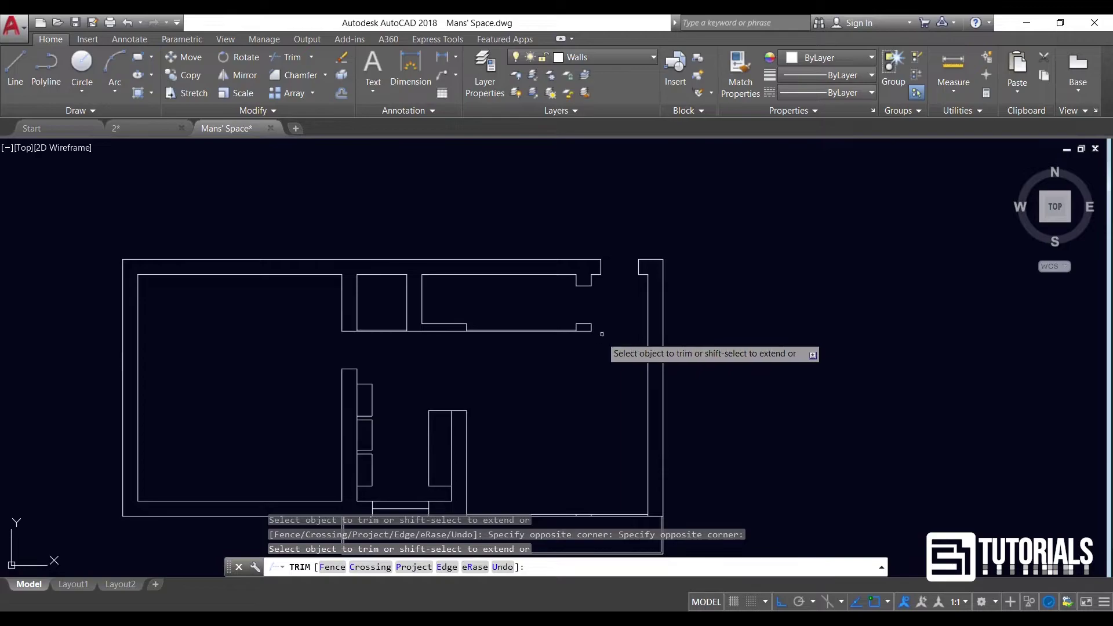
scroll(613, 262, "up", 3)
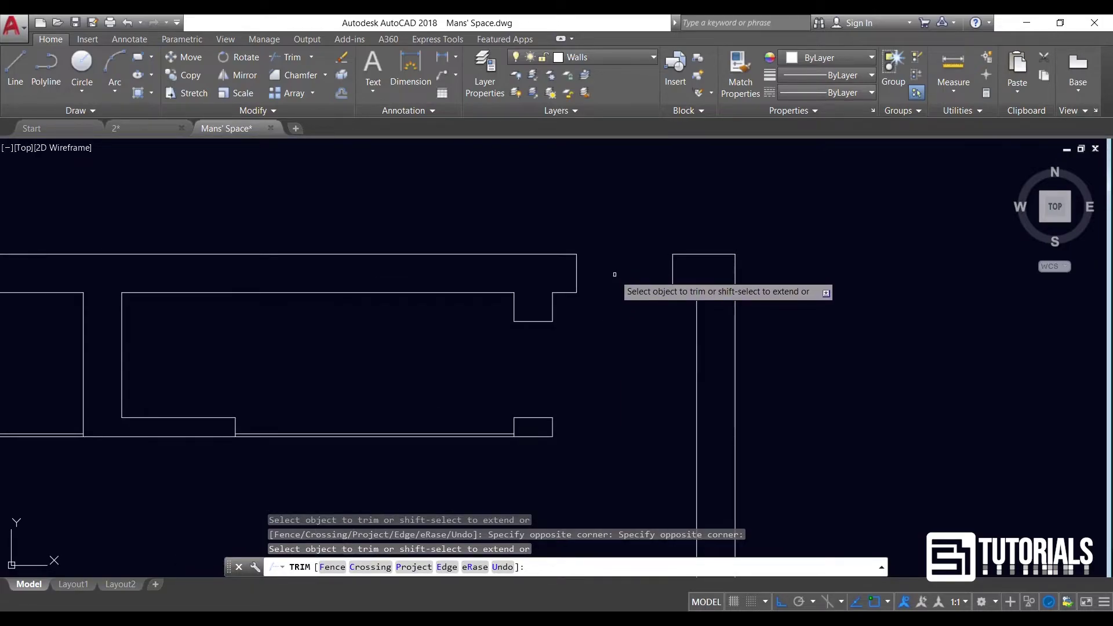
right_click(611, 268)
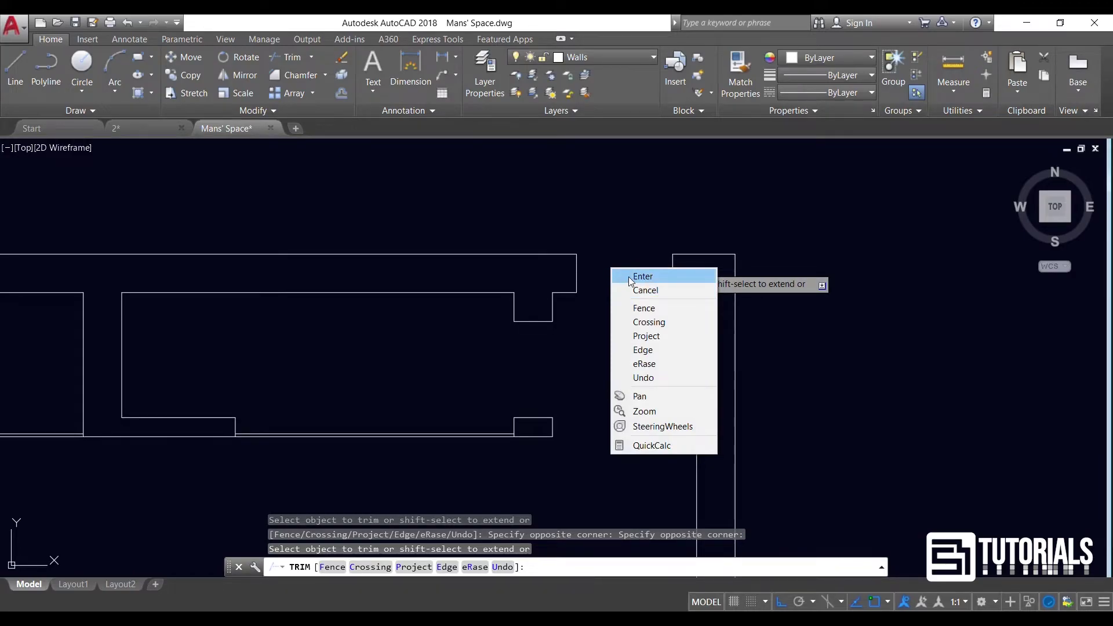
left_click(635, 290)
scroll(620, 260, "down", 3)
middle_click_drag(544, 360, 568, 332)
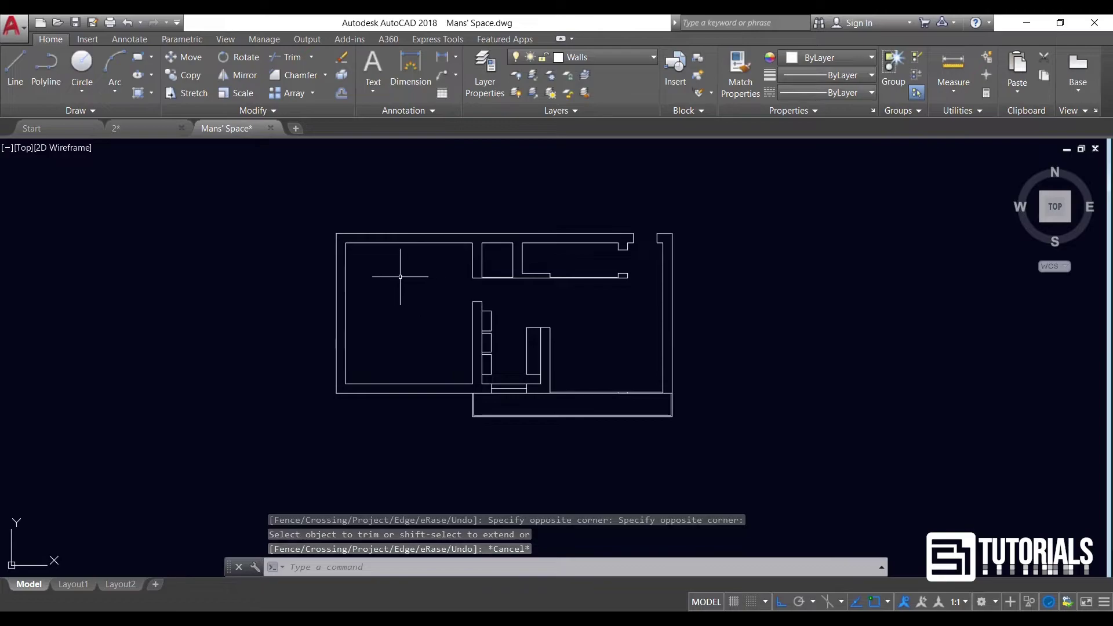
left_click(16, 69)
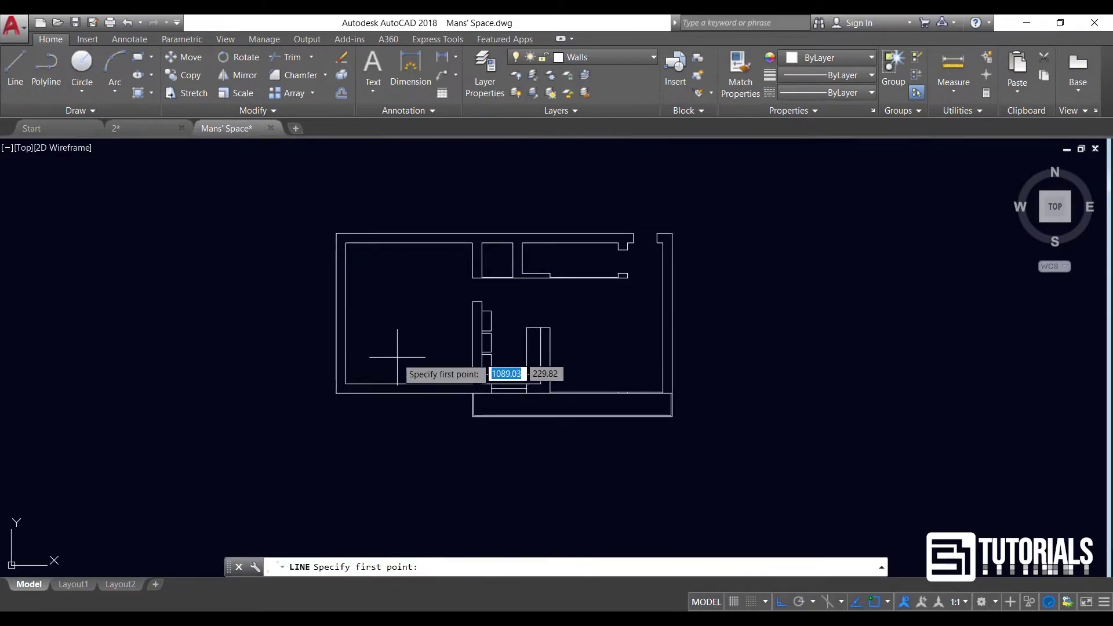
scroll(397, 357, "up", 4)
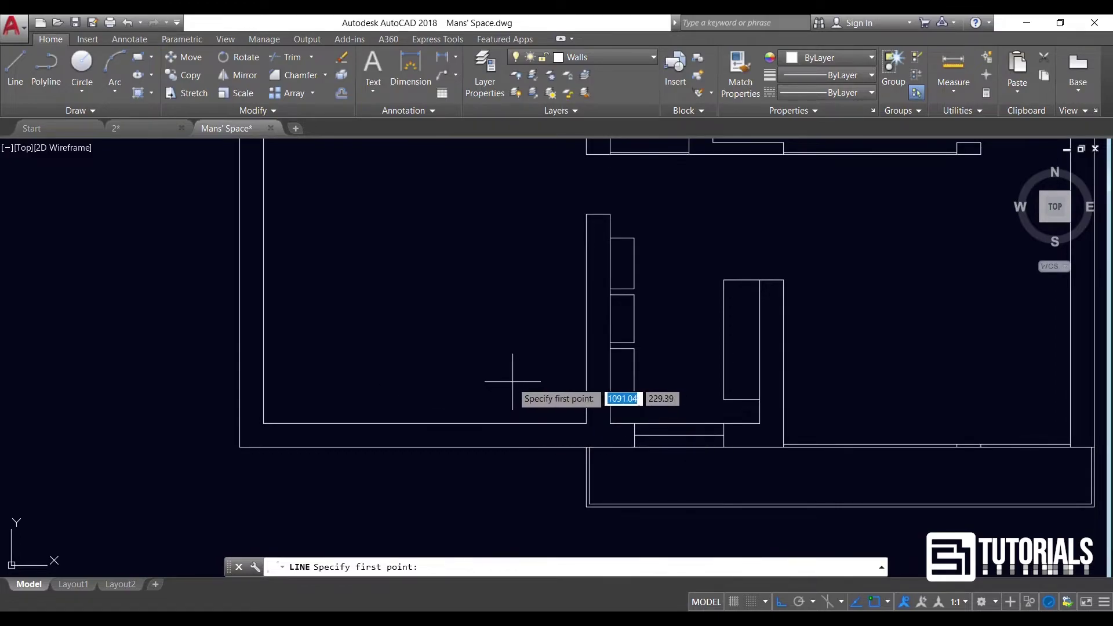
key("Escape")
Offset the lower left partition's left face 2.8 to the left, into the large left room
left_click(341, 93)
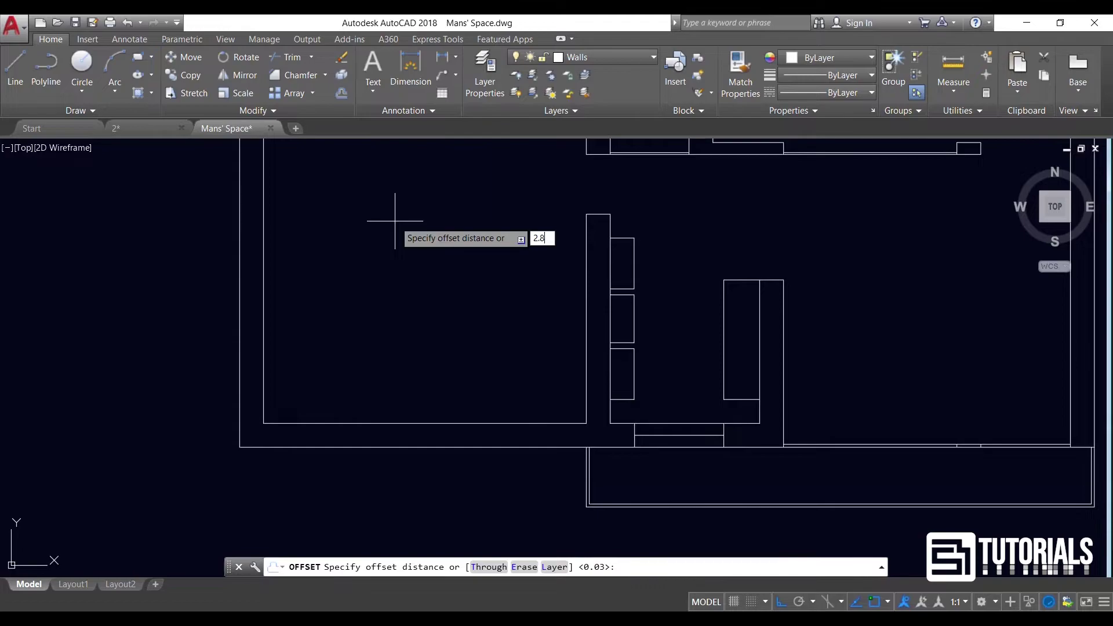
key("Return")
left_click(586, 316)
left_click(495, 323)
scroll(505, 355, "down", 3)
key("Return")
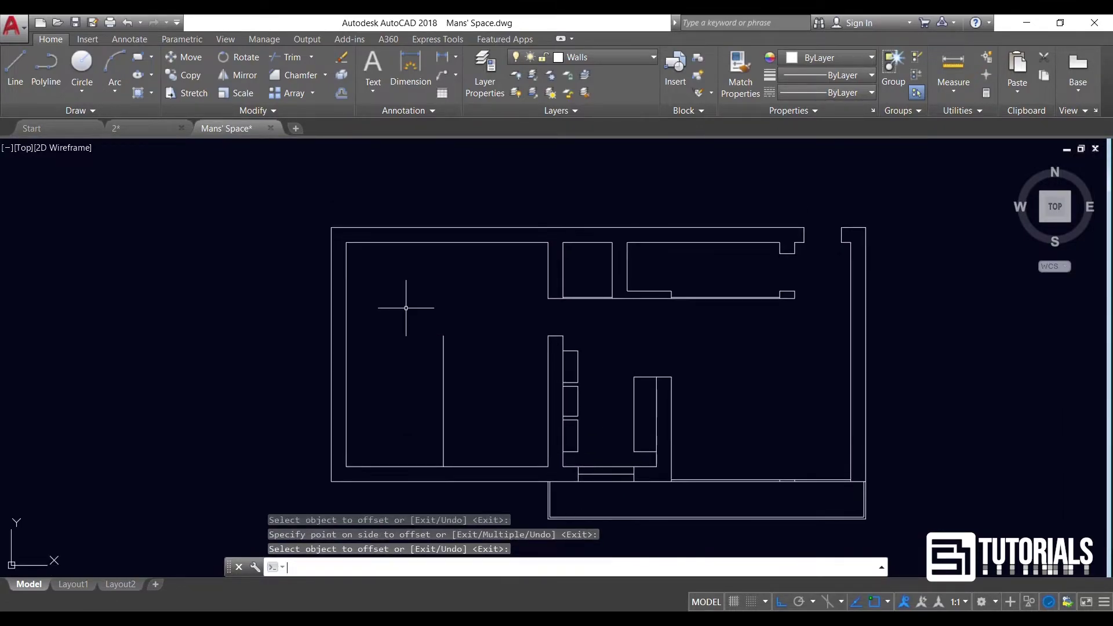
Offset the large left room's top inner wall line 3.5 downward
key("Return")
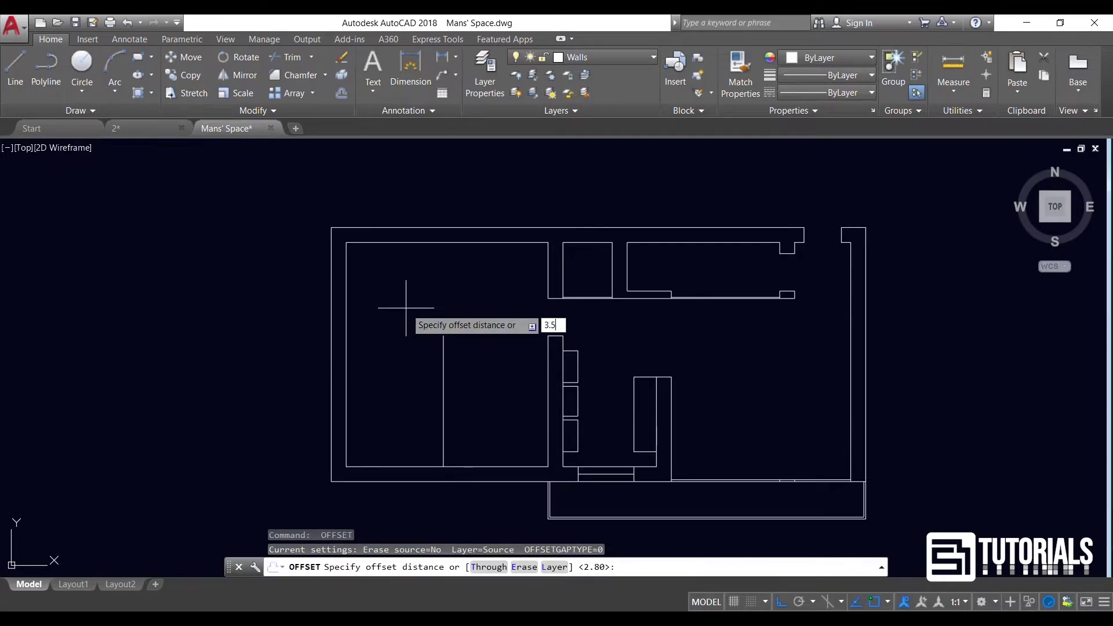
key("Return")
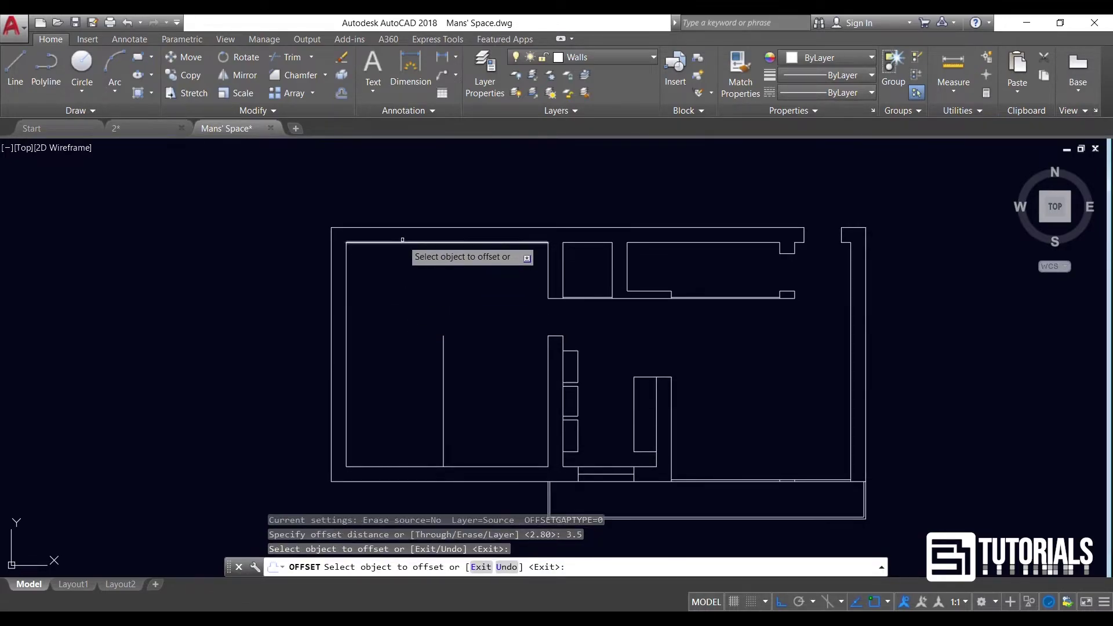
left_click(402, 239)
left_click(392, 298)
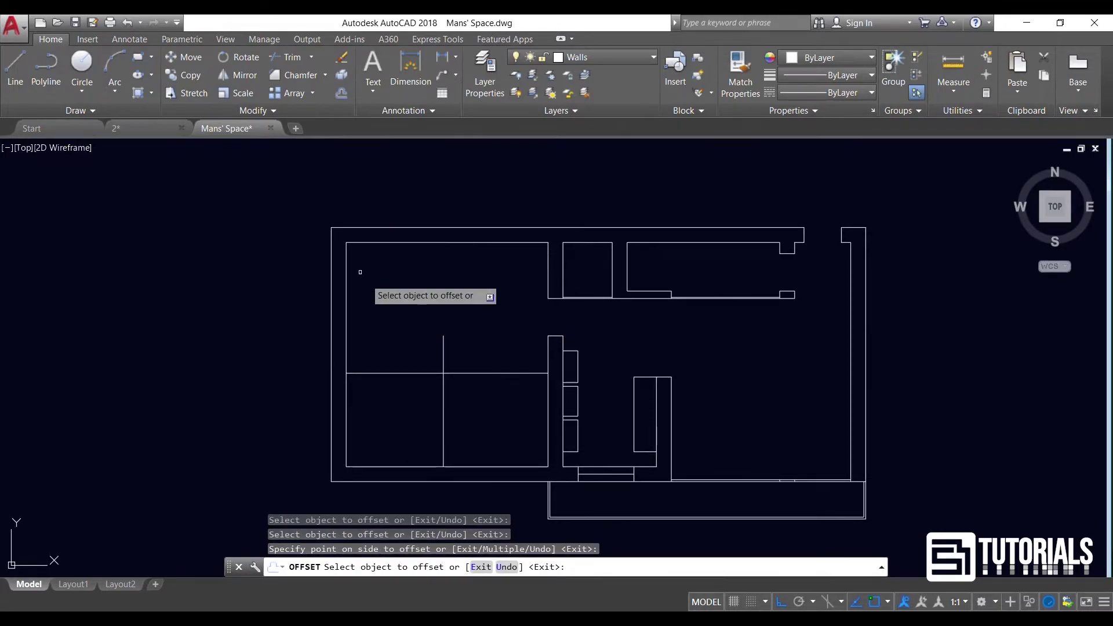
key("Return")
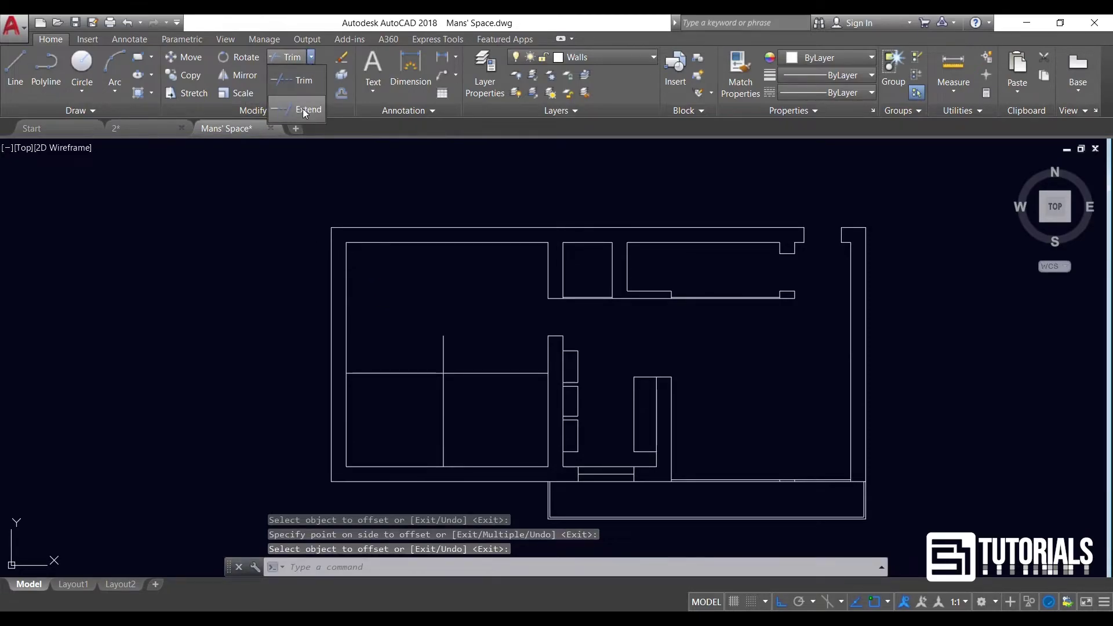
Extend the horizontal offset line to the left wall's outer face and the vertical offset line to the bottom wall's outer face
left_click(304, 111)
key("Return")
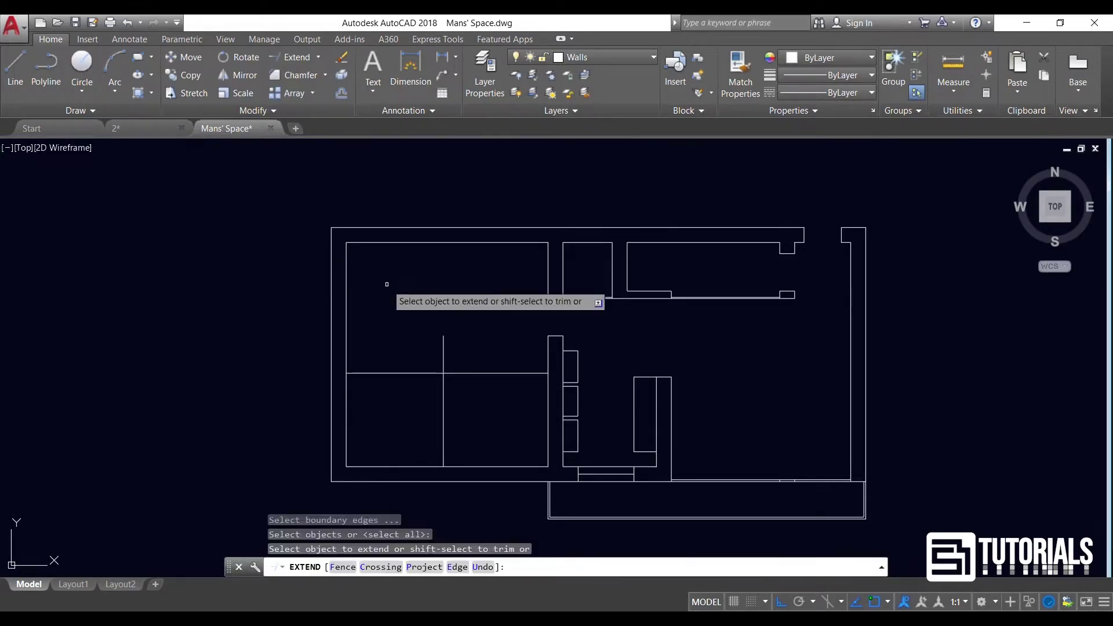
scroll(363, 380, "up", 2)
left_click(371, 365)
left_click(365, 385)
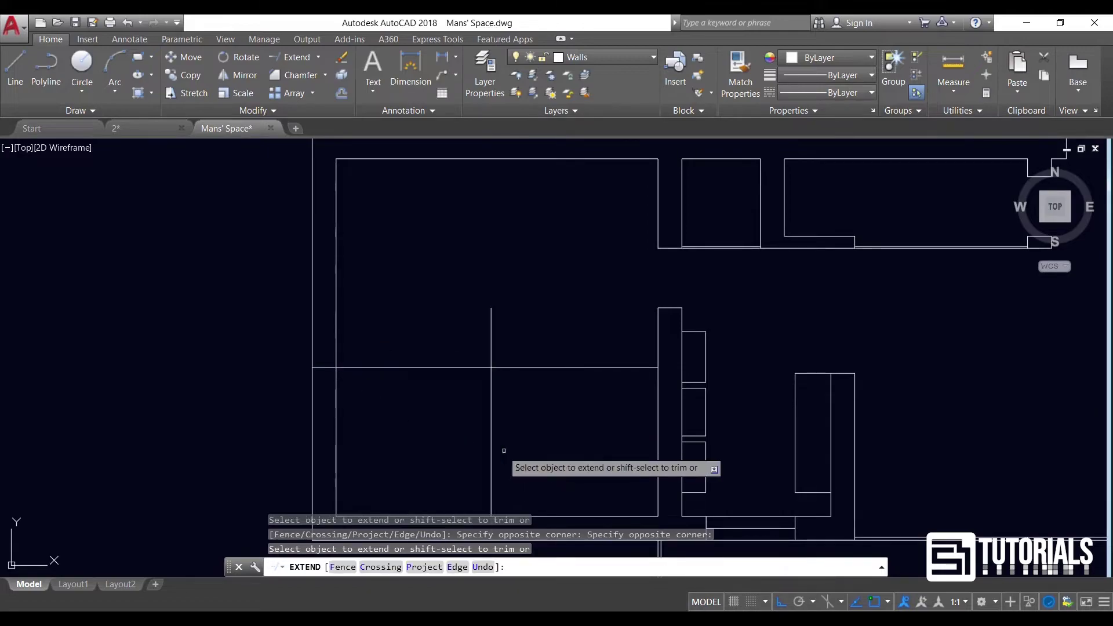
middle_click_drag(500, 451, 483, 378)
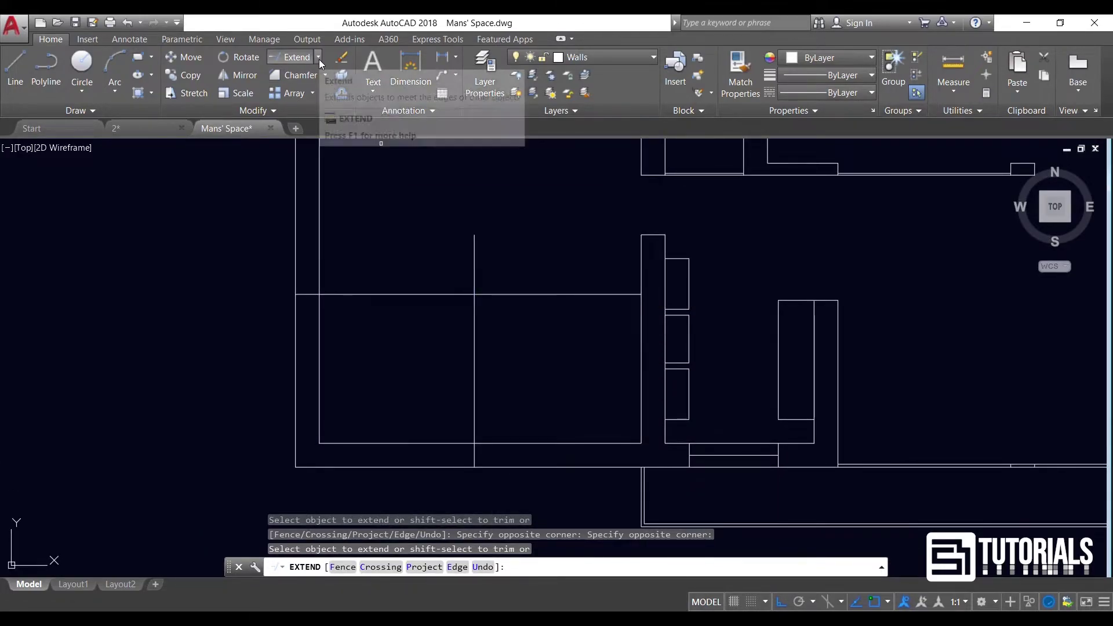
Offset the large left room's bottom and left inner wall lines 0.8 into the room
key("Escape")
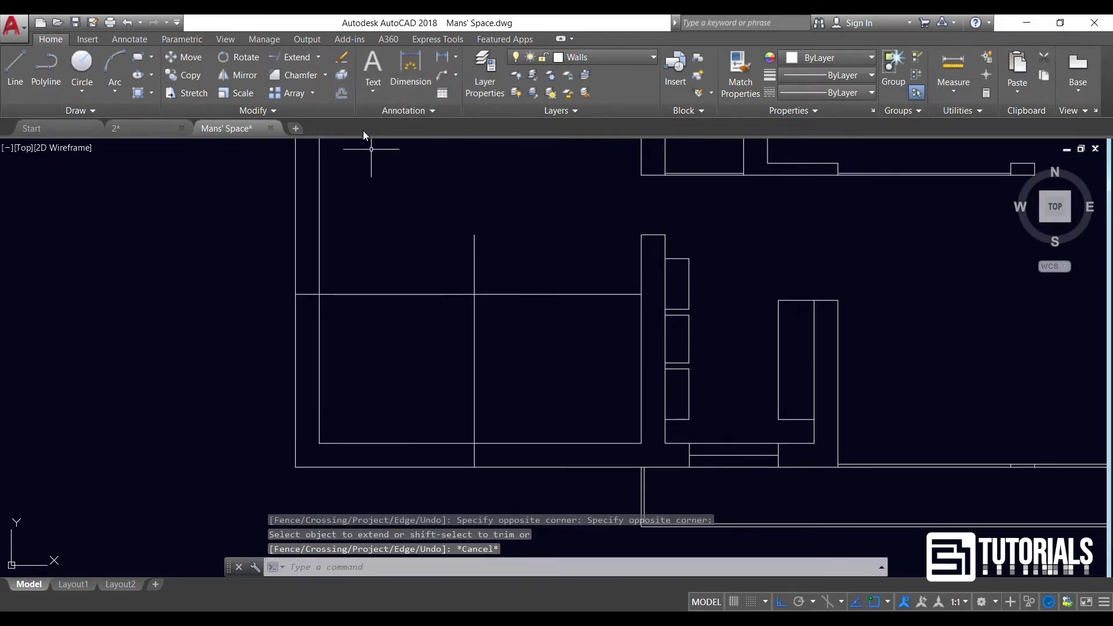
left_click(342, 93)
type("0.8")
key("Return")
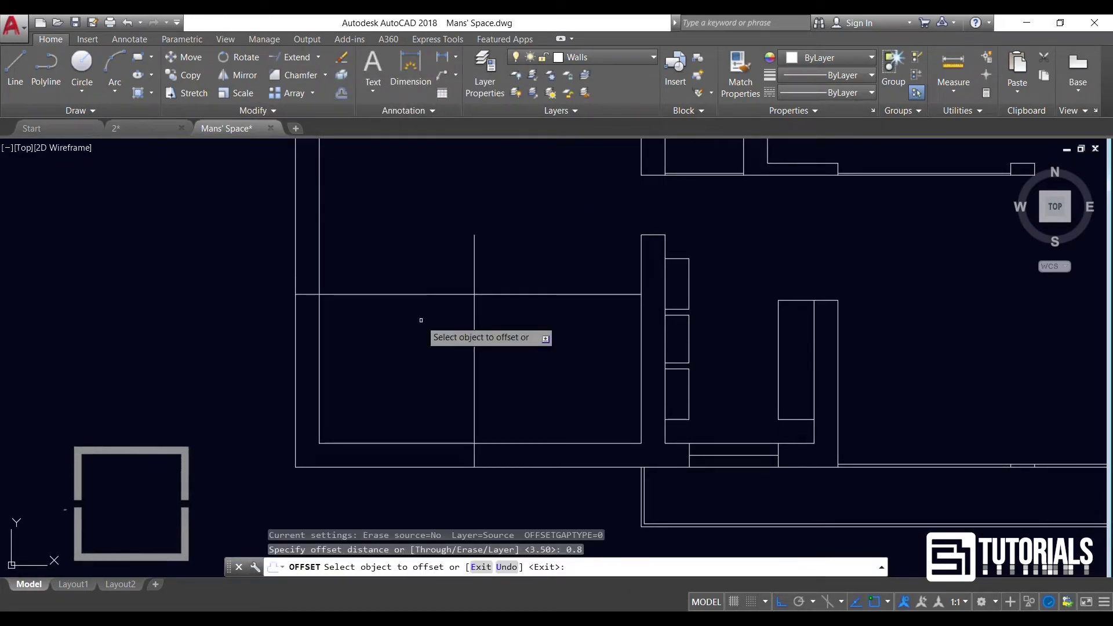
left_click(507, 442)
left_click(501, 412)
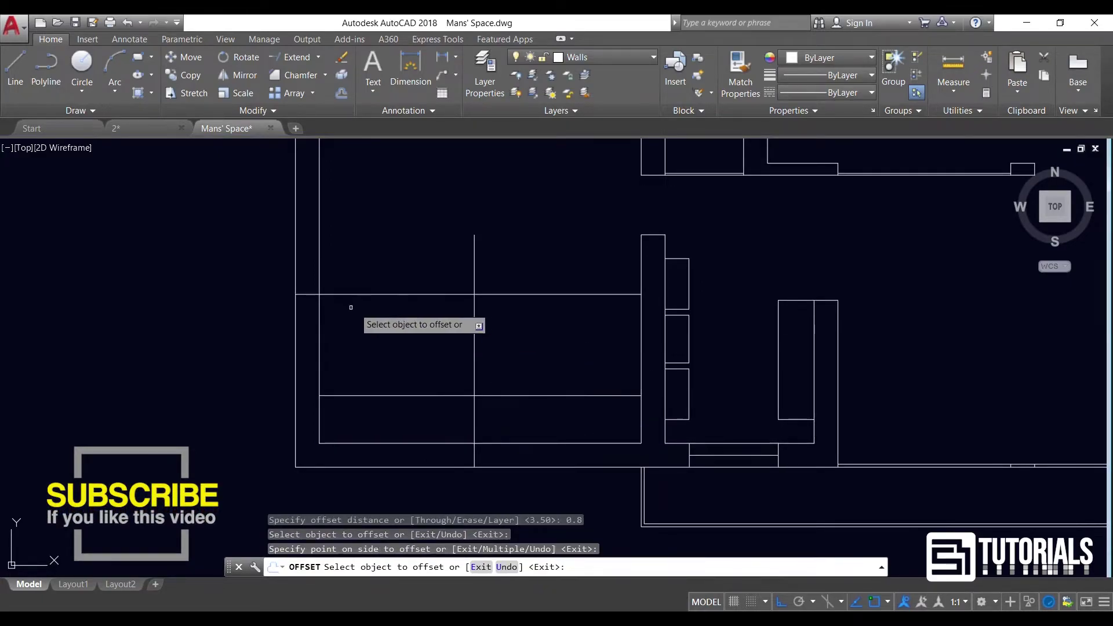
left_click(319, 316)
left_click(343, 316)
key("Escape")
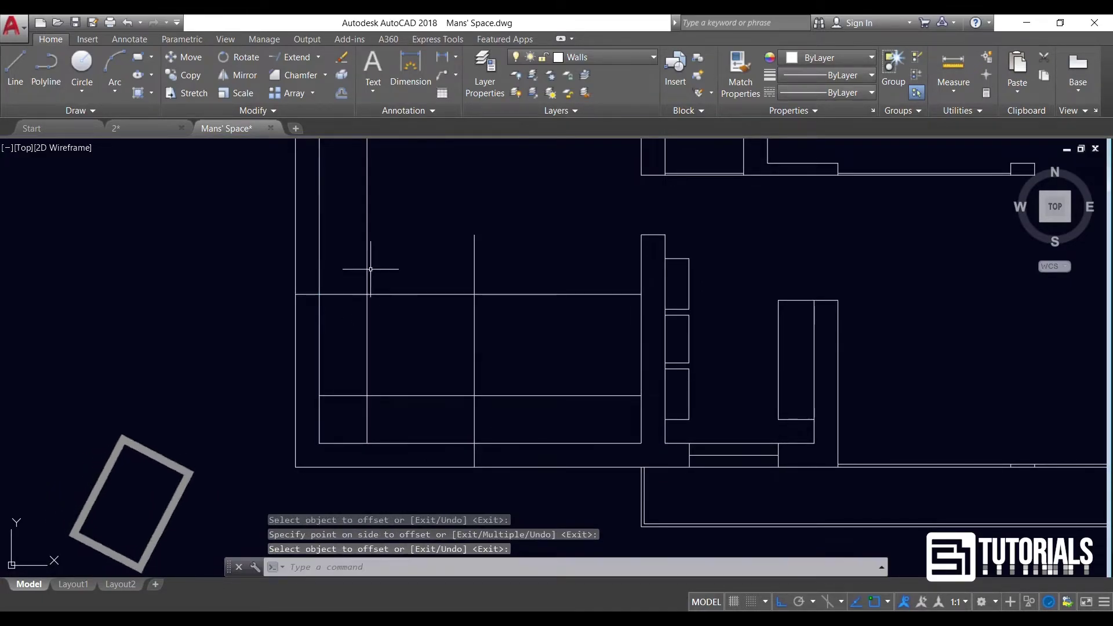
Trim the long offset lines where they run past their crossing, up to the 0.8 strip along the left wall, undoing any wrong cut
left_click(317, 57)
left_click(292, 76)
key("Return")
left_click(461, 232)
left_click(486, 223)
left_click(499, 284)
left_click(478, 302)
left_click(460, 294)
left_click(474, 335)
left_click(489, 467)
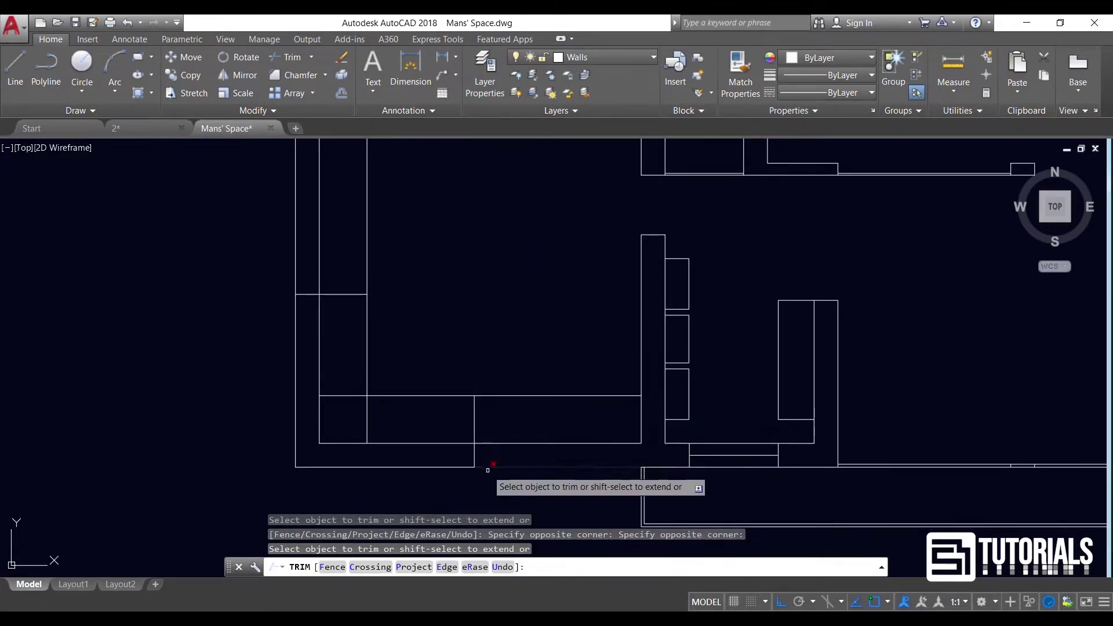
key("ctrl+z")
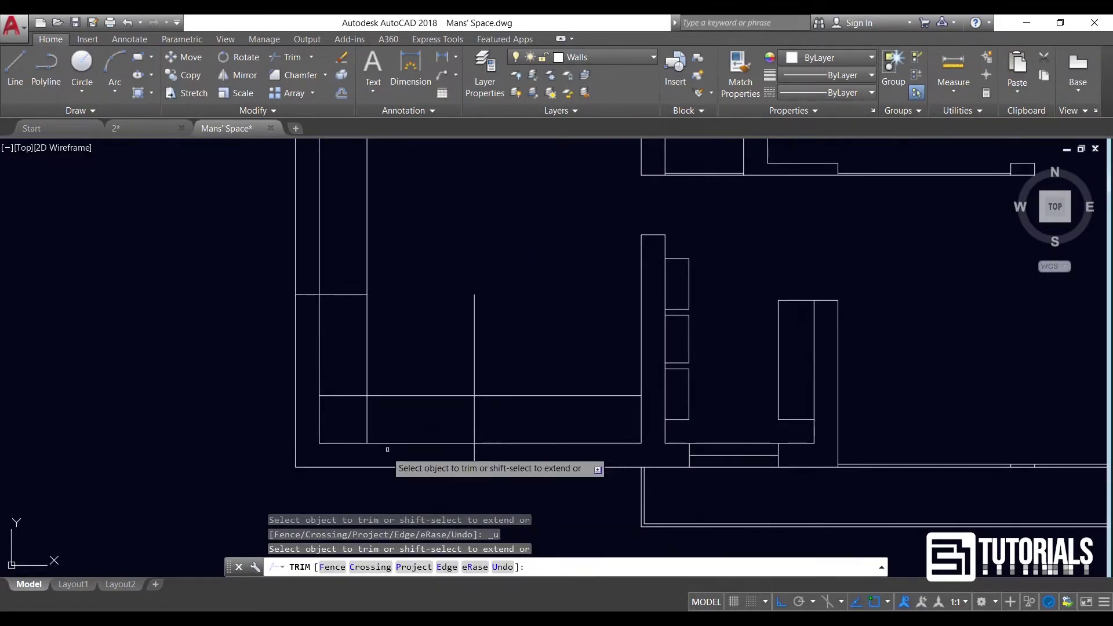
Trim the strip and inner wall lines between the two offset ends around the room's lower left corner, leaving only a small square
left_click(434, 387)
left_click(426, 414)
left_click(490, 319)
left_click(455, 348)
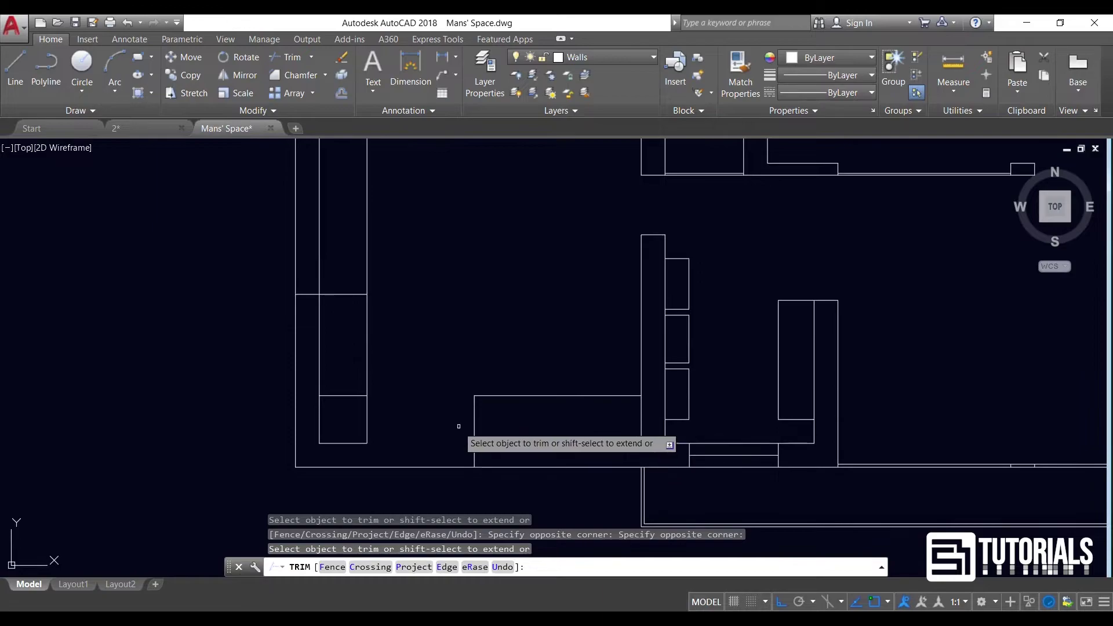
left_click(368, 360)
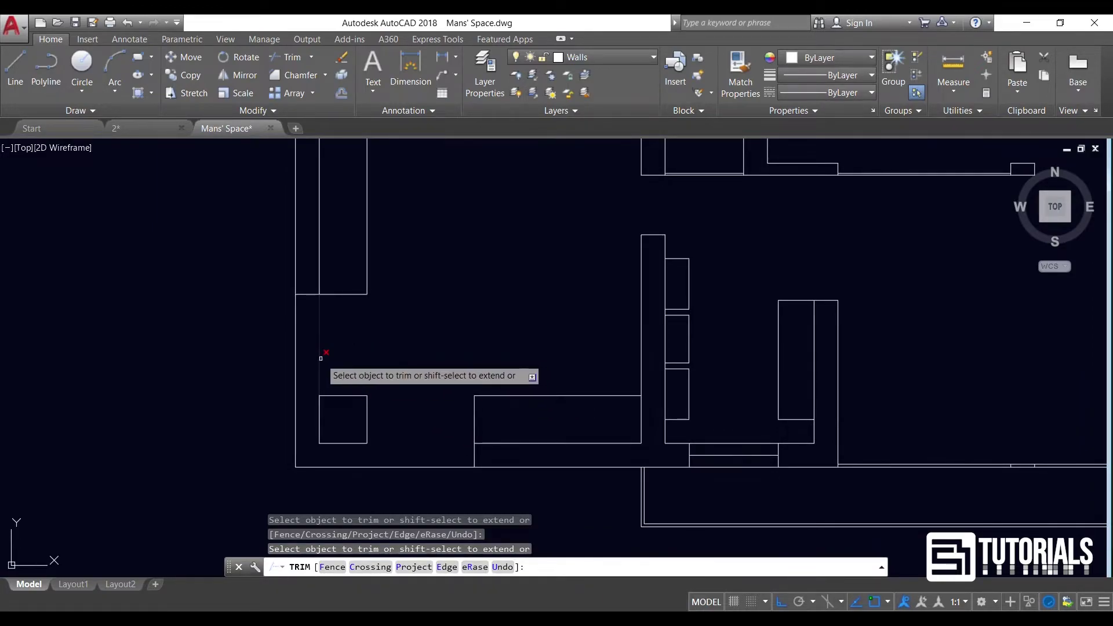
right_click(382, 379)
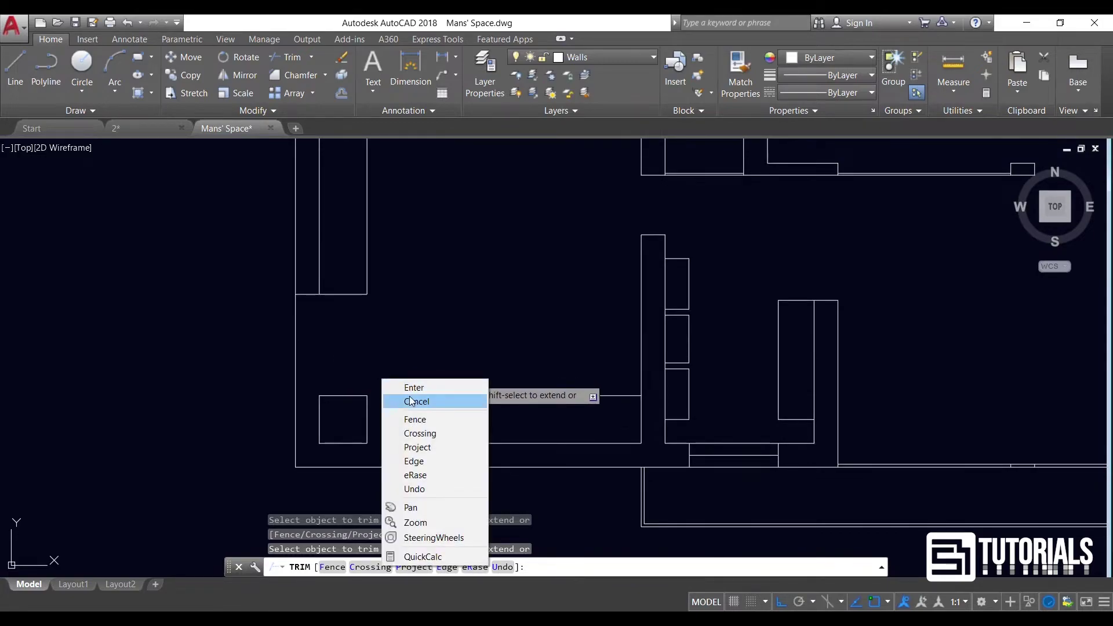
left_click(411, 391)
Erase the four lines of the leftover square in the lower left corner
left_click(374, 389)
left_click(305, 448)
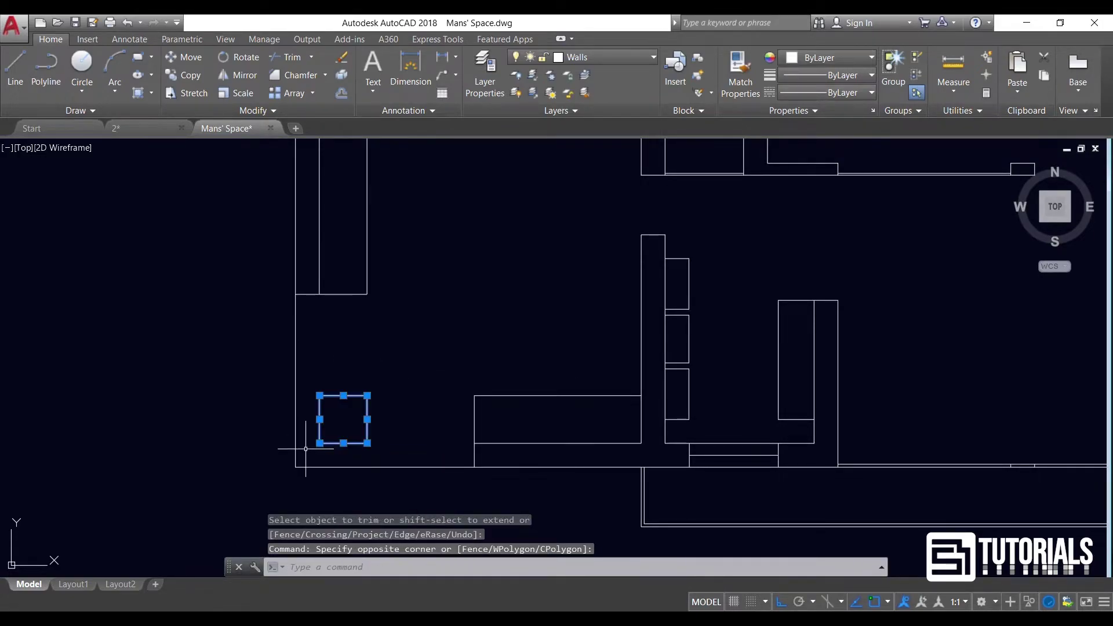
left_click(340, 94)
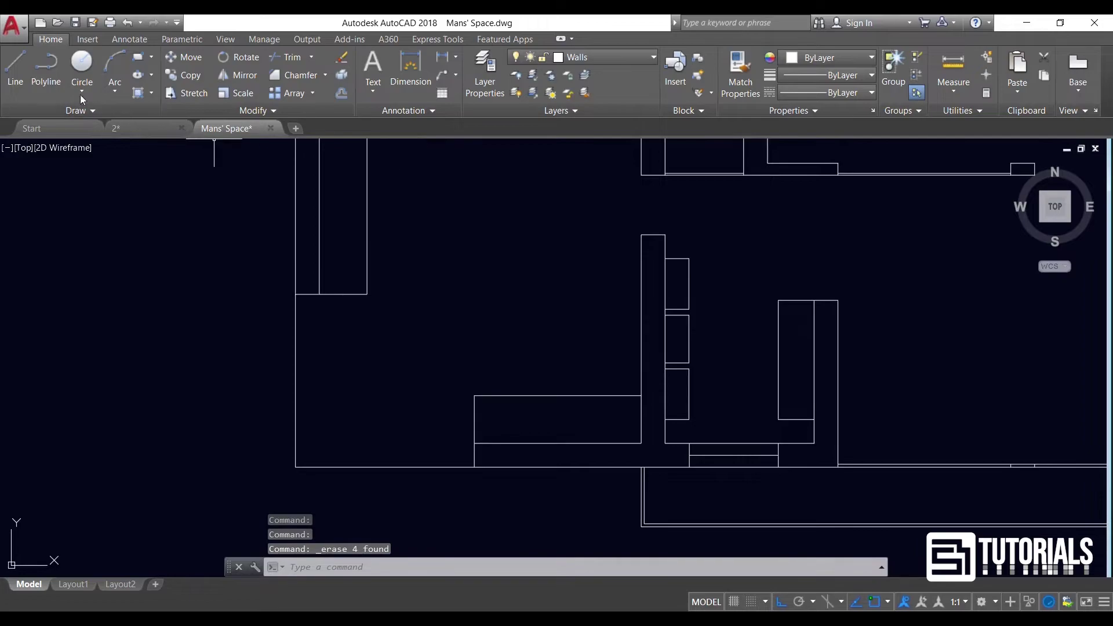
Draw a diagonal line across the corner, joining the free ends of the left and bottom 0.8 strips
left_click(15, 68)
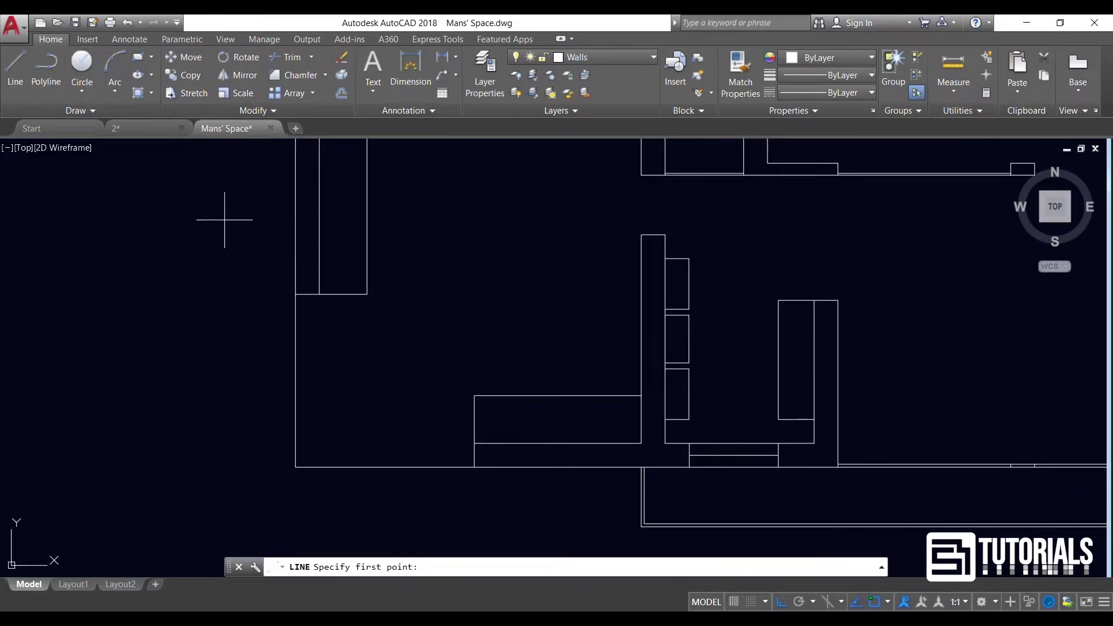
left_click(372, 297)
left_click(474, 395)
key("Return")
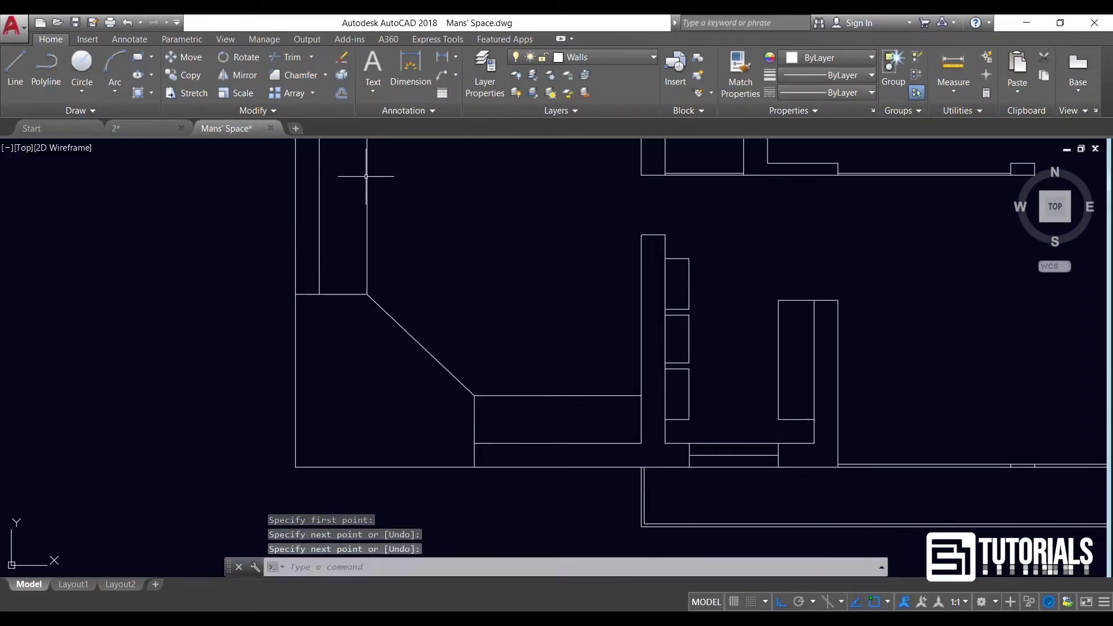
Offset the diagonal line 0.4 toward the building's lower left corner
left_click(343, 94)
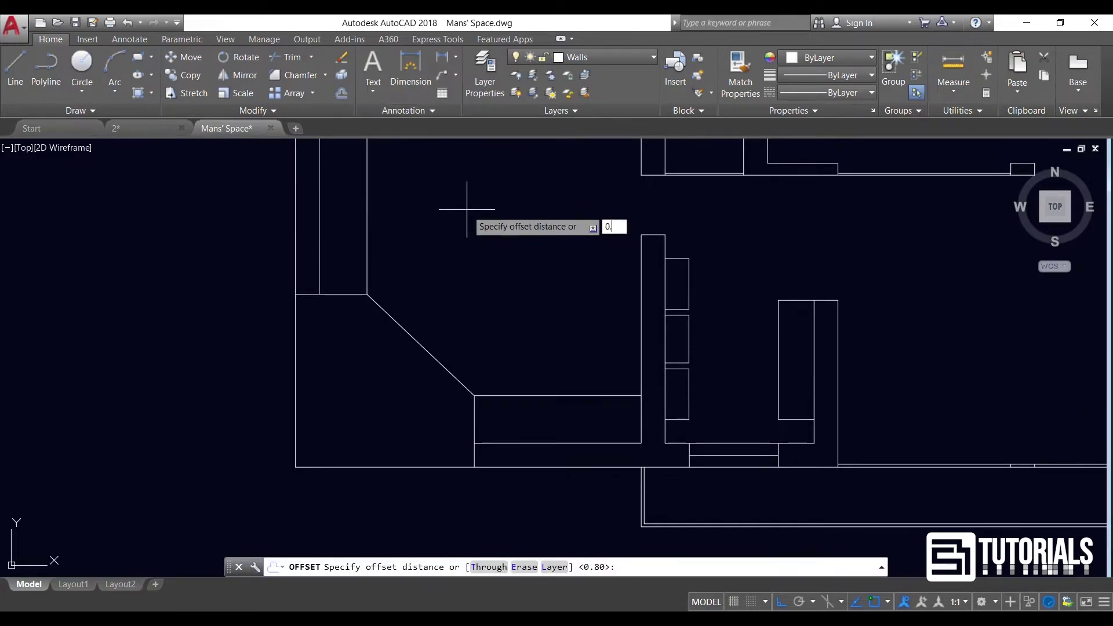
type("0.4")
key("Return")
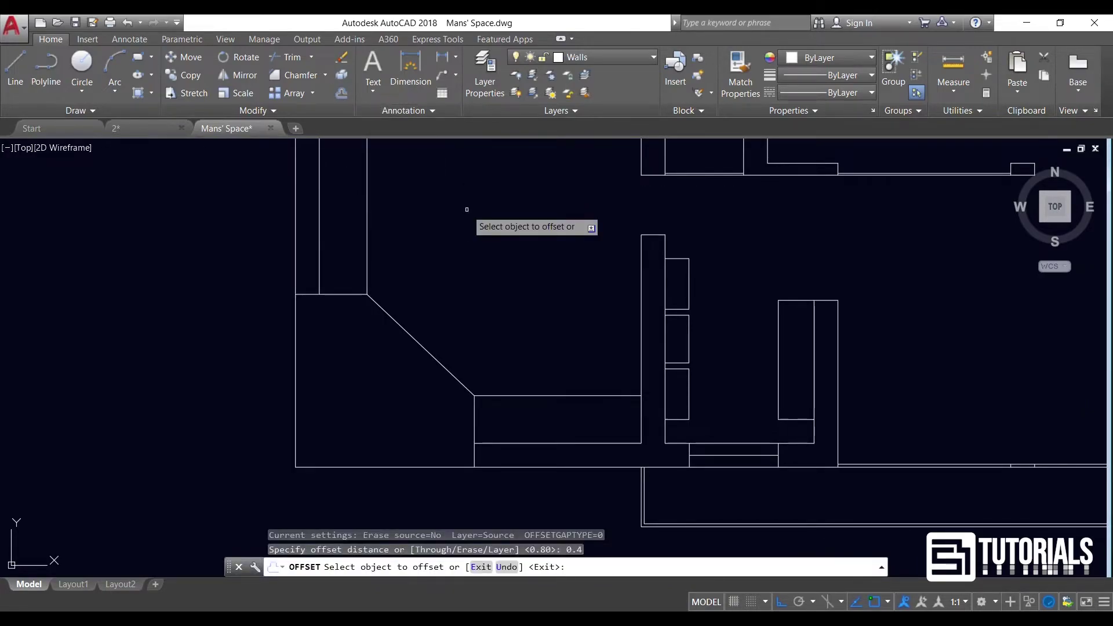
left_click(421, 343)
left_click(349, 381)
key("Return")
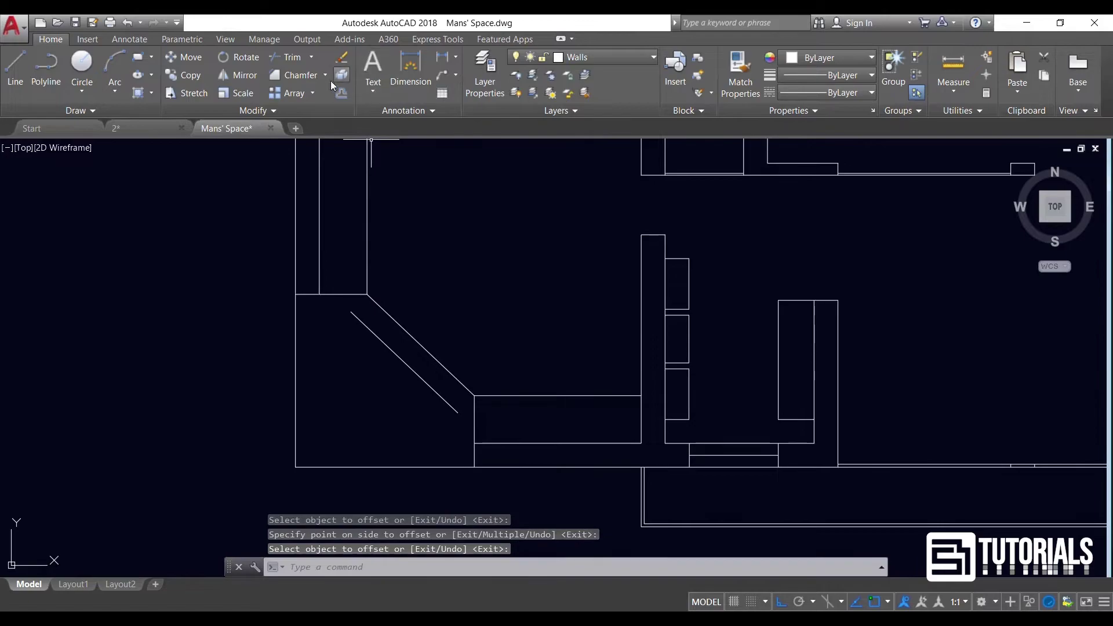
Extend both ends of the offset diagonal to the end lines of the left and bottom strips
left_click(312, 57)
left_click(314, 109)
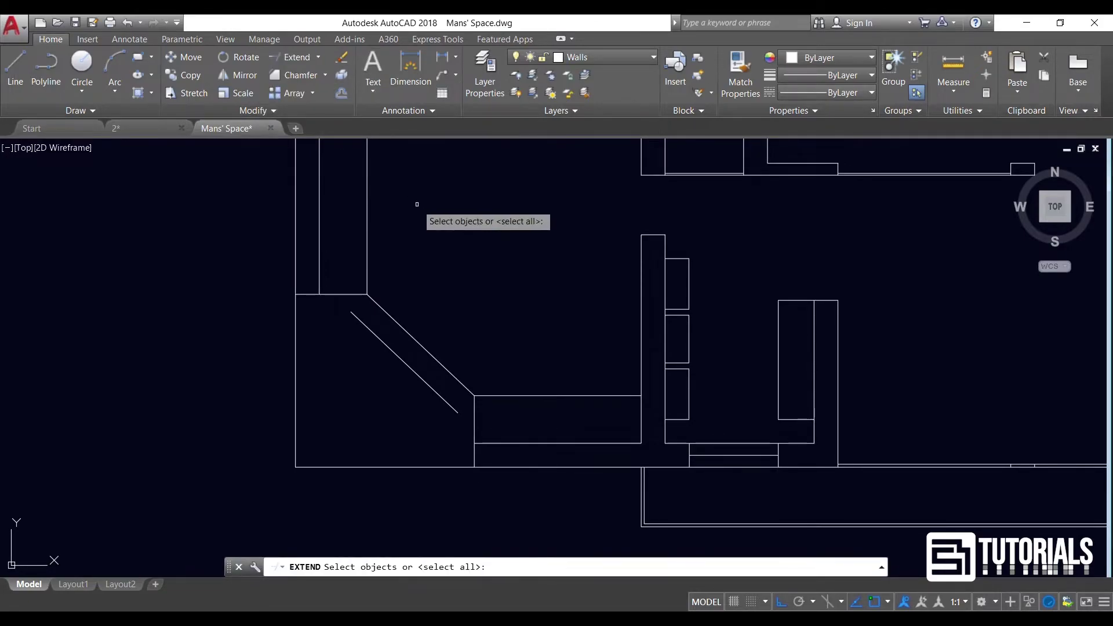
left_click_drag(368, 313, 355, 334)
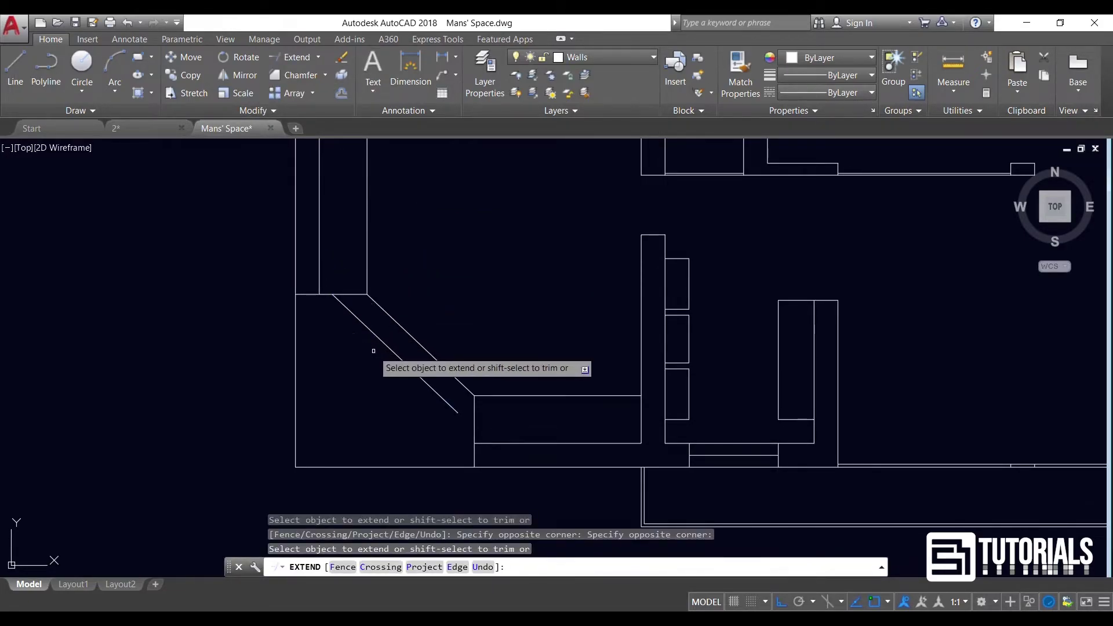
left_click(438, 395)
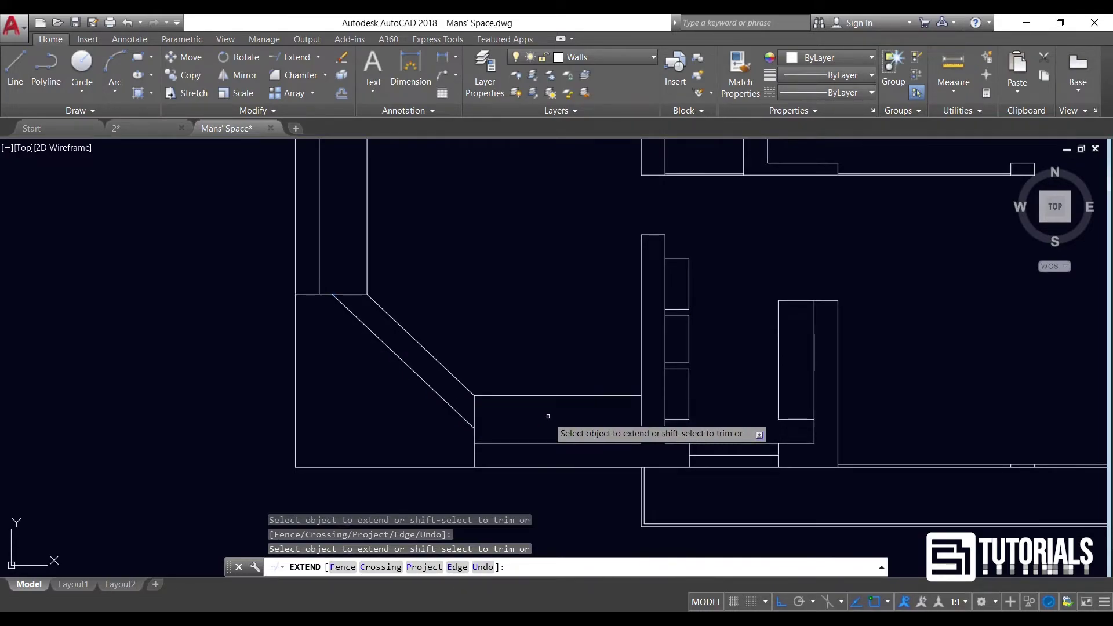
key("Return")
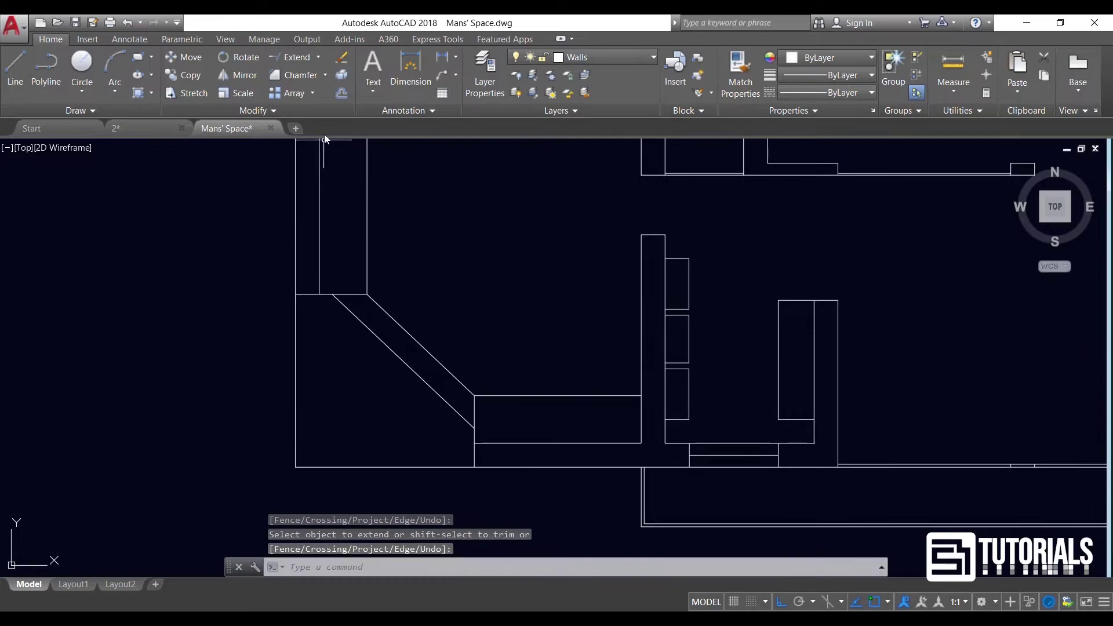
Offset the end lines of the left and bottom strips 0.4 toward the building's lower left corner
left_click(341, 94)
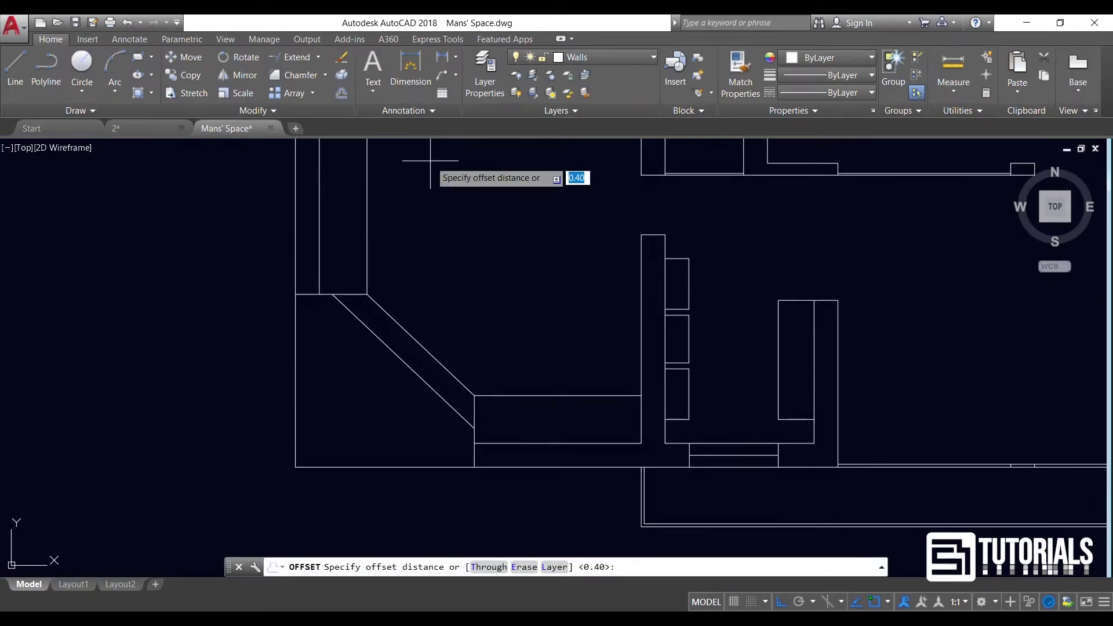
key("Return")
left_click(345, 295)
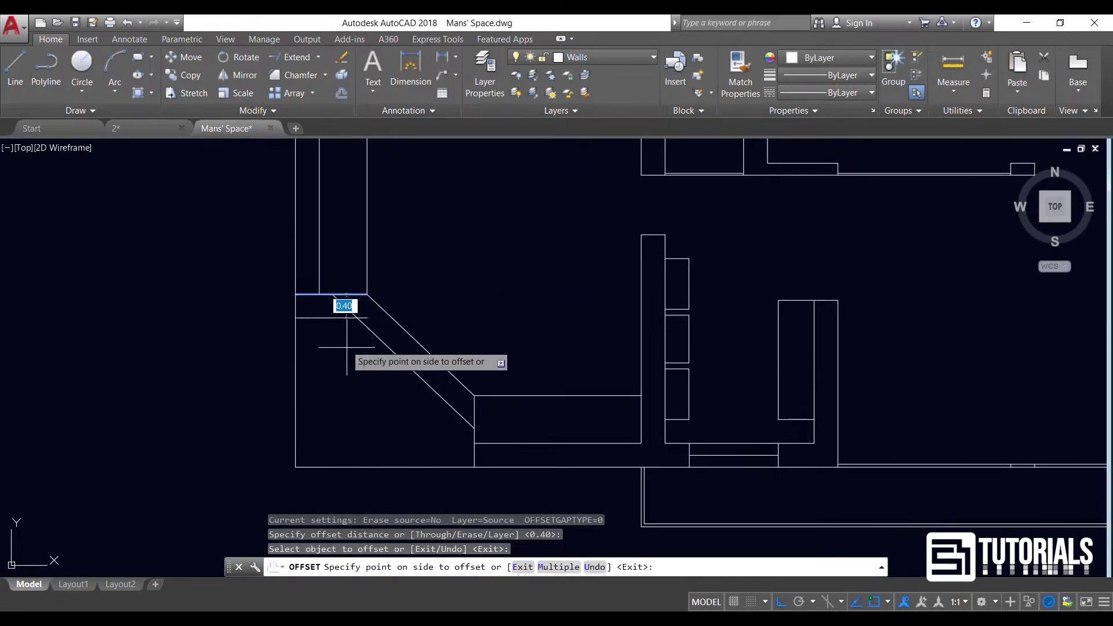
left_click(346, 341)
left_click(474, 428)
left_click(413, 422)
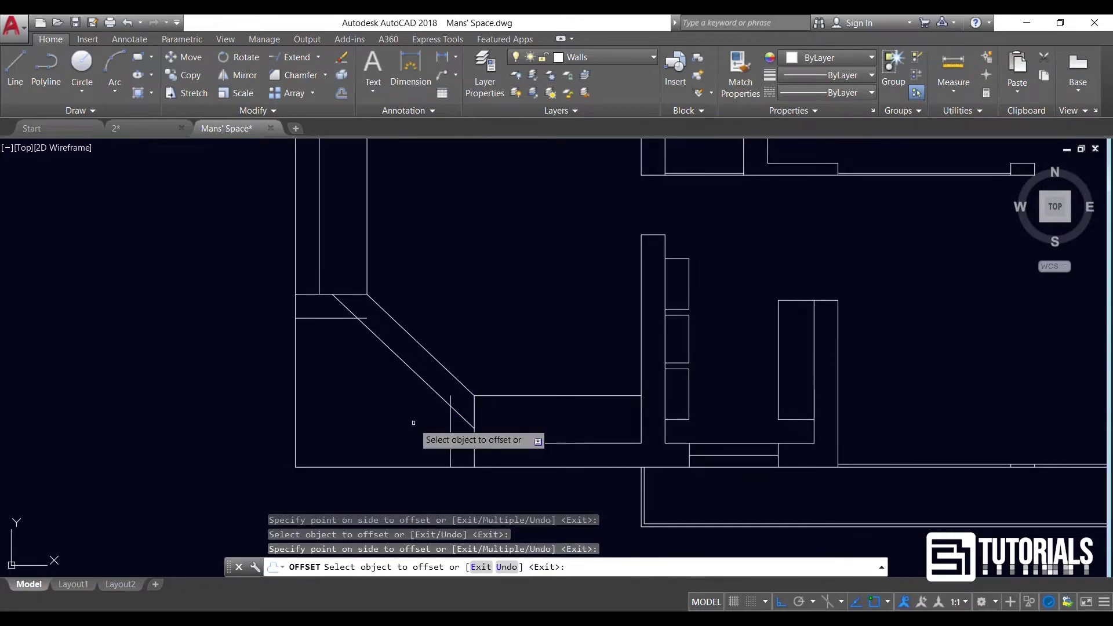
key("Return")
Trim the overlapping ends of the offset lines and the short pieces crossing the wall thickness to form a continuous angled corner wall
left_click(317, 56)
left_click(293, 71)
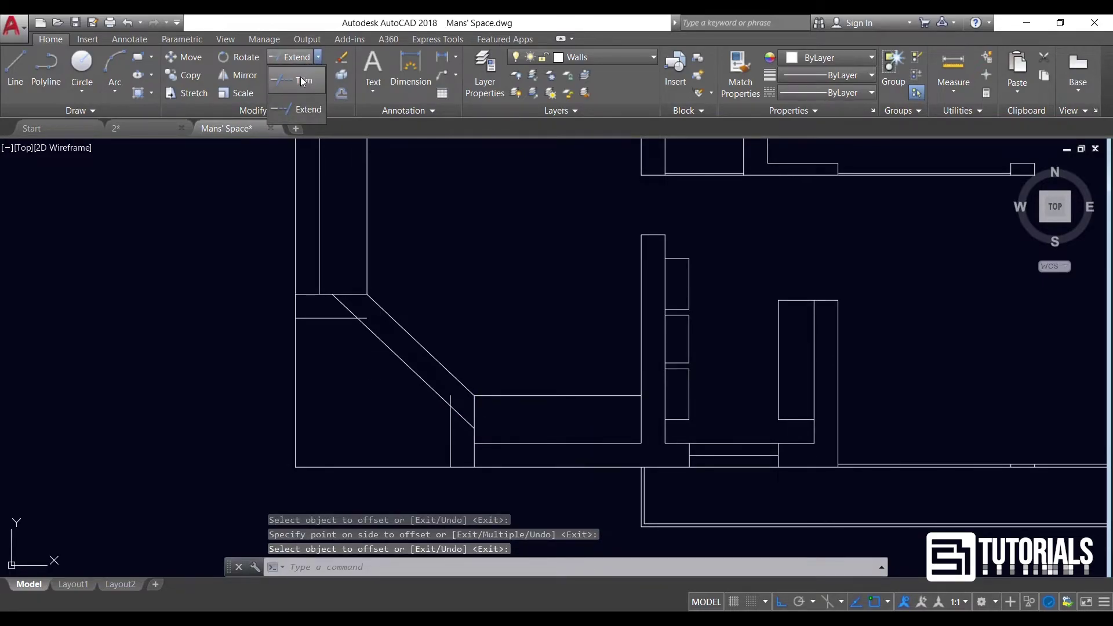
left_click(347, 307)
left_click(450, 392)
left_click(466, 412)
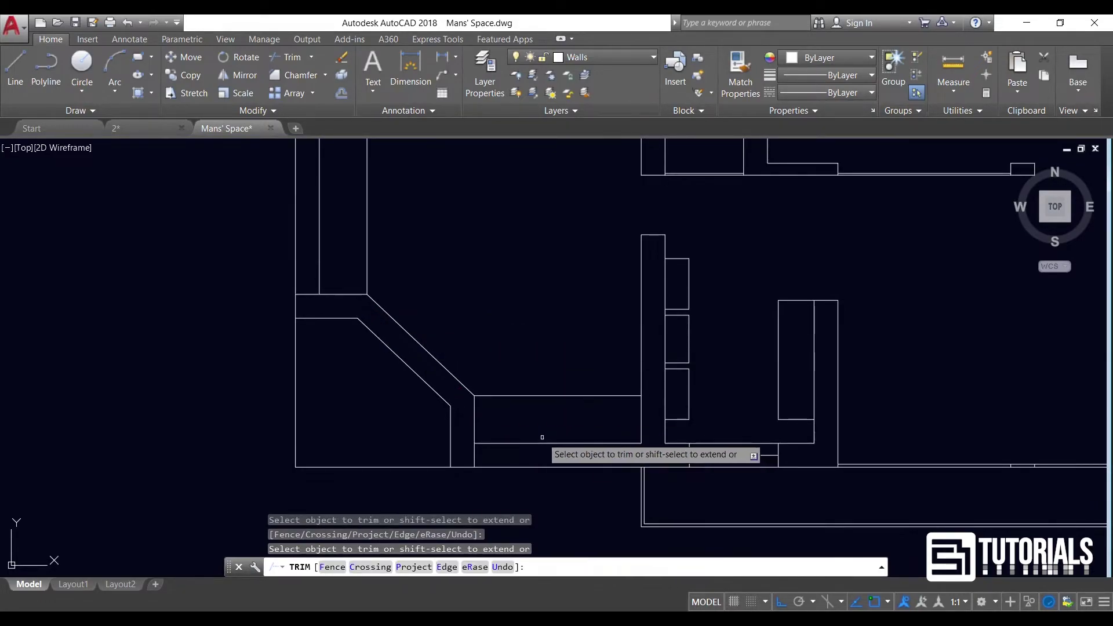
scroll(371, 403, "down", 2)
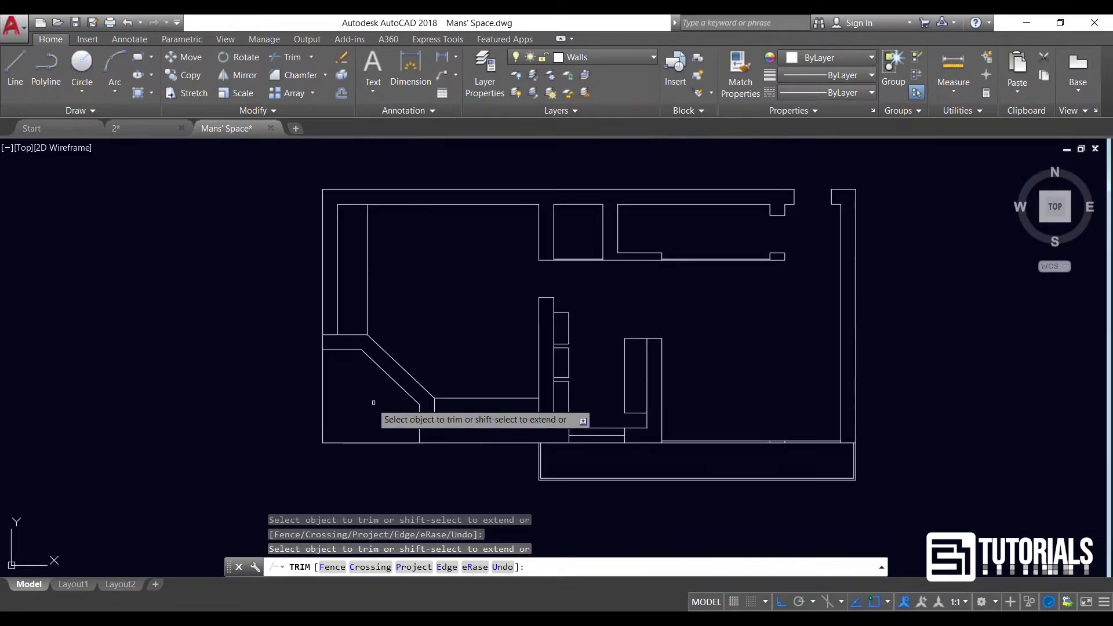
middle_click_drag(377, 420, 345, 388)
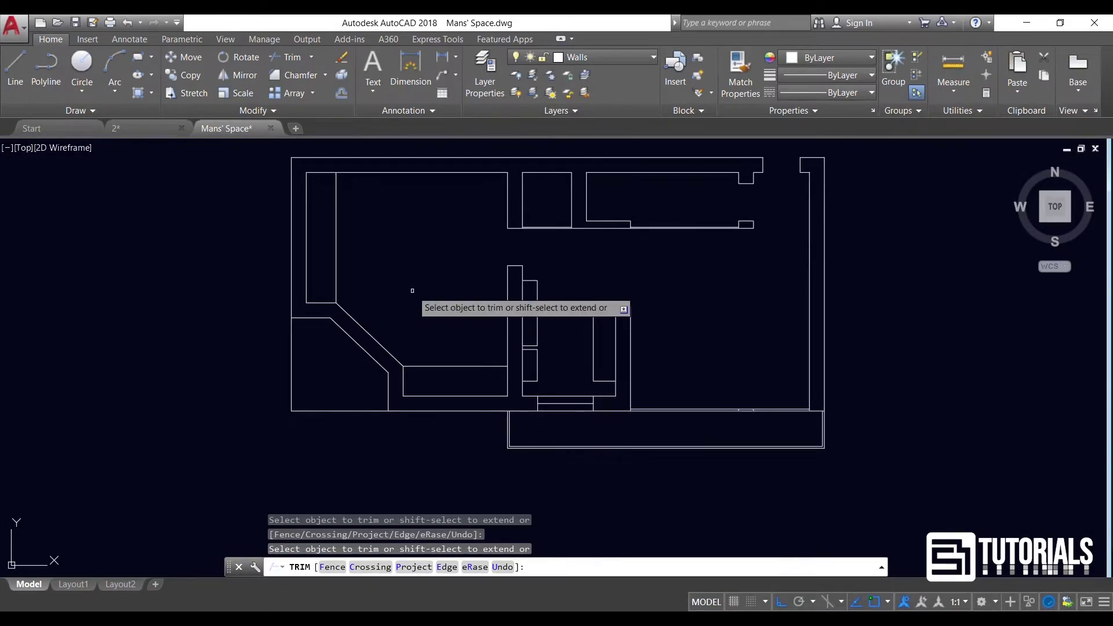
key("Return")
Erase the two 0.8 strip lines along the left and bottom walls of the large left room
left_click(375, 234)
left_click(331, 250)
left_click(458, 325)
left_click(444, 378)
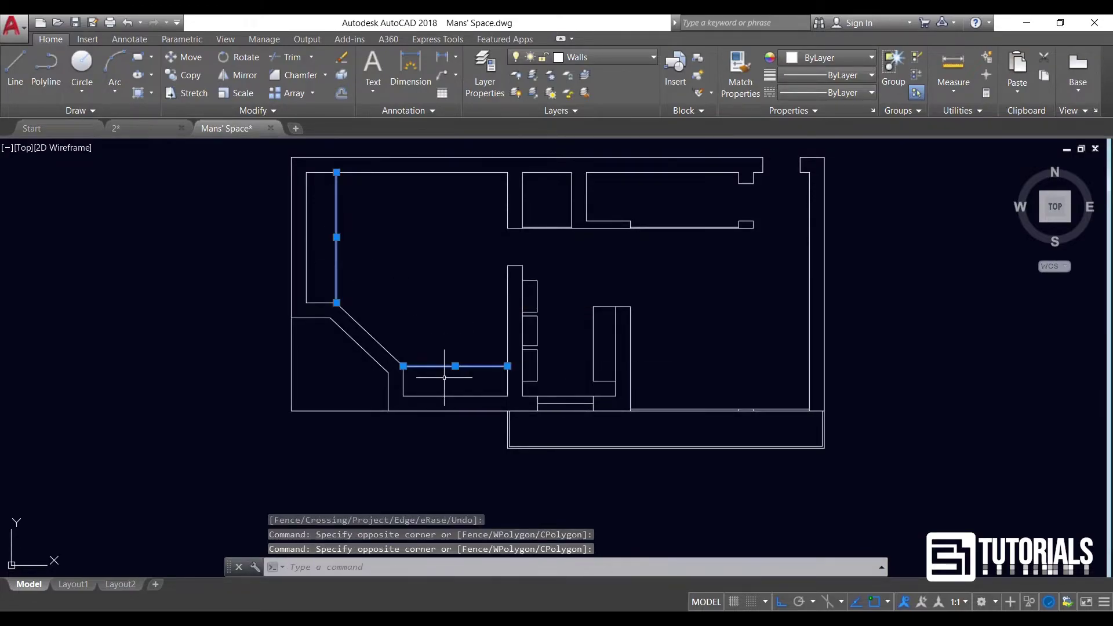
left_click(340, 60)
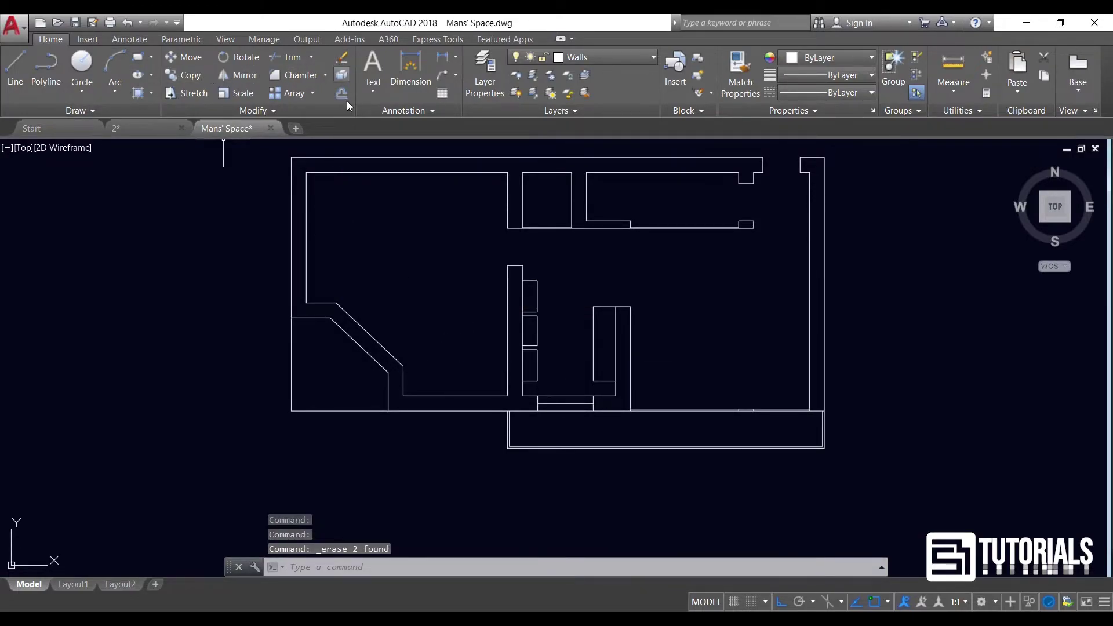
Draw a short line across the diagonal wall, connecting the midpoints of its two faces
left_click(24, 66)
scroll(356, 342, "up", 2)
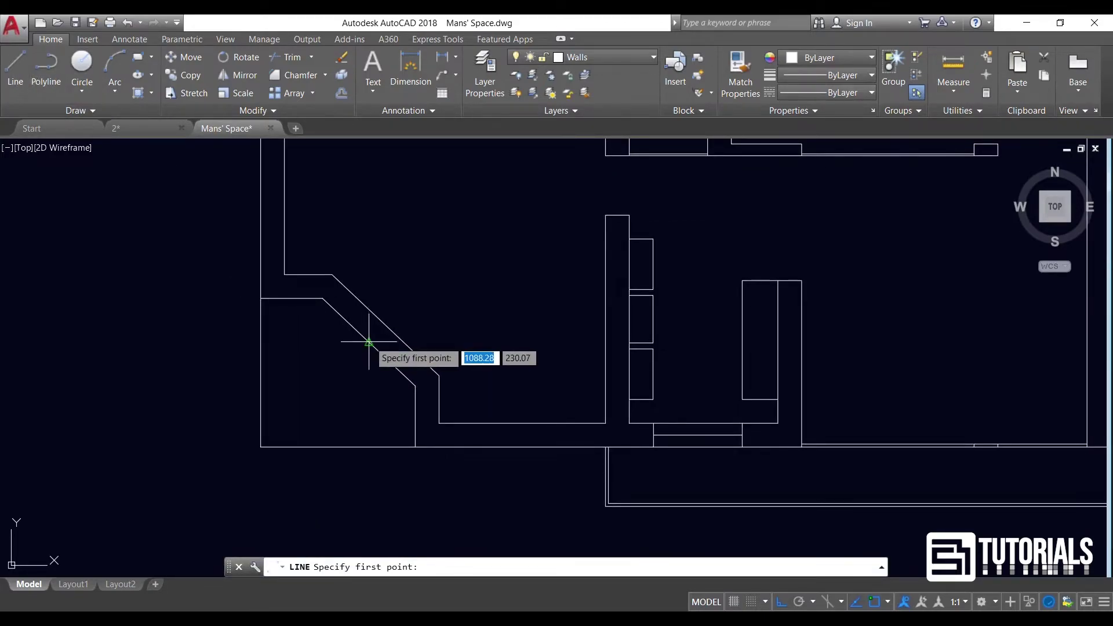
left_click(368, 342)
left_click(386, 326)
key("Return")
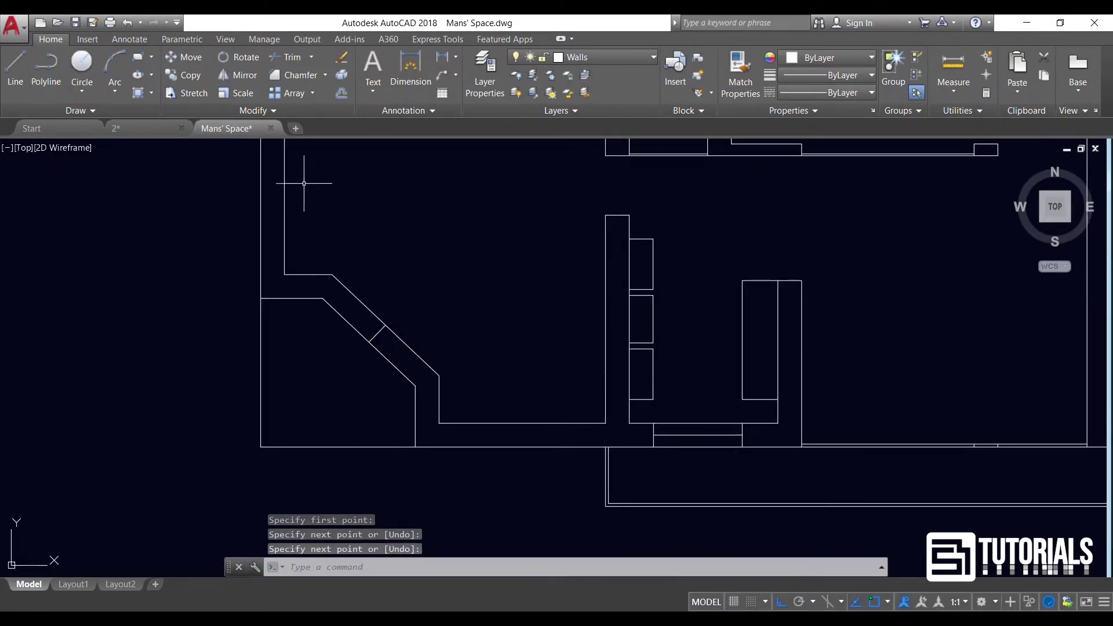
Offset the diagonal wall's cross line 0.5 to both sides to mark an opening's jambs
left_click(342, 93)
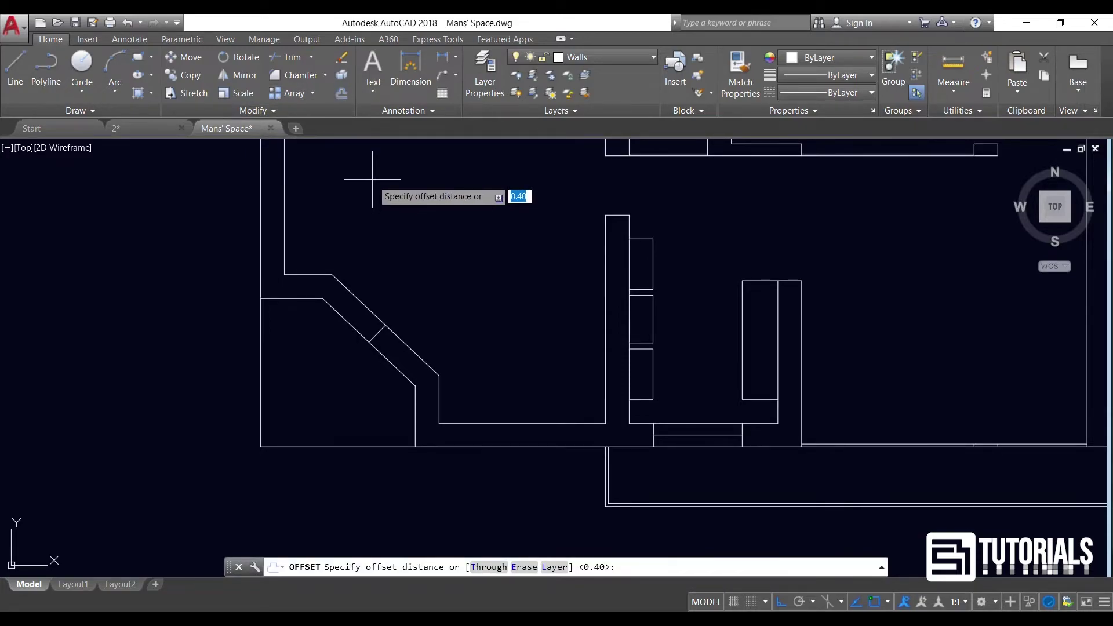
key("Return")
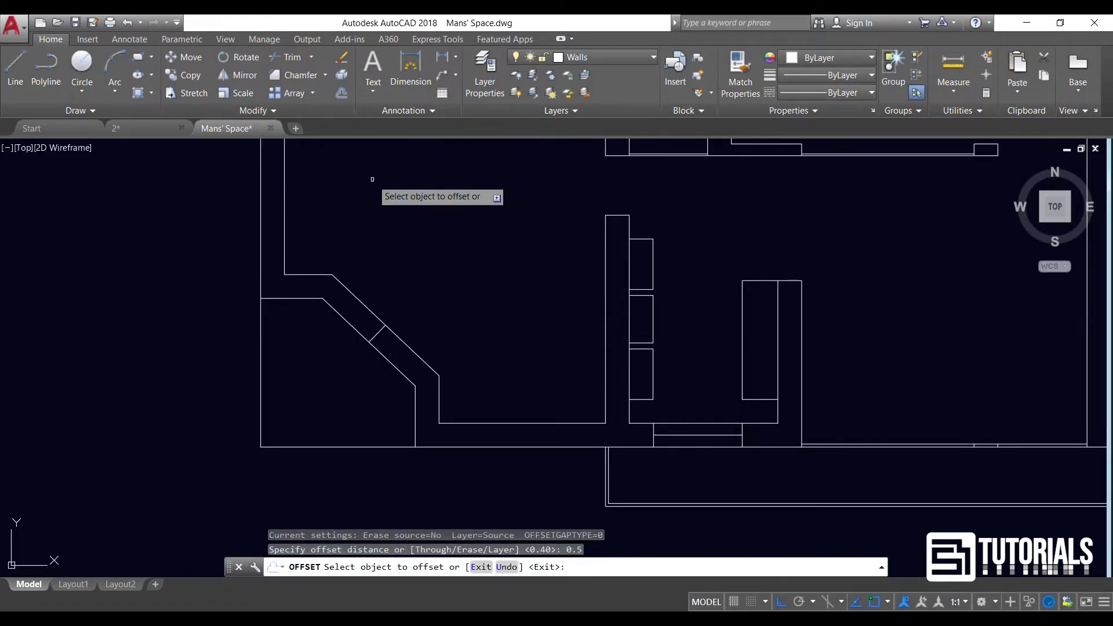
left_click(378, 334)
left_click(405, 343)
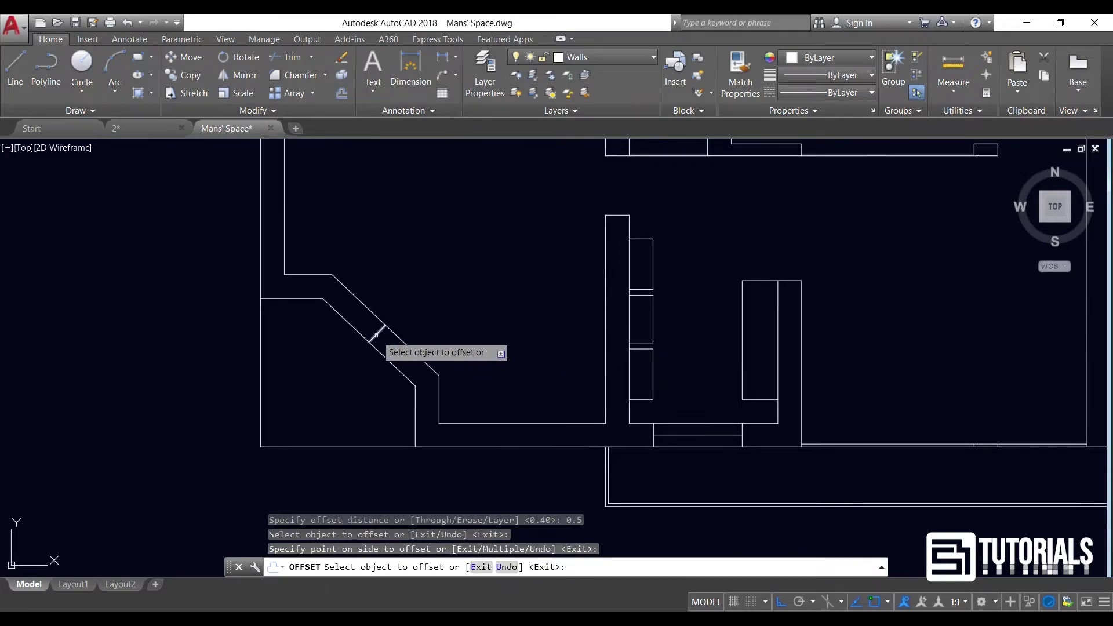
key("Return")
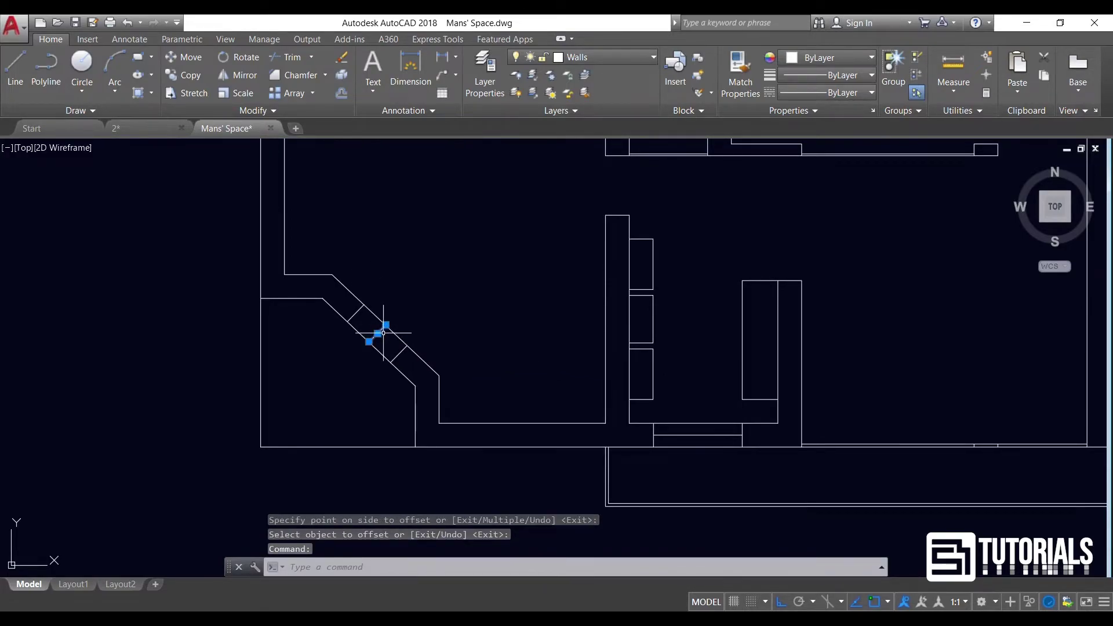
Erase the middle cross line between the two jamb lines of the diagonal wall's opening
type("e")
key("Return")
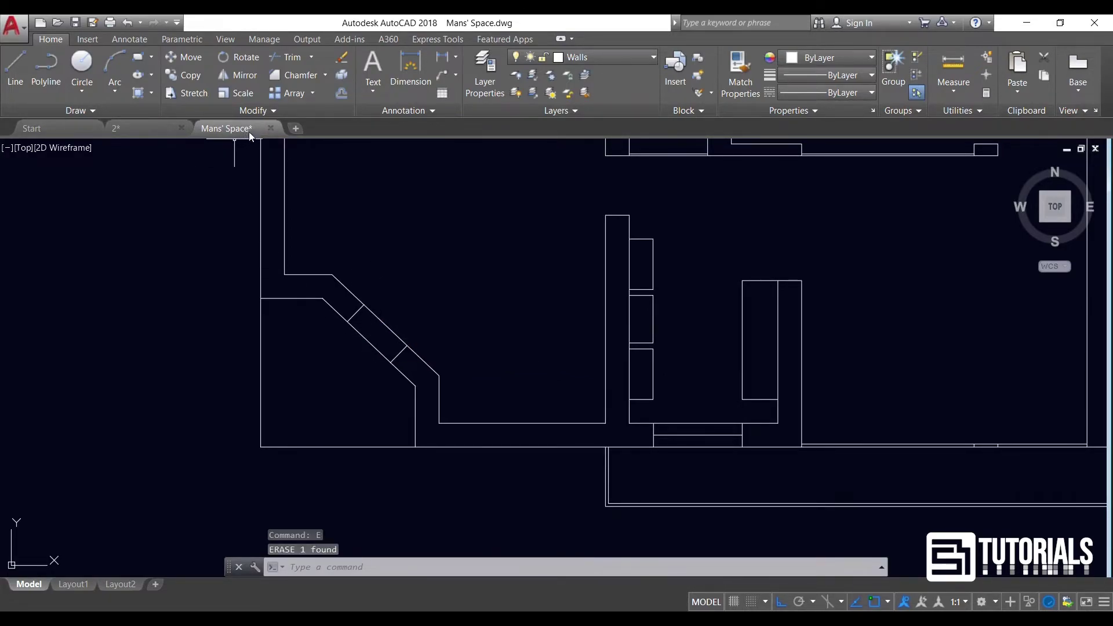
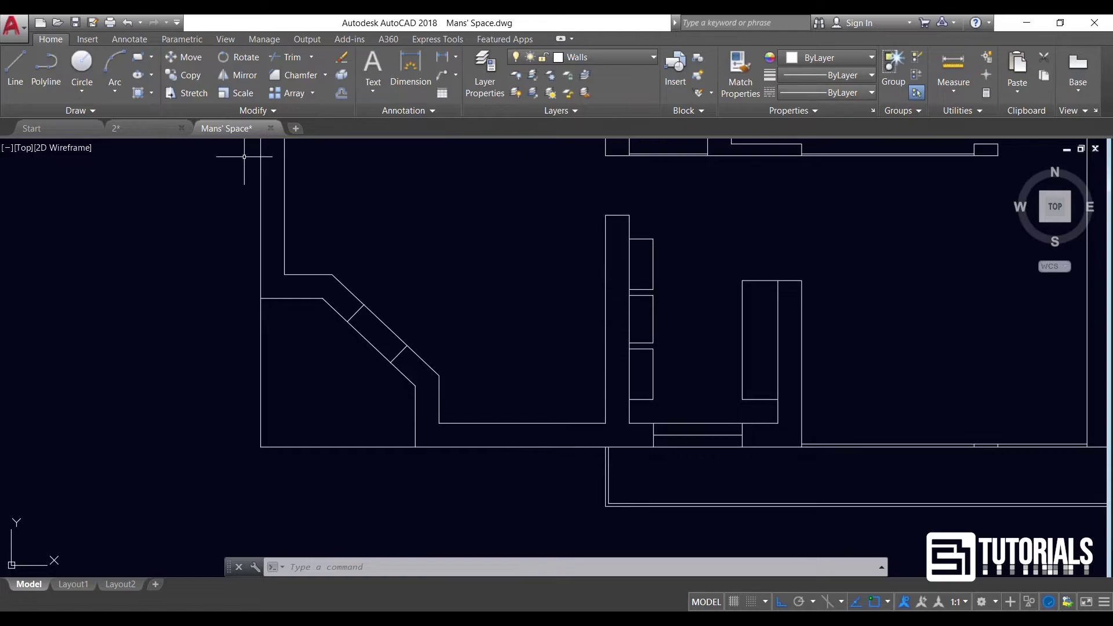
Break the outer outline at the two points where the angled corner wall meets the left and bottom sides
left_click(132, 111)
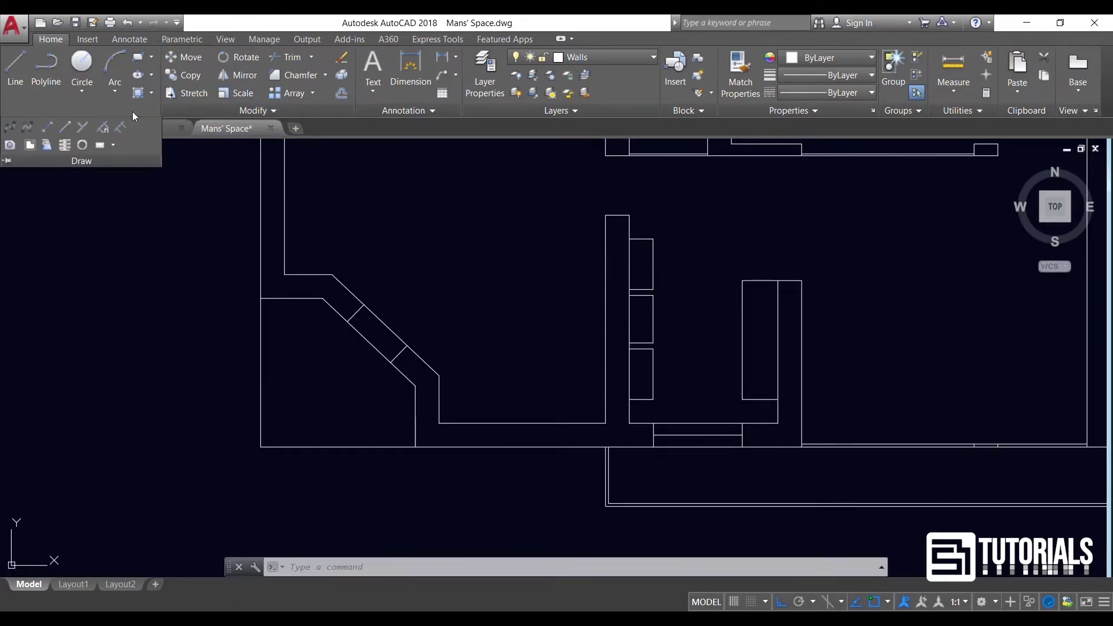
left_click(251, 113)
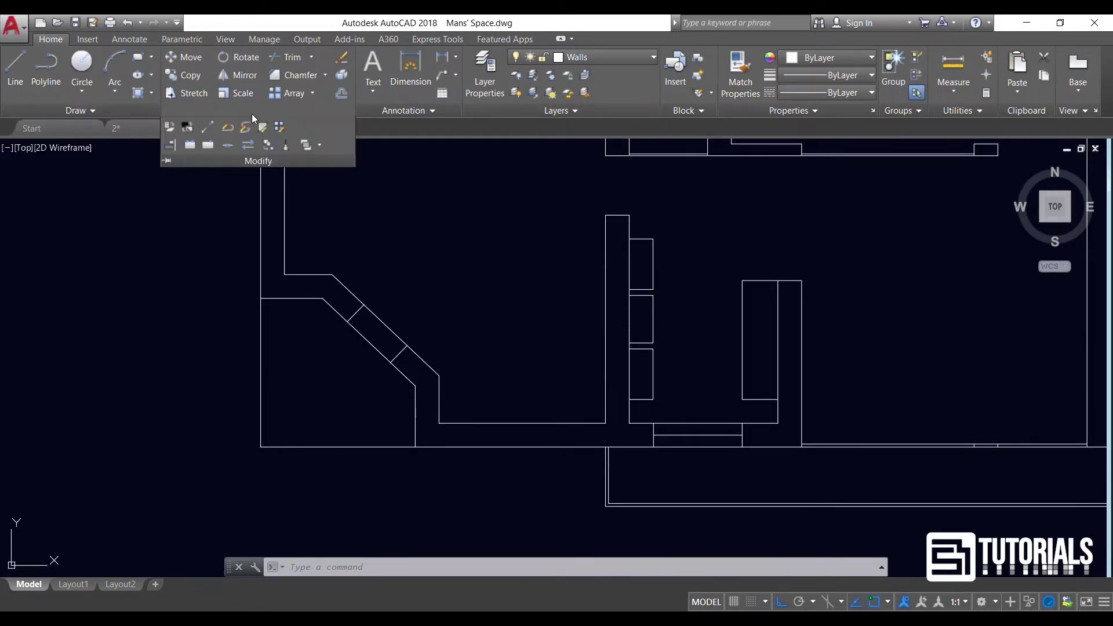
left_click(208, 146)
left_click(260, 297)
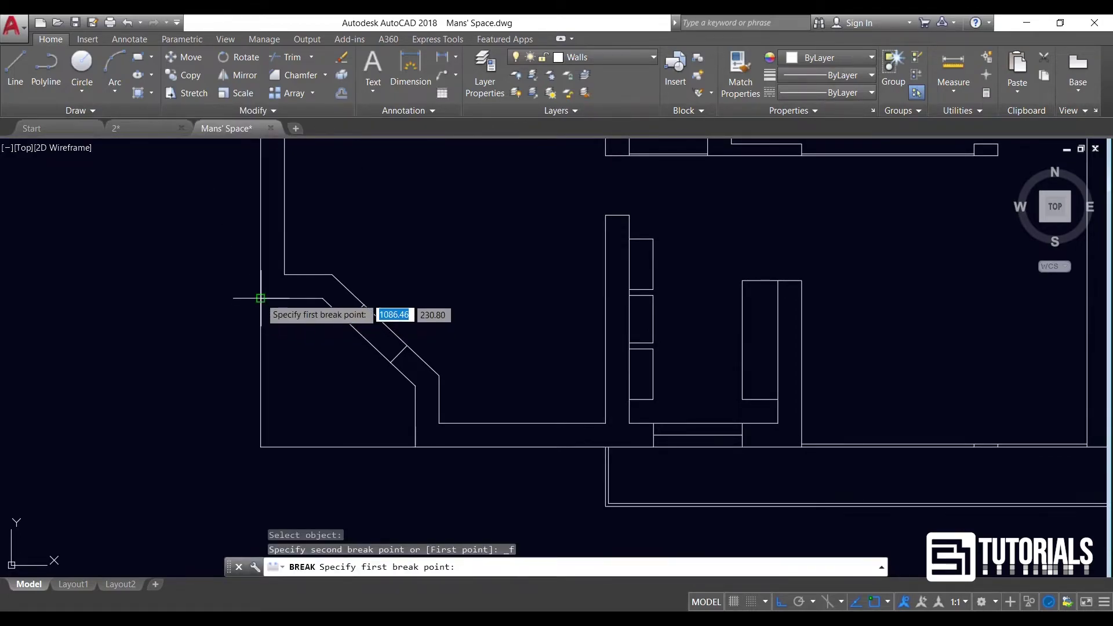
left_click(261, 296)
left_click(244, 111)
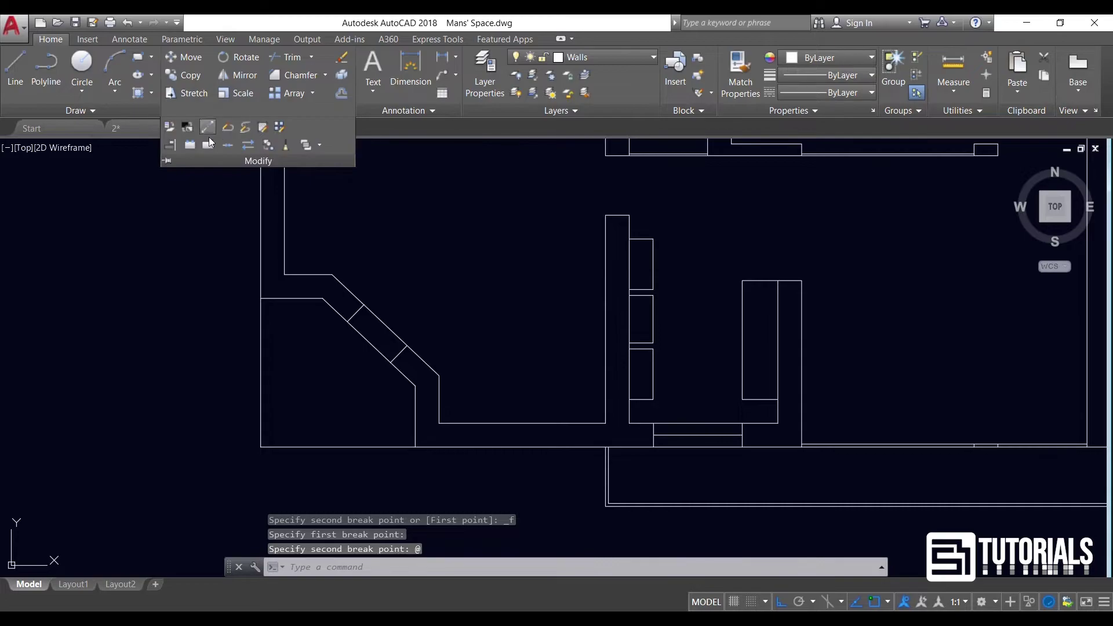
left_click(207, 146)
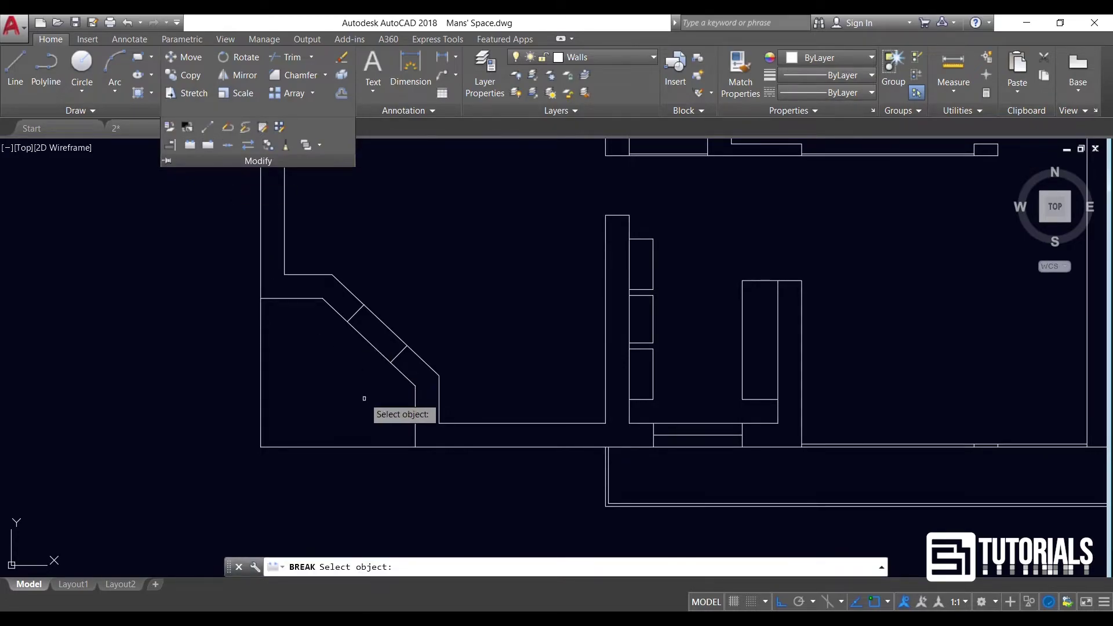
left_click(383, 447)
left_click(414, 446)
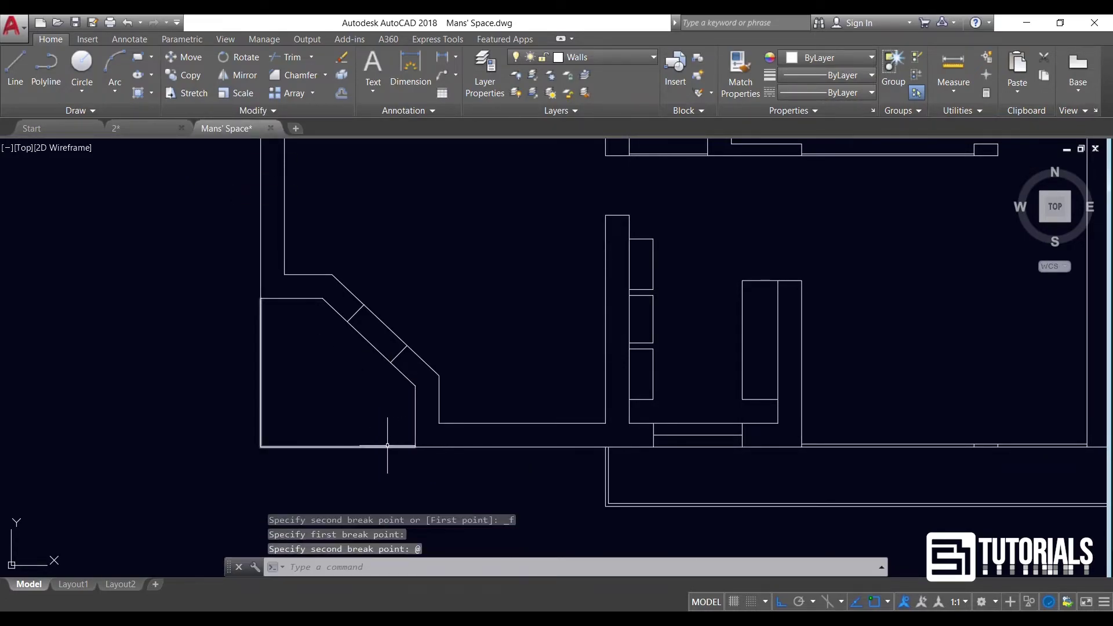
Offset the outer outline of the lower-left corner area 0.03 inward to form a thin panel
left_click(338, 93)
type("0.03")
key("Return")
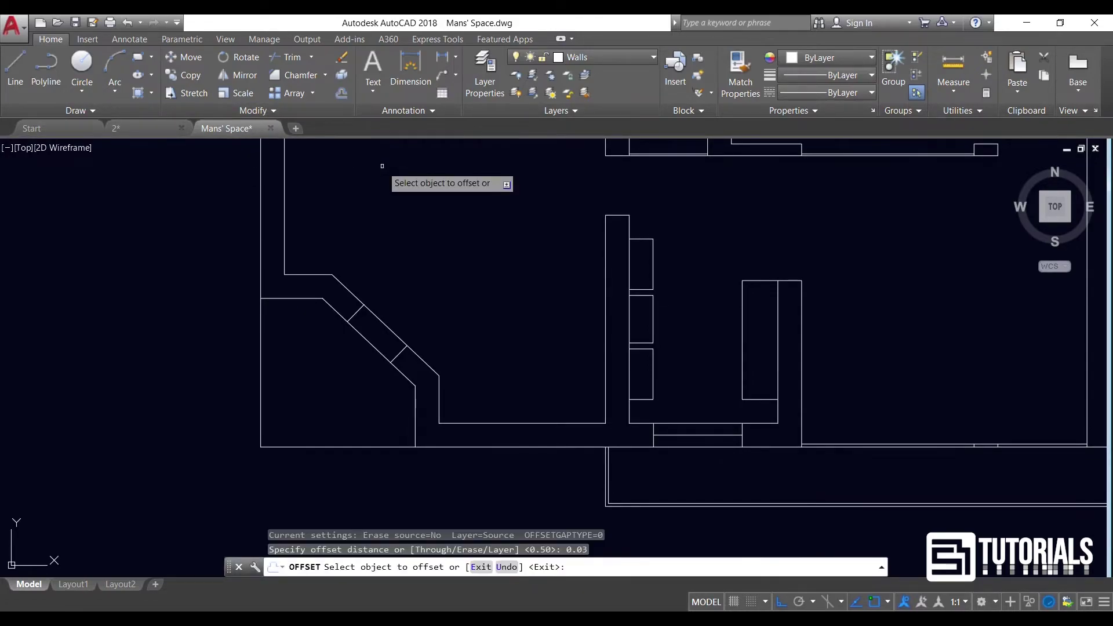
left_click(260, 384)
left_click(305, 379)
scroll(305, 379, "up", 6)
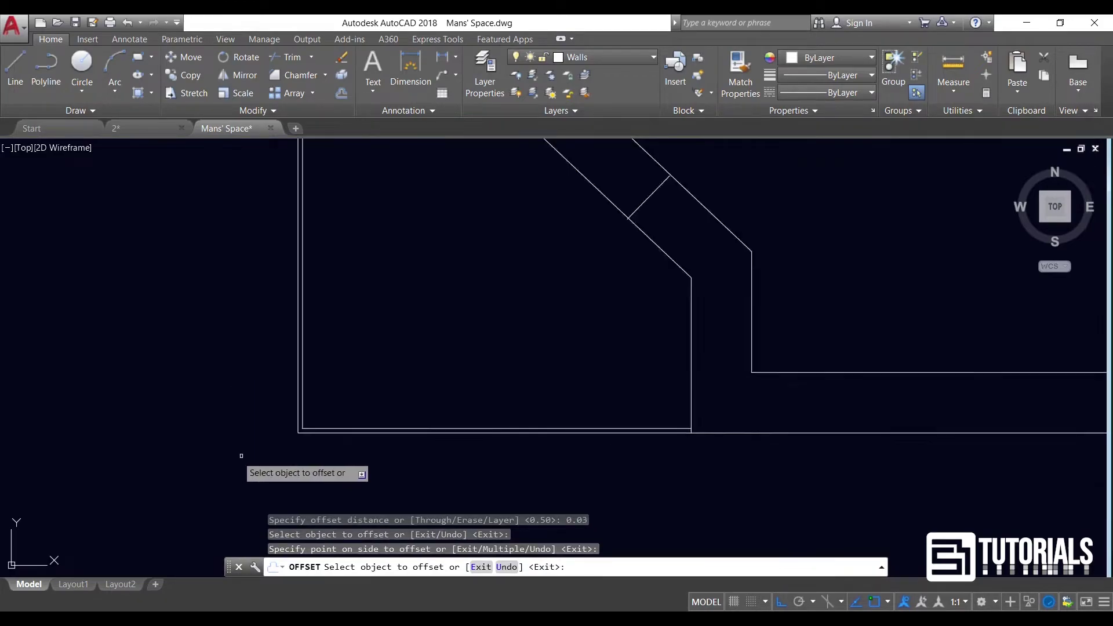
scroll(264, 446, "down", 4)
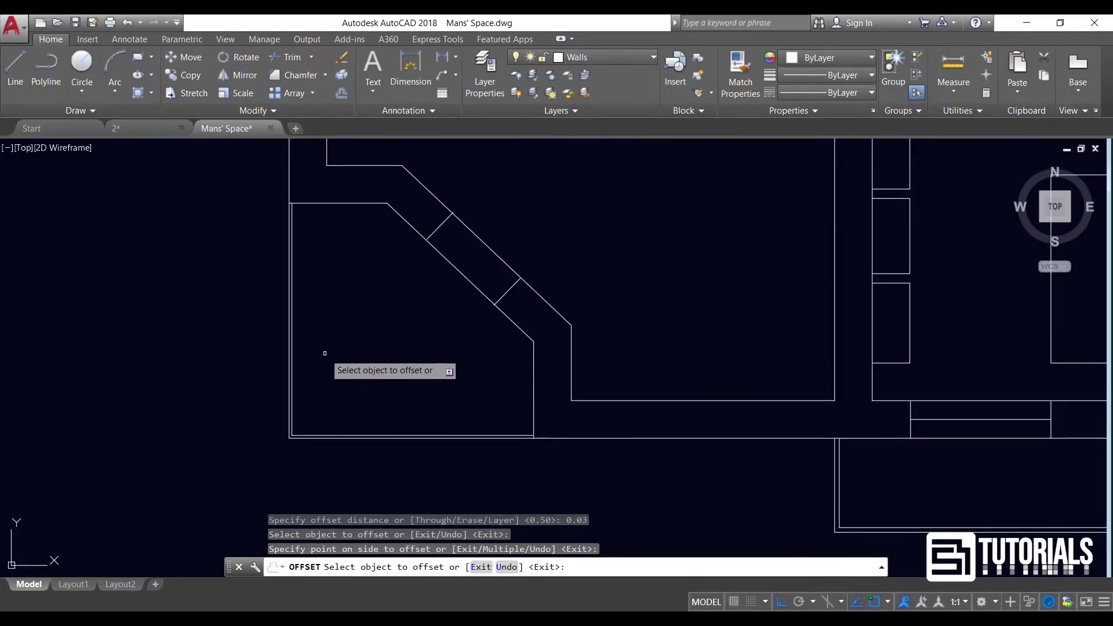
scroll(327, 357, "down", 2)
key("Return")
middle_click_drag(398, 372, 255, 377)
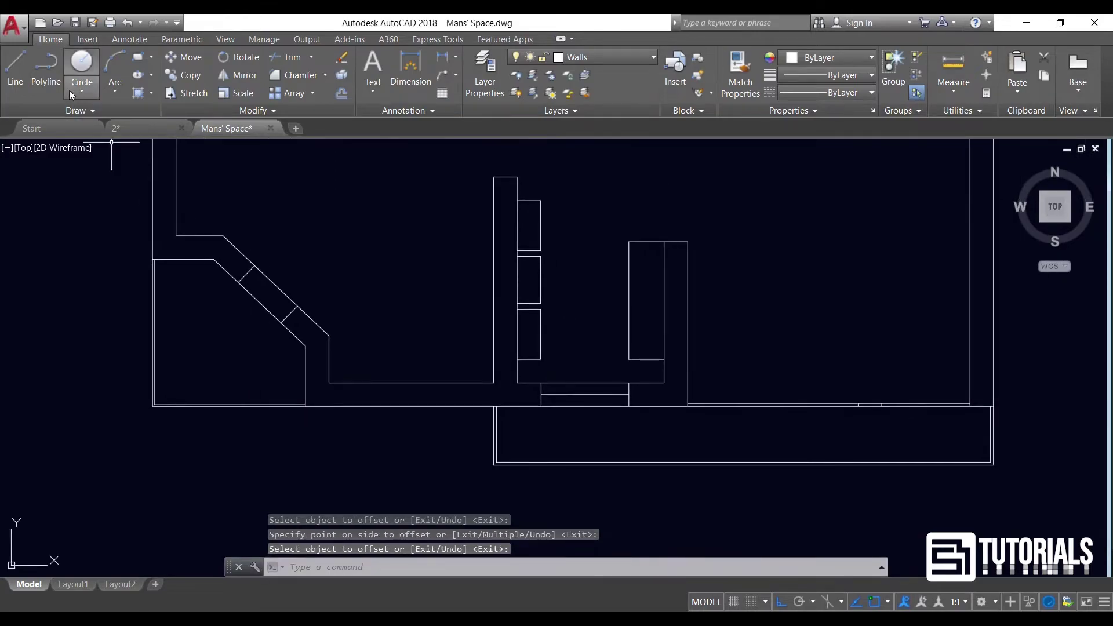
Draw two window jamb lines about 1.95 apart across the bottom wall, between the angled corner and the partition
left_click(15, 68)
scroll(367, 380, "up", 2)
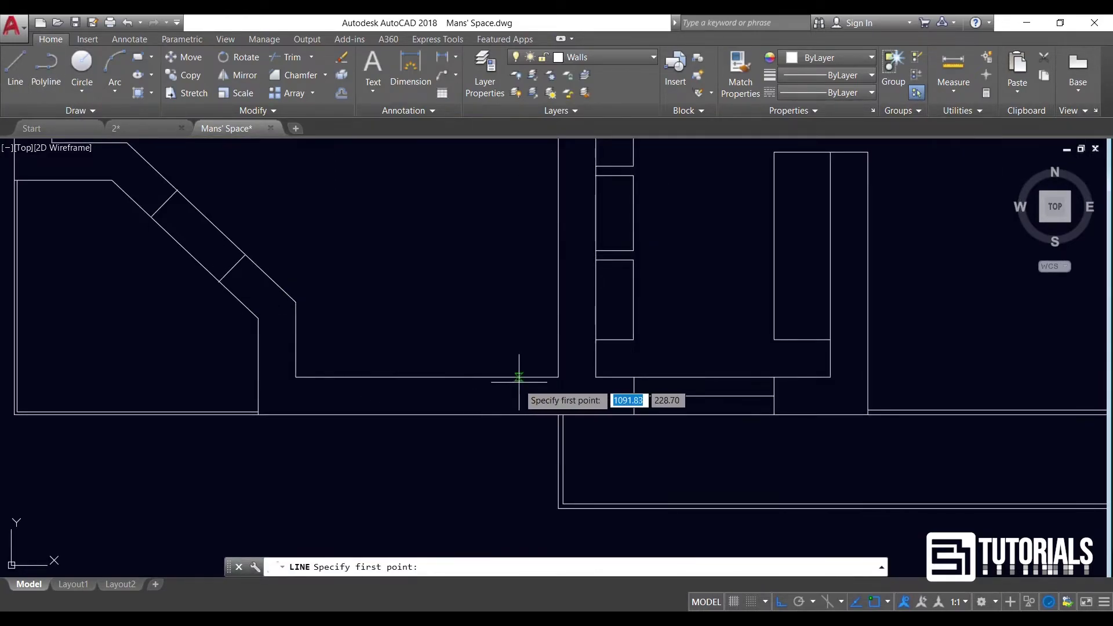
left_click(518, 413)
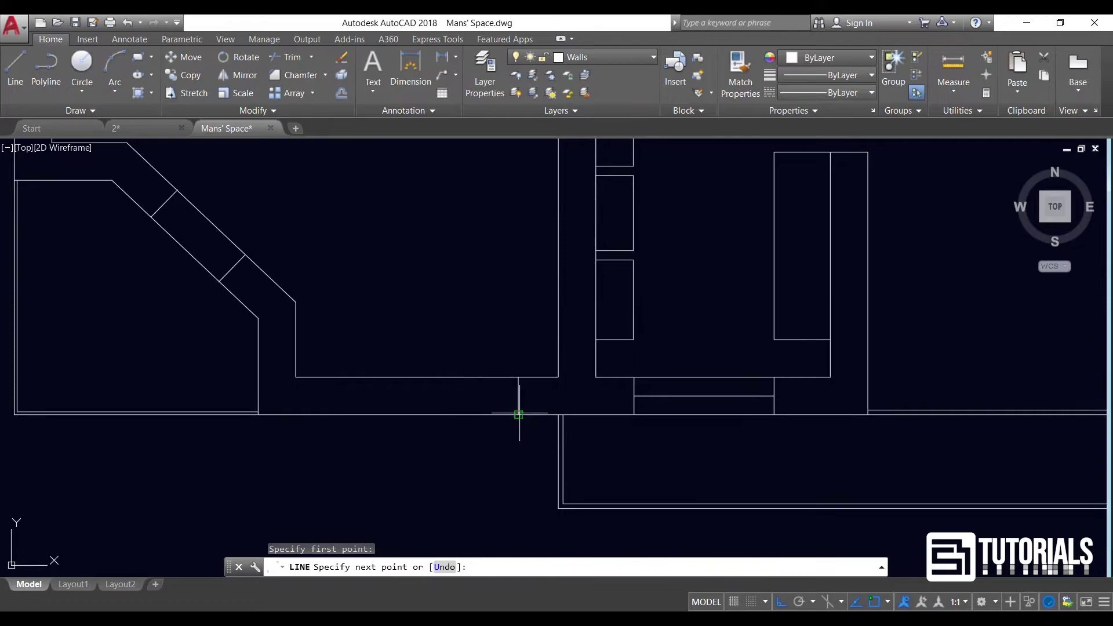
left_click(518, 414)
key("Return")
key("Return")
left_click(337, 414)
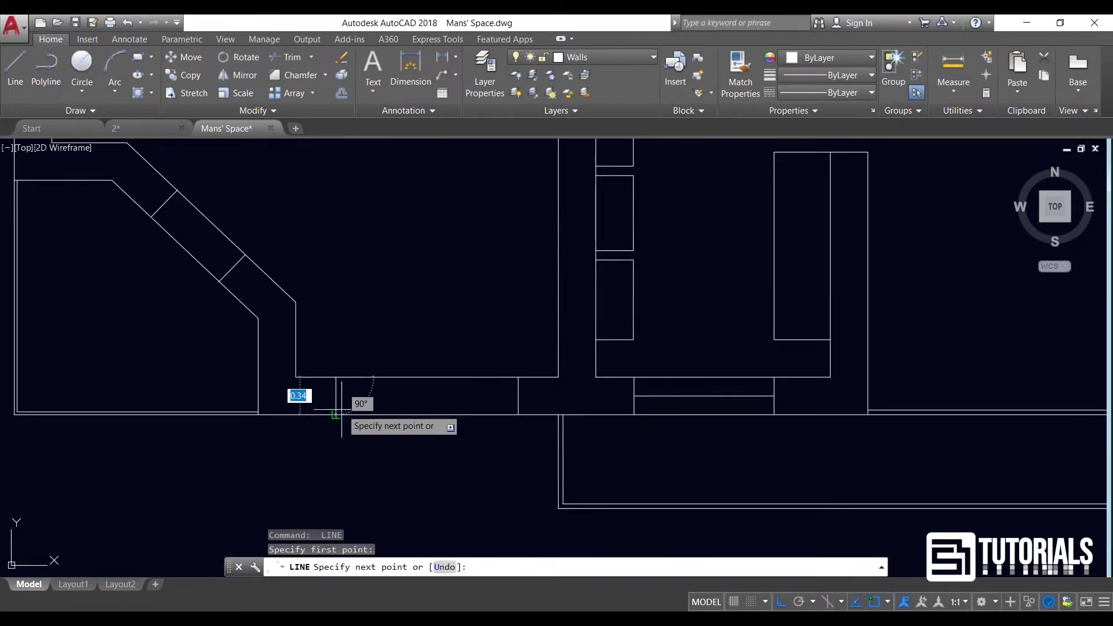
key("Escape")
Draw the window's centre line between the midpoints of the two new jamb lines in the bottom wall
key("Return")
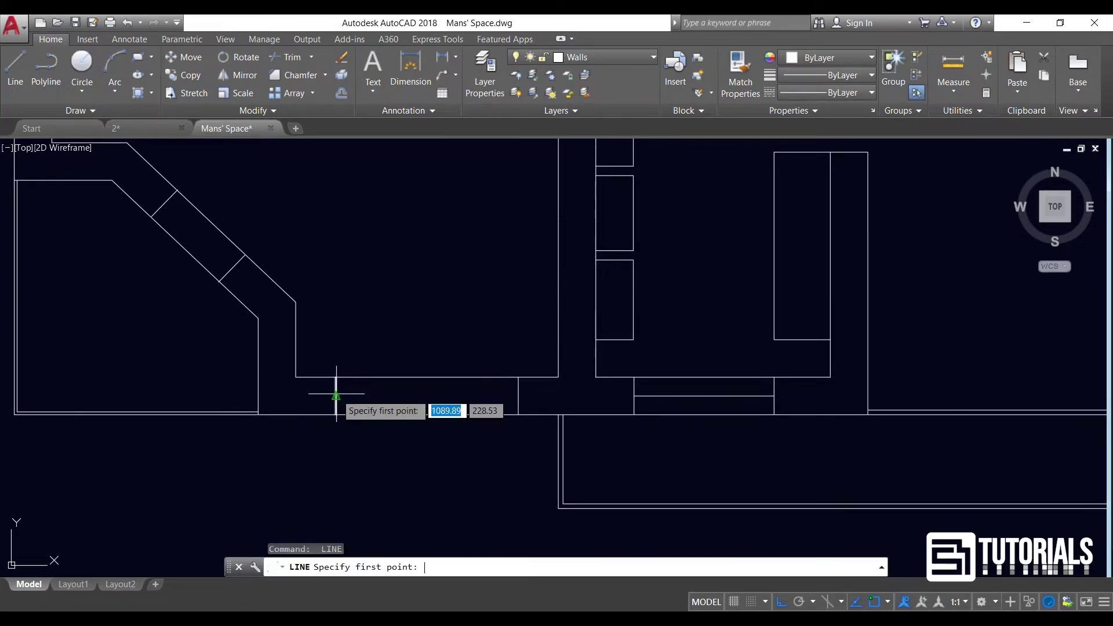
left_click(336, 396)
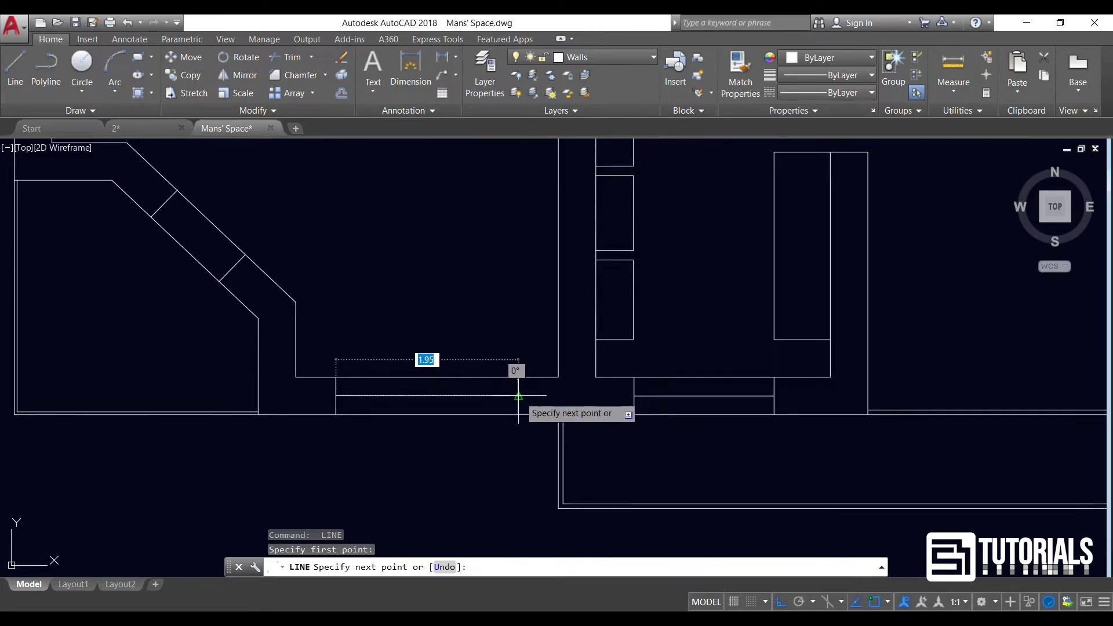
left_click(518, 396)
key("Return")
scroll(368, 426, "down", 4)
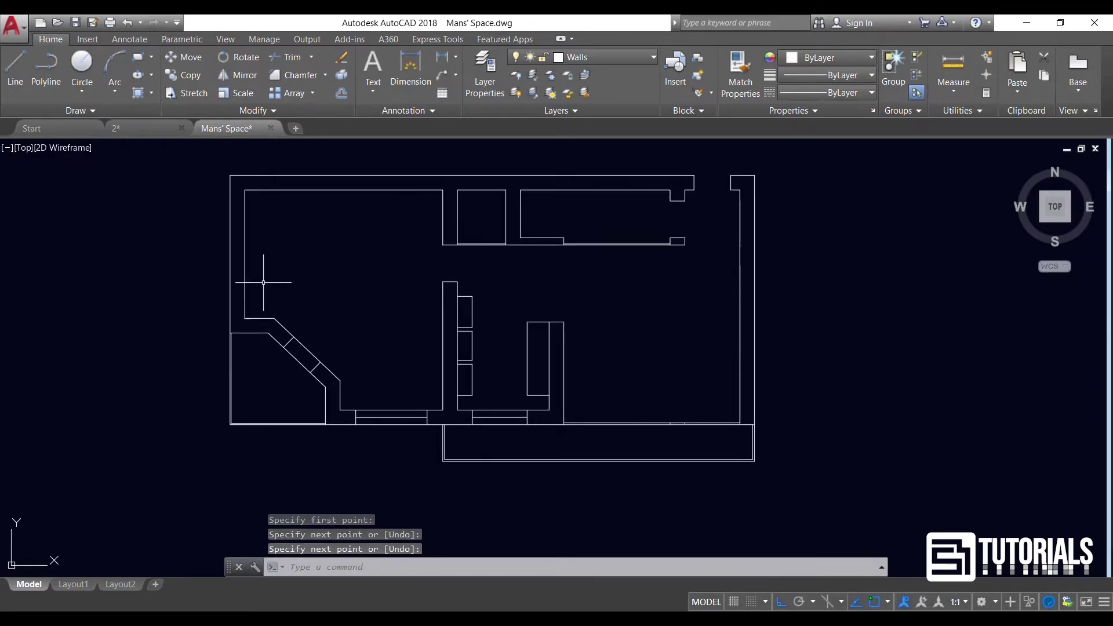
Draw a short line across the left wall's thickness from the midpoint of its inner face
scroll(263, 282, "up", 4)
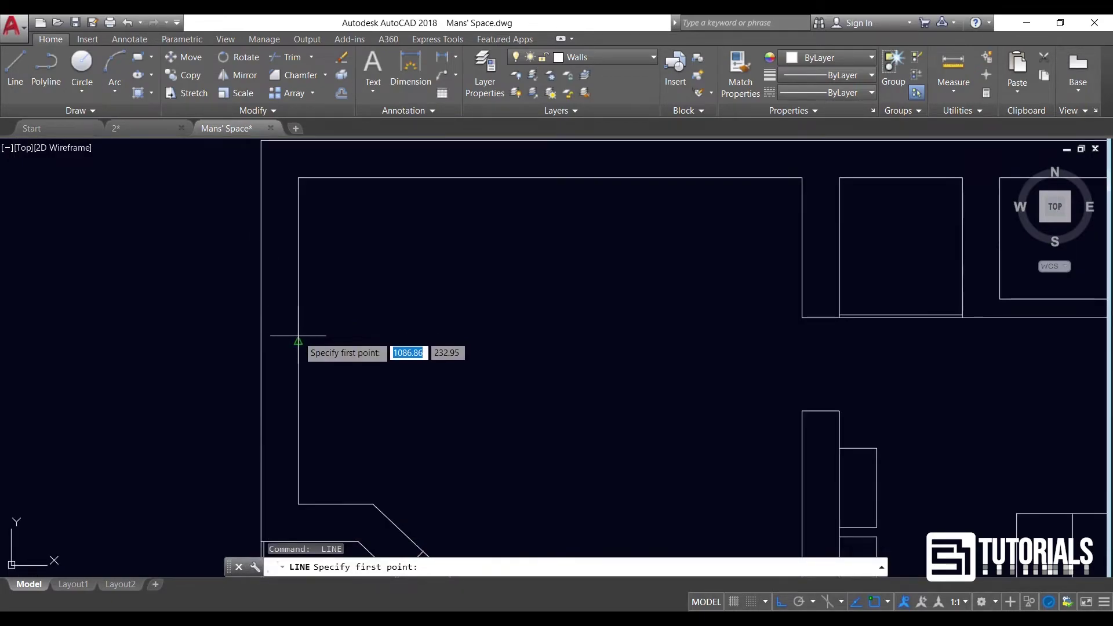
left_click(298, 340)
left_click(262, 341)
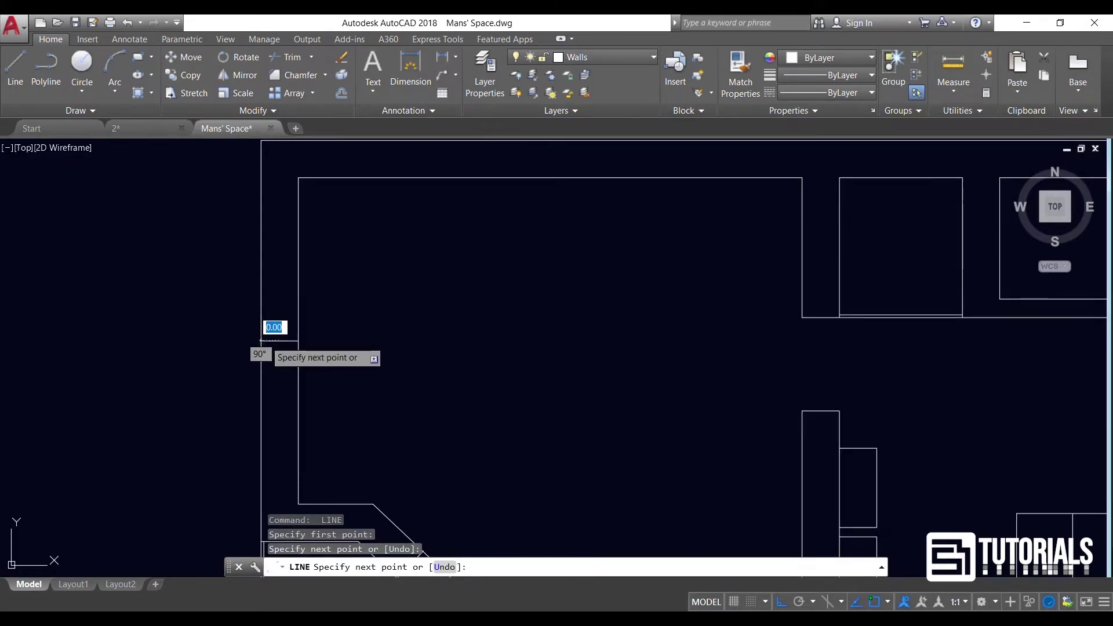
key("Return")
Offset the left wall's cross line 0.75 to both sides to mark the window's jambs
left_click(339, 93)
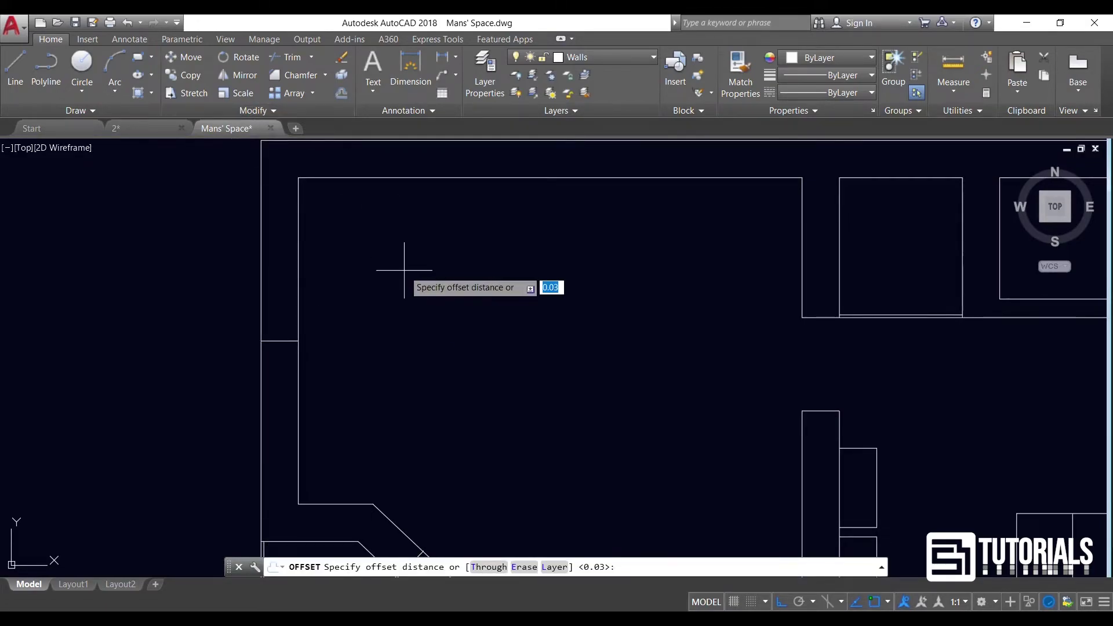
type("0.75")
key("Return")
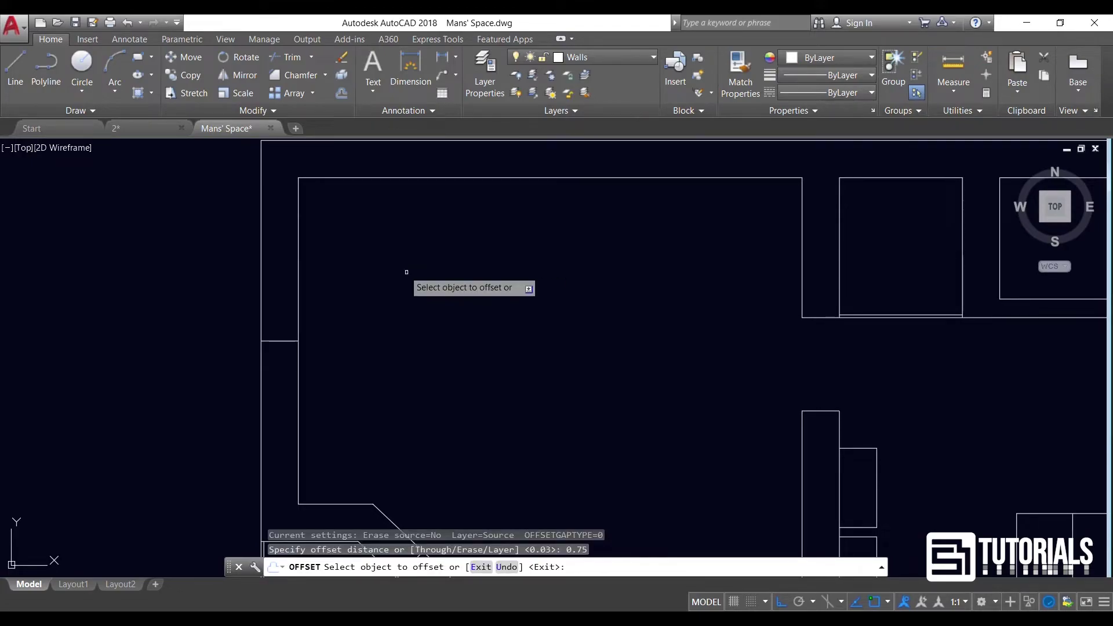
left_click(282, 340)
left_click(293, 304)
left_click(286, 340)
left_click(342, 374)
key("Return")
Erase the original cross line midway between the left wall's two jamb lines
left_click(224, 318)
left_click(333, 354)
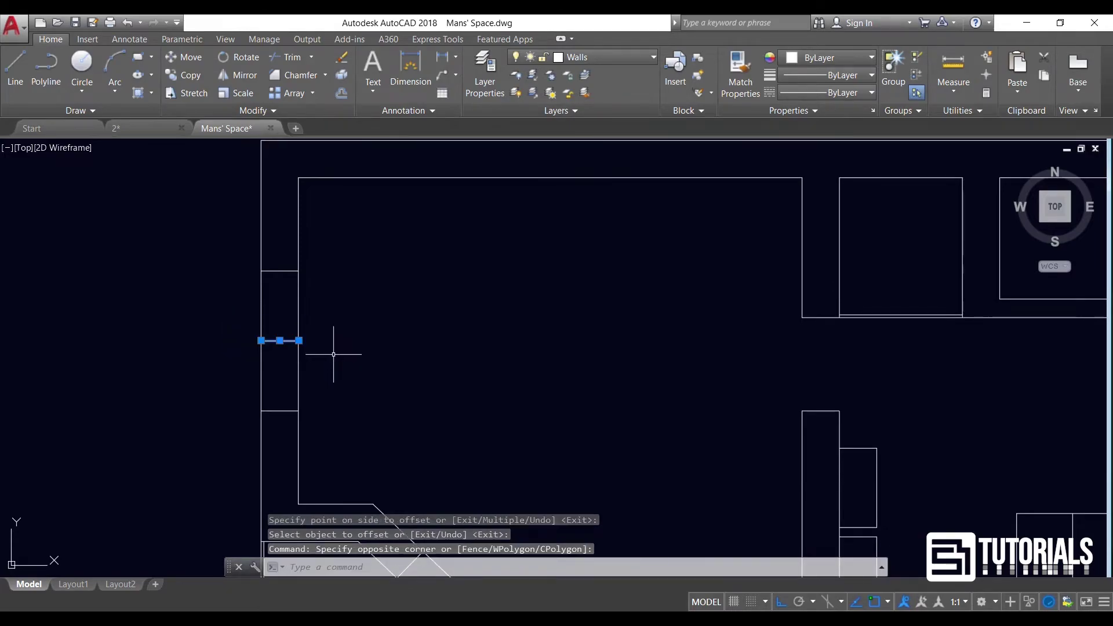
left_click(342, 58)
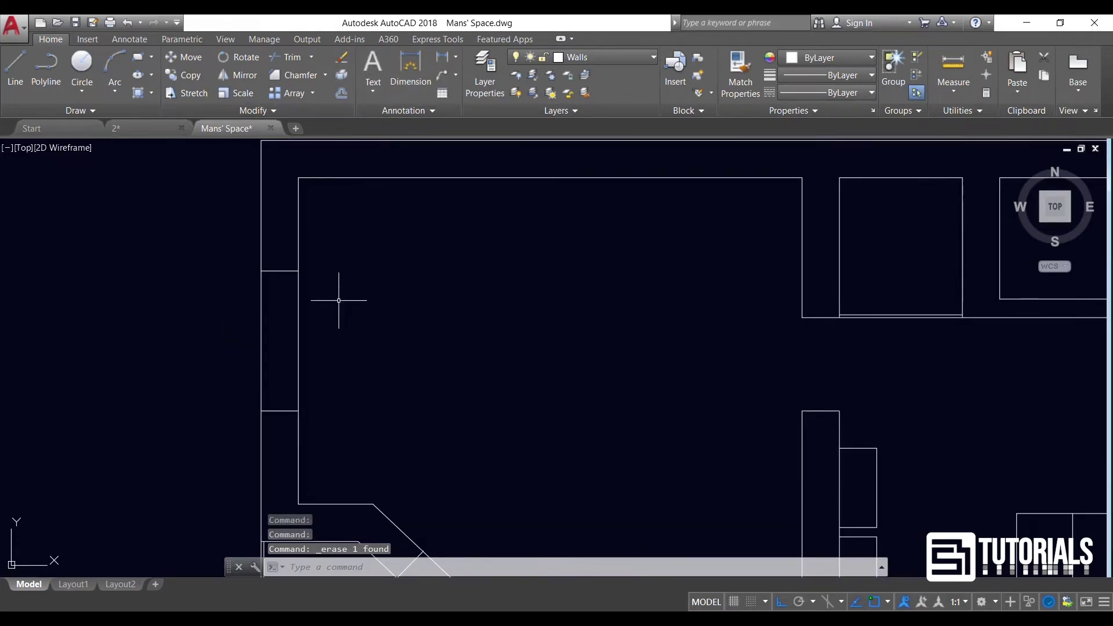
Draw the left window's centre line connecting the midpoints of its two jamb lines
left_click(15, 63)
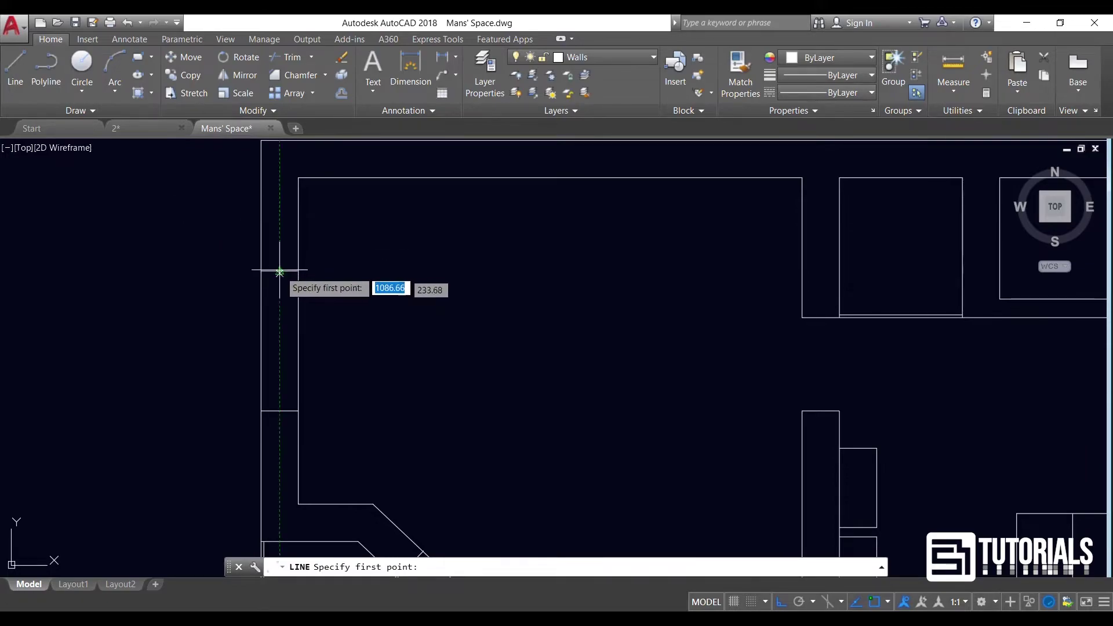
left_click(281, 291)
left_click(280, 410)
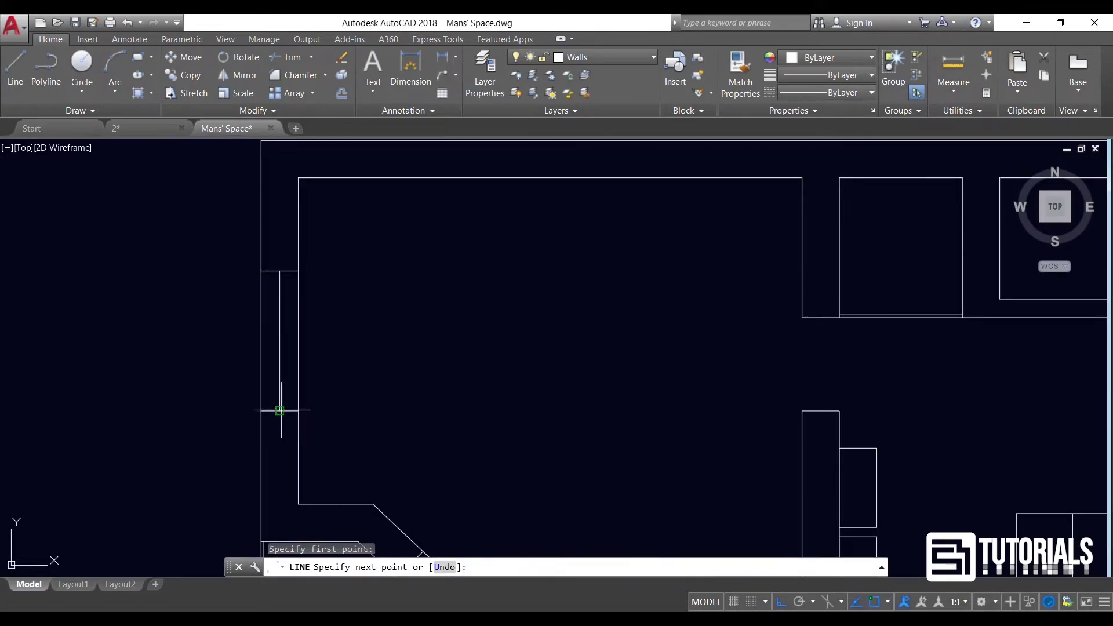
key("Return")
scroll(190, 250, "down", 3)
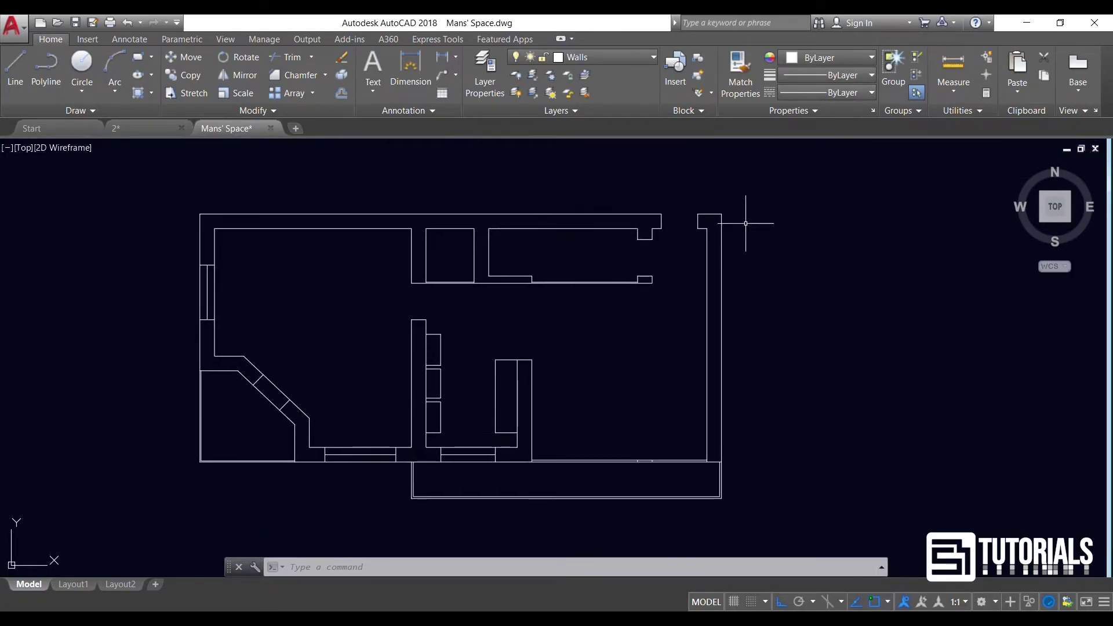
Assign all objects of the floor plan to the Walls layer and clear the selection
left_click(765, 193)
left_click(165, 517)
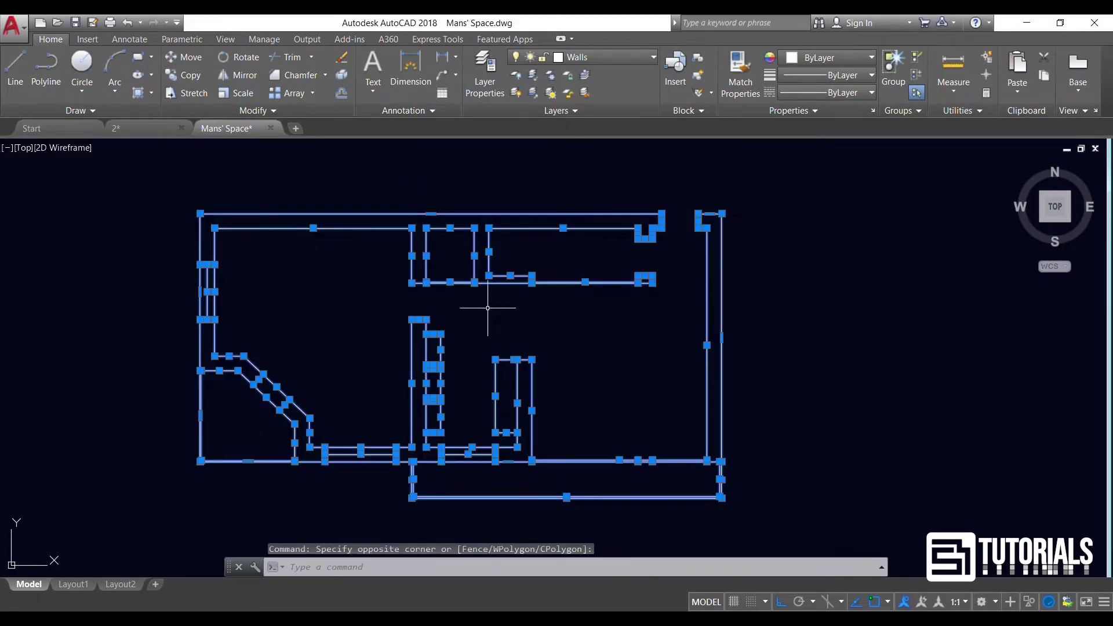
left_click(636, 55)
left_click(627, 129)
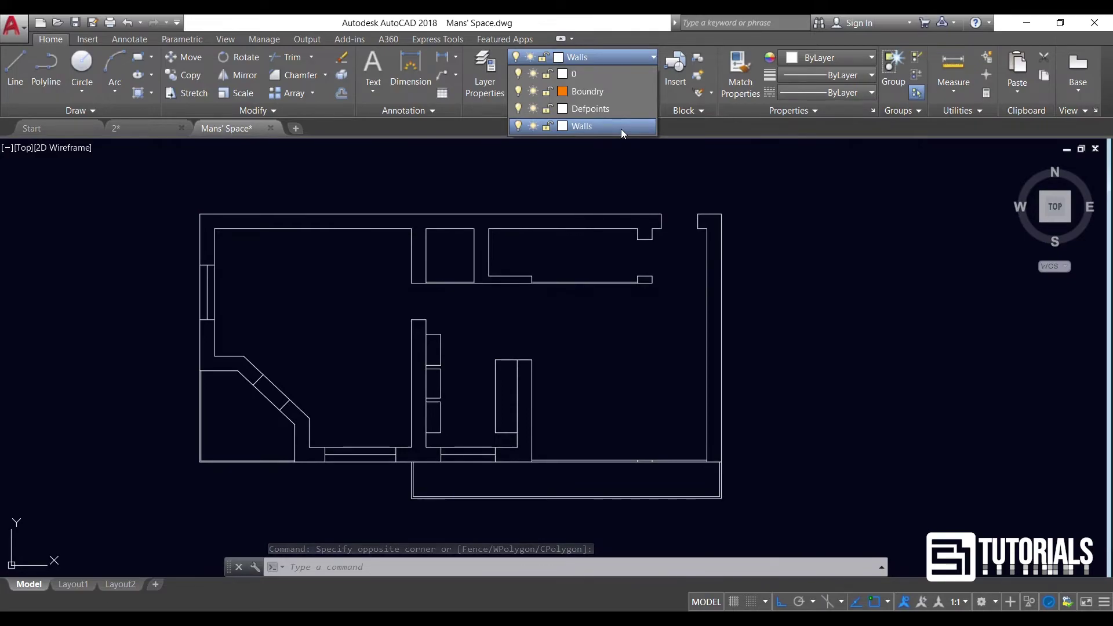
left_click(620, 128)
key("Escape")
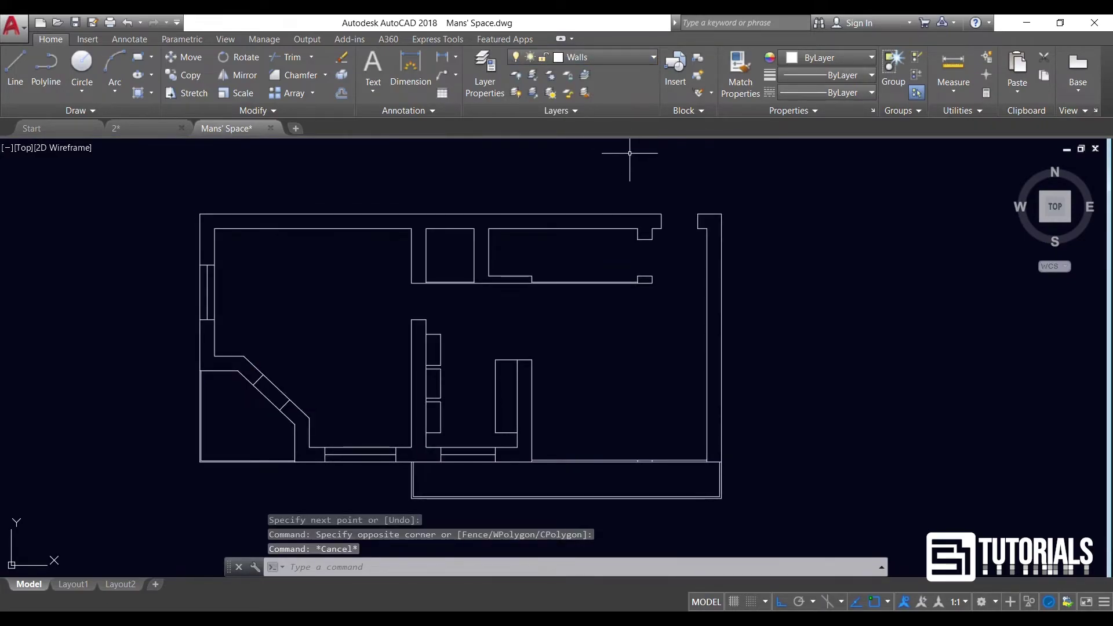
Make Boundry the current layer
left_click(649, 60)
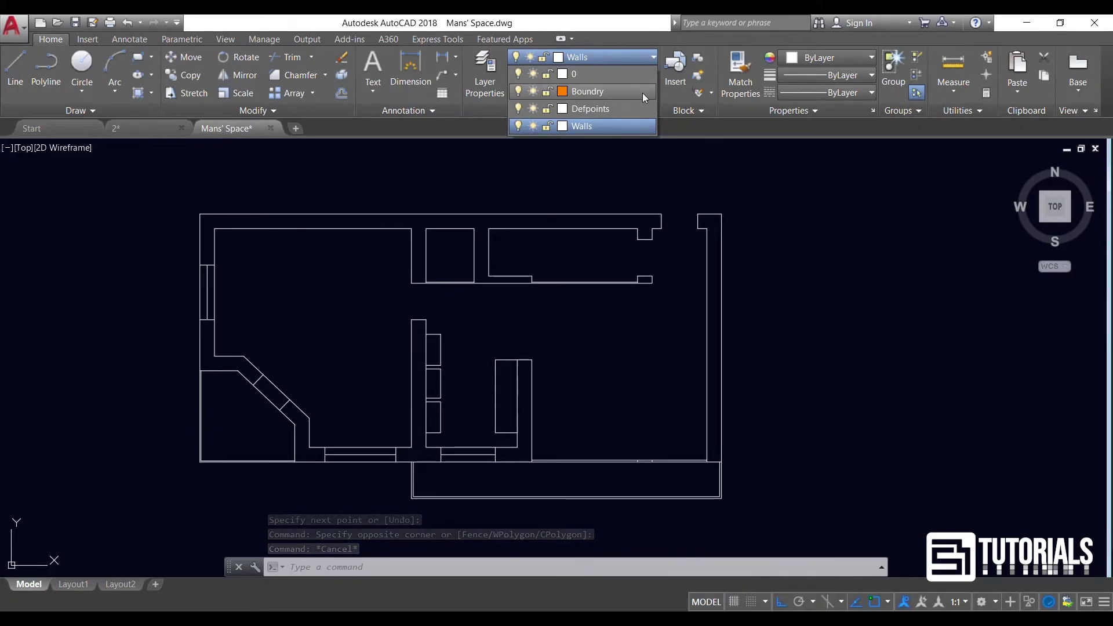
left_click(643, 92)
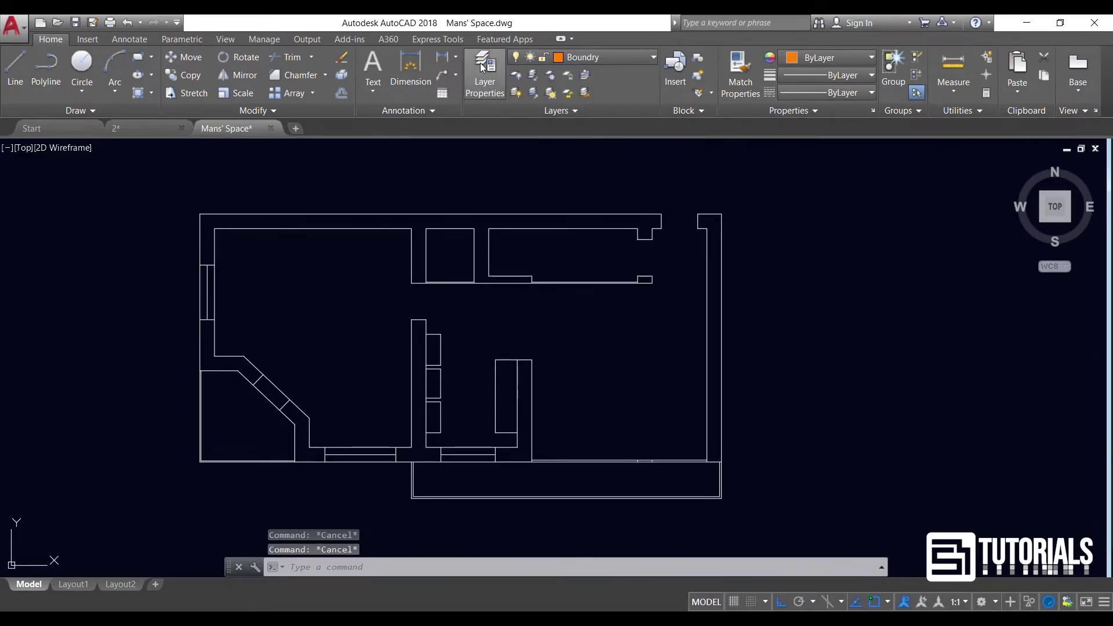
Create a layer named Bo with index color 21
left_click(481, 65)
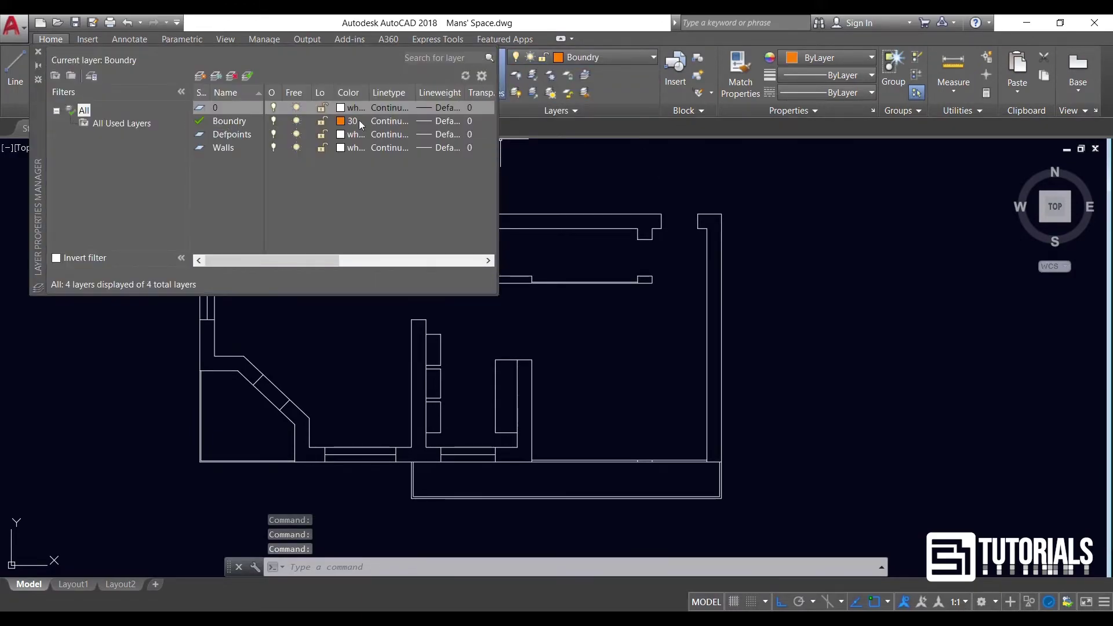
left_click(200, 77)
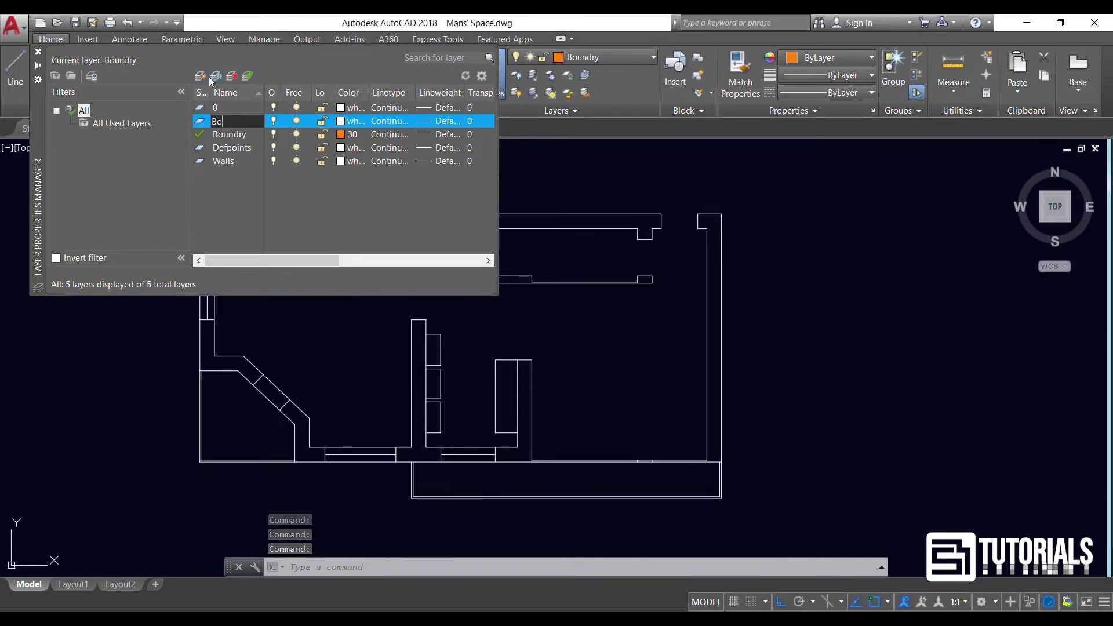
left_click(341, 123)
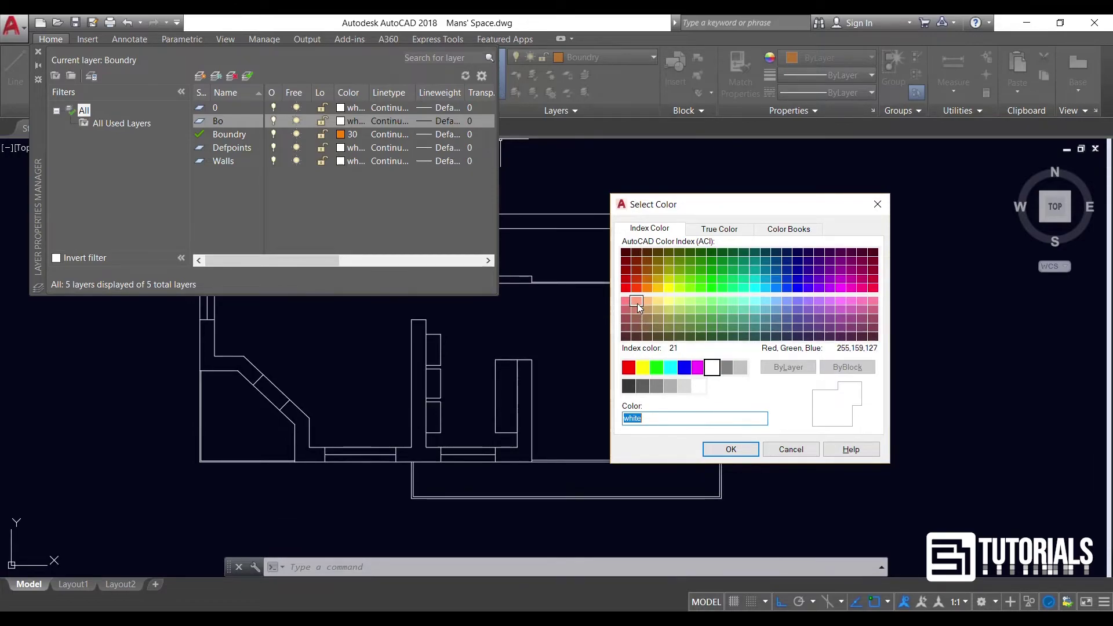
left_click(637, 304)
left_click(729, 449)
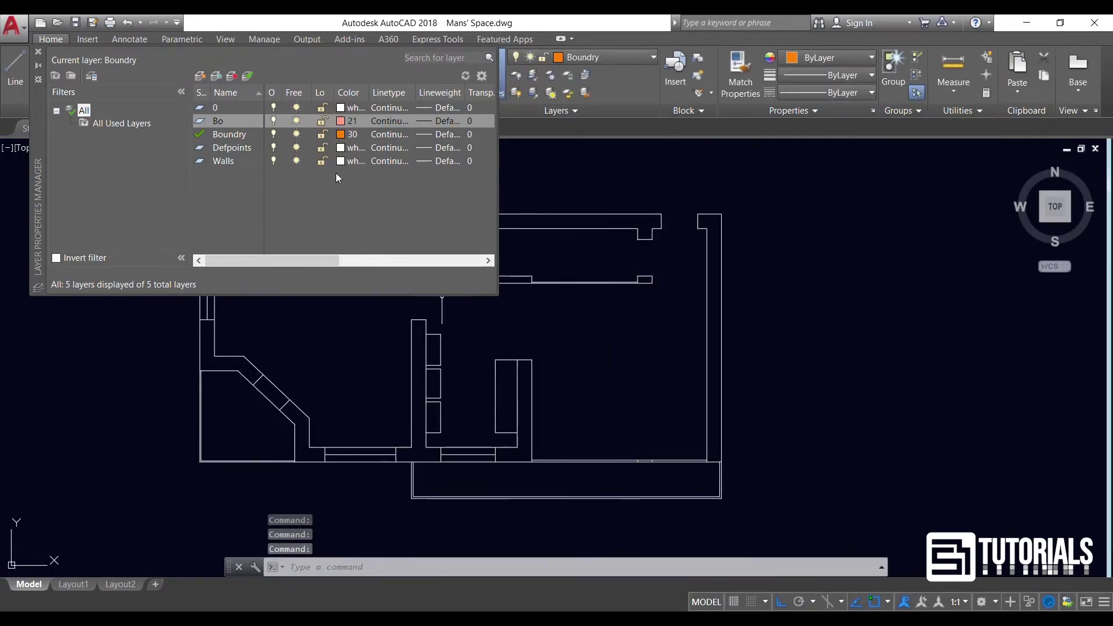
left_click(42, 51)
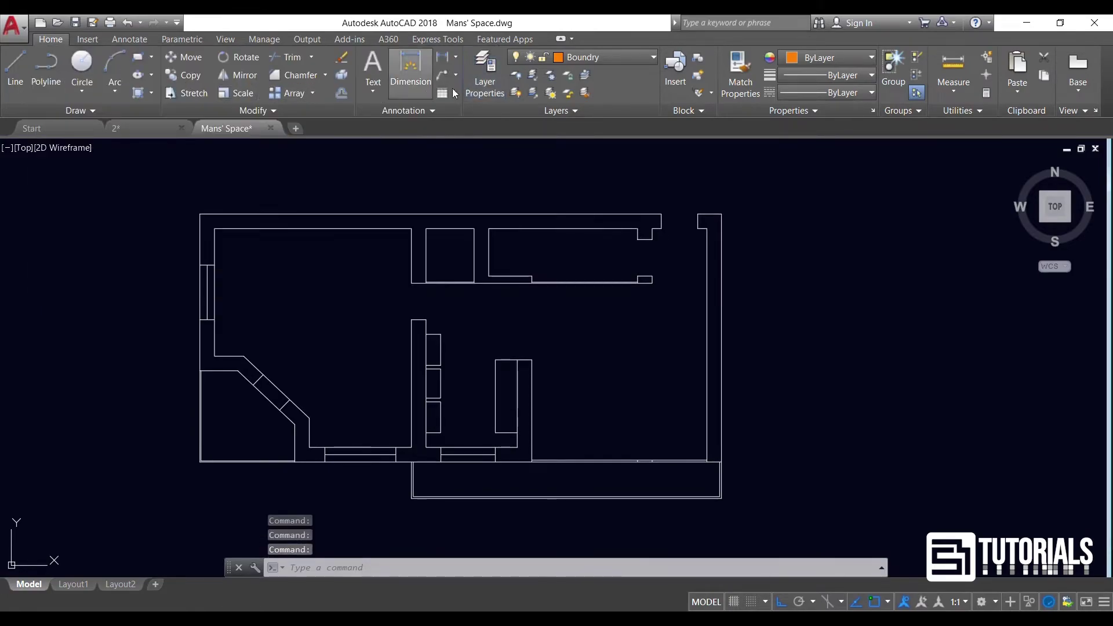
Delete the Bo layer, keeping Boundry as the current layer
left_click(598, 59)
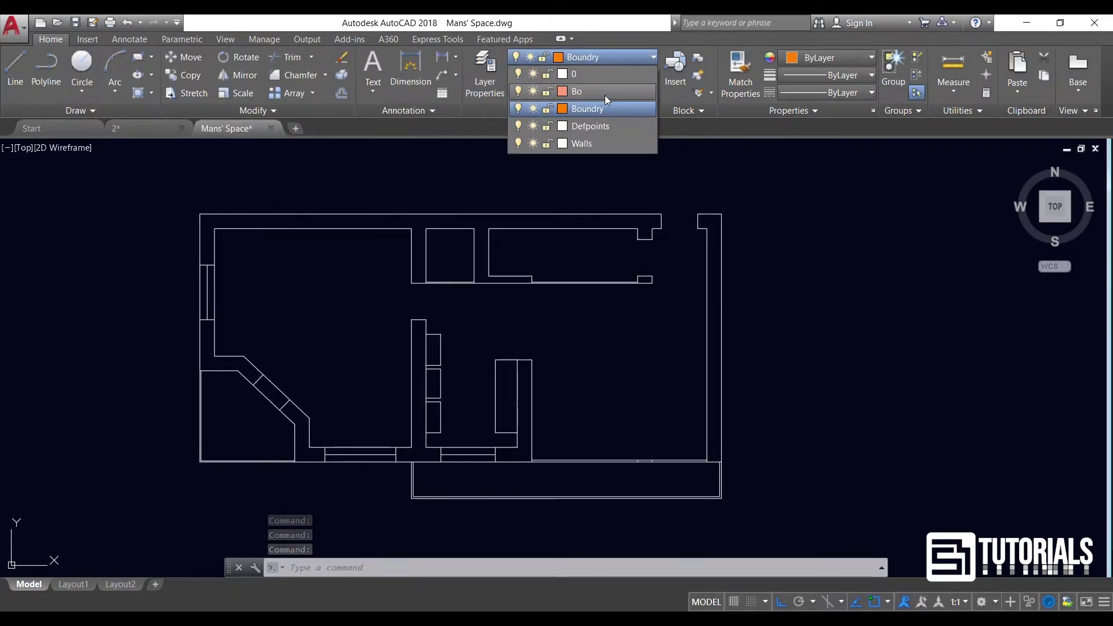
left_click(478, 67)
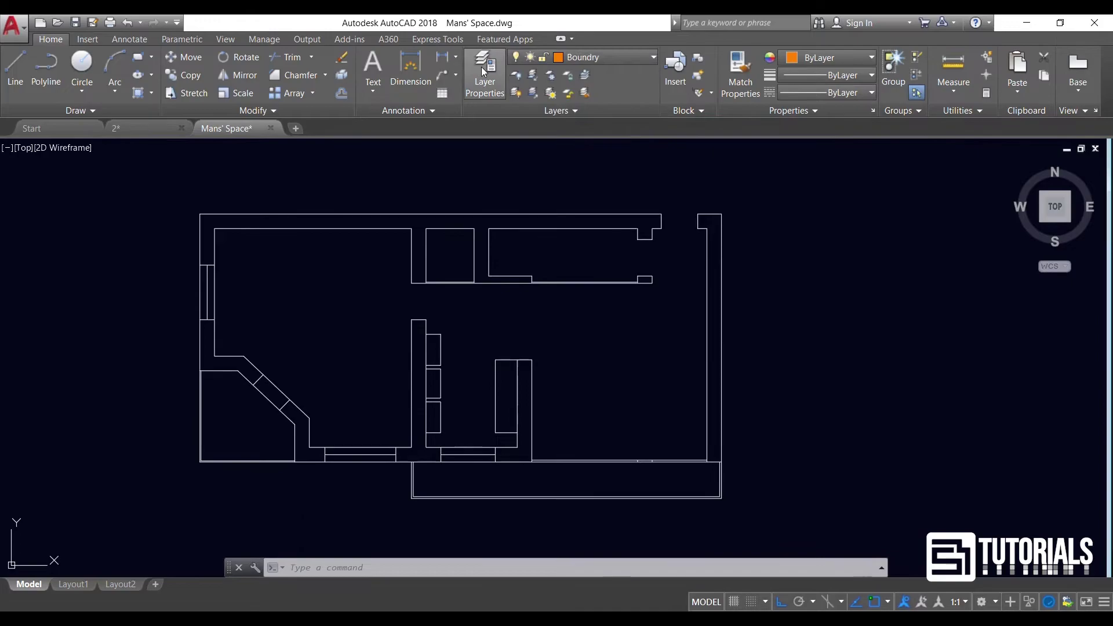
left_click(481, 67)
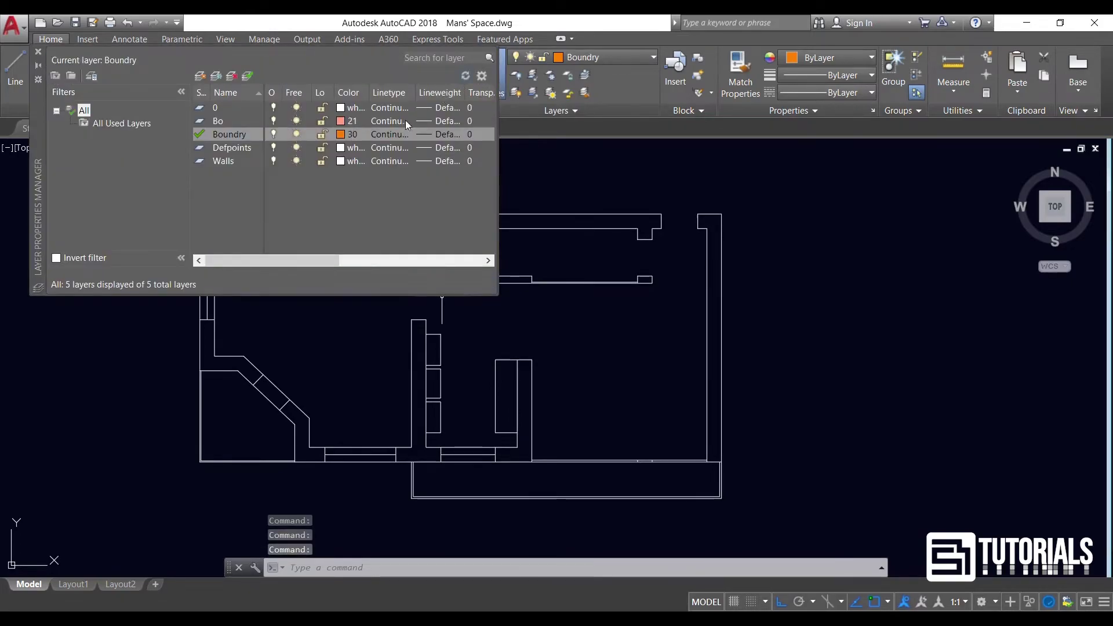
left_click(238, 120)
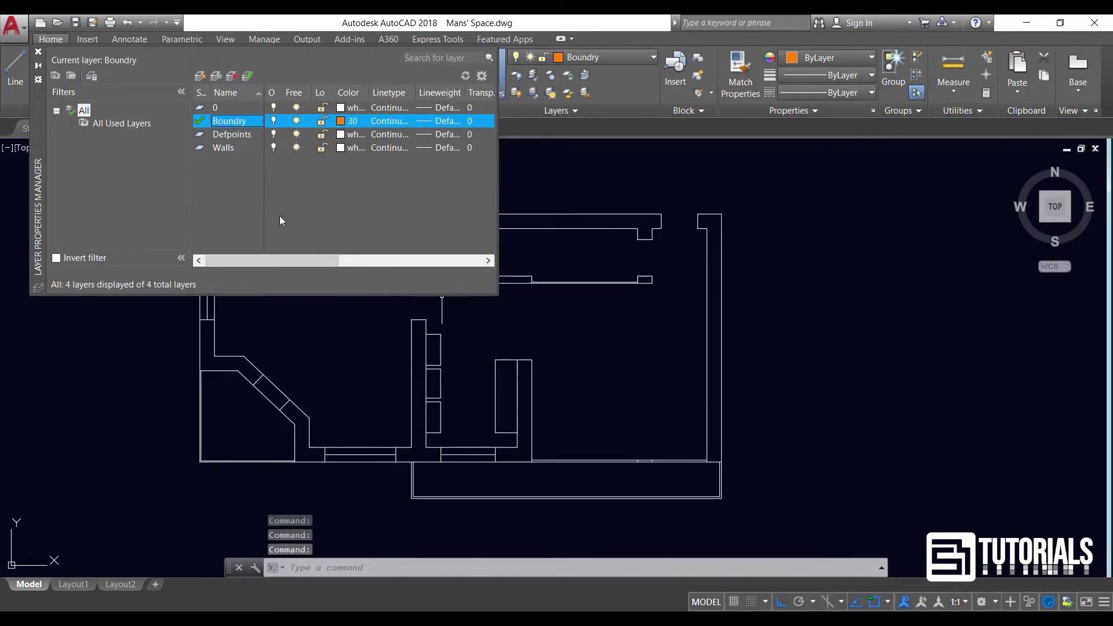
left_click(38, 52)
Create boundary polylines for the right wall, the upper wall with its partitions, the small stub and both lower partition walls
type("b")
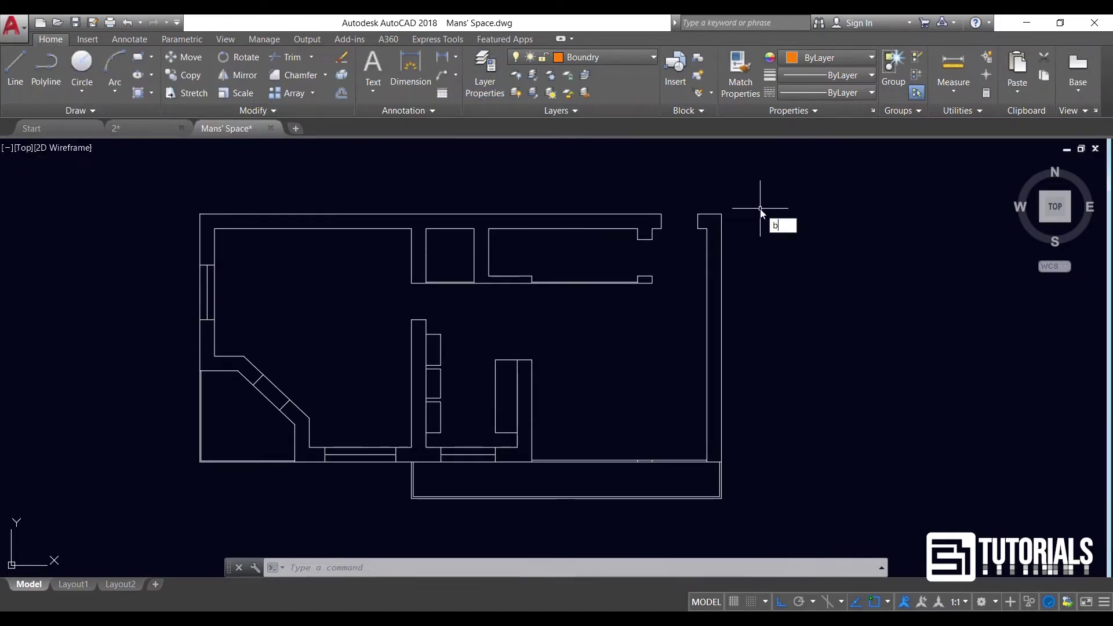
type("o")
key("Return")
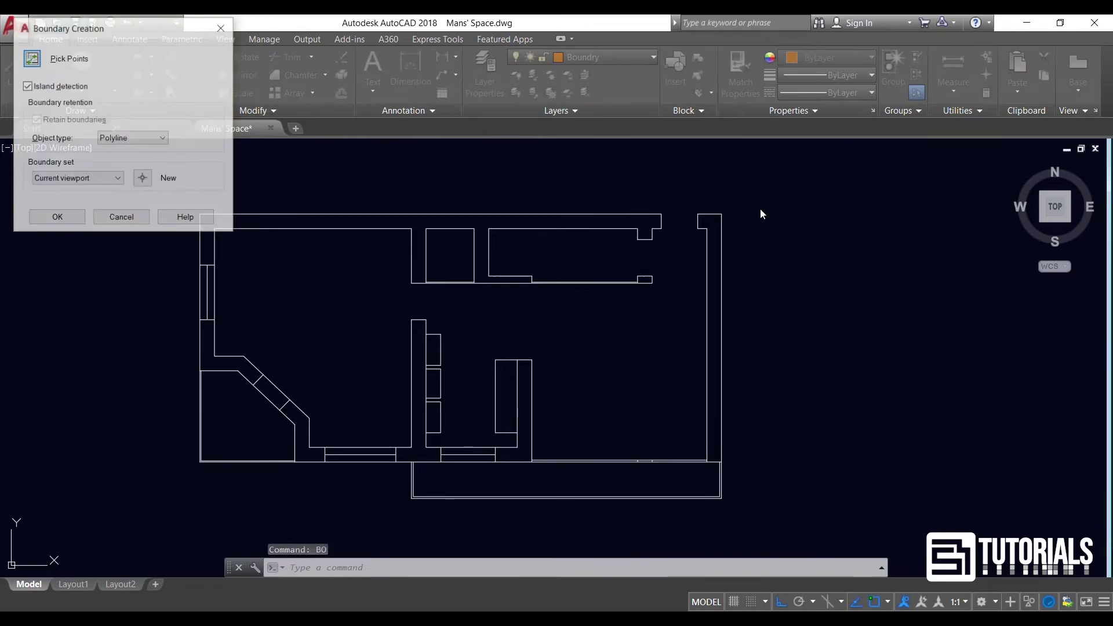
left_click(32, 59)
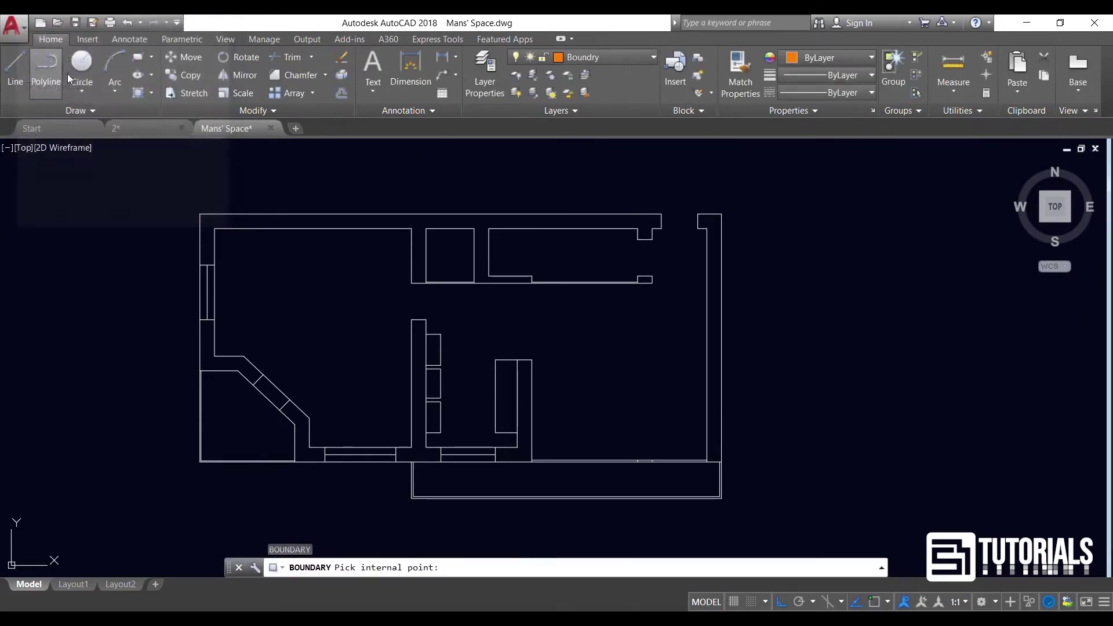
left_click(709, 222)
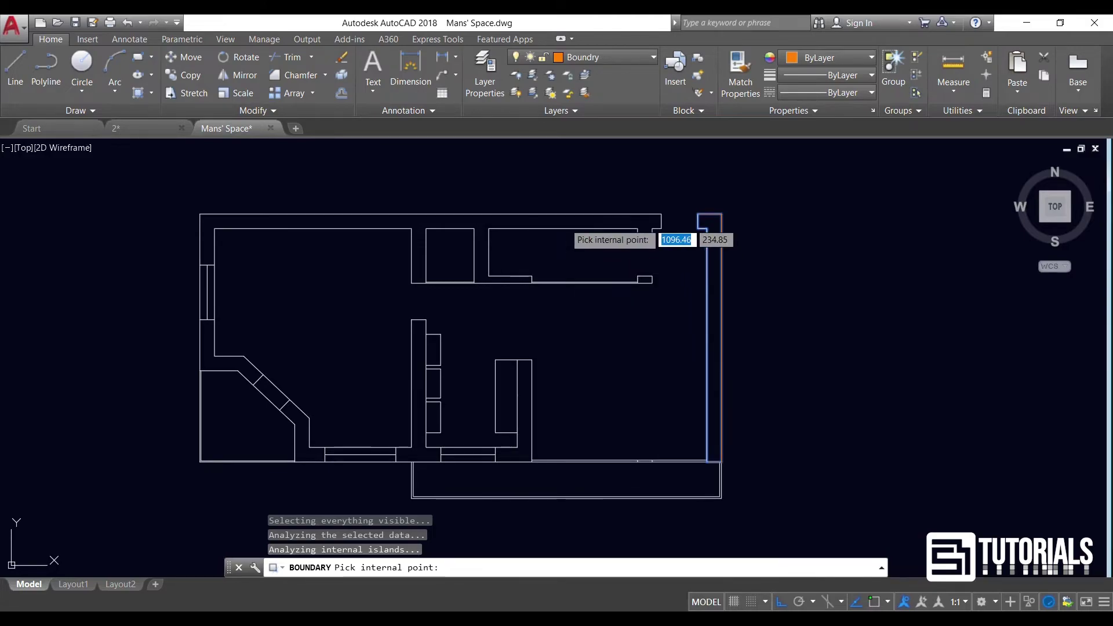
left_click(569, 221)
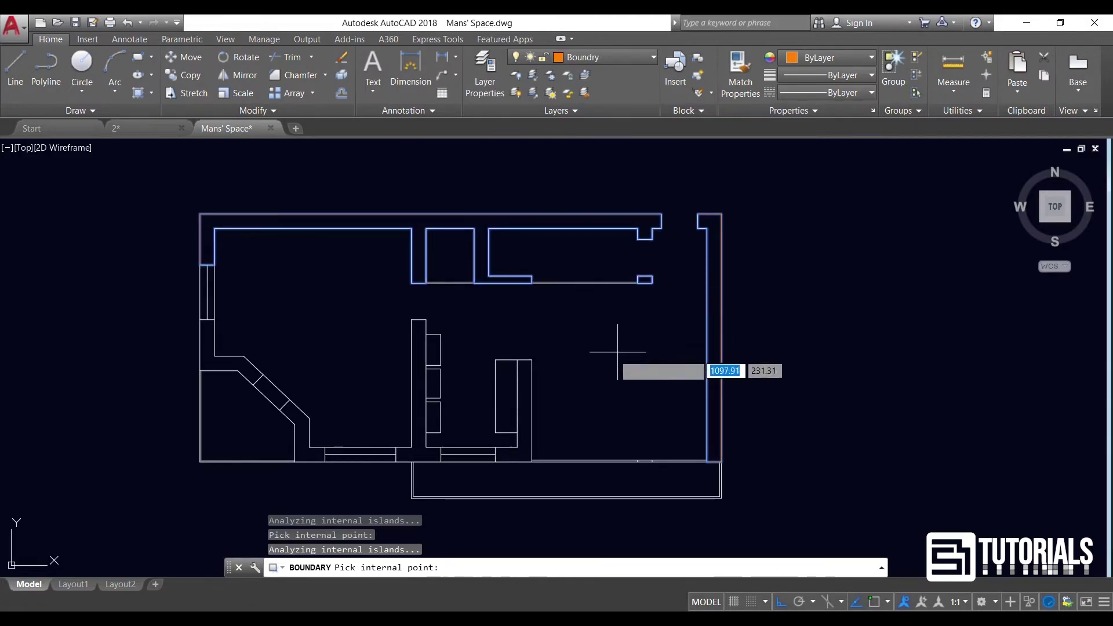
left_click(418, 400)
left_click(313, 475)
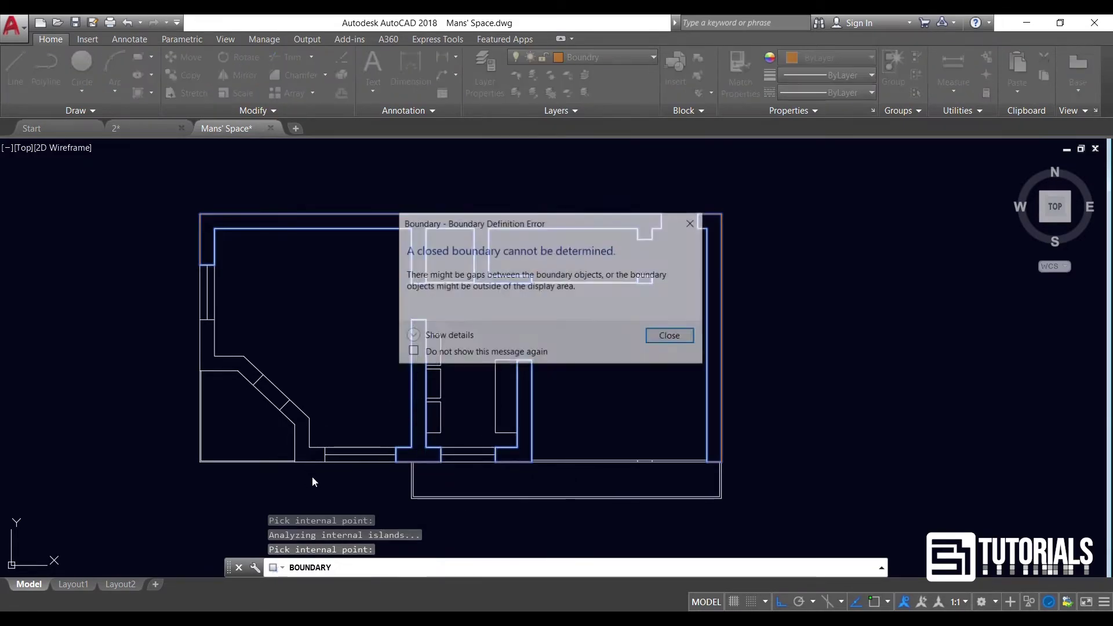
left_click(671, 337)
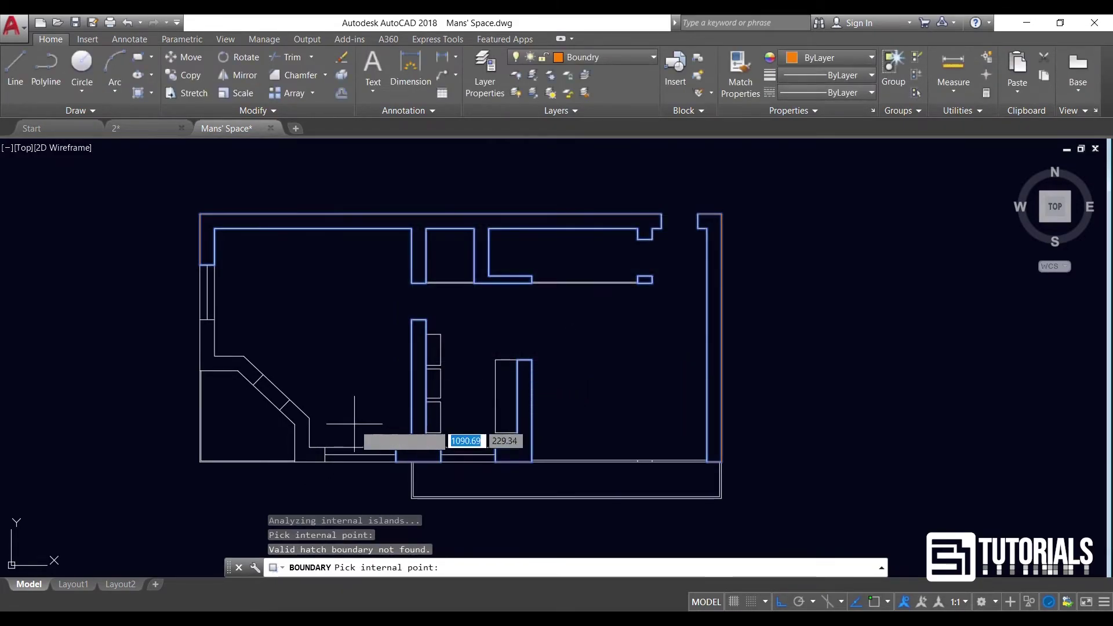
key("Return")
Try to create a boundary inside the angled corner wall's upper section
key("Return")
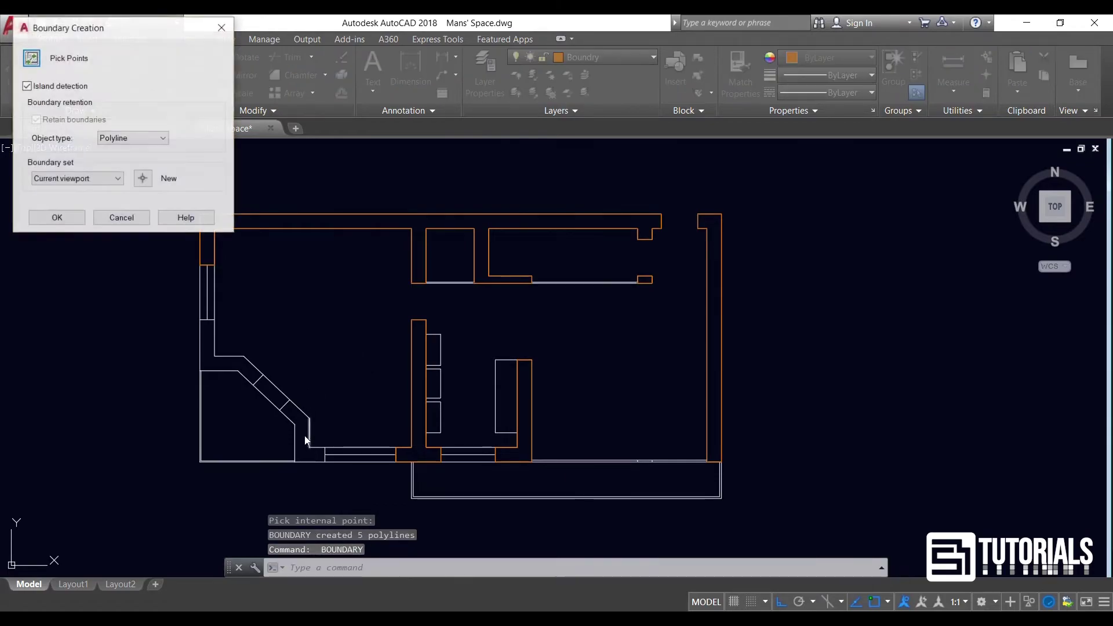
left_click(32, 59)
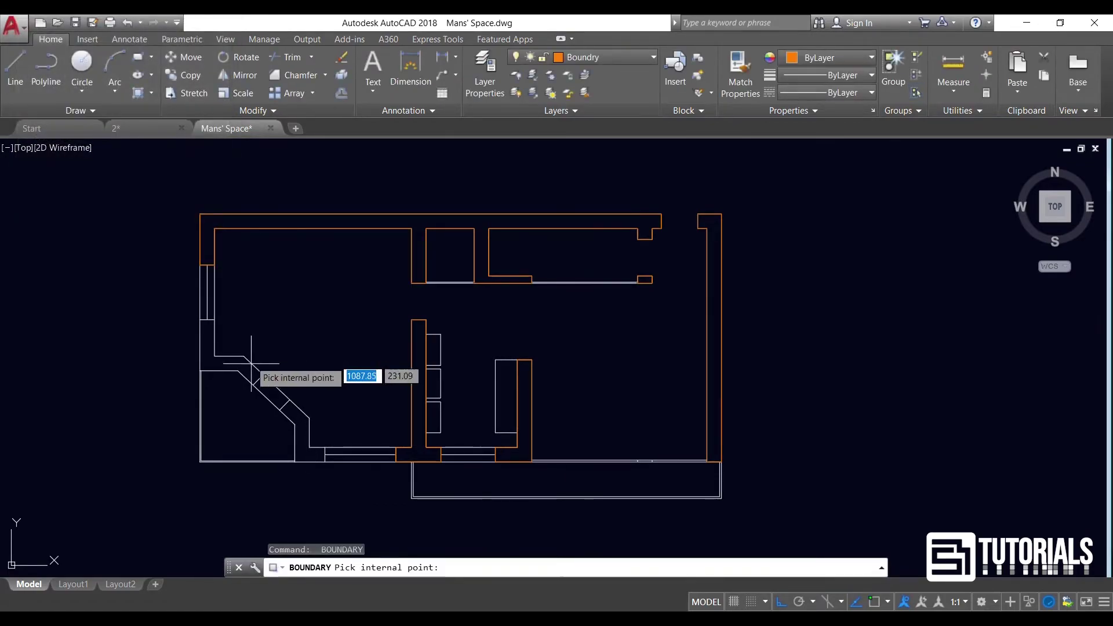
left_click(248, 376)
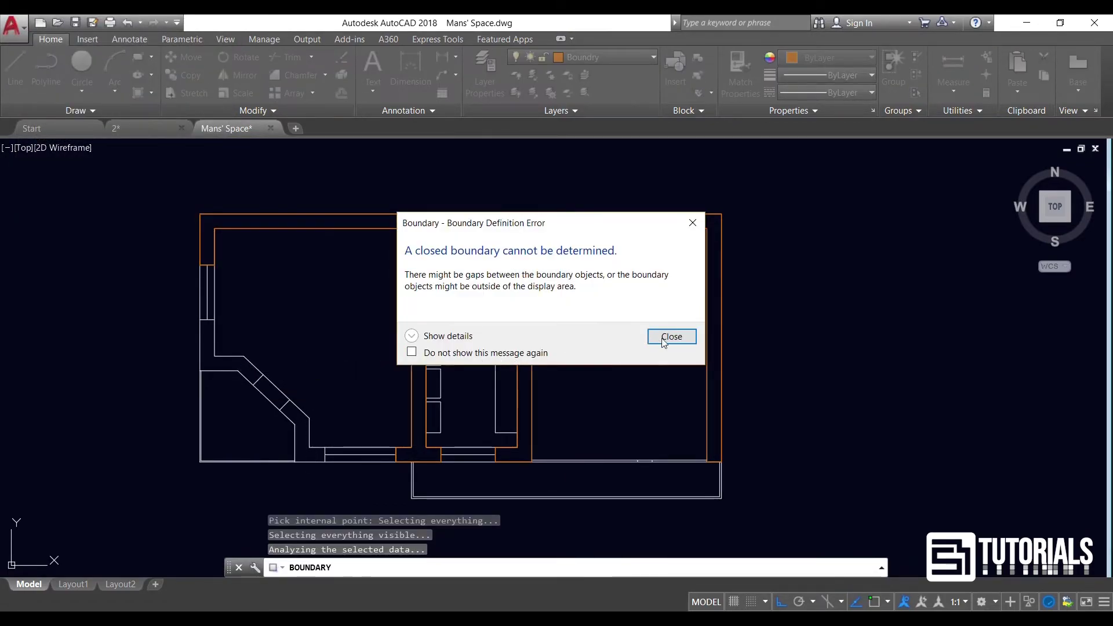
left_click(659, 340)
scroll(243, 356, "up", 5)
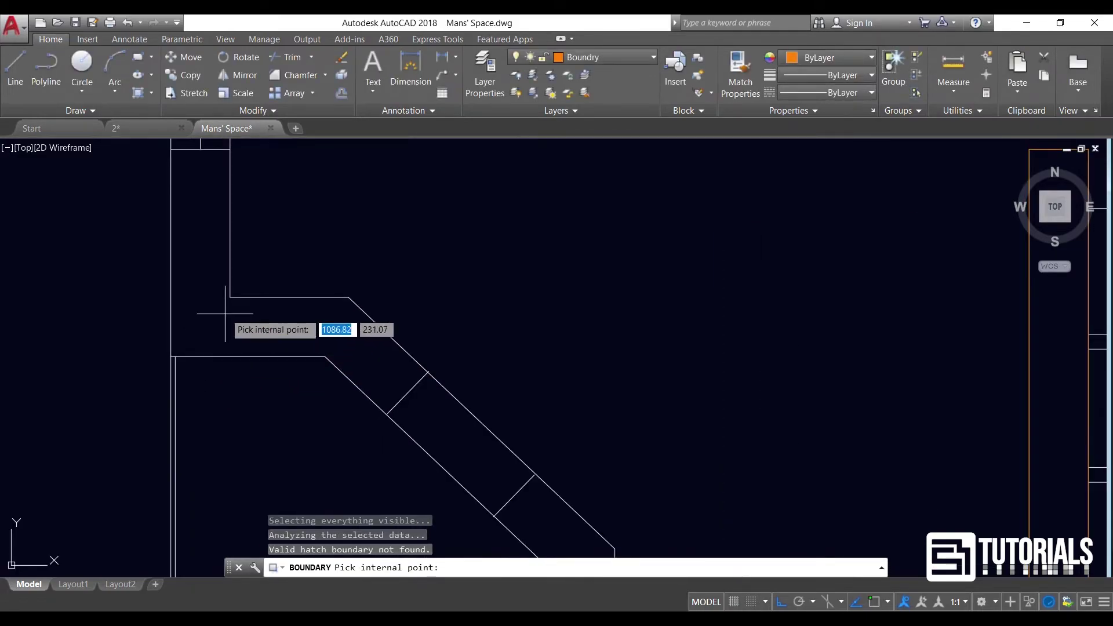
scroll(400, 394, "up", 4)
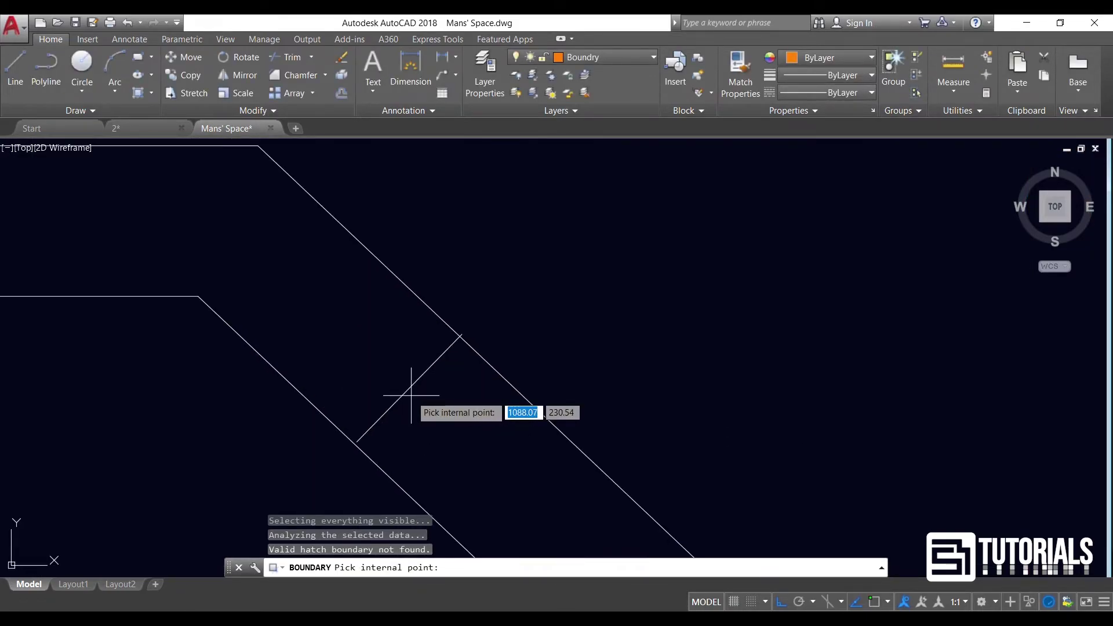
key("Escape")
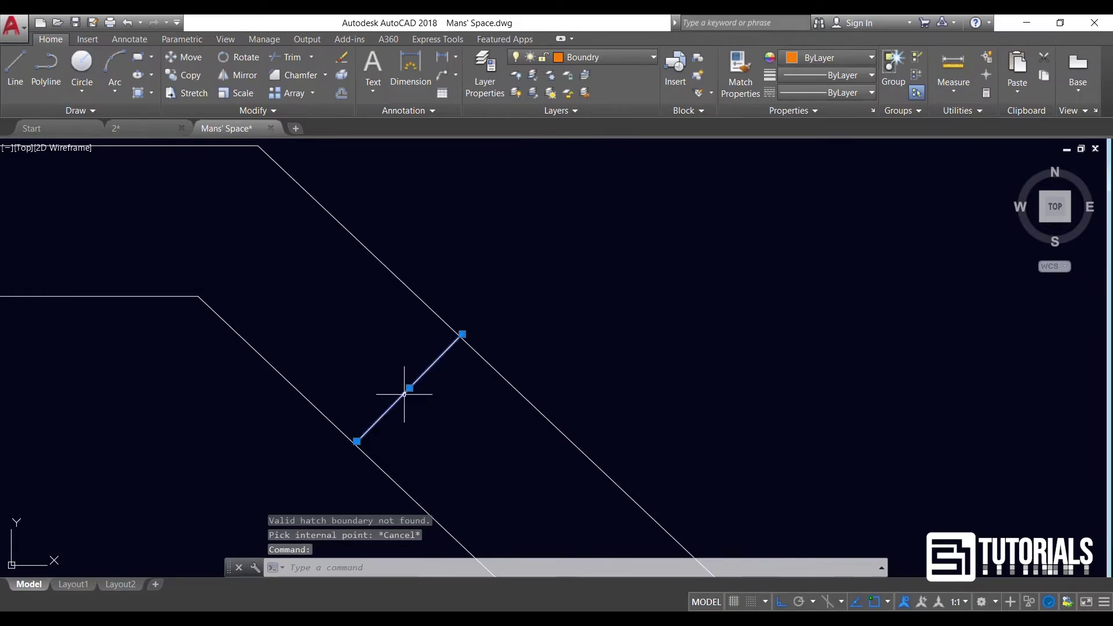
Move the angled opening's upper jamb line so its lower endpoint meets the wall's outer line
scroll(356, 440, "up", 4)
type("m")
key("Return")
left_click(359, 429)
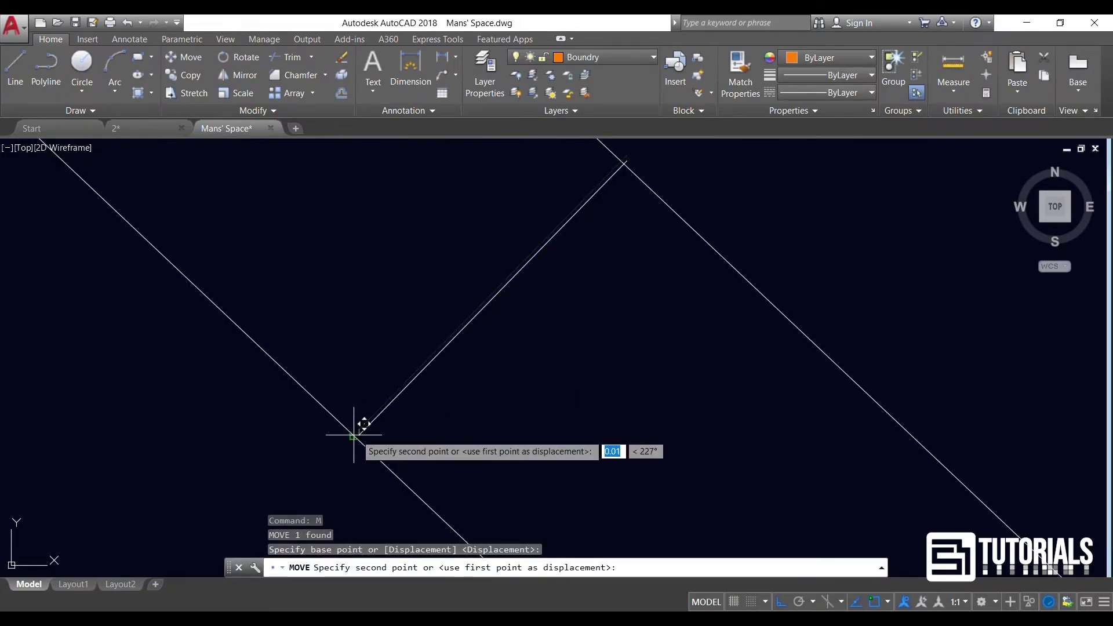
left_click(360, 417)
Move the angled opening's other jamb line so its upper endpoint meets the wall's inner line
scroll(368, 286, "down", 4)
scroll(472, 390, "up", 4)
left_click(561, 315)
scroll(606, 253, "up", 2)
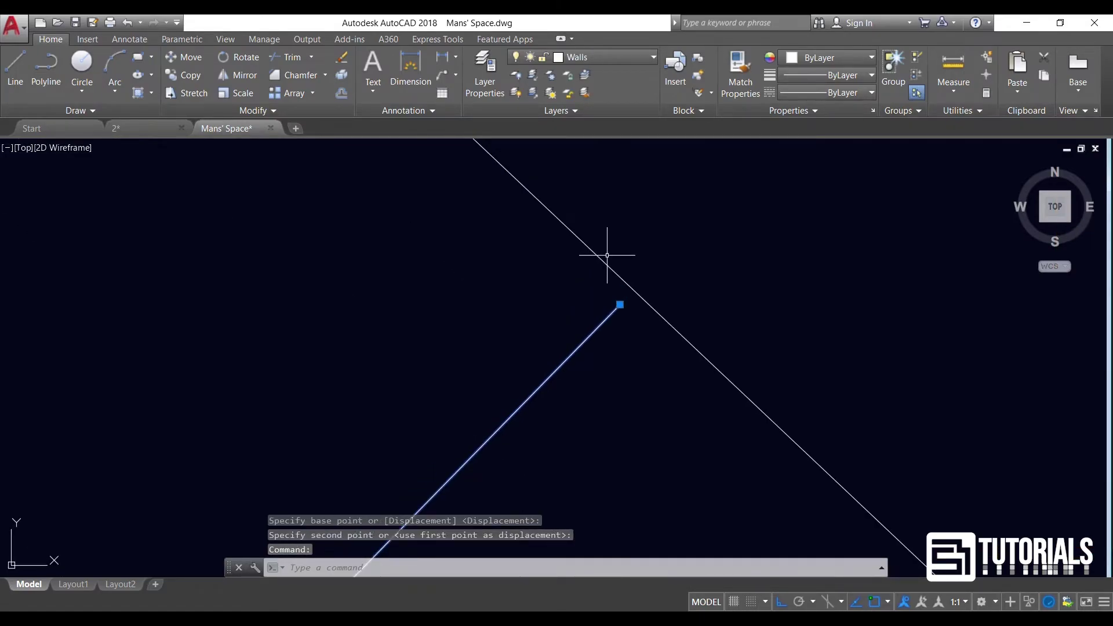
key("Return")
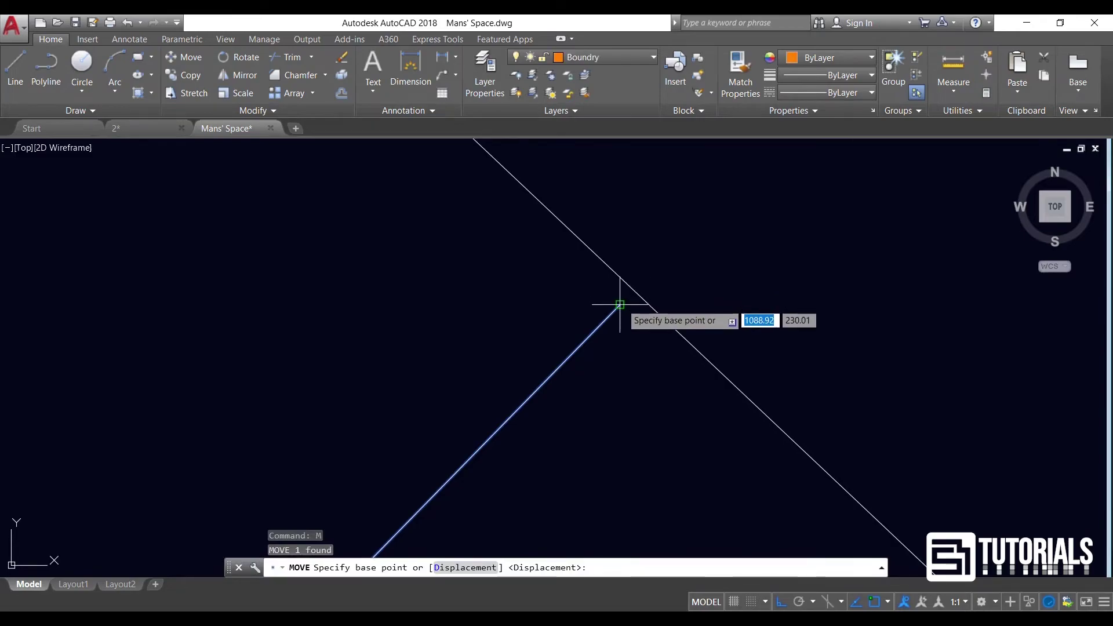
left_click(620, 304)
left_click(633, 296)
Use Boundary to pick the angled corner wall's sections on either side of its opening as polyline regions
scroll(605, 281, "down", 5)
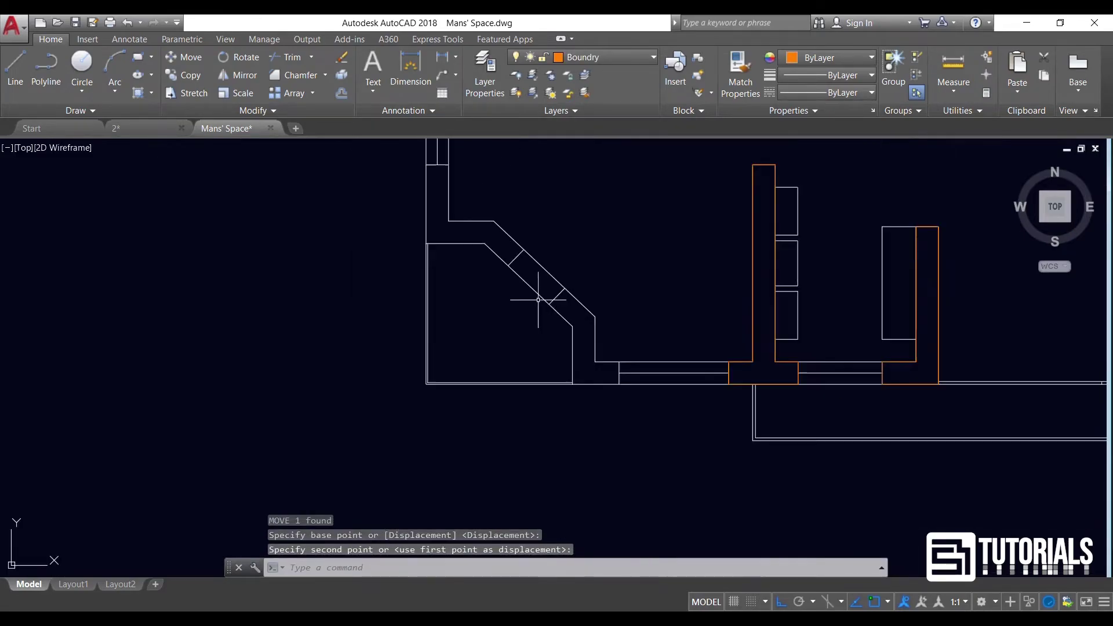
middle_click_drag(528, 279, 426, 329)
scroll(429, 336, "down", 3)
middle_click_drag(467, 293, 455, 311)
scroll(455, 311, "up", 3)
type("bo")
key("Return")
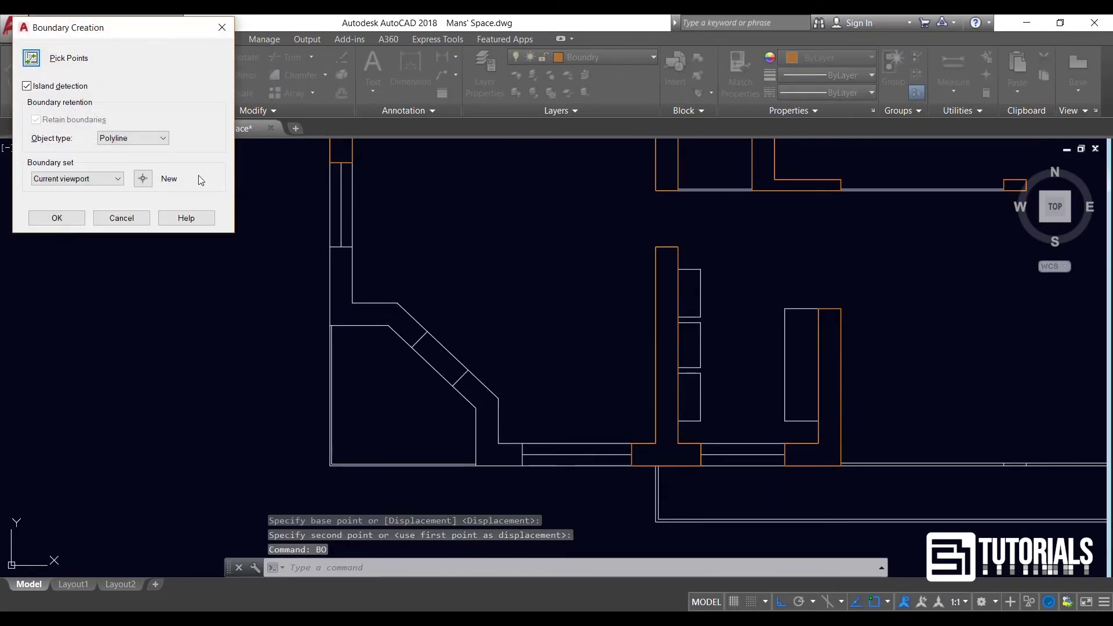
key("p")
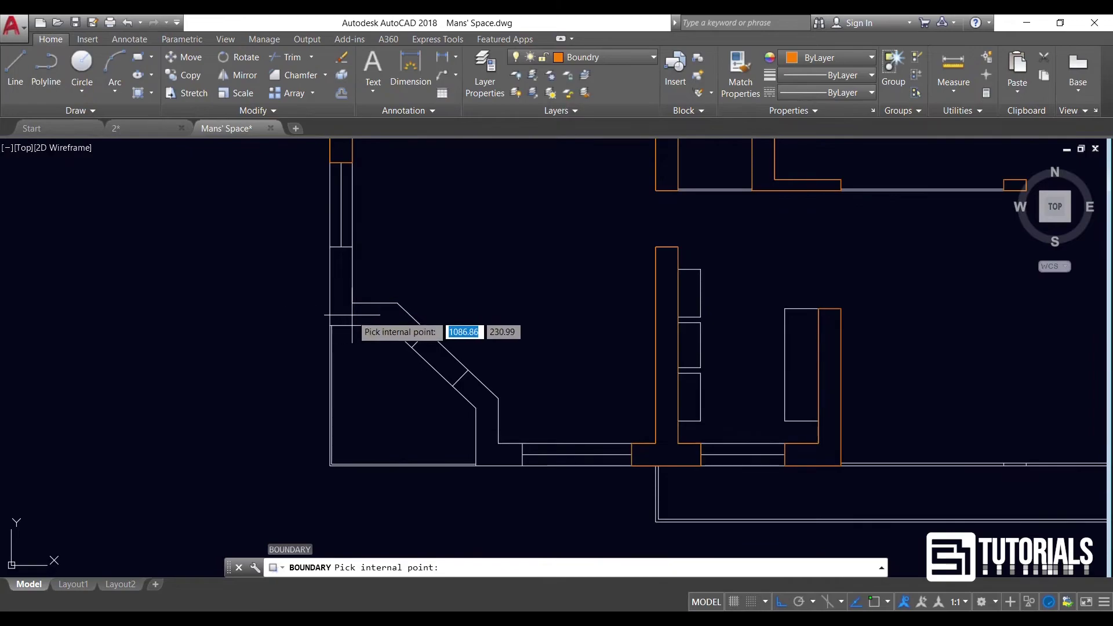
left_click(348, 312)
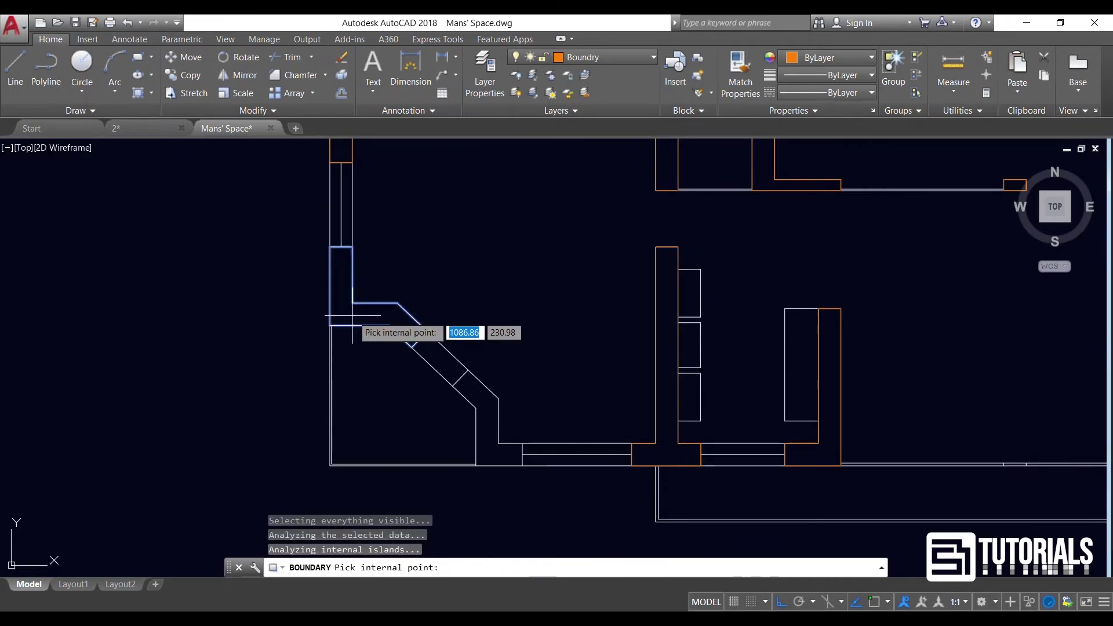
left_click(484, 399)
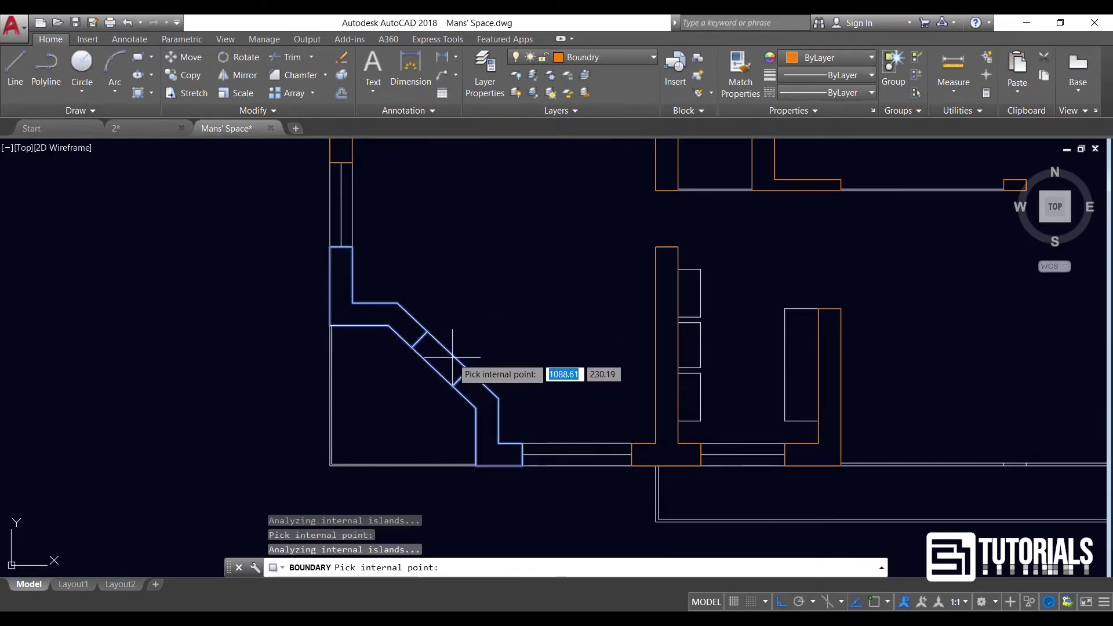
Add the tall rectangle beside the right partition and the three small rectangles along the middle partition, and create the boundary polylines
scroll(452, 357, "down", 2)
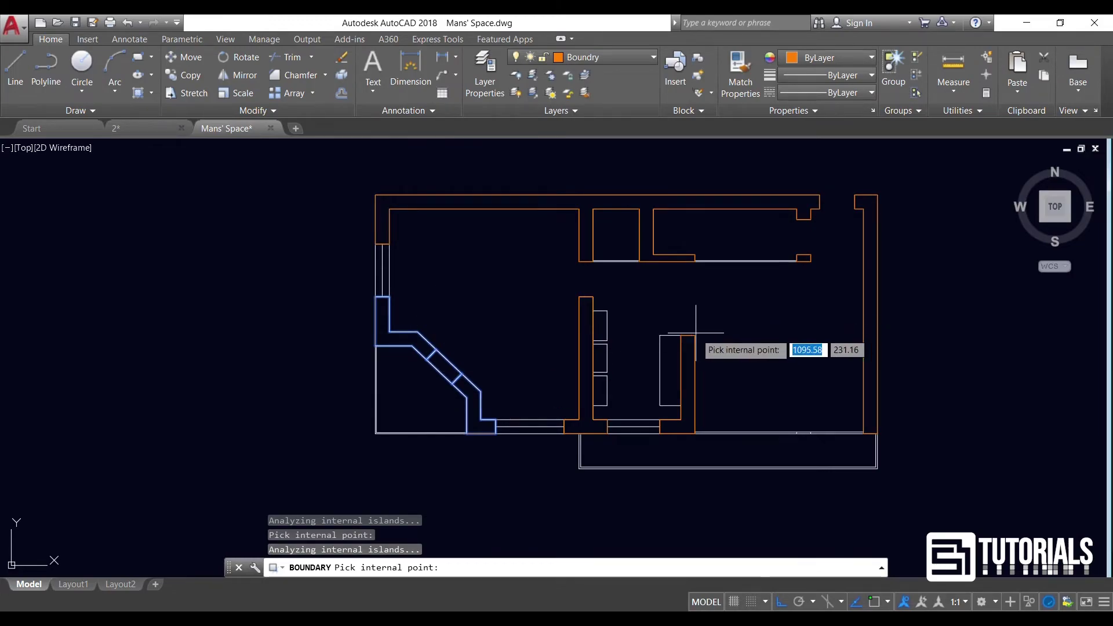
middle_click_drag(696, 333, 625, 327)
left_click(599, 342)
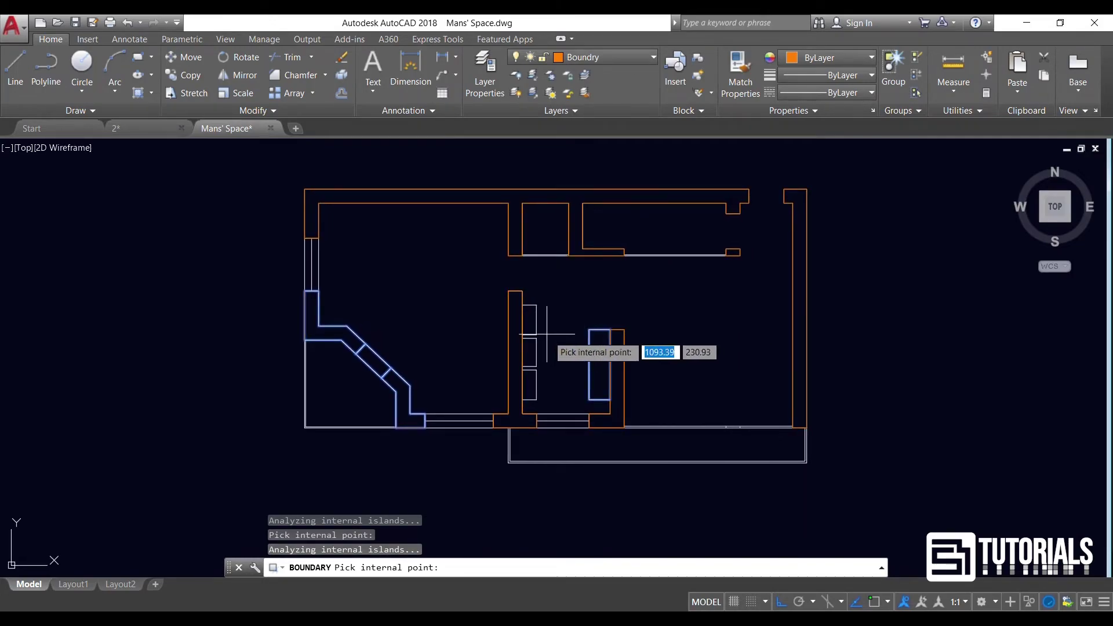
left_click(532, 318)
left_click(532, 347)
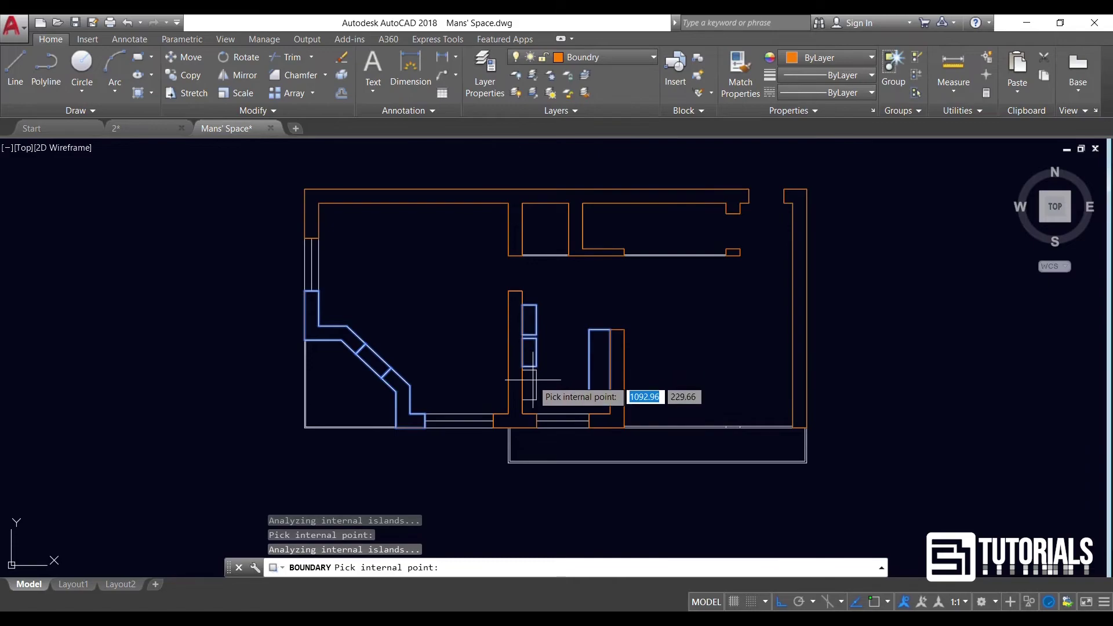
key("Return")
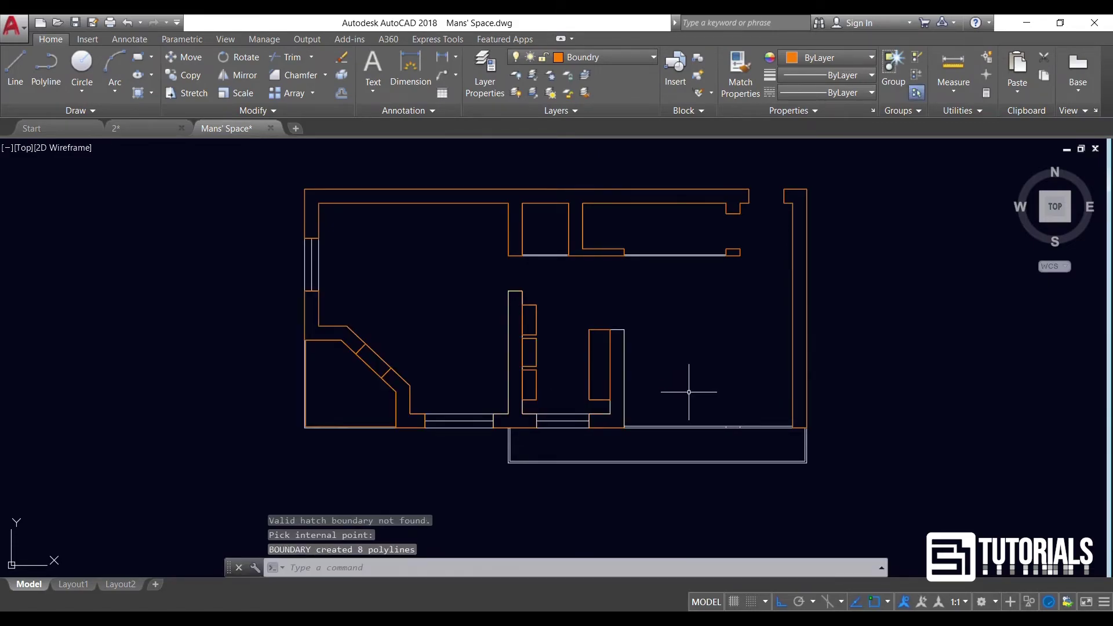
middle_click_drag(683, 327, 613, 345)
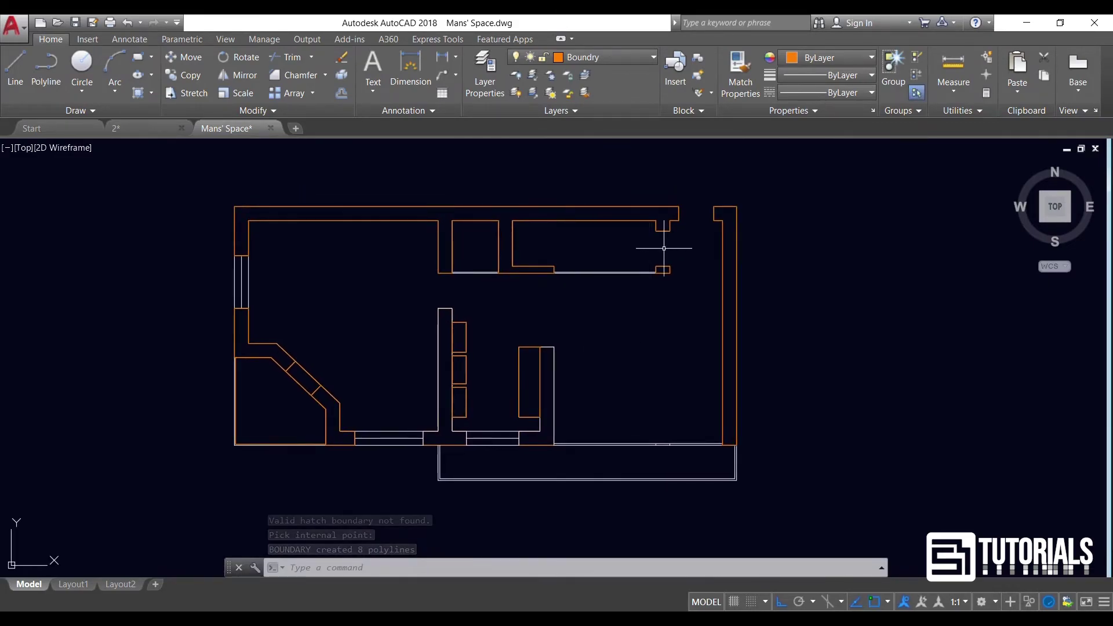
Trace the opening in the upper outer wall, near the plan's upper-right corner, with a rectangle between its opposite jamb corners
left_click(139, 58)
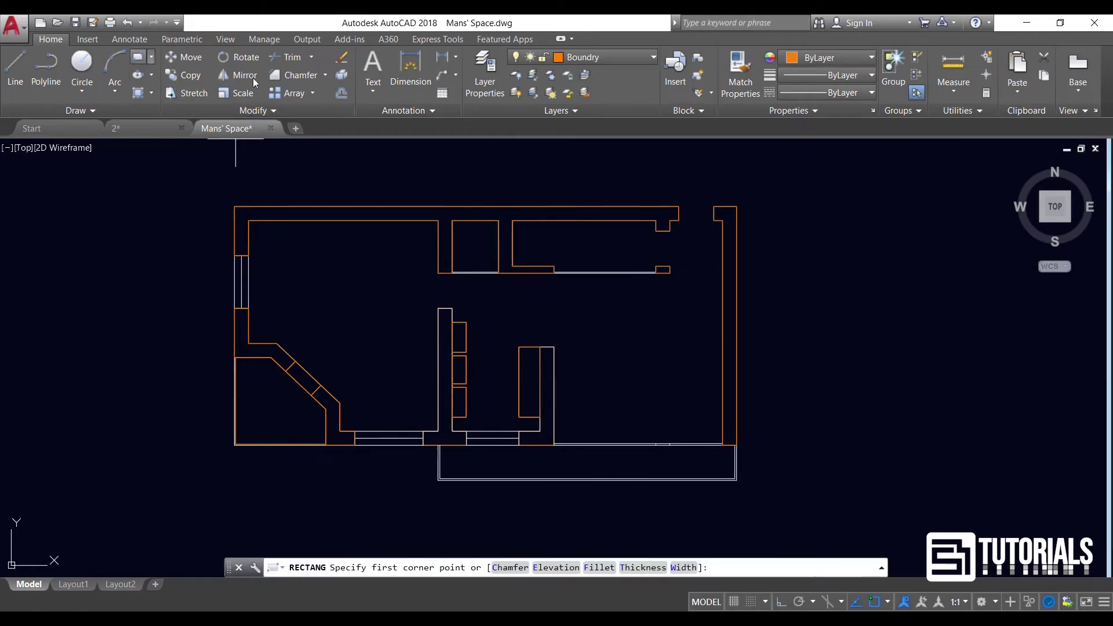
scroll(676, 174, "up", 3)
left_click(674, 250)
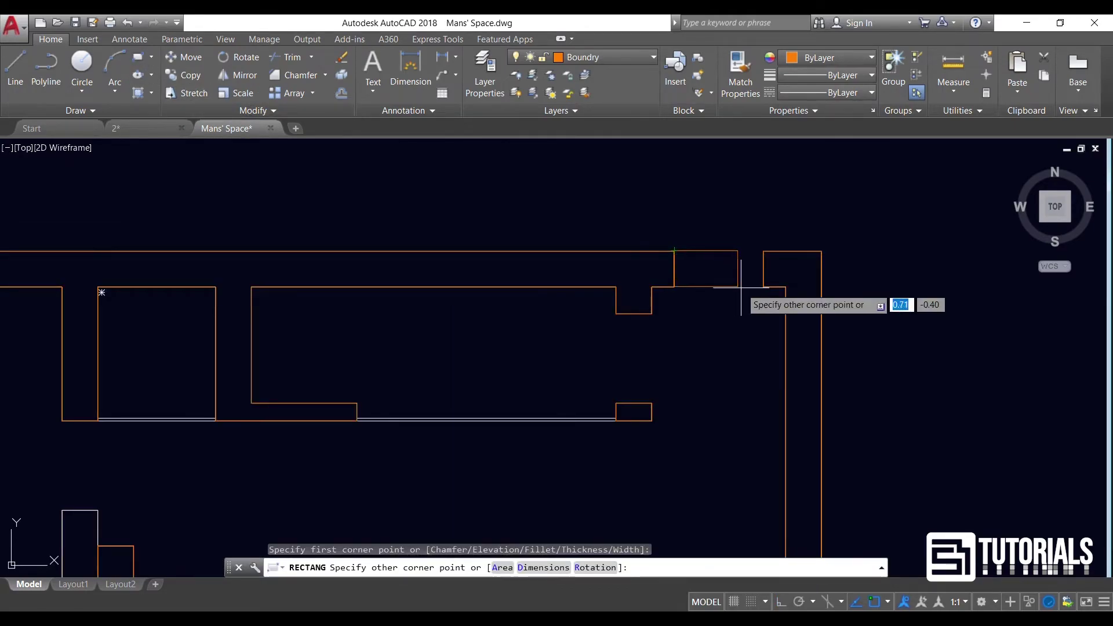
left_click(763, 286)
Trace the opening between the two short wall stubs at the upper-right room with a 0.40 by 1.00 rectangle
scroll(684, 225, "down", 2)
scroll(684, 224, "down", 3)
scroll(649, 255, "up", 5)
key("Return")
left_click(632, 261)
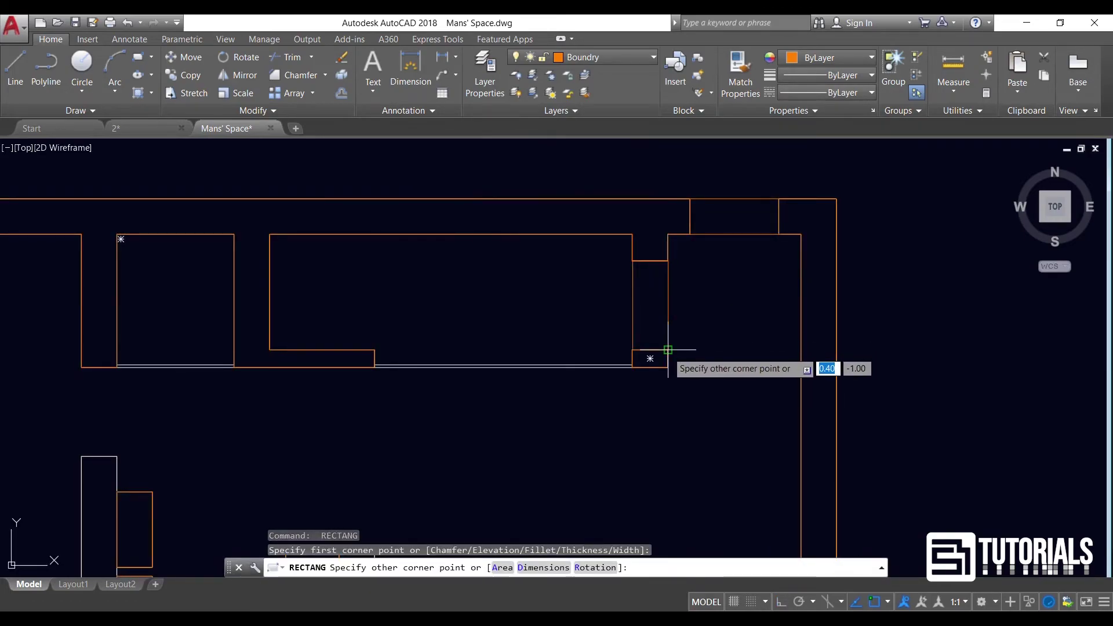
left_click(666, 351)
Draw a rectangle across the gap in the middle partition, from the upper wall's lower-left corner to the lower partition's upper-right corner
scroll(705, 260, "down", 3)
scroll(464, 313, "up", 4)
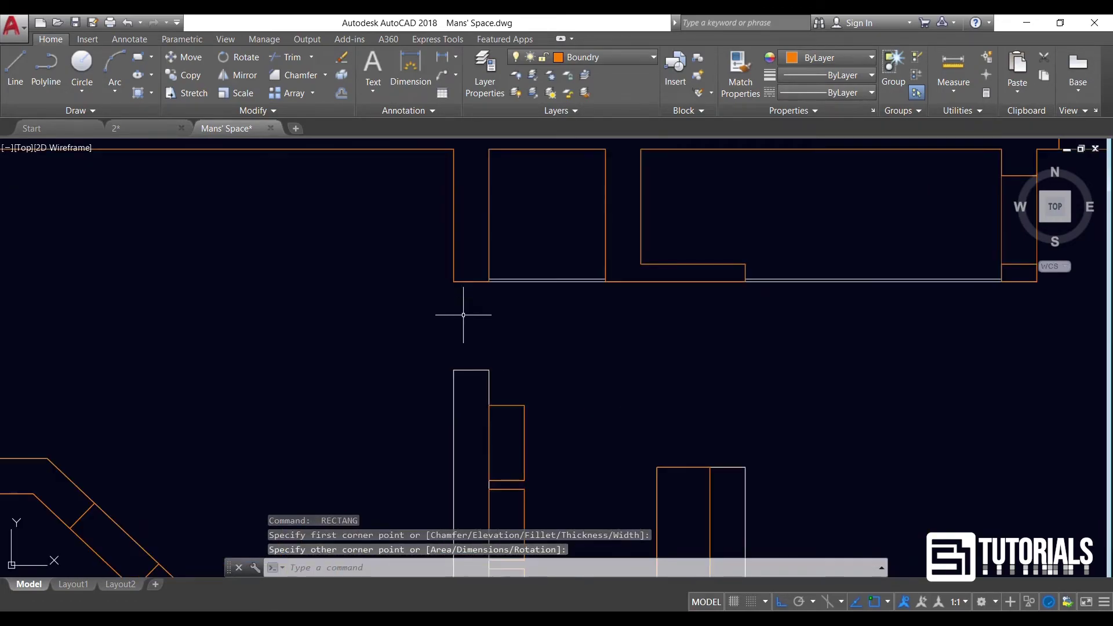
key("Return")
left_click(453, 286)
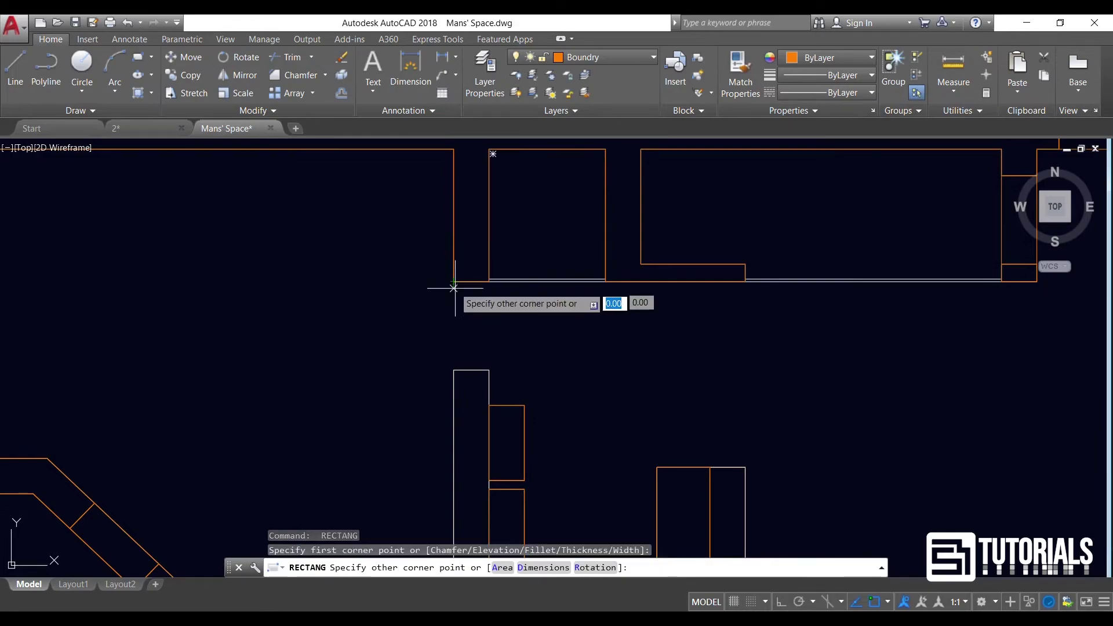
left_click(489, 369)
Draw a rectangle around the small upper compartment, from its upper-left inner corner to its lower-right corner on the wall line
scroll(359, 263, "down", 4)
scroll(501, 363, "up", 3)
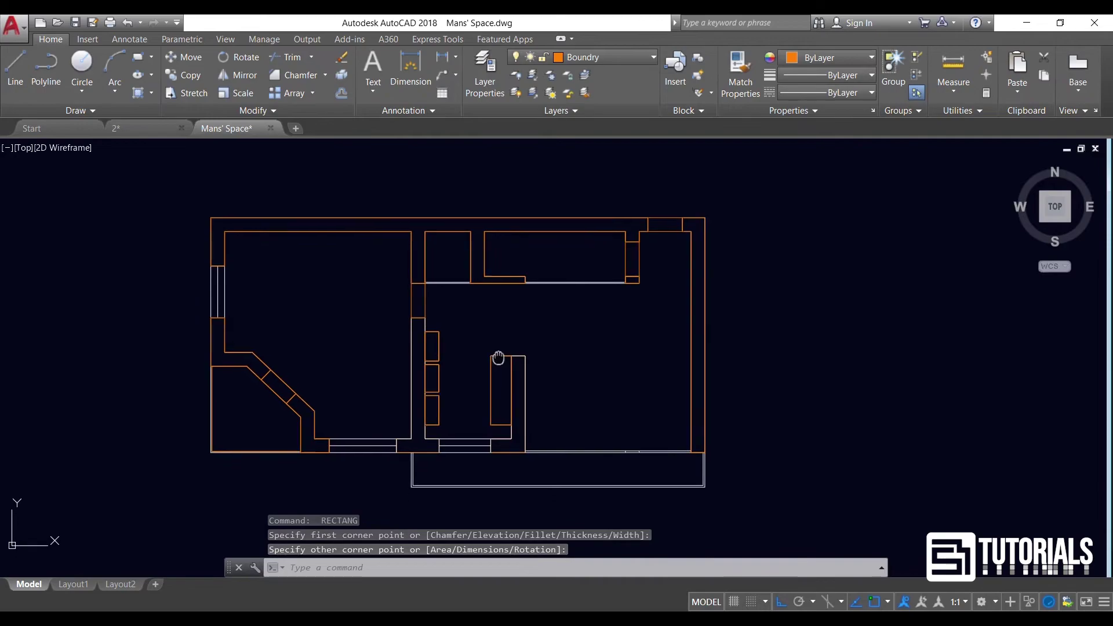
scroll(407, 254, "up", 2)
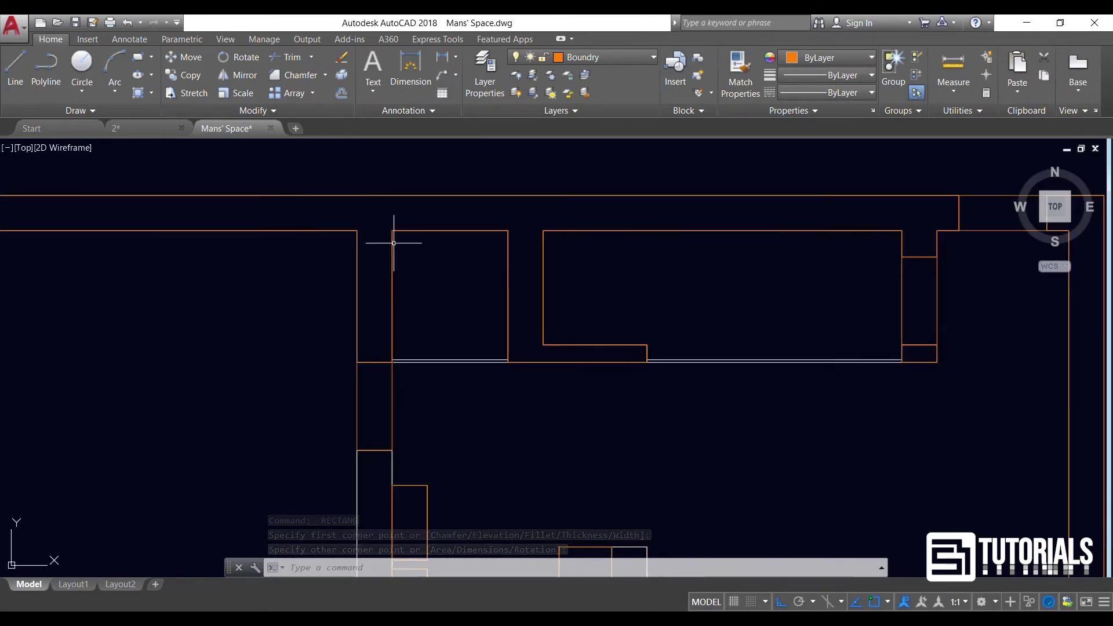
key("Return")
left_click(392, 231)
scroll(475, 328, "up", 2)
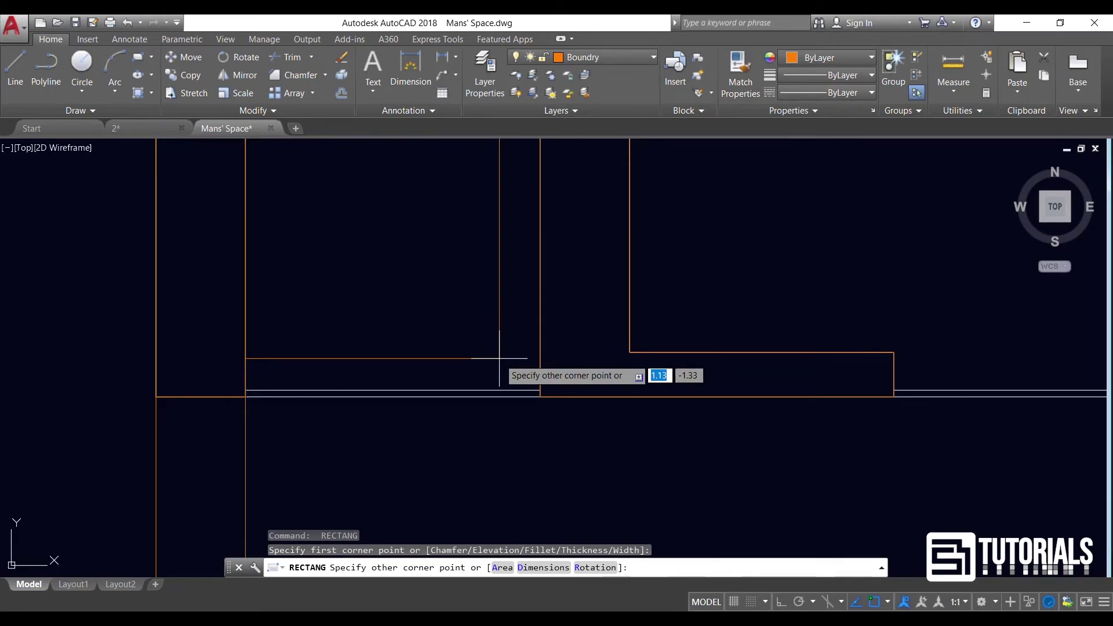
left_click(540, 396)
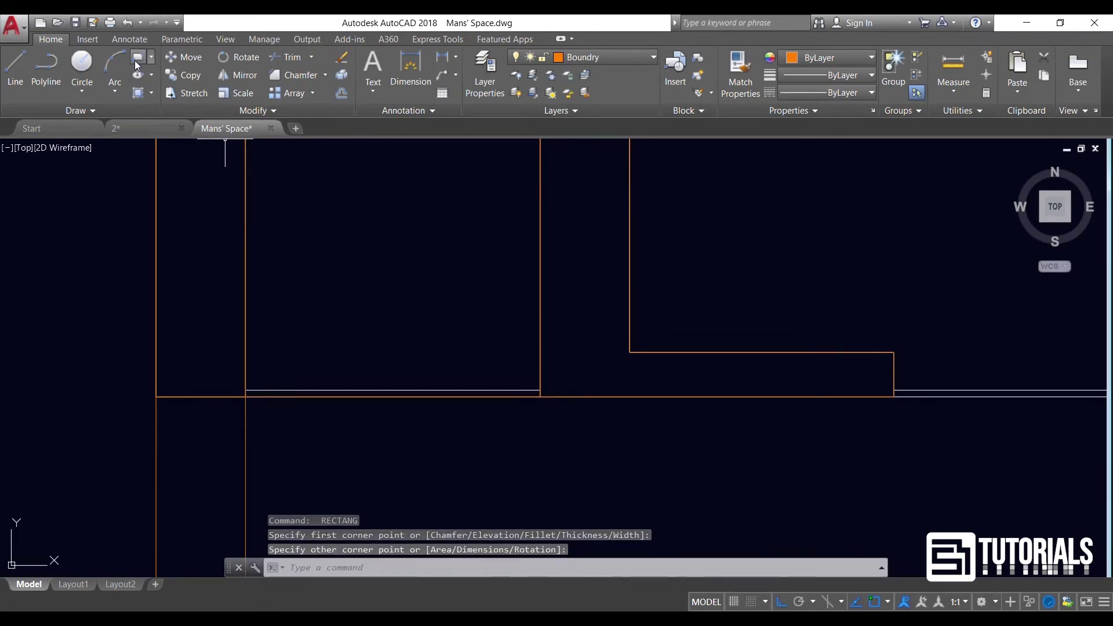
Trace the thin panel closing the small upper compartment's lower side with a rectangle
left_click(136, 57)
left_click(246, 390)
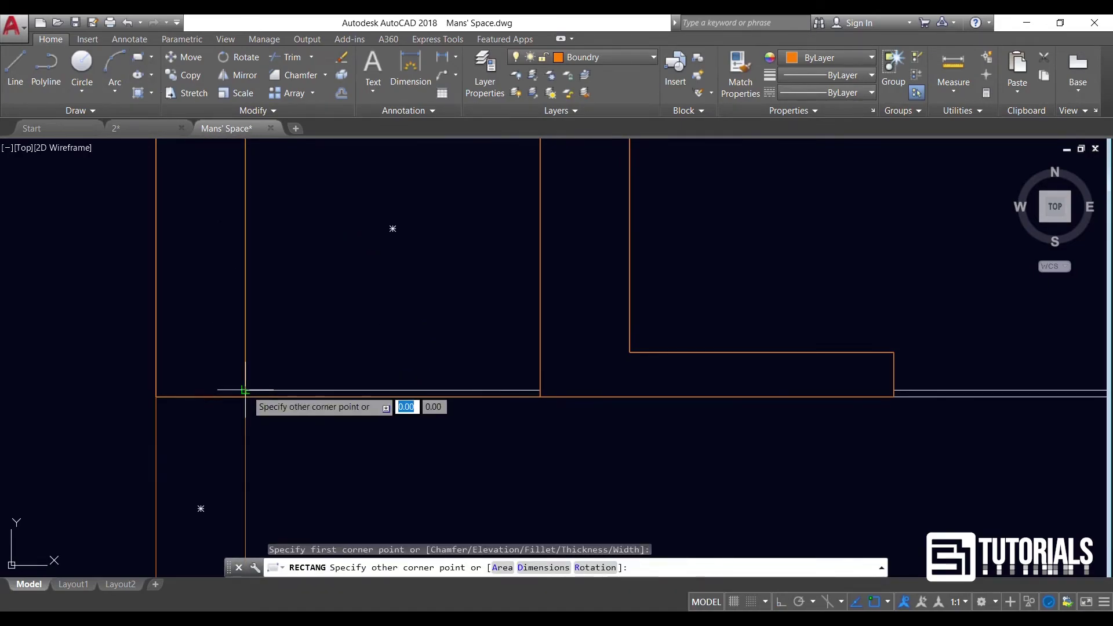
left_click(540, 396)
Trace the longer thin panel along the lower side of the wide upper room with a rectangle
scroll(370, 318, "down", 2)
middle_click_drag(651, 373, 286, 355)
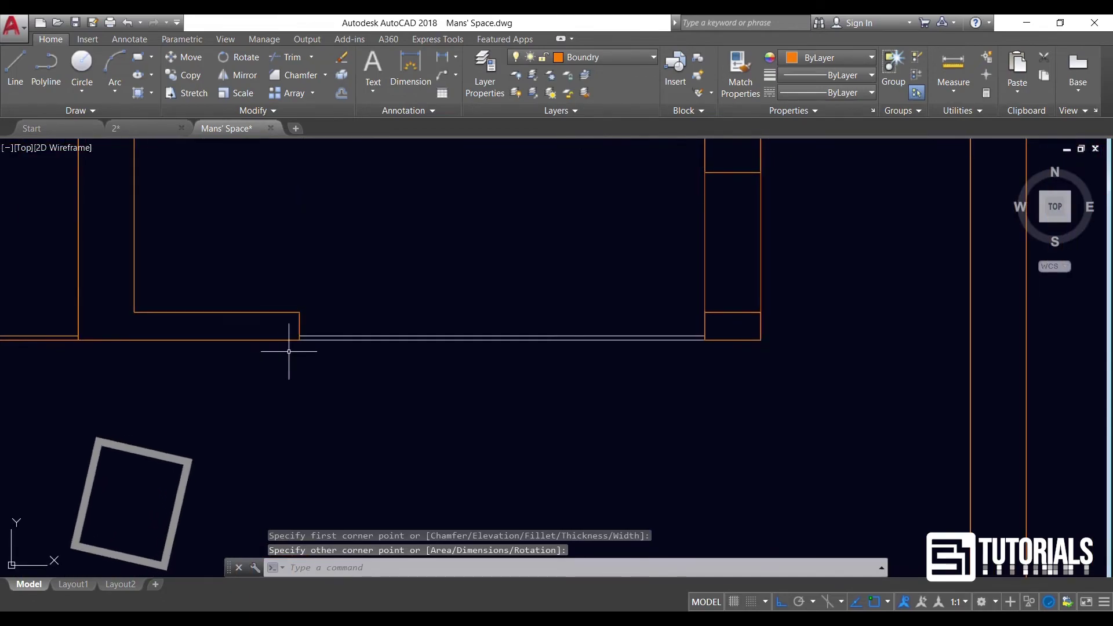
key("Return")
left_click(299, 339)
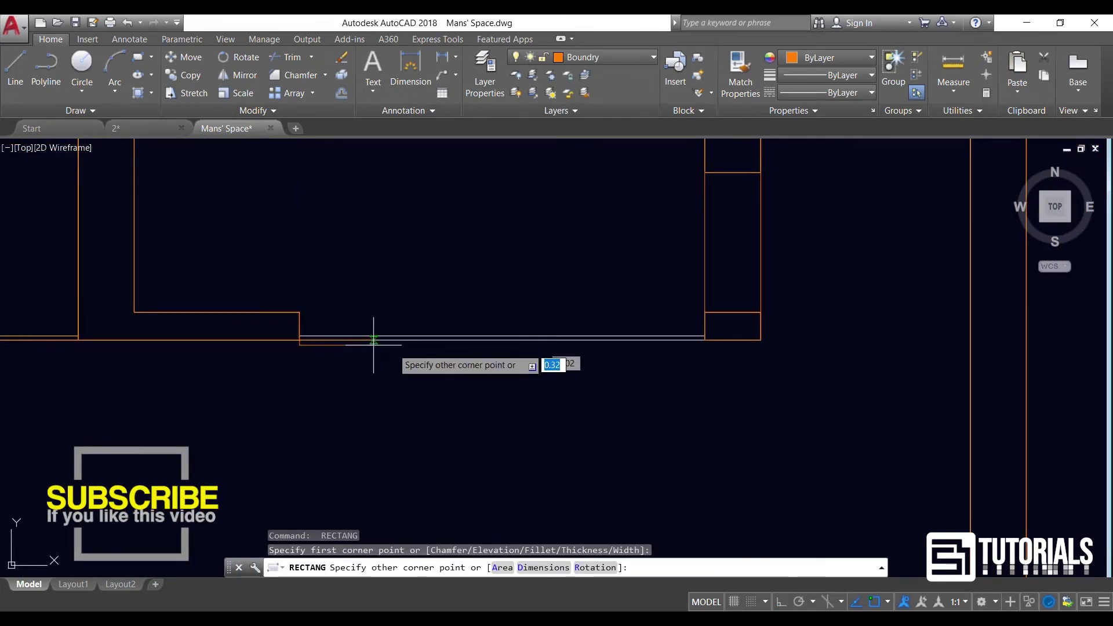
left_click(707, 335)
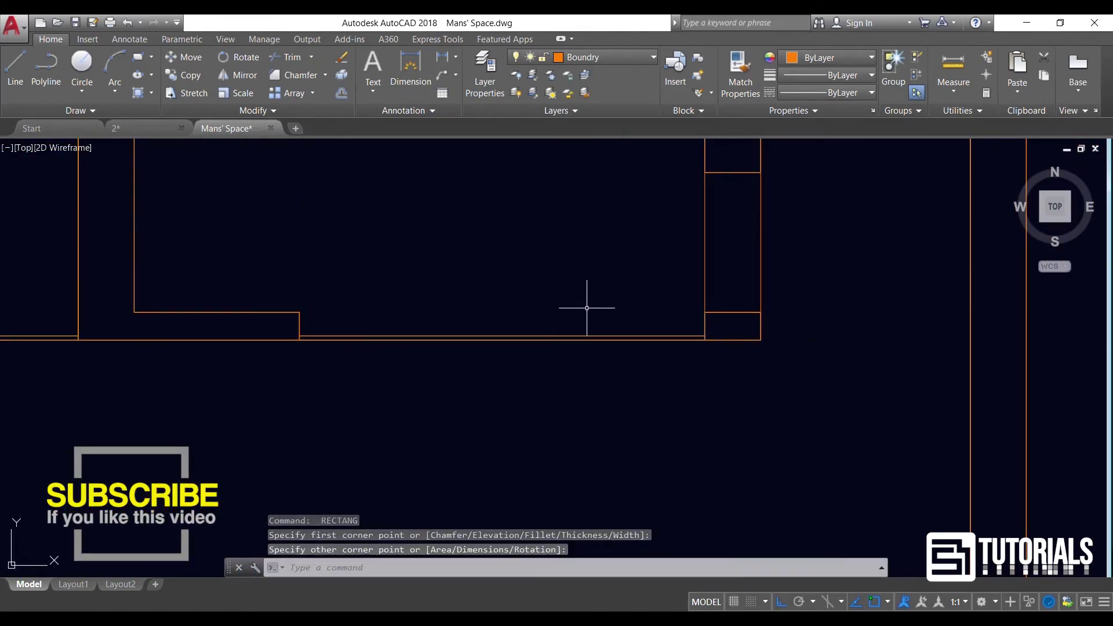
Draw a rectangle over the long thin panel between the right partition and the right outer wall, along the balcony
scroll(586, 308, "down", 2)
scroll(581, 311, "down", 1)
middle_click_drag(579, 323, 516, 350)
scroll(451, 426, "up", 3)
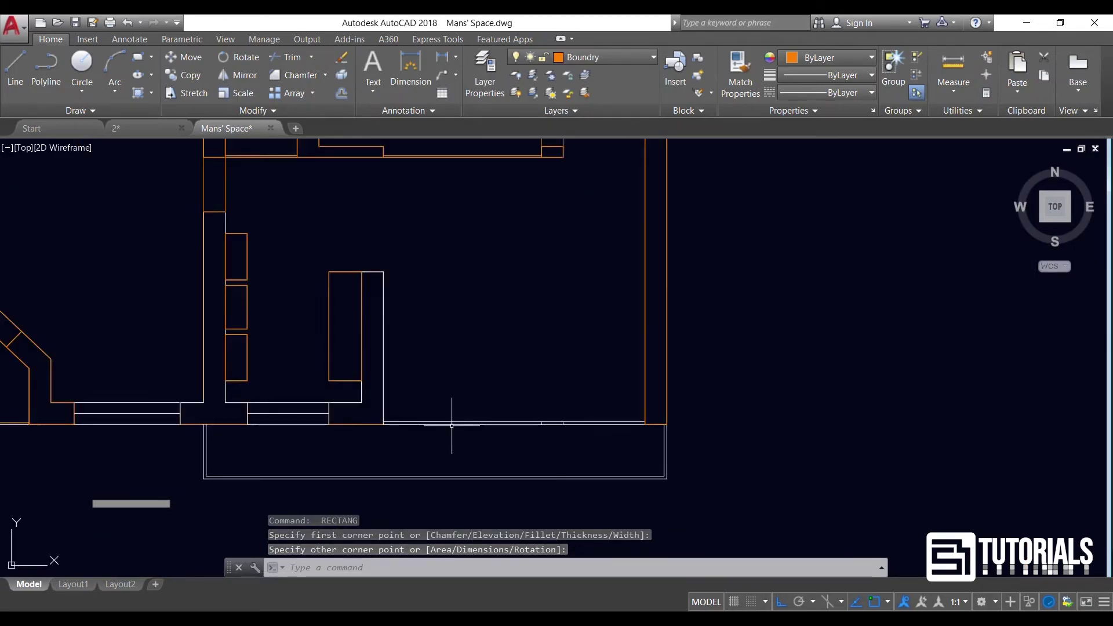
scroll(451, 425, "up", 2)
key("Return")
left_click(342, 424)
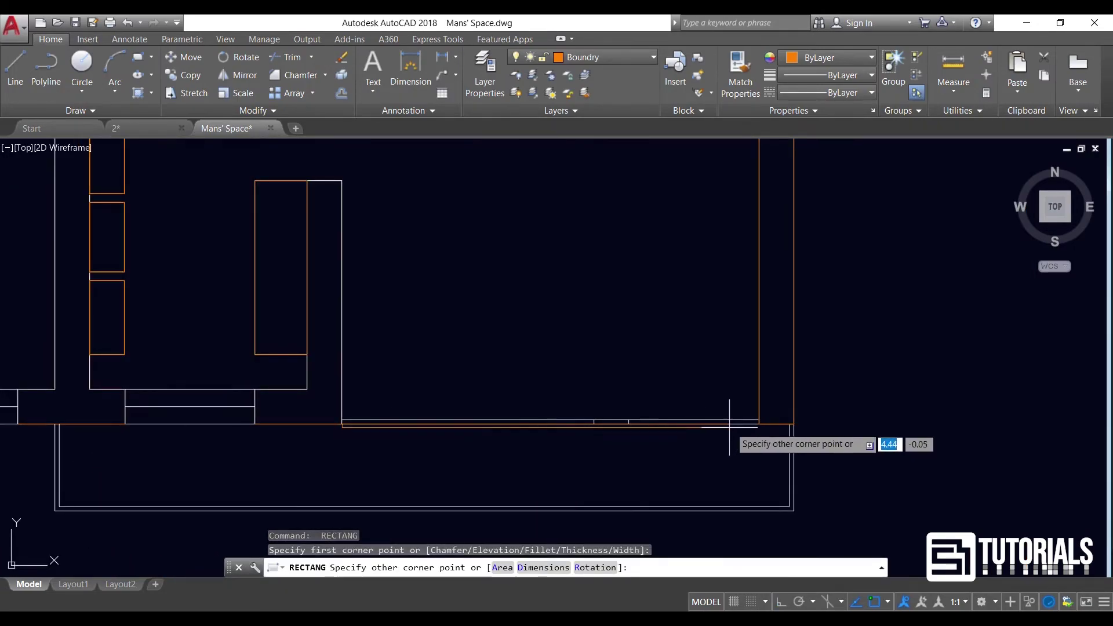
left_click(759, 423)
Trace the lower wall's window between the middle and right partitions with a rectangle across the full wall thickness
scroll(677, 329, "down", 1)
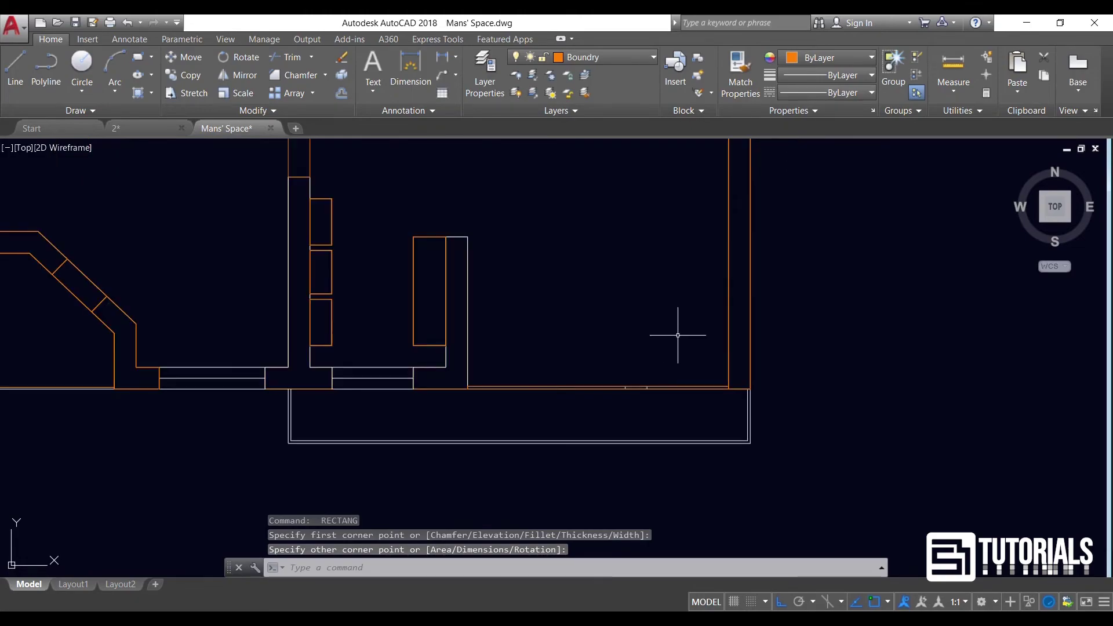
scroll(315, 410, "up", 3)
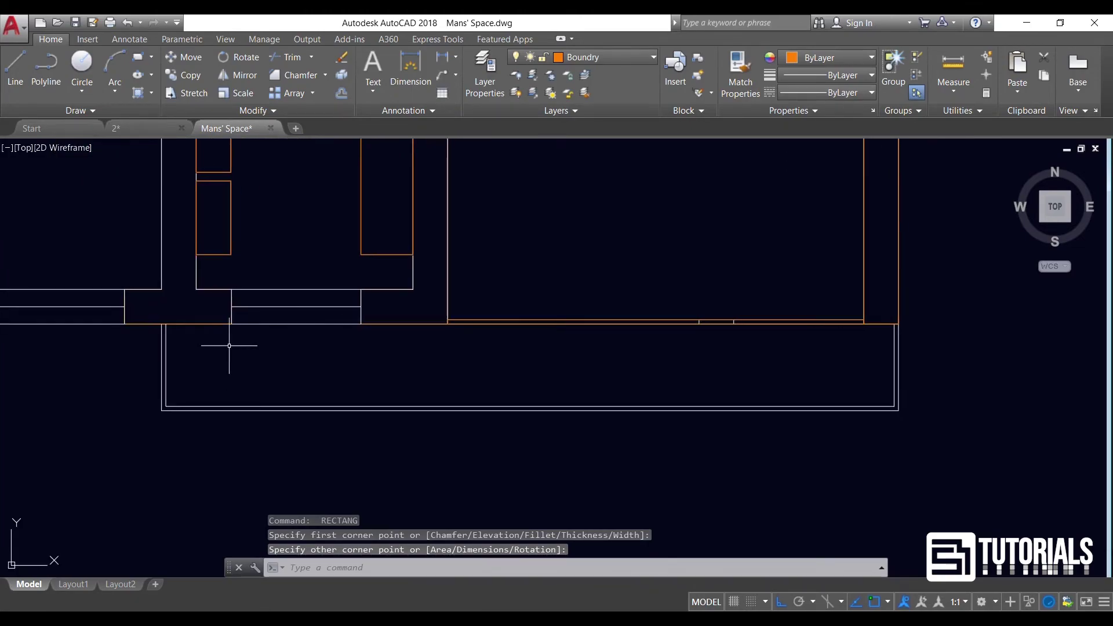
key("Return")
left_click(231, 323)
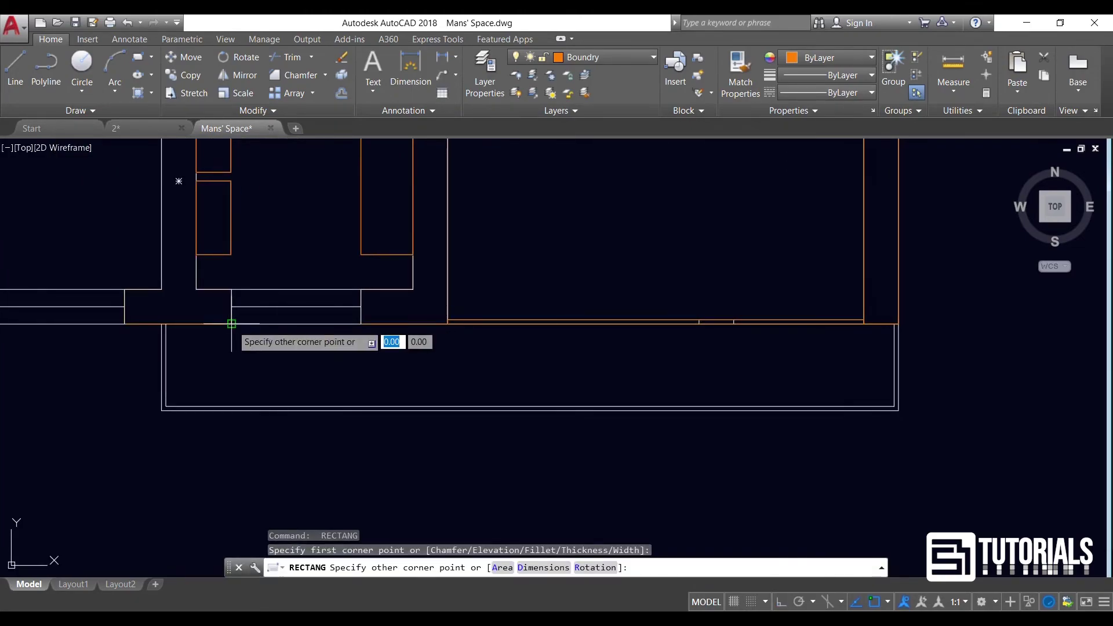
left_click(360, 289)
Trace the lower wall's wider window, left of the middle partition, with a rectangle across the full wall thickness
scroll(388, 286, "down", 1)
scroll(244, 342, "up", 3)
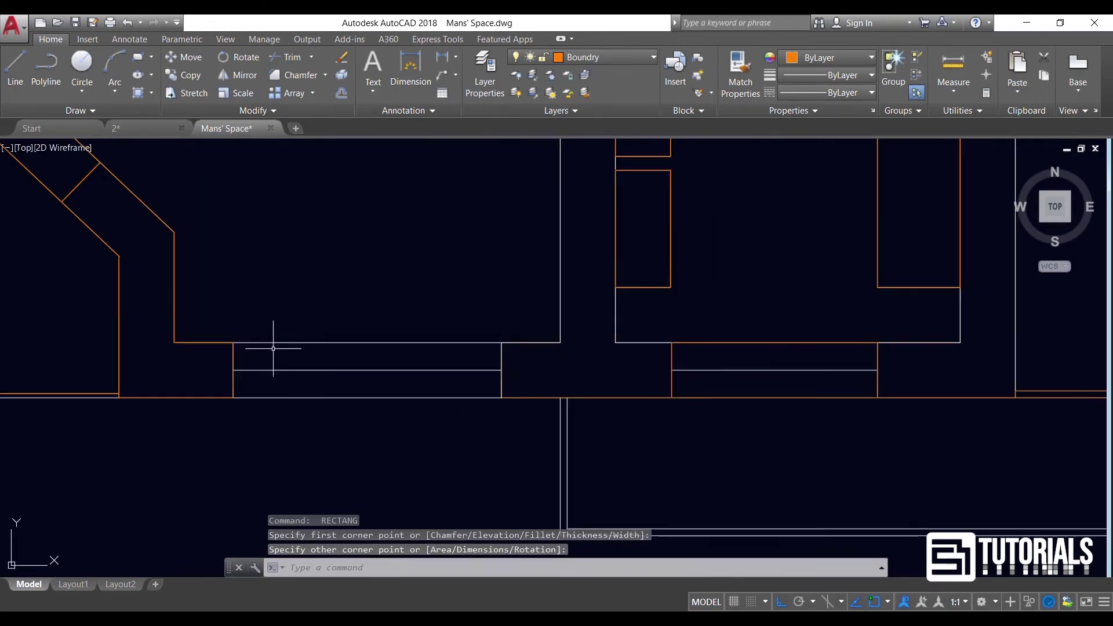
key("Return")
left_click(232, 342)
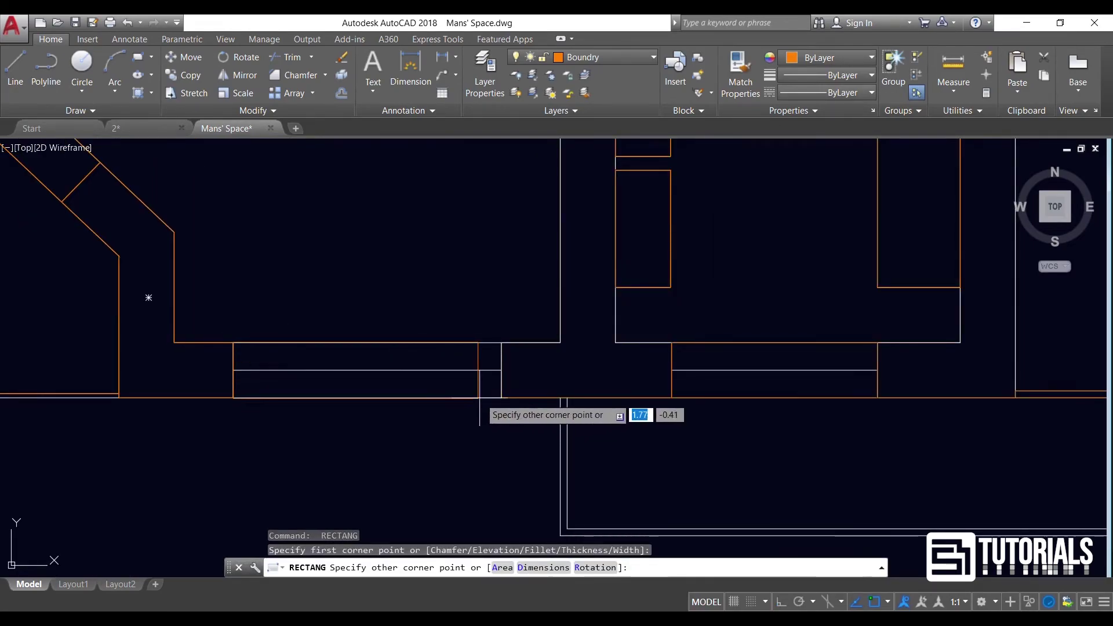
left_click(502, 397)
Trace the window in the left outer wall with a rectangle across the full wall thickness
scroll(450, 409, "down", 3)
scroll(268, 223, "up", 4)
key("Return")
left_click(293, 243)
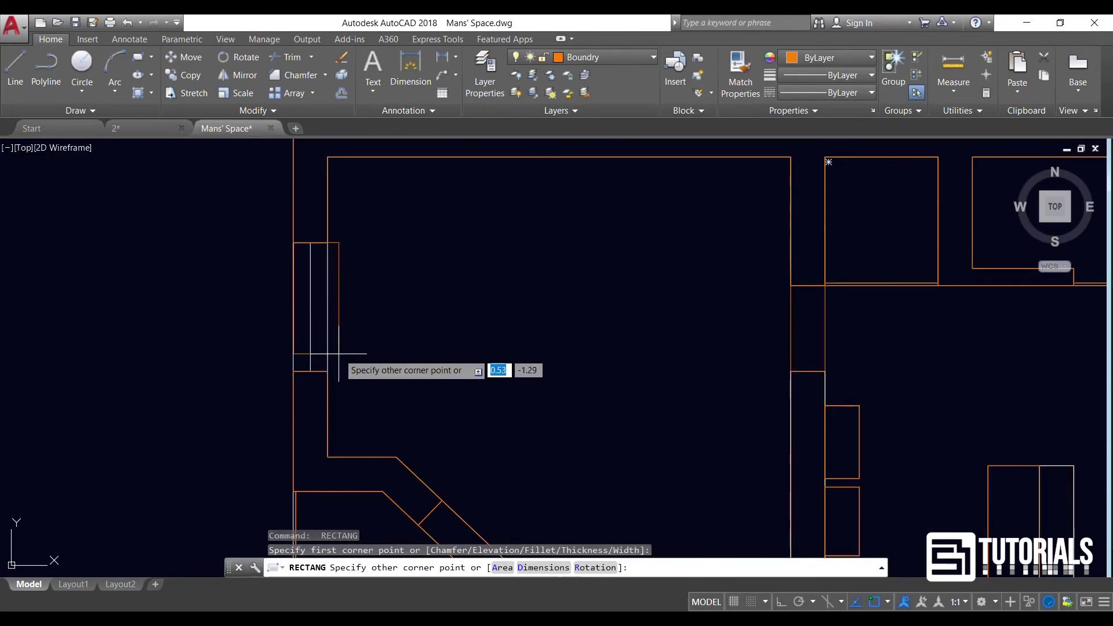
left_click(328, 371)
Draw a rectangle along the balcony's outer edge, from its upper-left corner at the wall to its lower-right corner
scroll(249, 277, "down", 2)
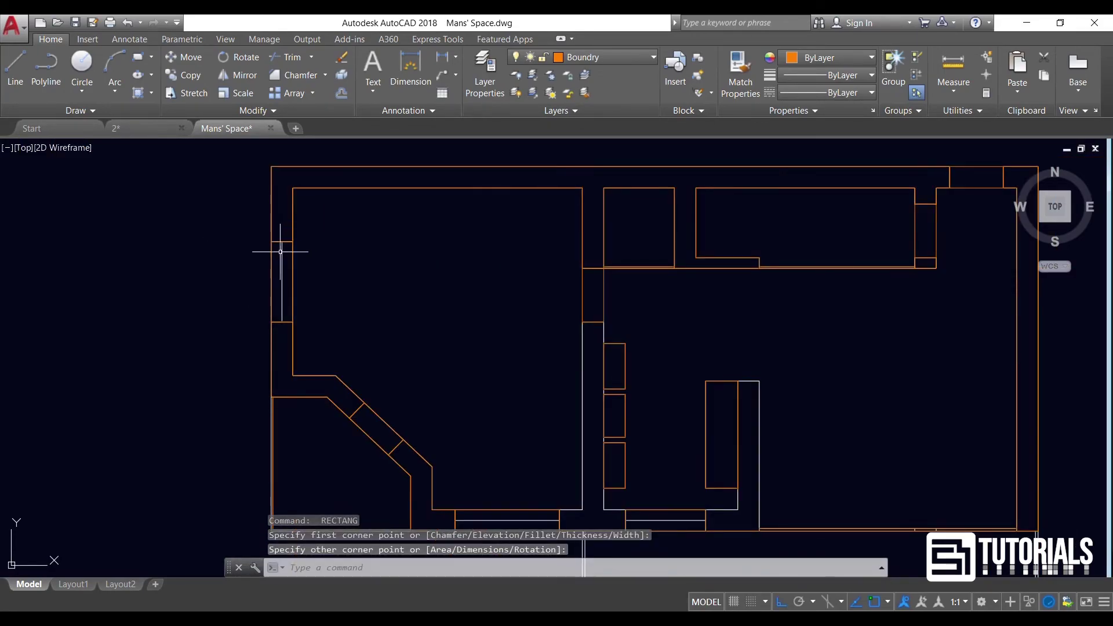
scroll(281, 252, "down", 2)
middle_click_drag(462, 390, 346, 314)
scroll(416, 396, "up", 4)
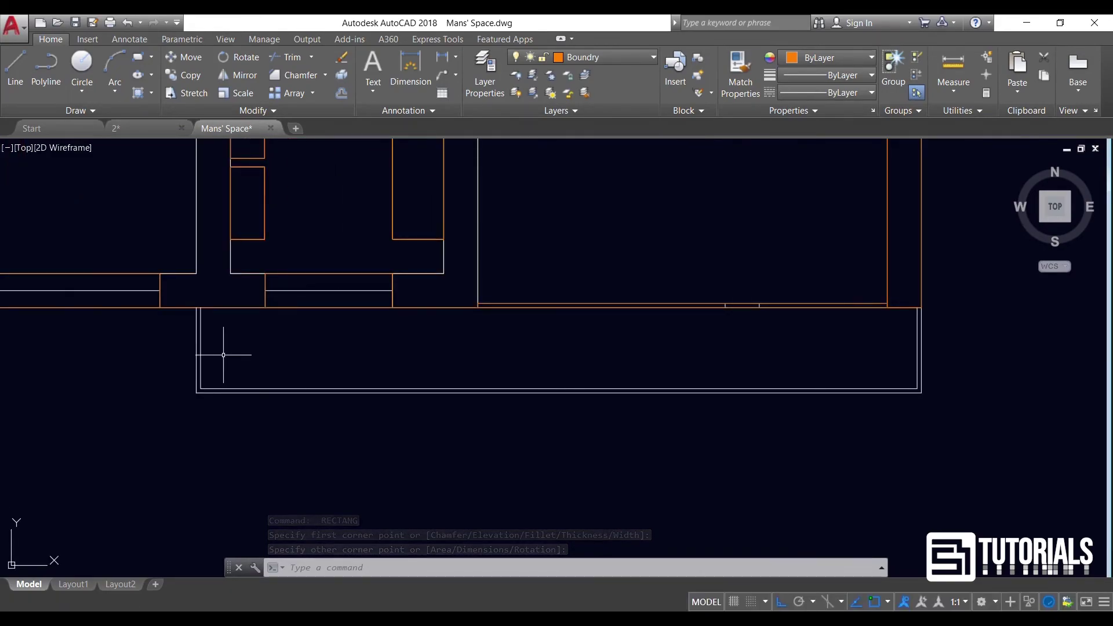
key("space")
left_click(196, 307)
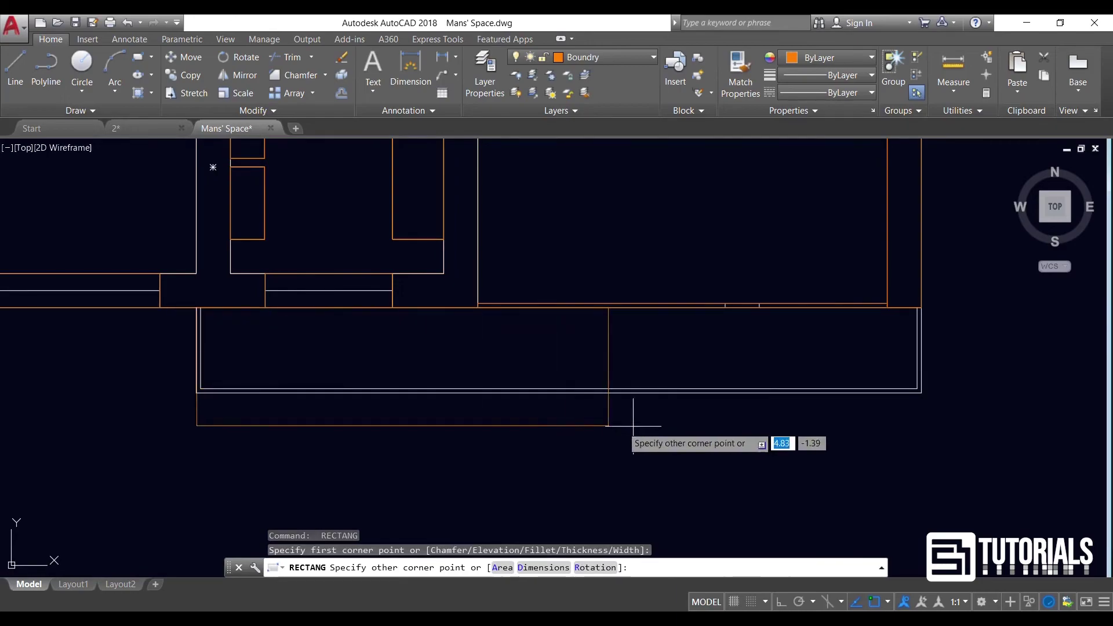
left_click(922, 393)
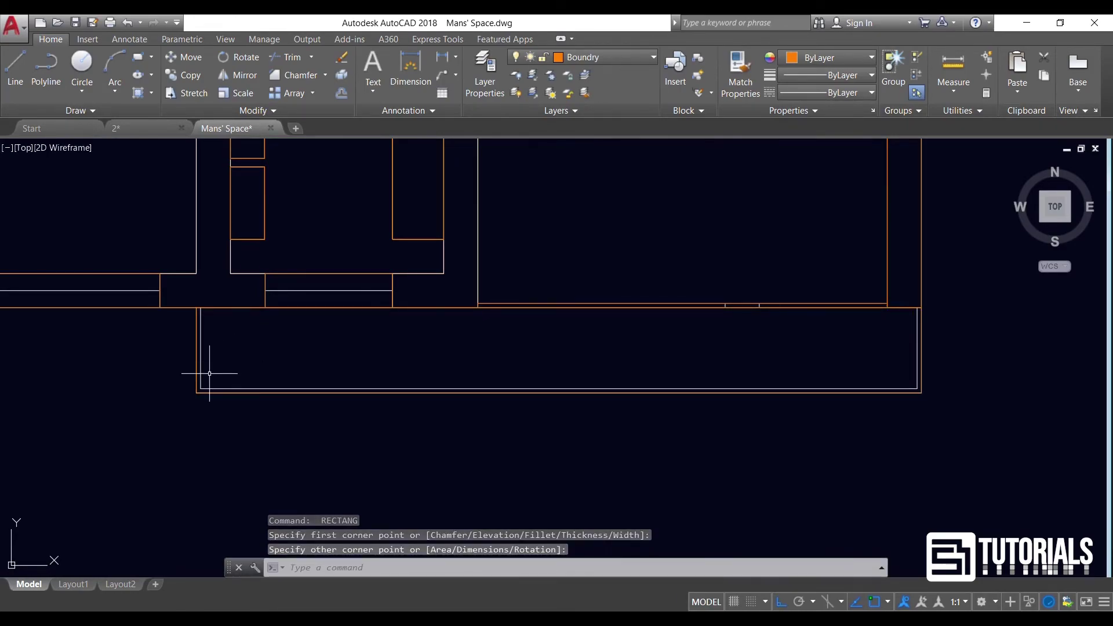
Use Boundary to create a closed polyline from the narrow band between the balcony's inner and outer outlines
scroll(196, 315, "up", 15)
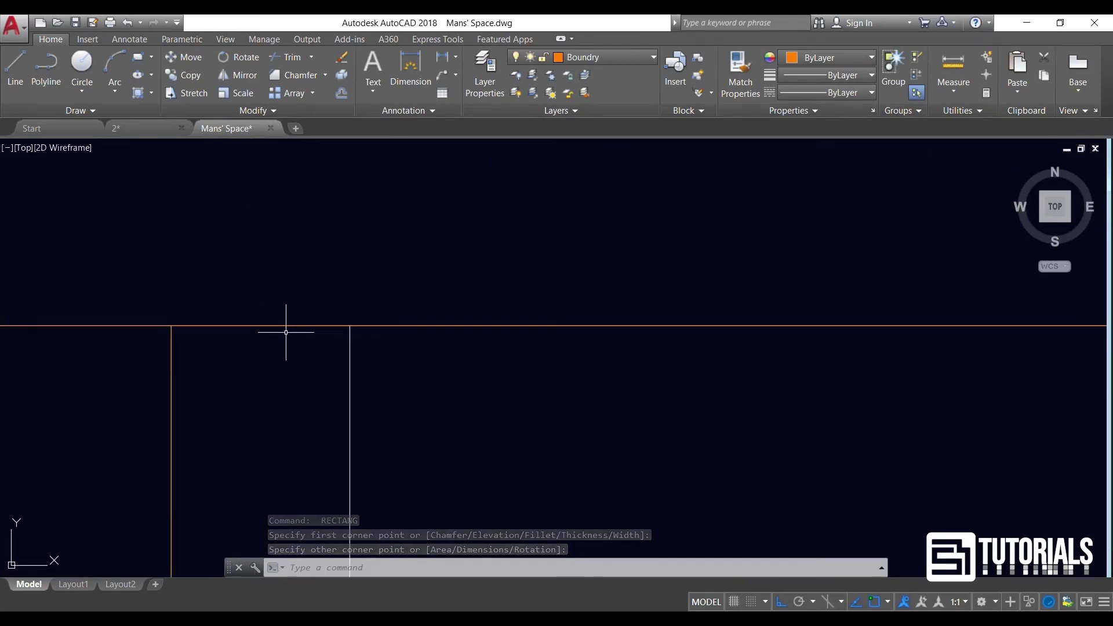
scroll(222, 305, "down", 6)
scroll(496, 313, "up", 6)
scroll(533, 278, "down", 4)
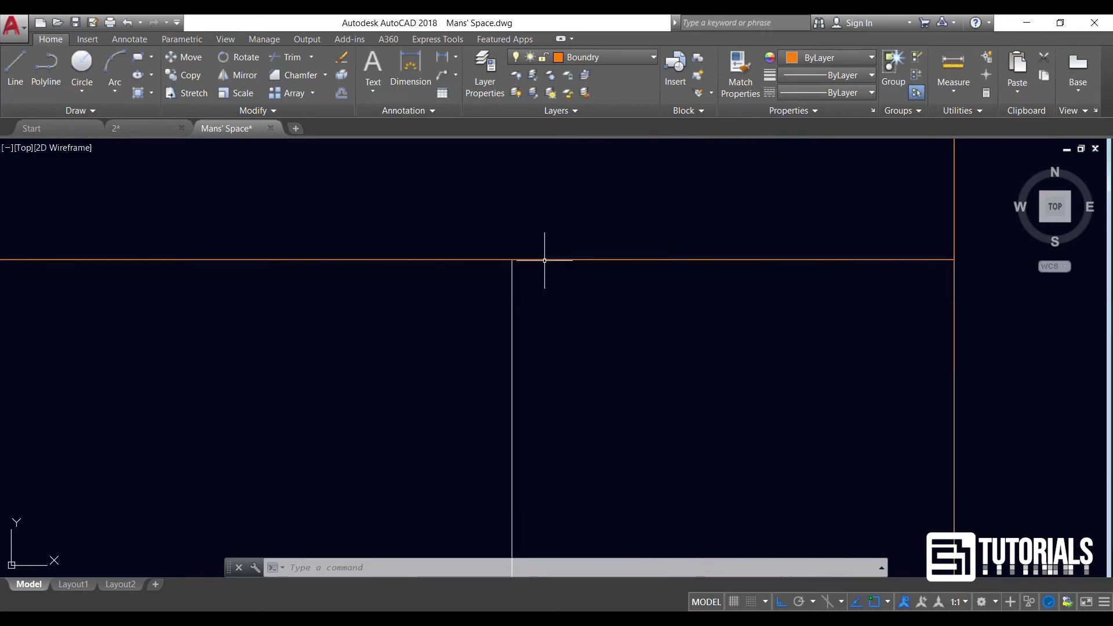
middle_click_drag(340, 317, 573, 375)
type("bo")
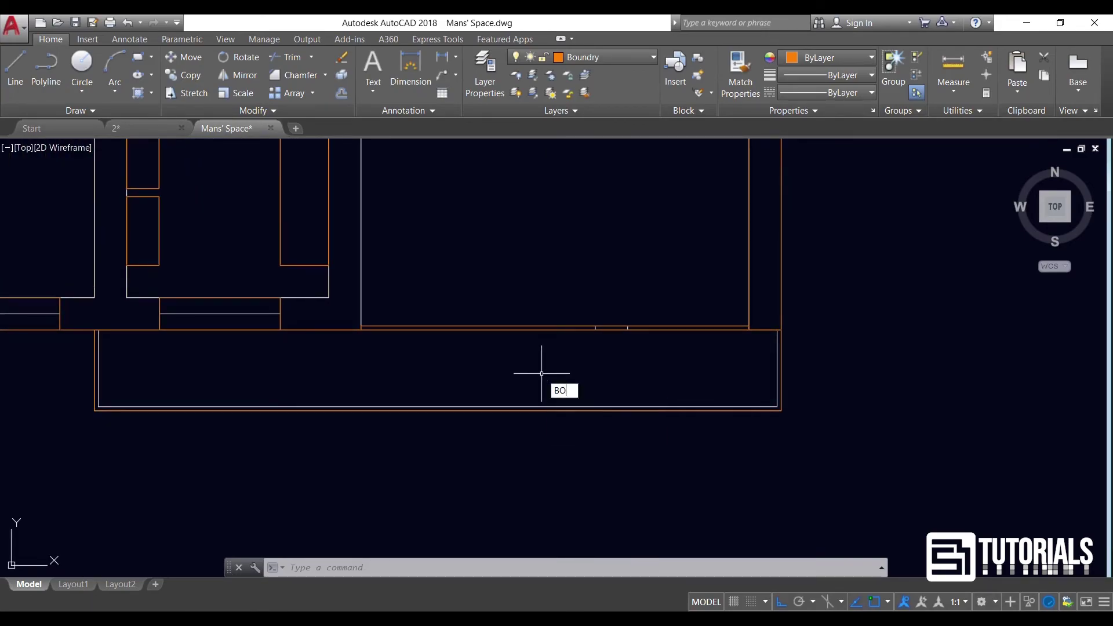
key("Return")
key("Return")
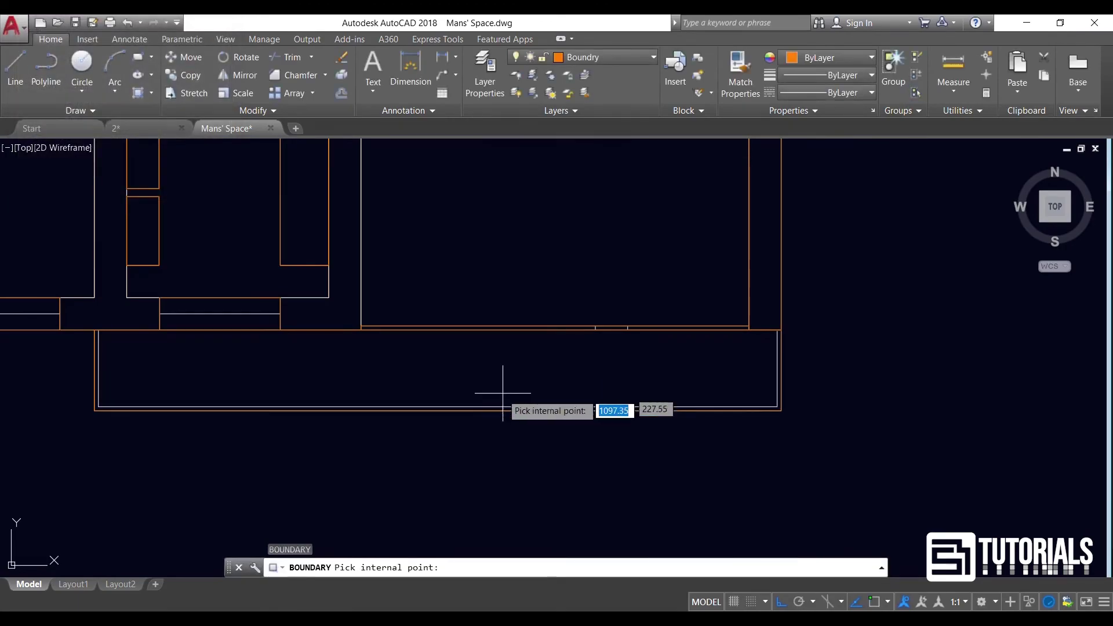
left_click(474, 408)
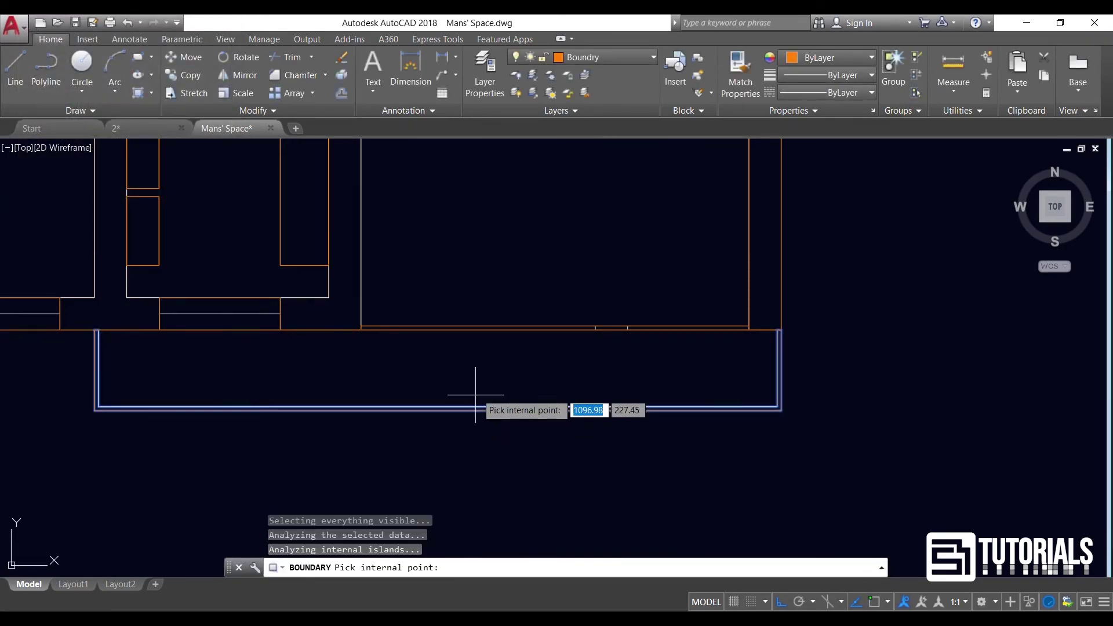
key("Return")
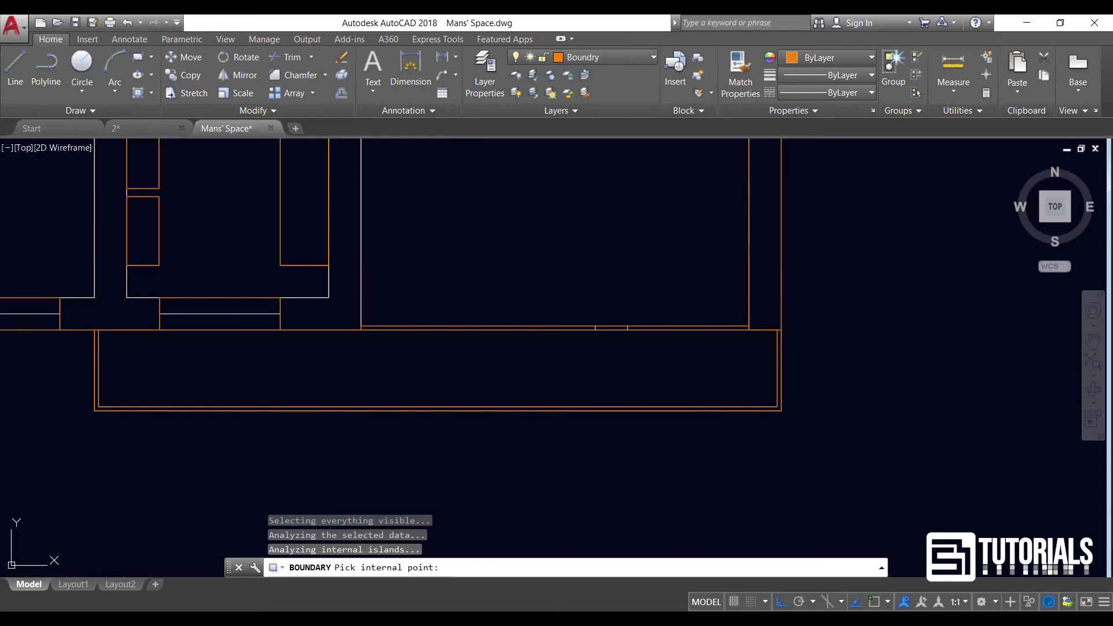
scroll(479, 384, "down", 2)
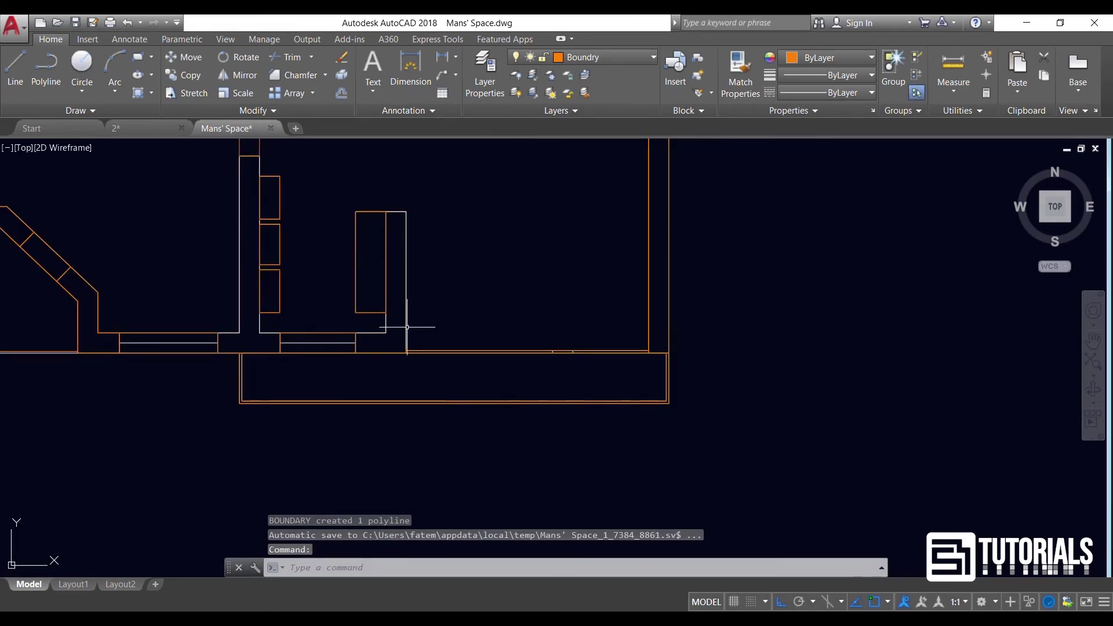
scroll(472, 400, "down", 2)
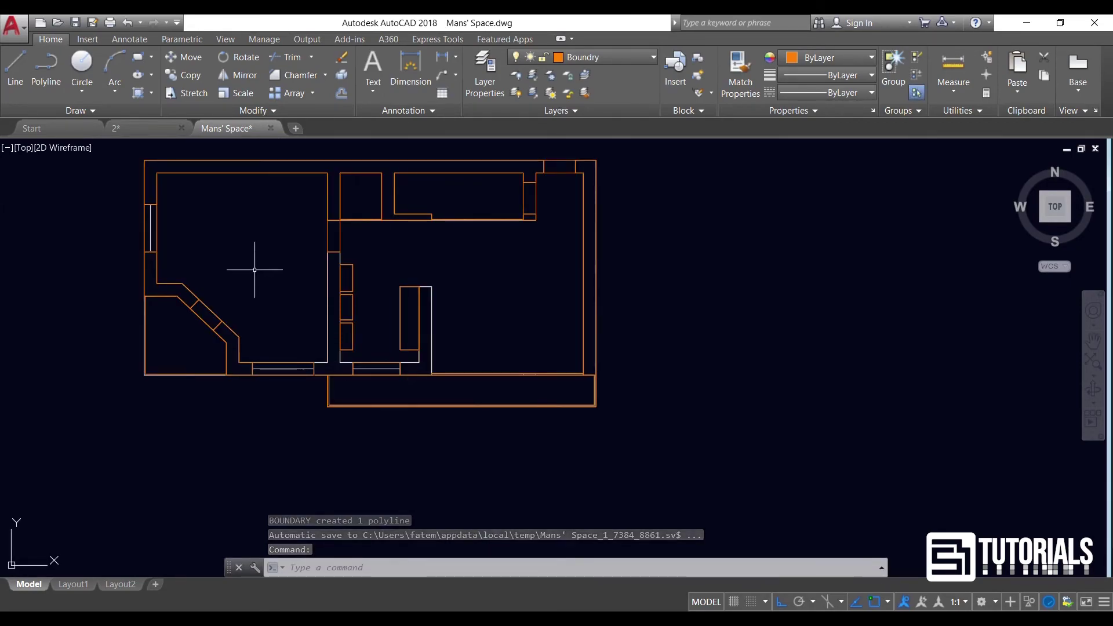
middle_click_drag(423, 273, 508, 295)
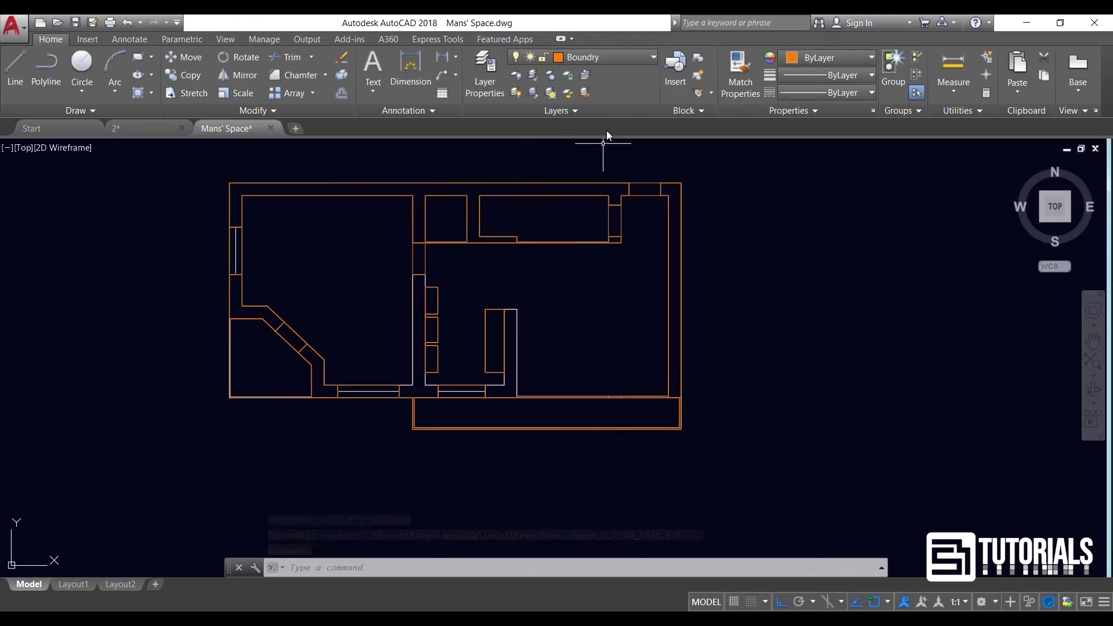
left_click(680, 220)
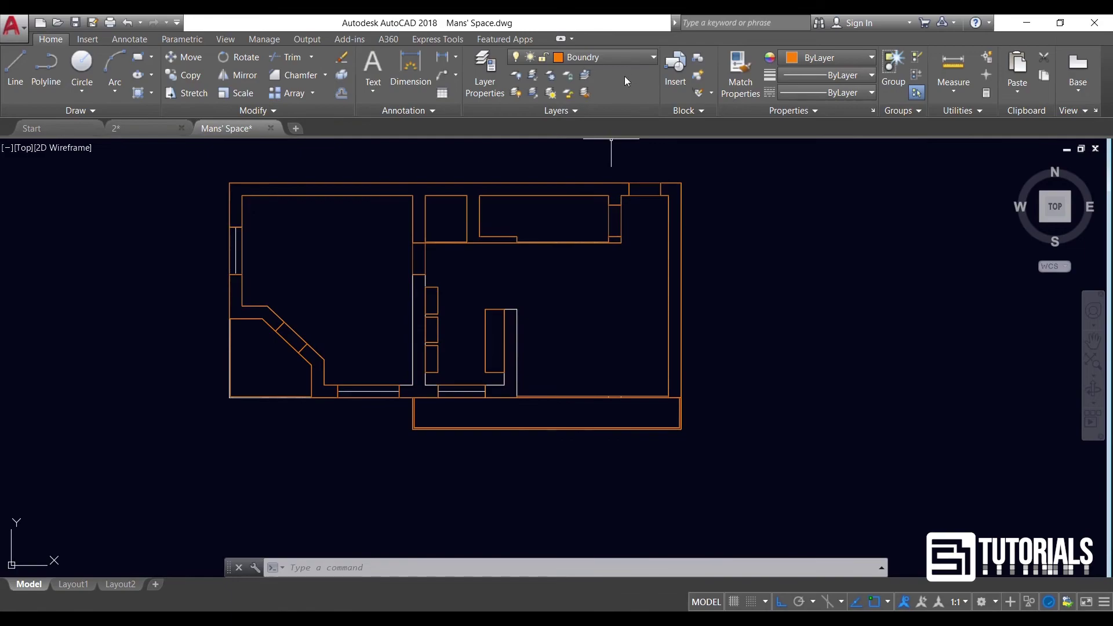
Turn off the current Boundry layer so only the original plan linework is shown
left_click(632, 58)
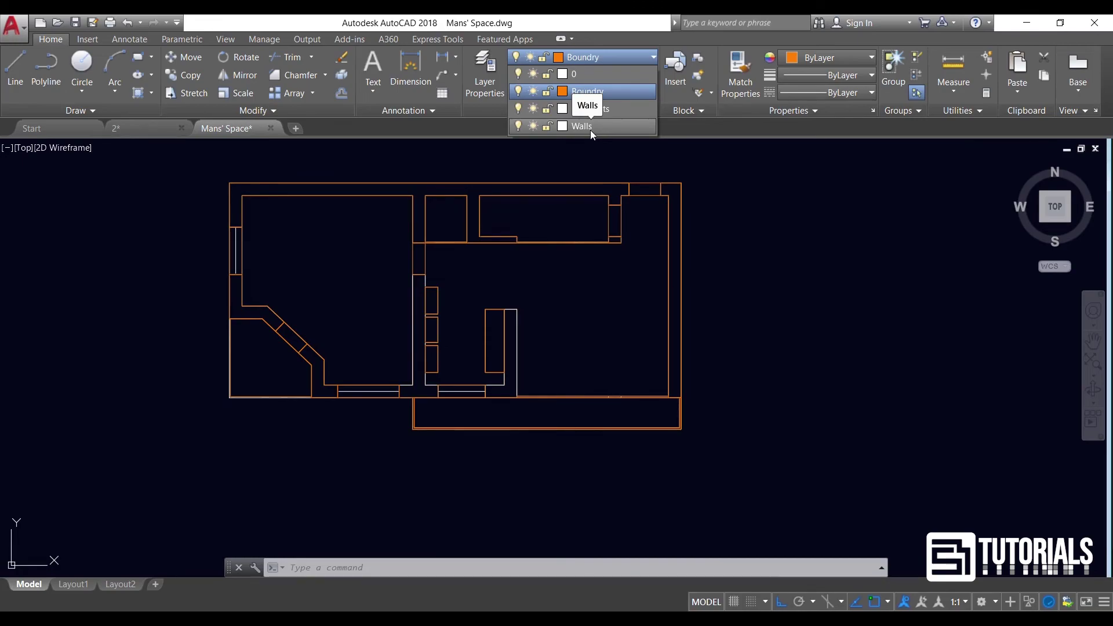
left_click(517, 91)
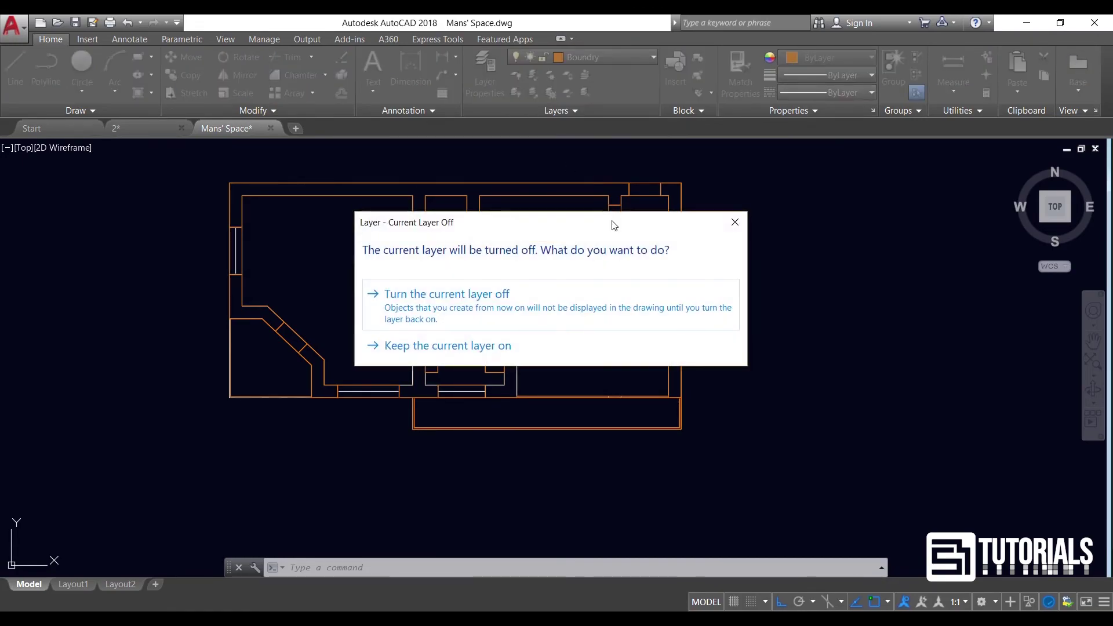
left_click(528, 299)
Erase all the original plan linework, including walls, windows and balcony, and turn the Boundry layer back on
left_click(708, 175)
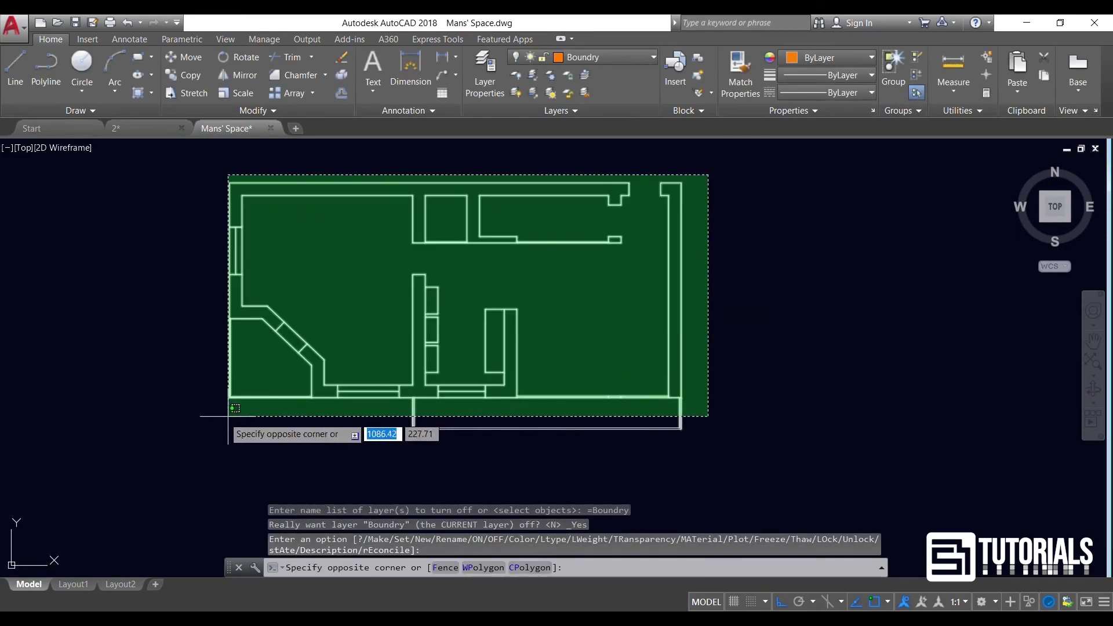
left_click(179, 443)
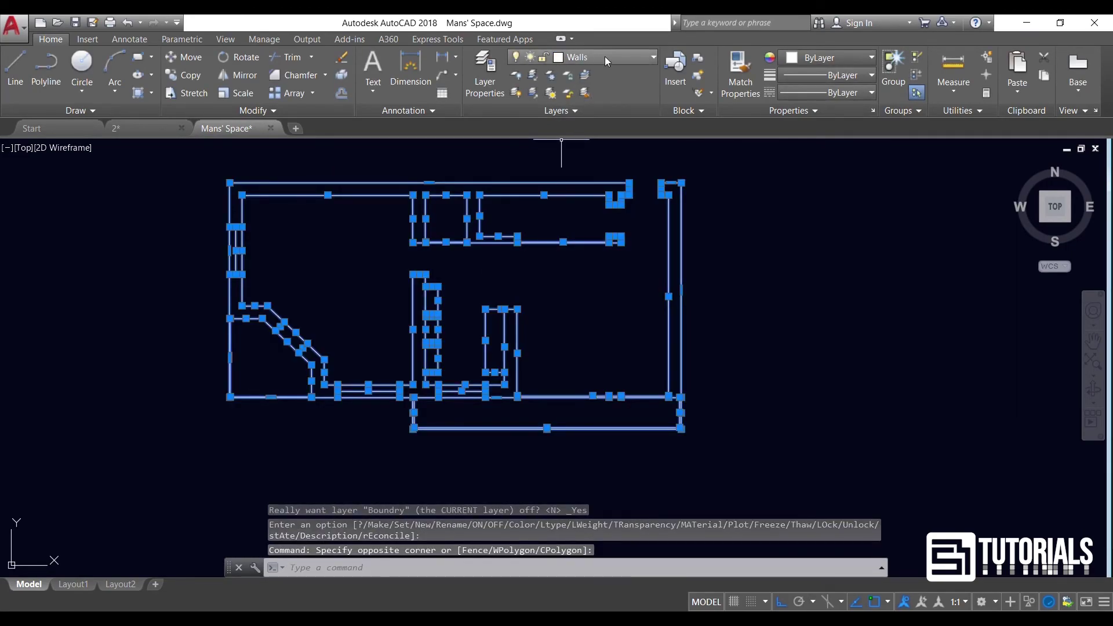
left_click(341, 58)
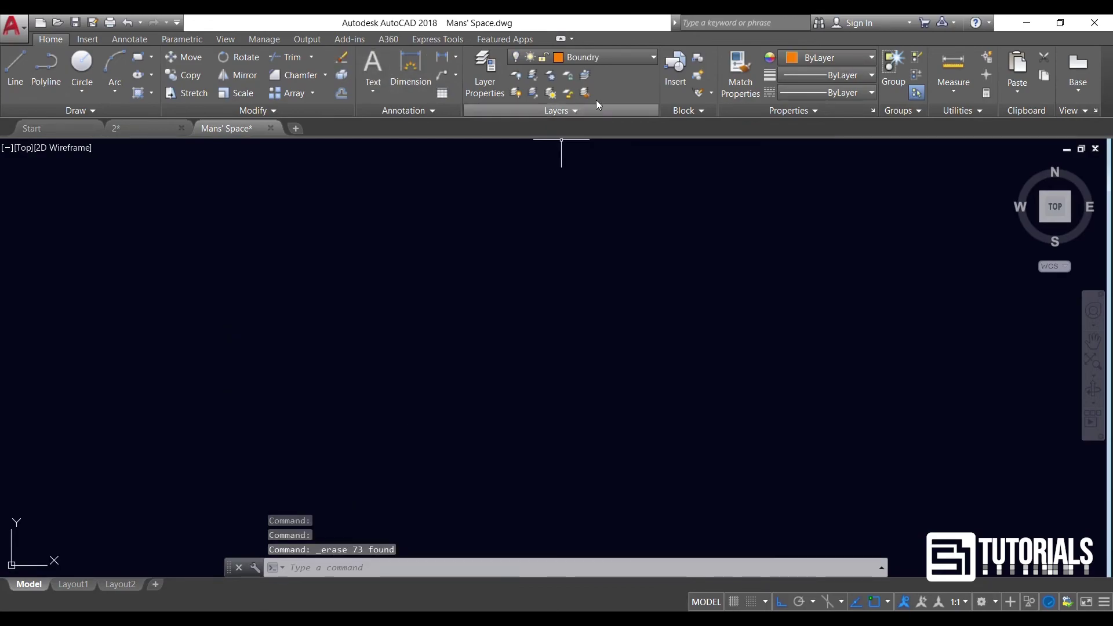
left_click(616, 58)
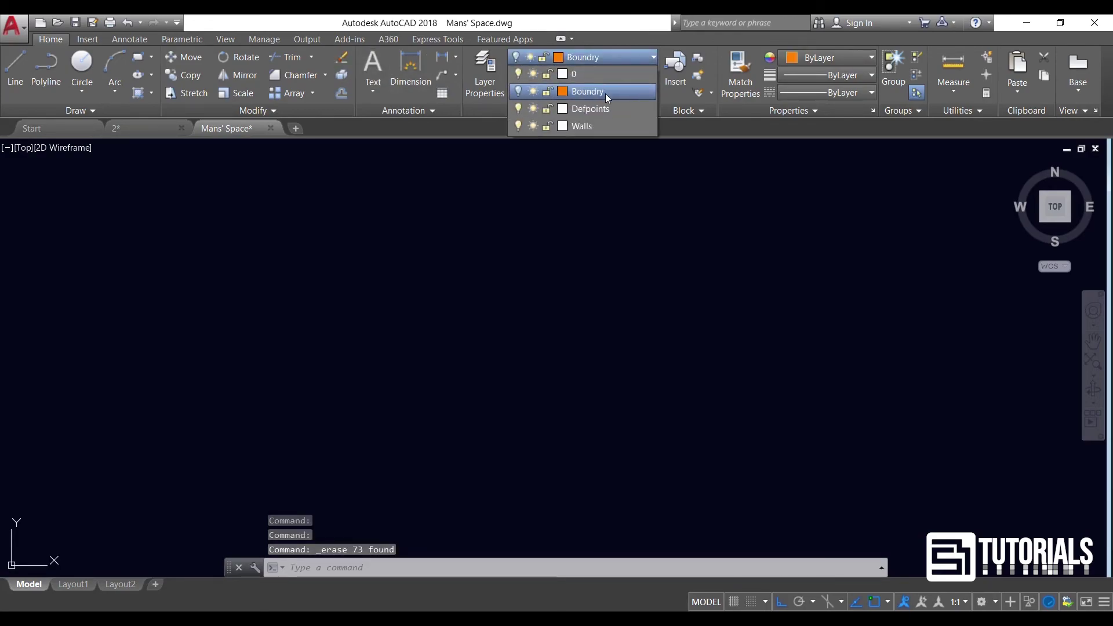
left_click(519, 92)
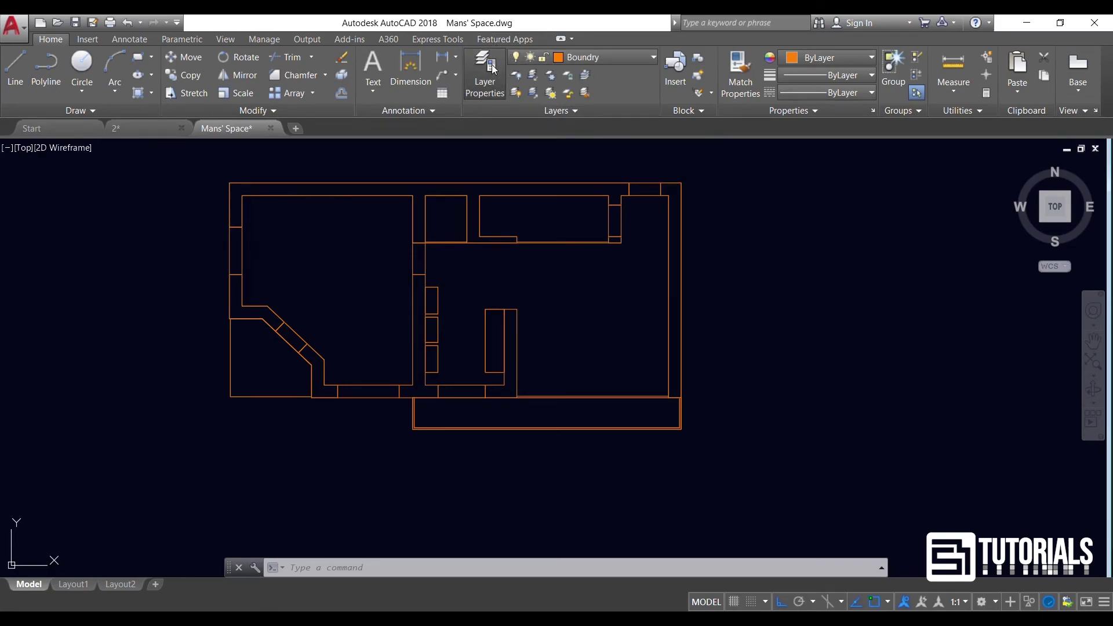
Delete the Walls layer from the drawing and save the file
left_click(485, 81)
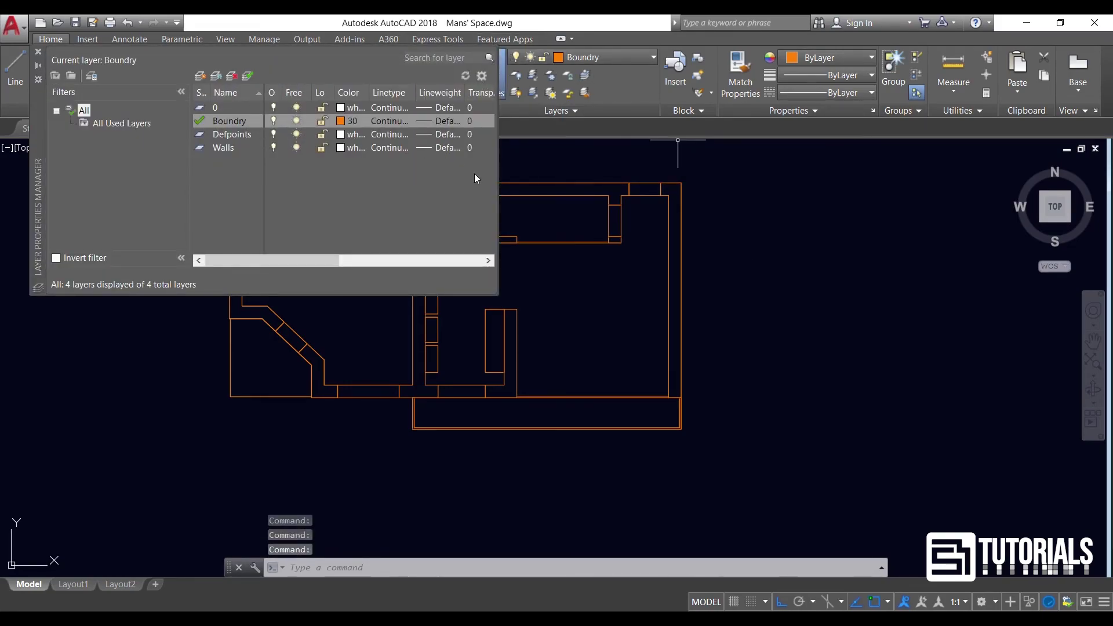
left_click_drag(494, 294, 635, 298)
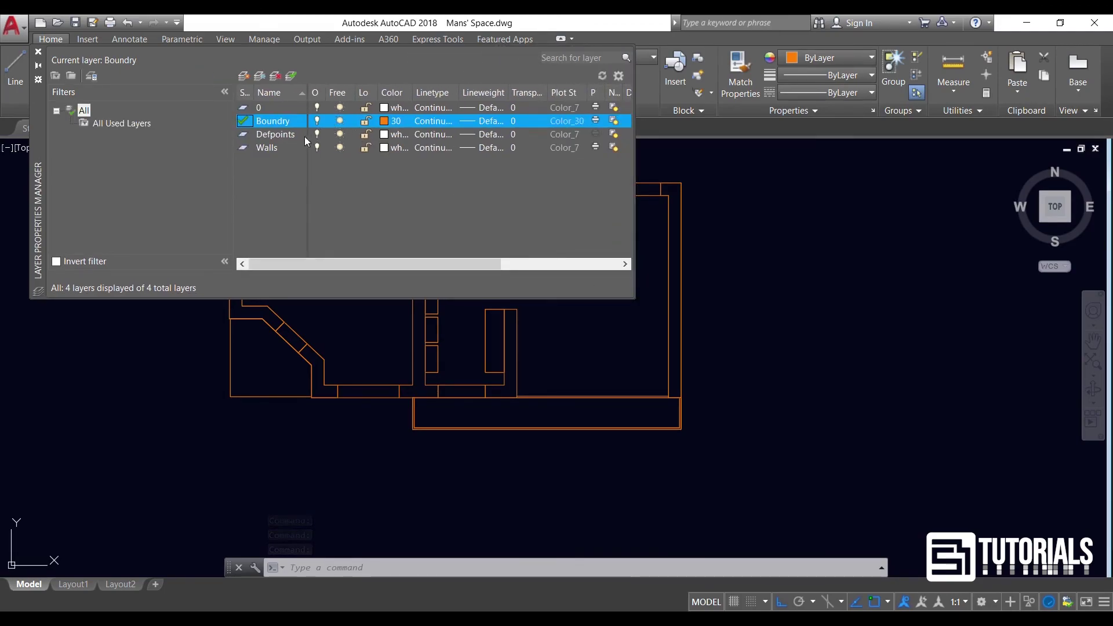
left_click(291, 148)
left_click(275, 77)
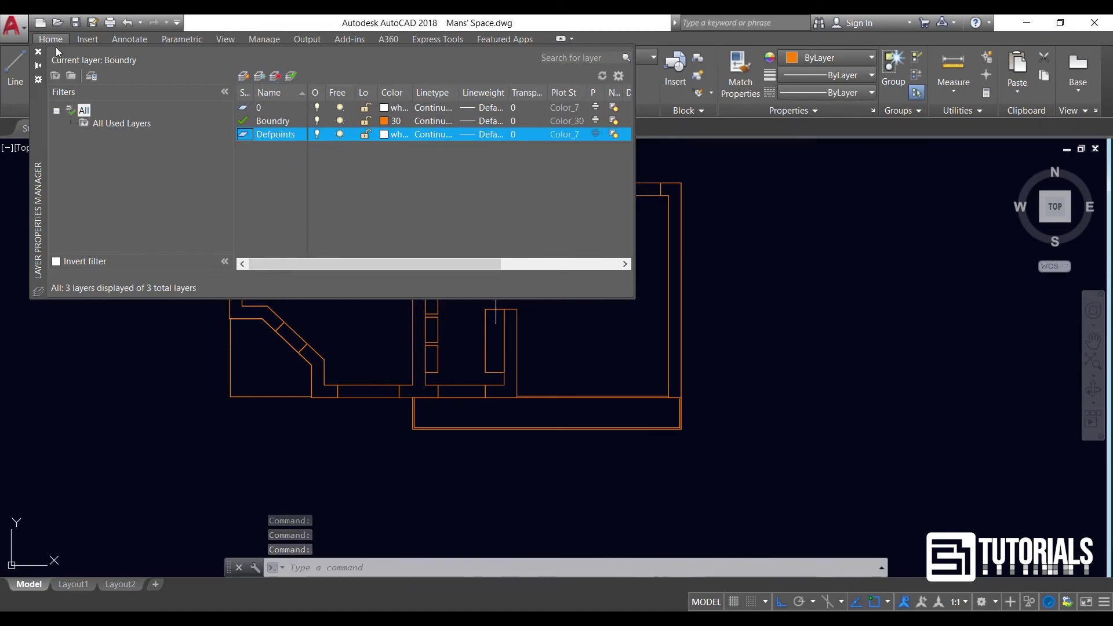
left_click(39, 52)
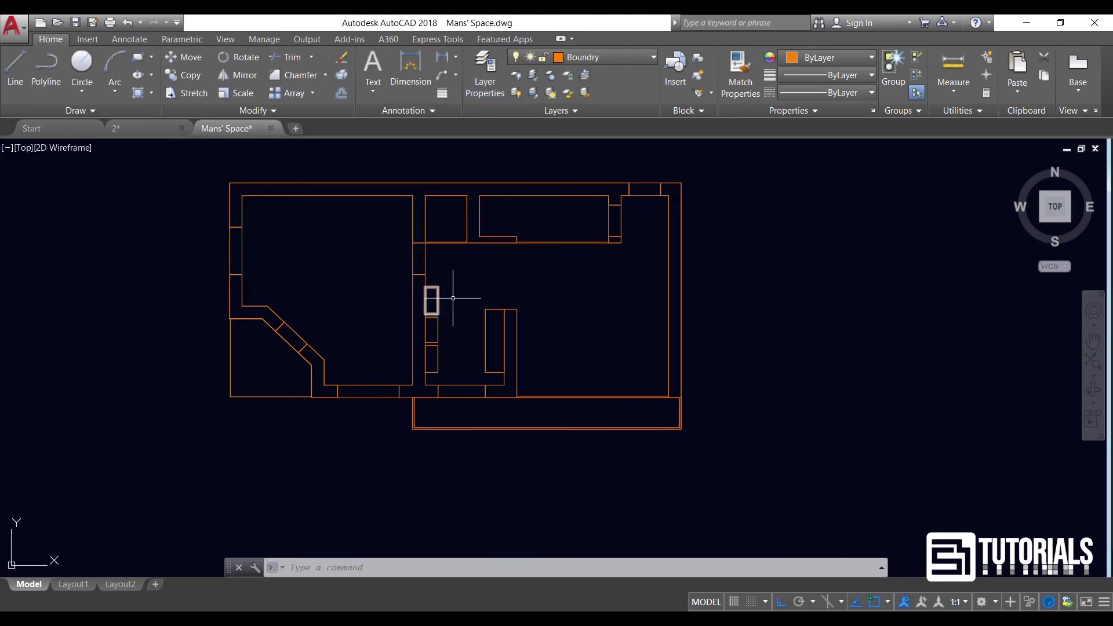
middle_click_drag(456, 295, 512, 329)
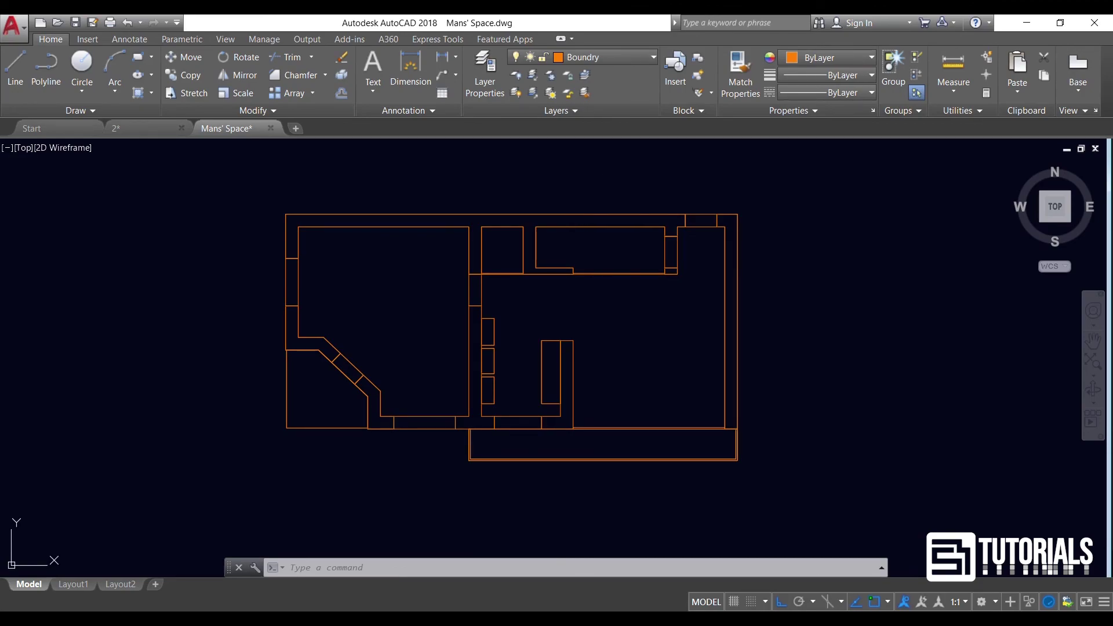
key("ctrl+s")
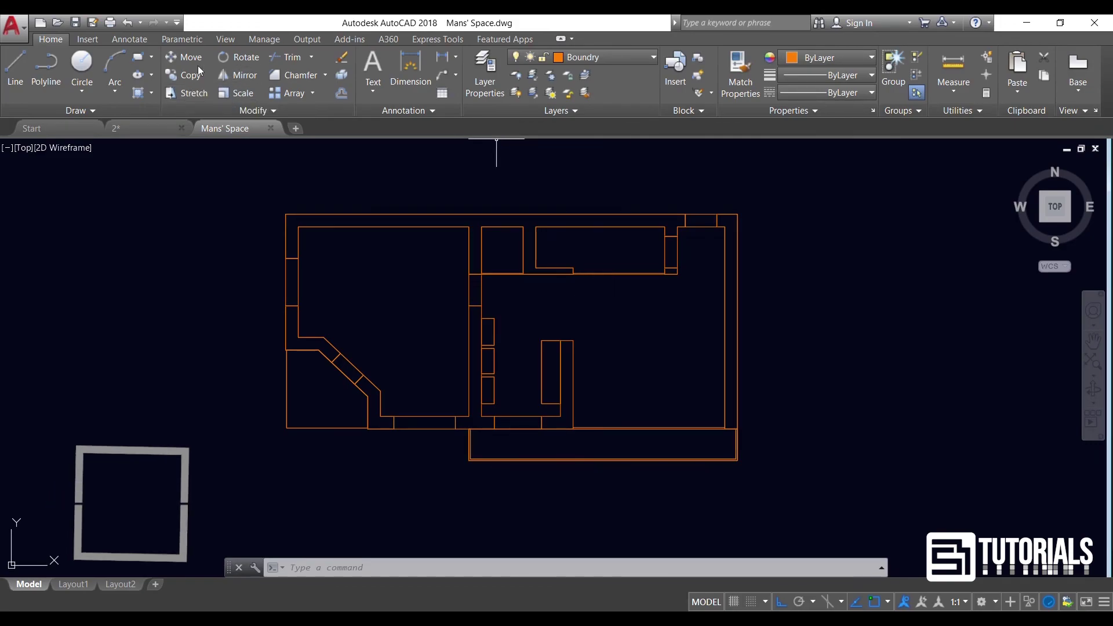
Draw a rectangle starting at the upper-left outer corner of the floor plan
left_click(138, 57)
left_click(288, 216)
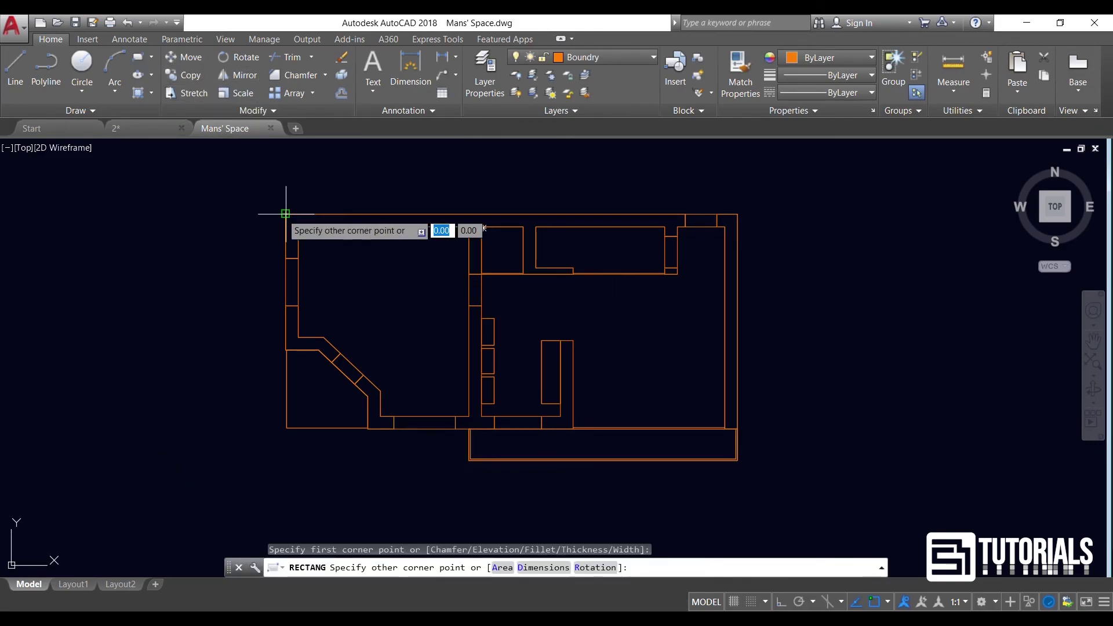